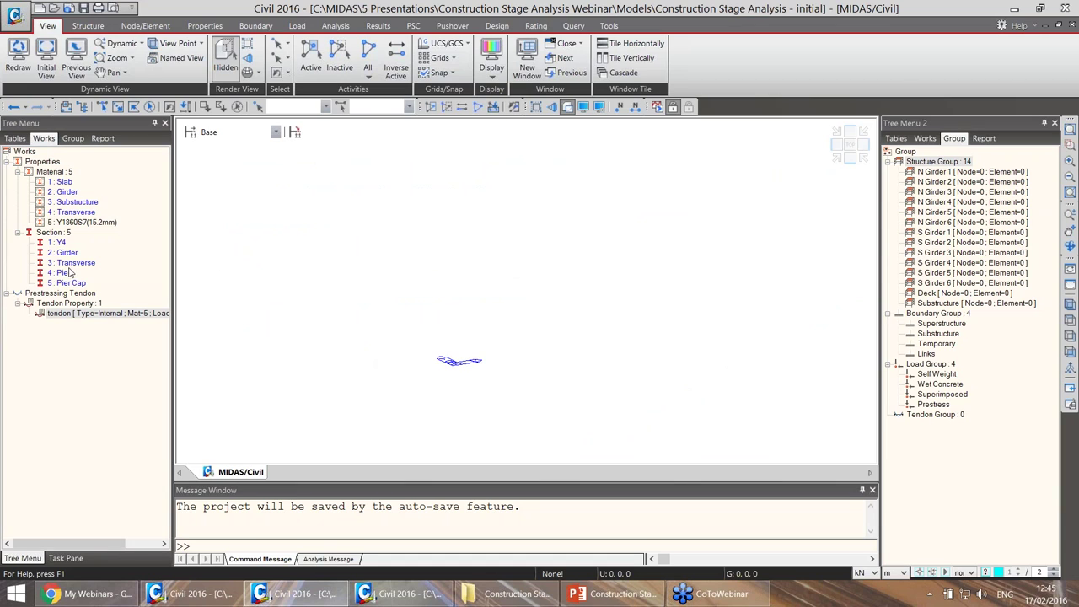
# Review the Slab material's design type, concrete standard and available strength grades, leaving its definition as is.
pyautogui.rightClick(64, 183)
pyautogui.click(101, 338)
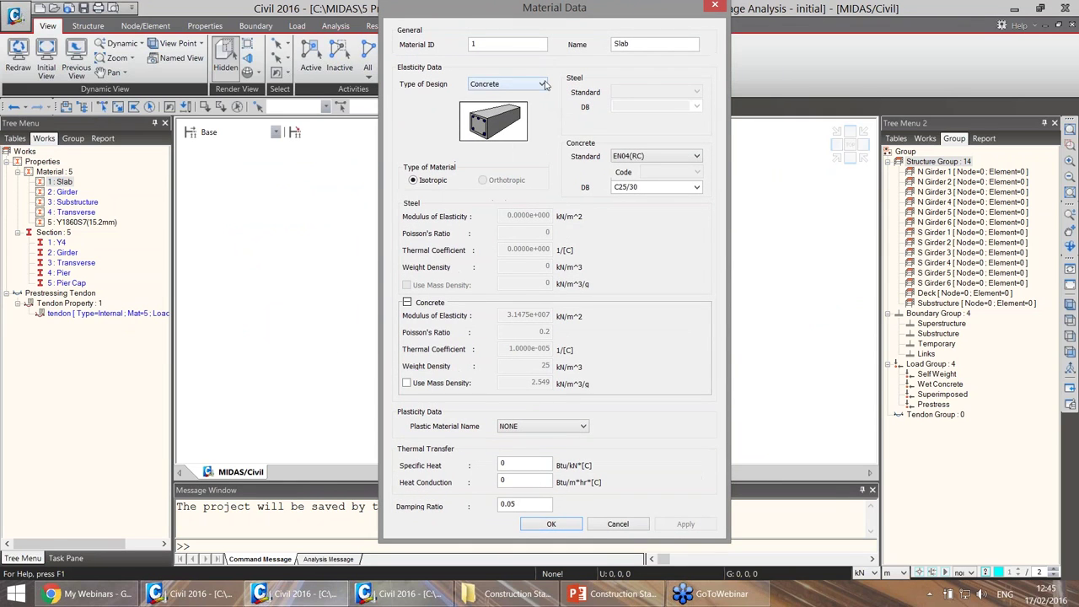
pyautogui.click(543, 84)
pyautogui.click(544, 85)
pyautogui.click(696, 156)
pyautogui.press('Return')
pyautogui.click(696, 187)
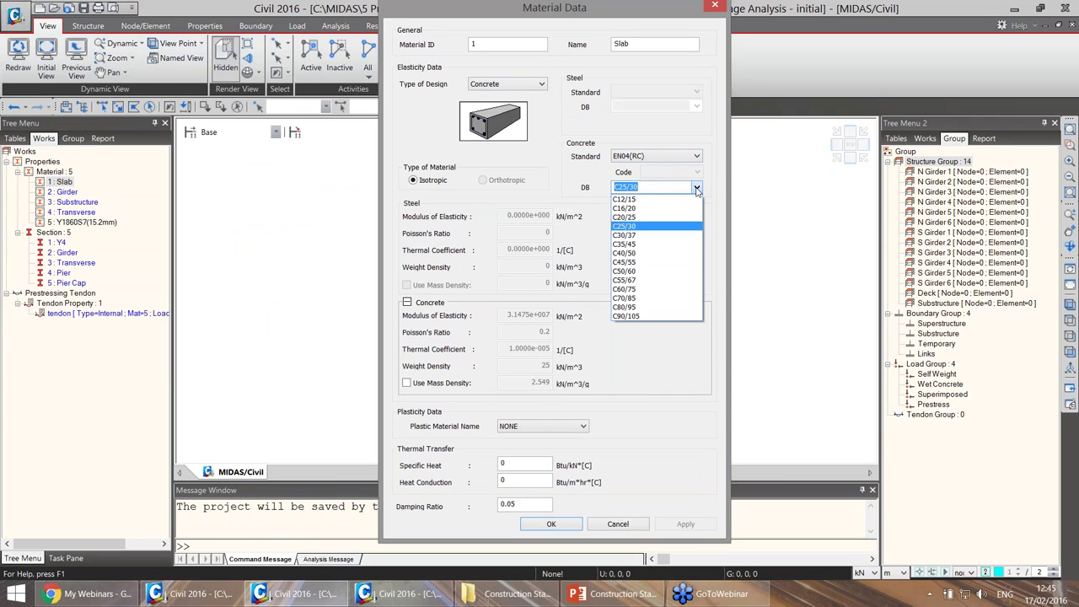
pyautogui.click(696, 189)
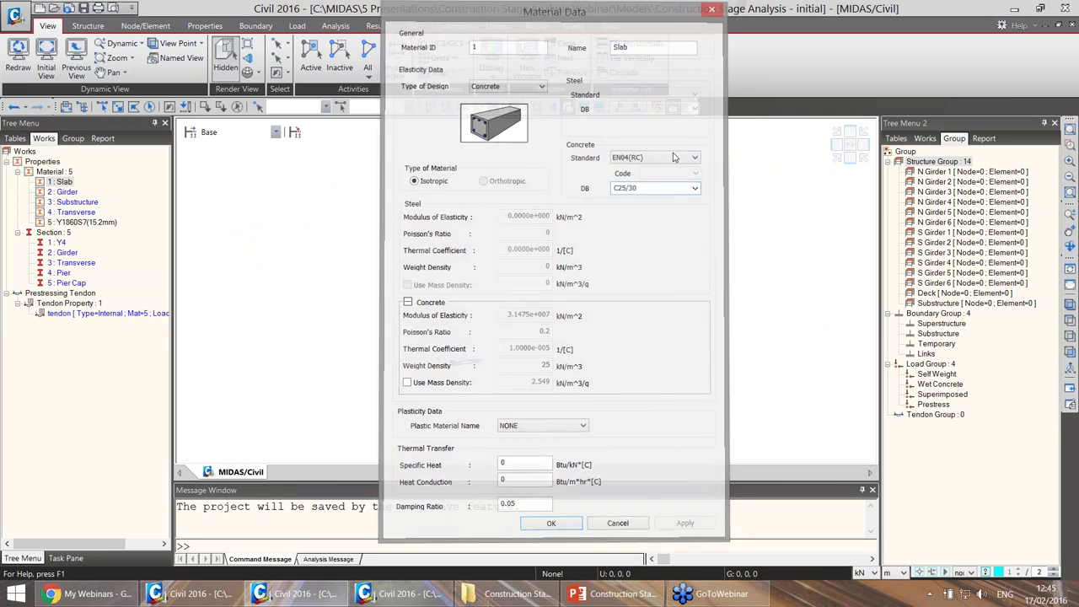
pyautogui.click(717, 6)
# Review the definitions of the Y4 precast section and the composite Girder section.
pyautogui.click(57, 243)
pyautogui.rightClick(58, 243)
pyautogui.click(74, 401)
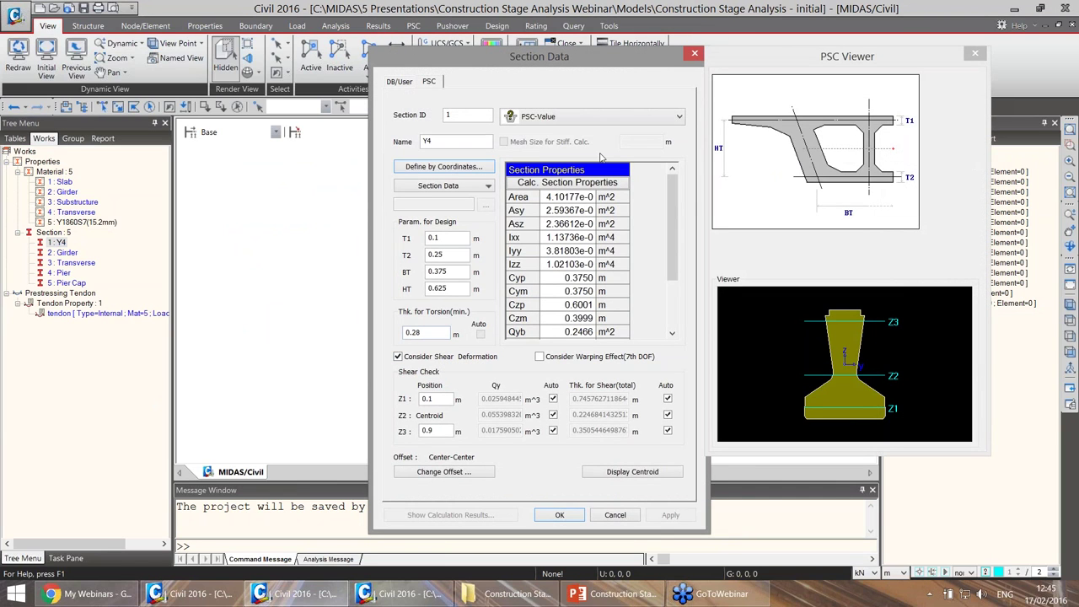
pyautogui.click(694, 53)
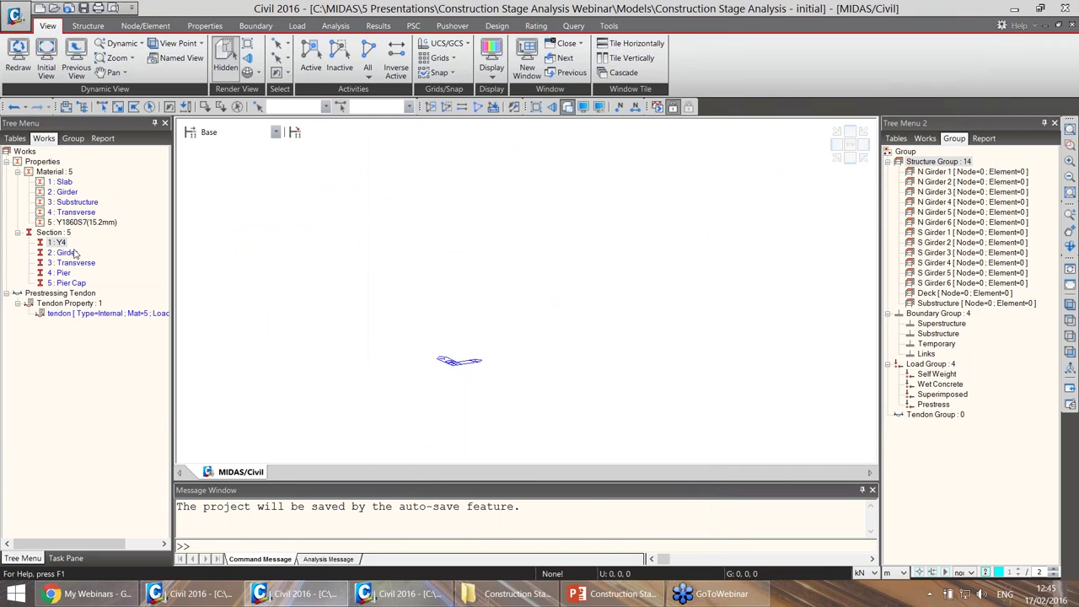
pyautogui.rightClick(74, 253)
pyautogui.click(94, 408)
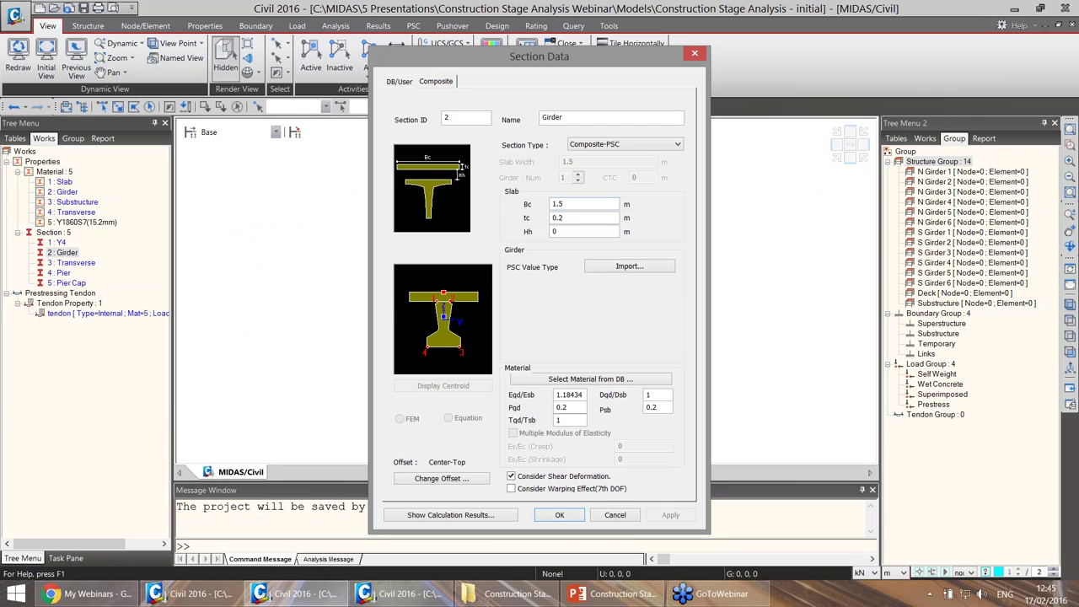
pyautogui.click(693, 53)
# Review the tendon property's type, material and relaxation coefficient options without editing them.
pyautogui.rightClick(108, 313)
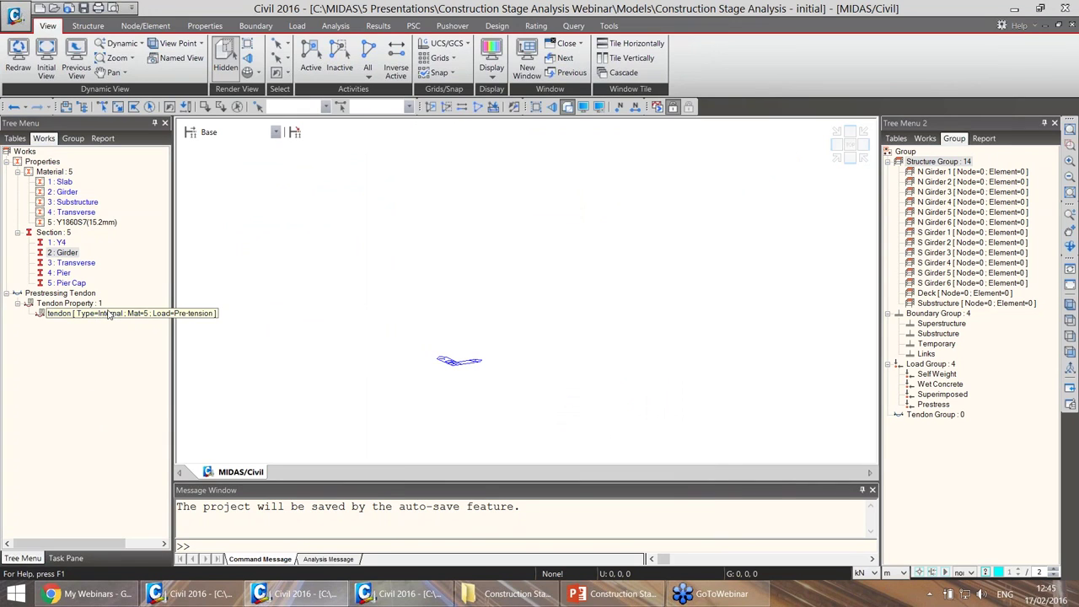
pyautogui.click(147, 335)
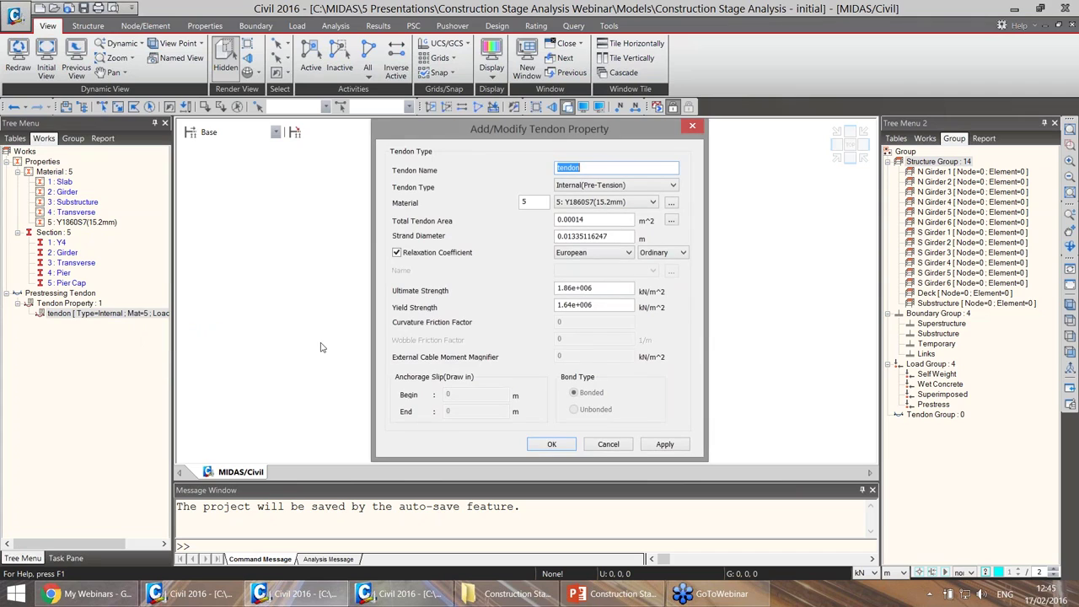
pyautogui.click(626, 186)
pyautogui.click(628, 187)
pyautogui.click(626, 253)
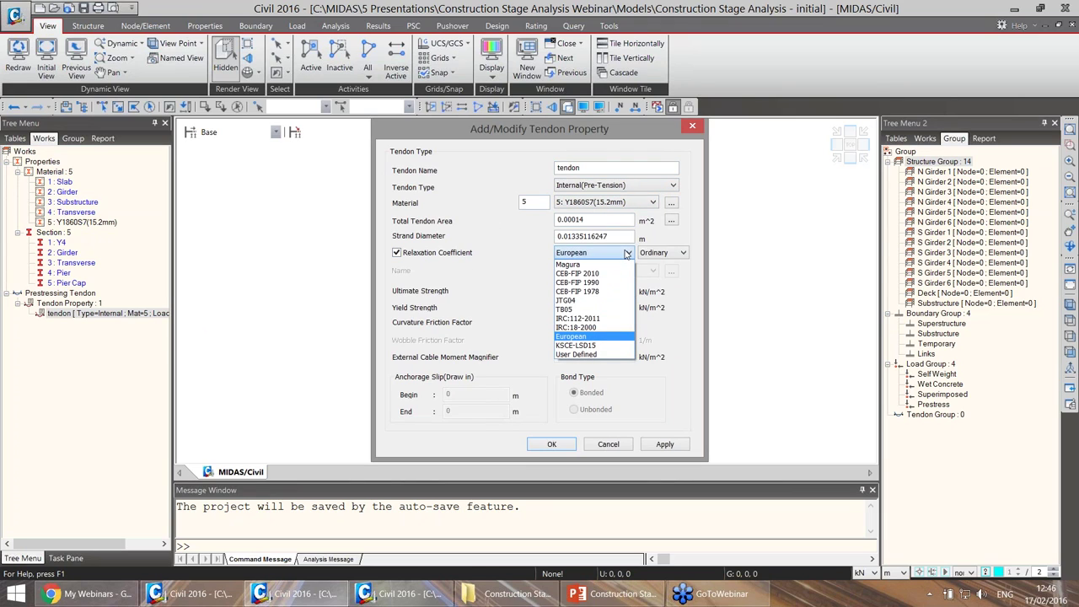
pyautogui.click(626, 254)
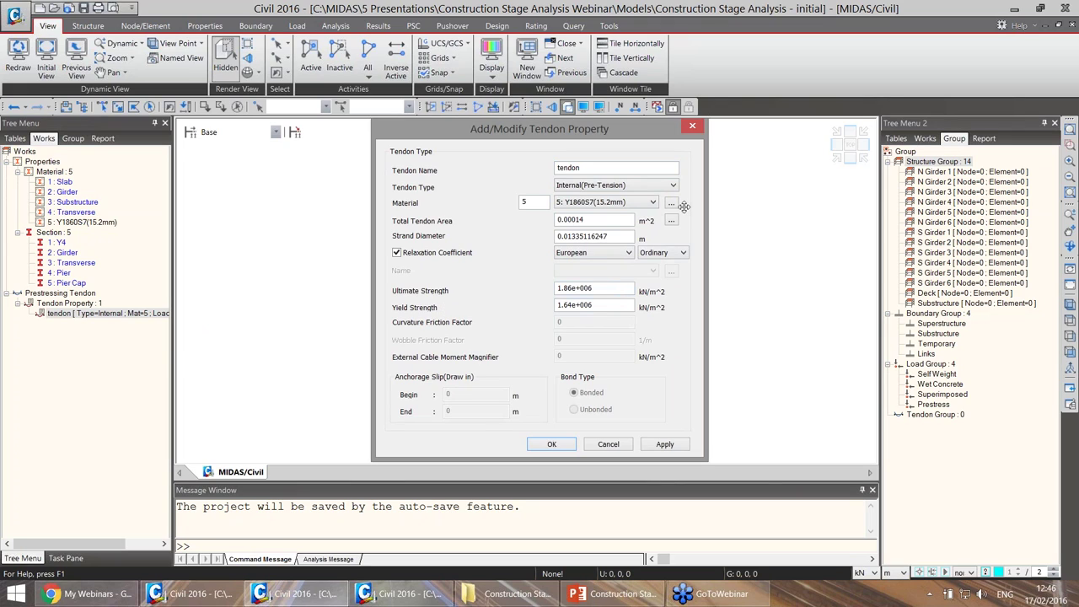
pyautogui.click(693, 127)
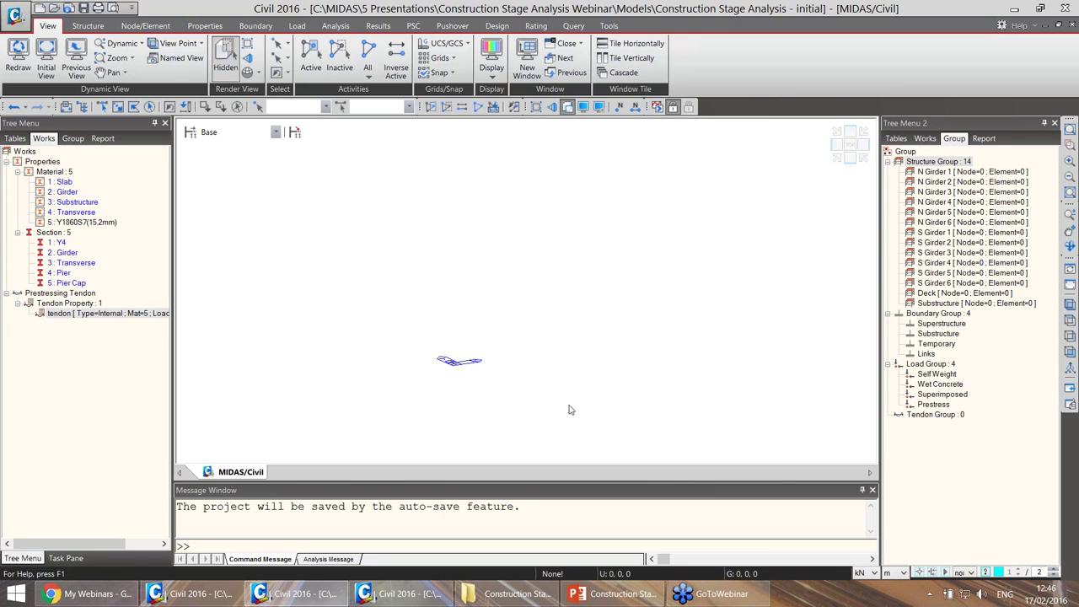
# Generate a girder line with the Beam Wizard using distances 44@1 m, material 2: Girder and section 2: Girder.
pyautogui.click(87, 25)
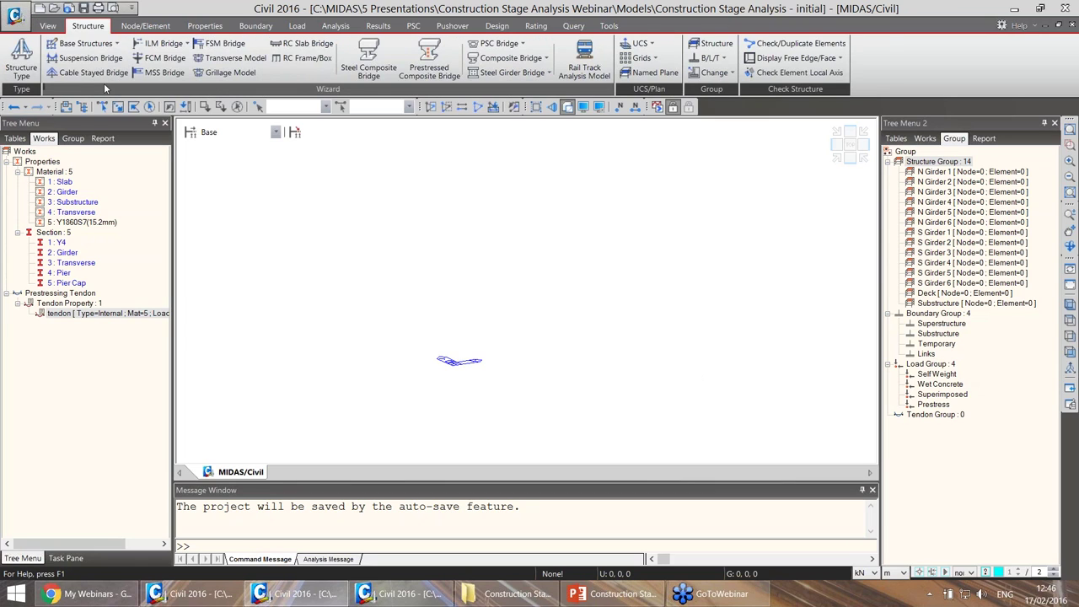
pyautogui.click(109, 49)
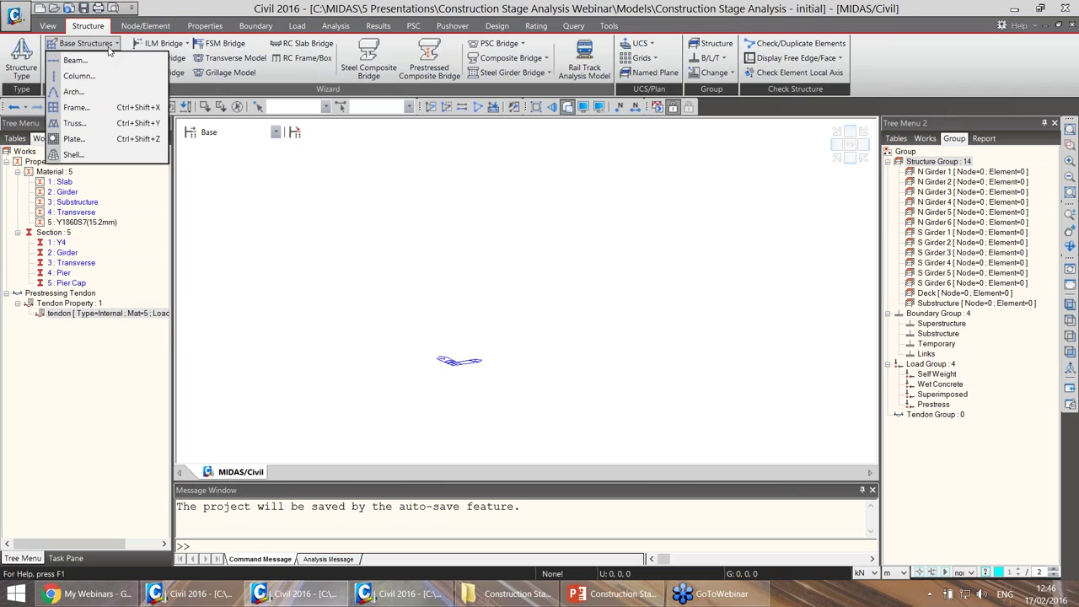
pyautogui.click(74, 61)
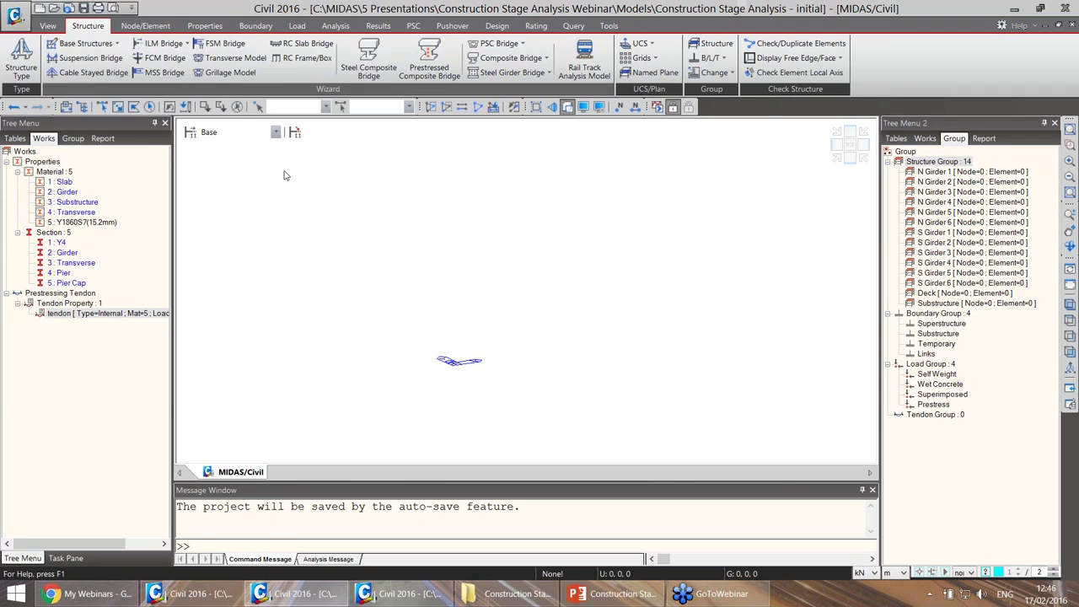
pyautogui.moveTo(175, 6); pyautogui.dragTo(553, 89)
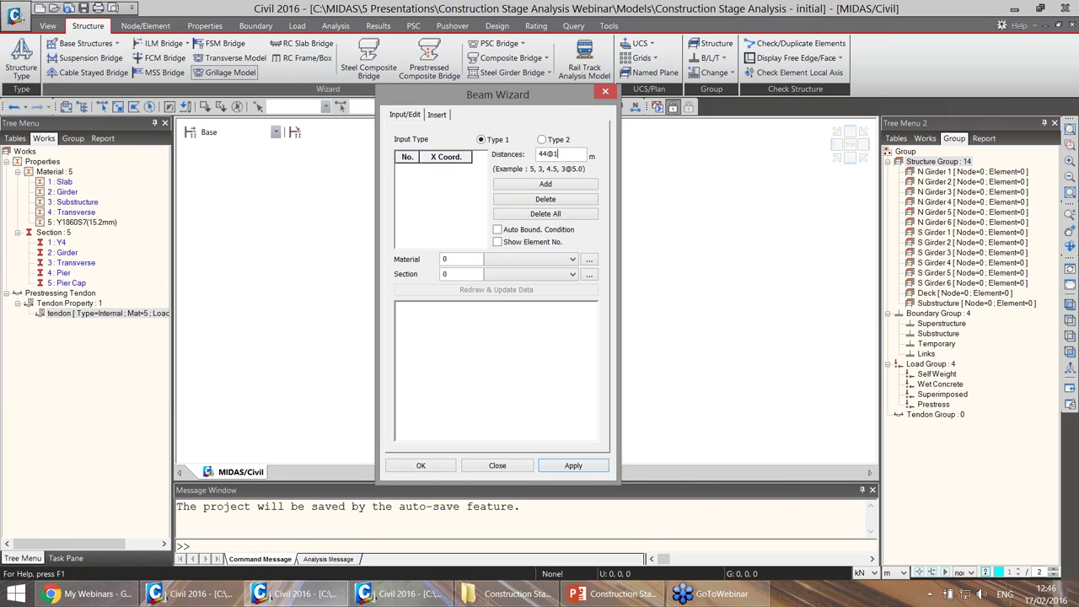
pyautogui.click(539, 253)
pyautogui.click(518, 275)
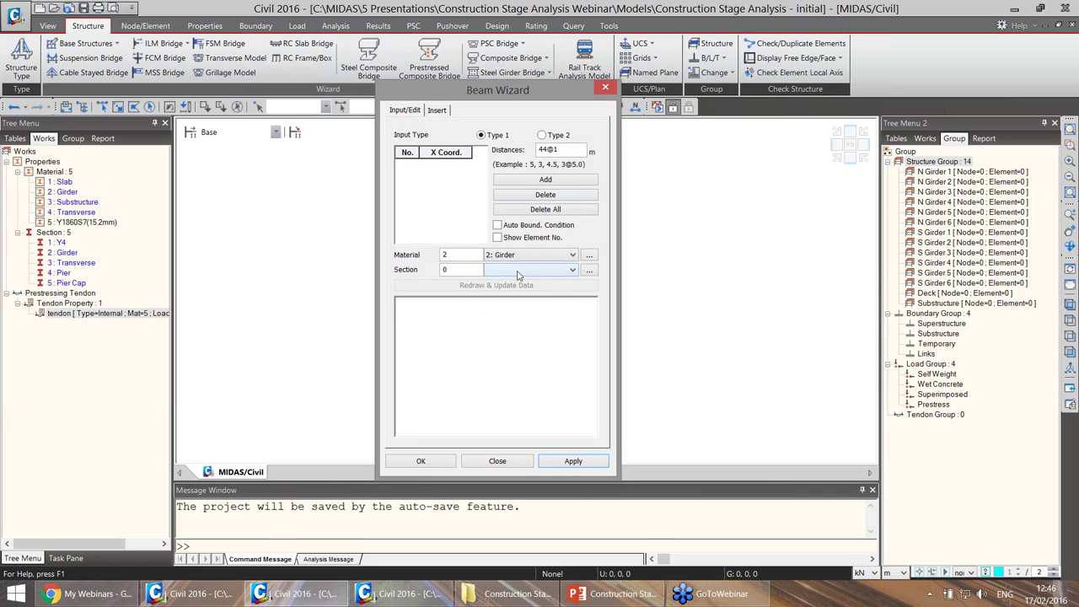
pyautogui.click(518, 271)
pyautogui.click(516, 290)
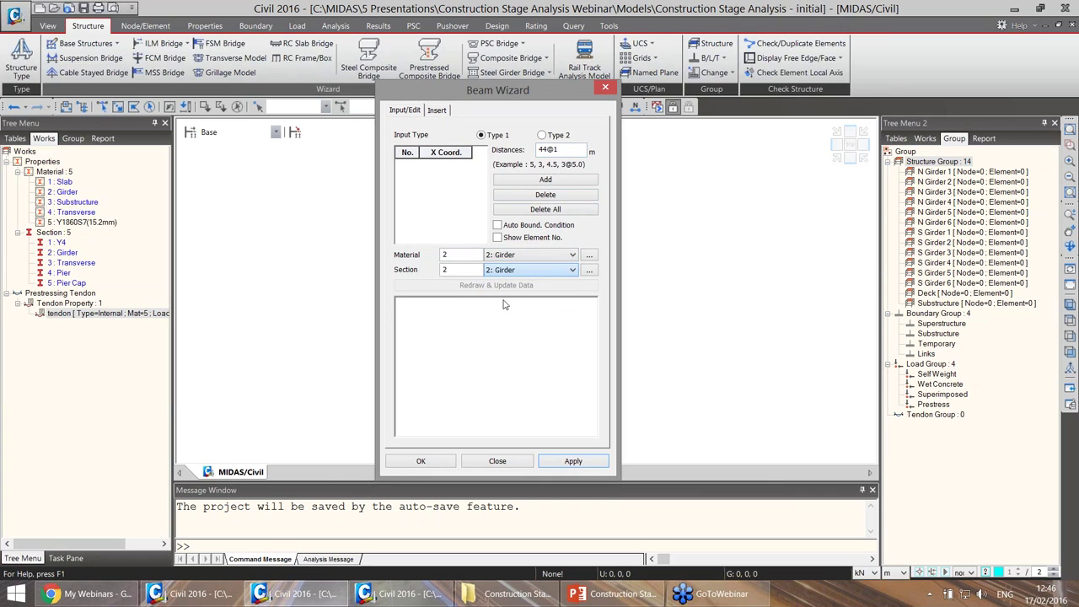
pyautogui.click(580, 180)
pyautogui.click(444, 465)
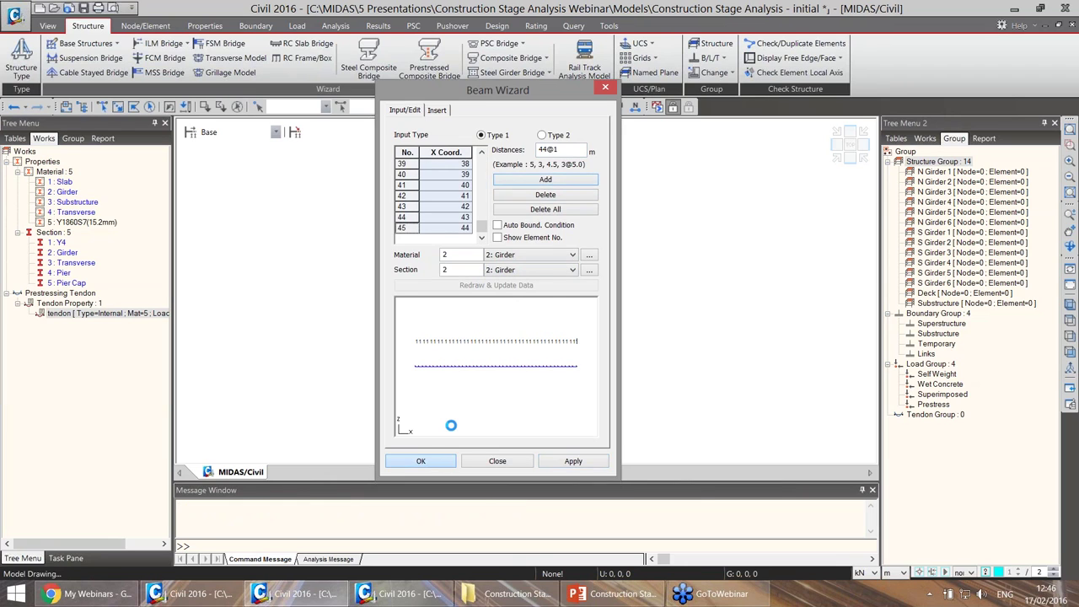
# Examine the girder's solid shape and end cross-section in 3D, and return to a wireframe plan view.
pyautogui.keyDown('ctrl'); pyautogui.moveTo(526, 314); pyautogui.dragTo(536, 306, button='middle'); pyautogui.keyUp('ctrl')
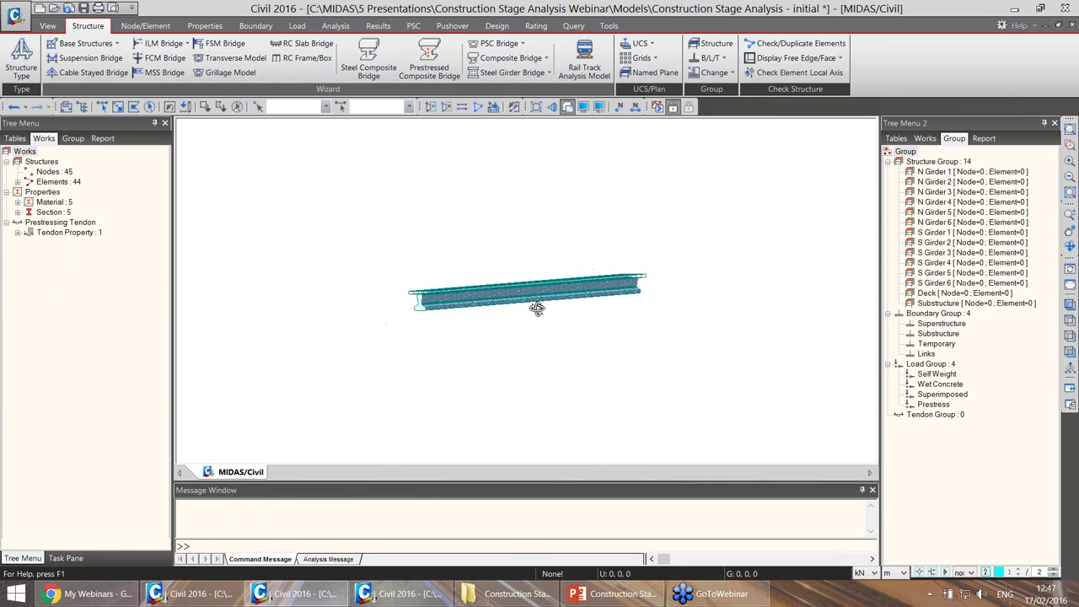
pyautogui.scroll(3, 424, 308)
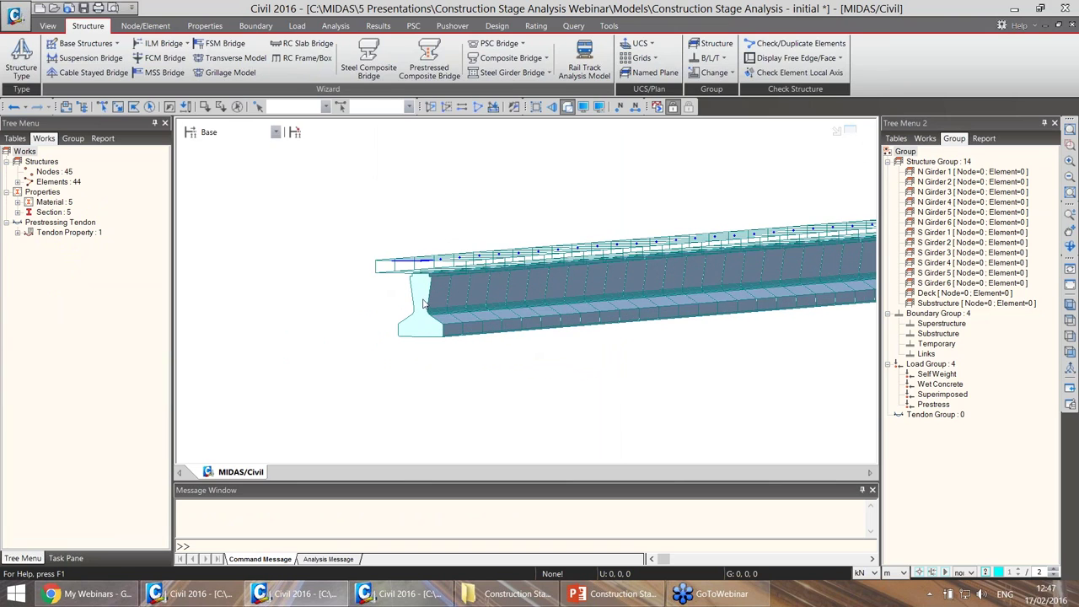
pyautogui.scroll(-3, 390, 284)
pyautogui.moveTo(645, 322)
pyautogui.keyDown('ctrl'); pyautogui.mouseDown(button='middle')
pyautogui.moveTo(674, 323)
pyautogui.moveTo(590, 320)
pyautogui.moveTo(641, 331)
pyautogui.mouseUp(button='middle'); pyautogui.keyUp('ctrl')
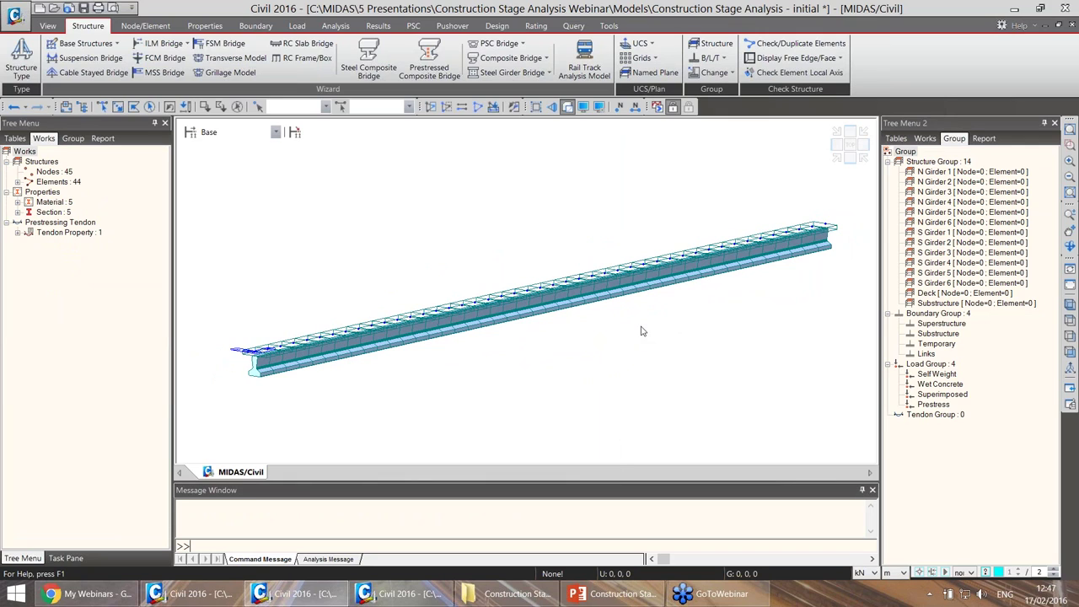
pyautogui.hotkey('ctrl', 'h')
pyautogui.click(848, 149)
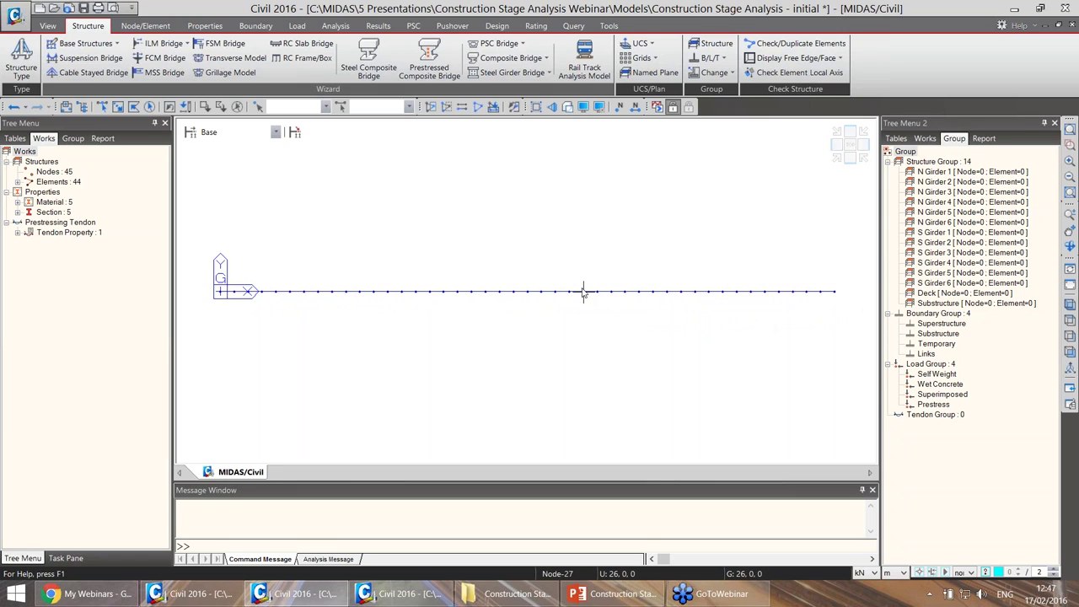
pyautogui.moveTo(537, 264); pyautogui.dragTo(541, 293, button='middle')
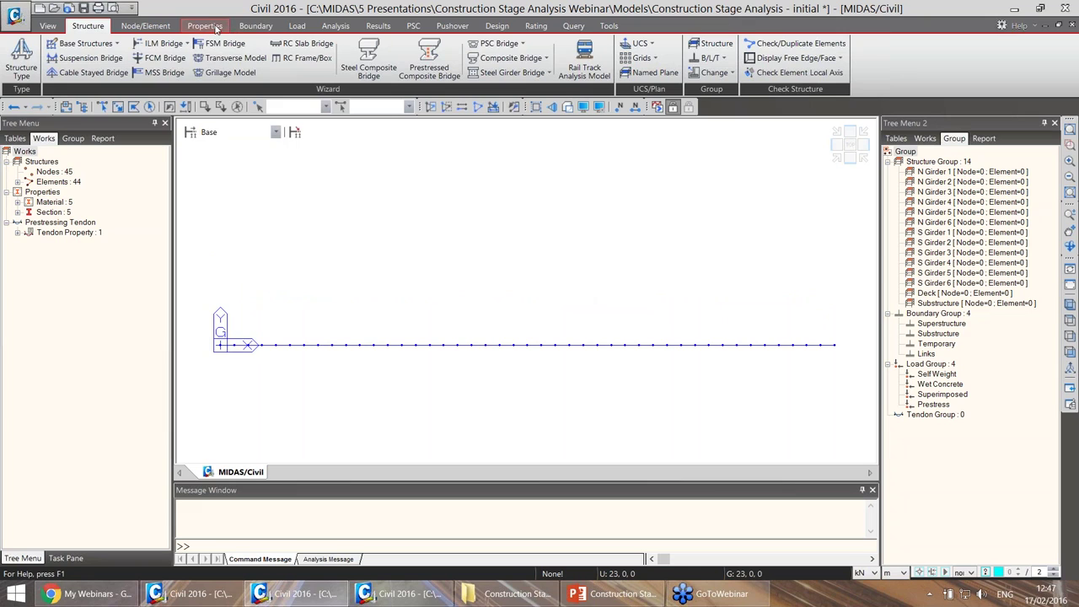
# Copy the entire girder line five times at an equal distance of 0, 1.5, 0 m.
pyautogui.click(145, 27)
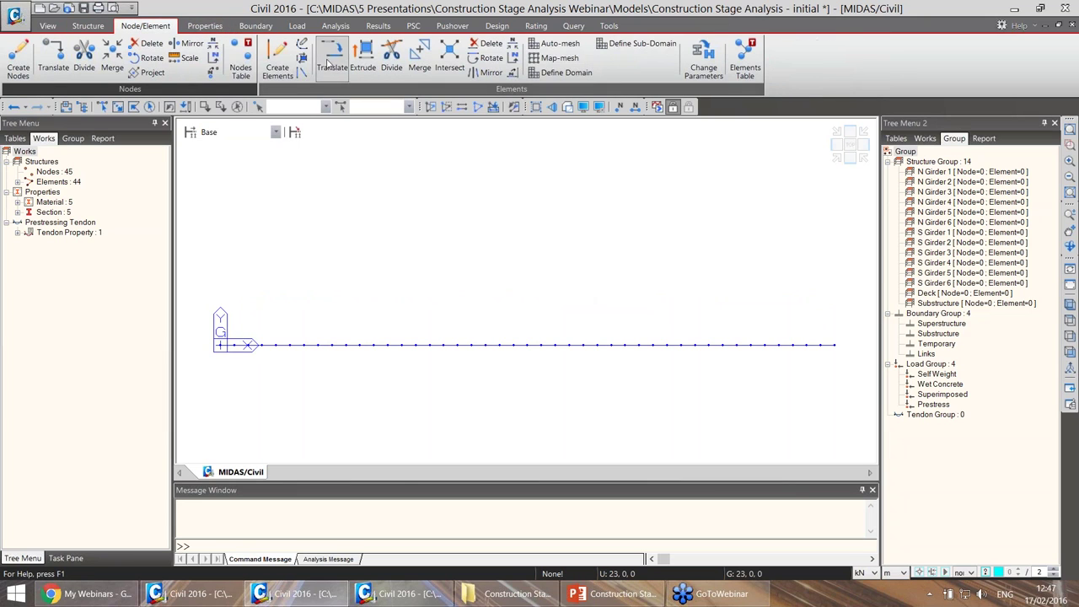
pyautogui.hotkey('ctrl', 'alt', 't')
pyautogui.moveTo(860, 380); pyautogui.dragTo(211, 289)
pyautogui.click(44, 243)
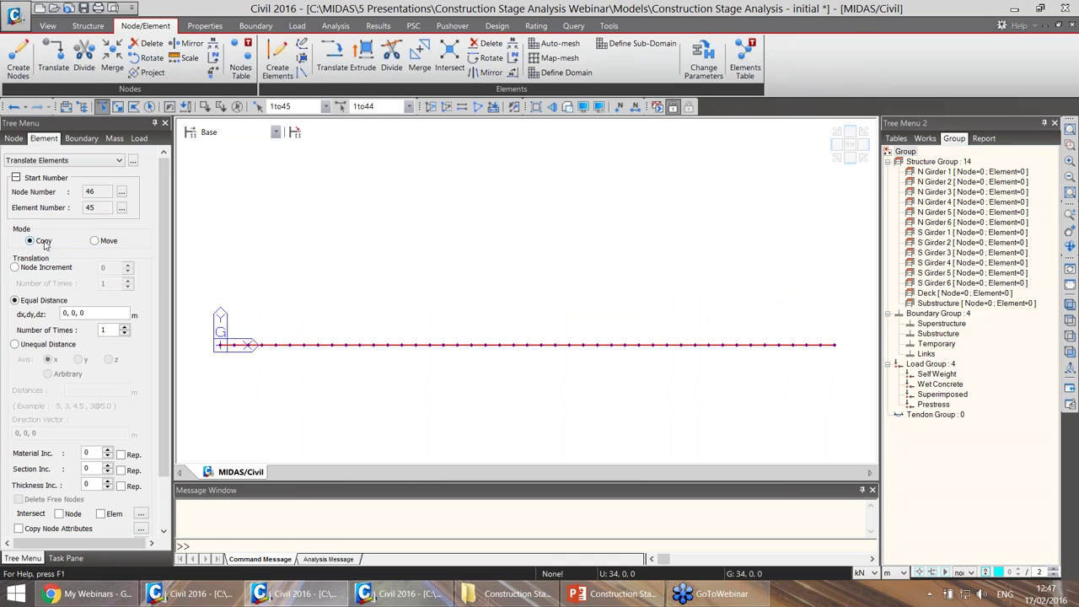
pyautogui.click(75, 313)
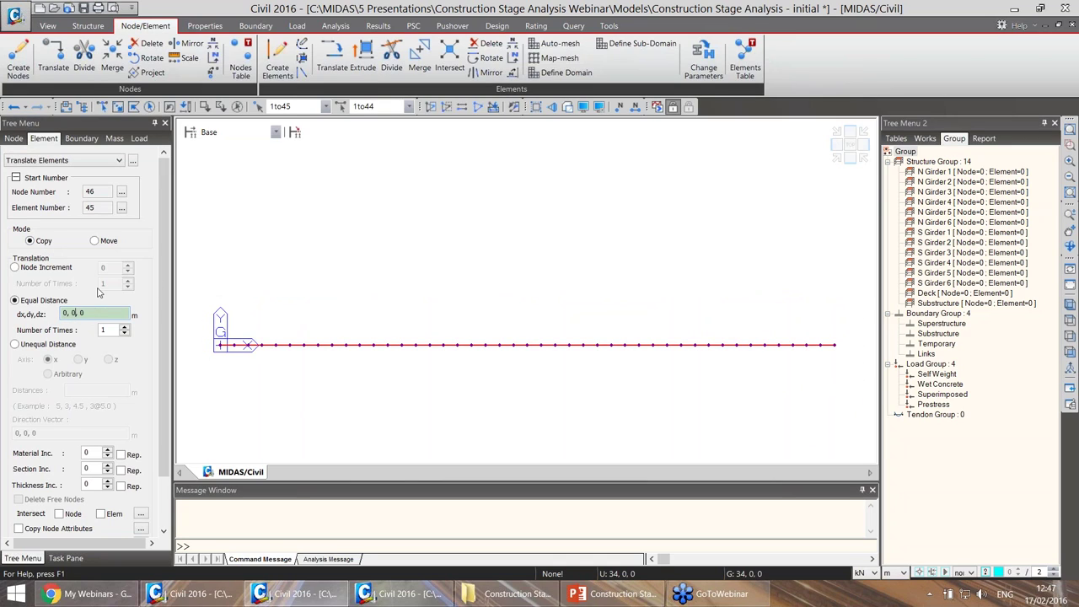
pyautogui.click(74, 312)
pyautogui.press('BackSpace')
pyautogui.write('1.5')
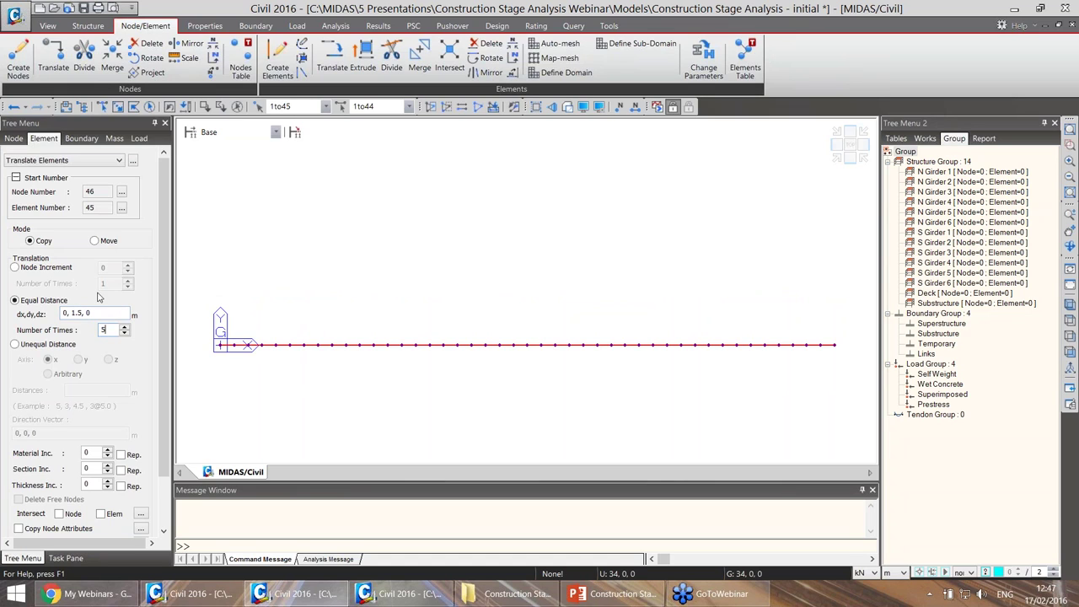
pyautogui.scroll(-2, 164, 321)
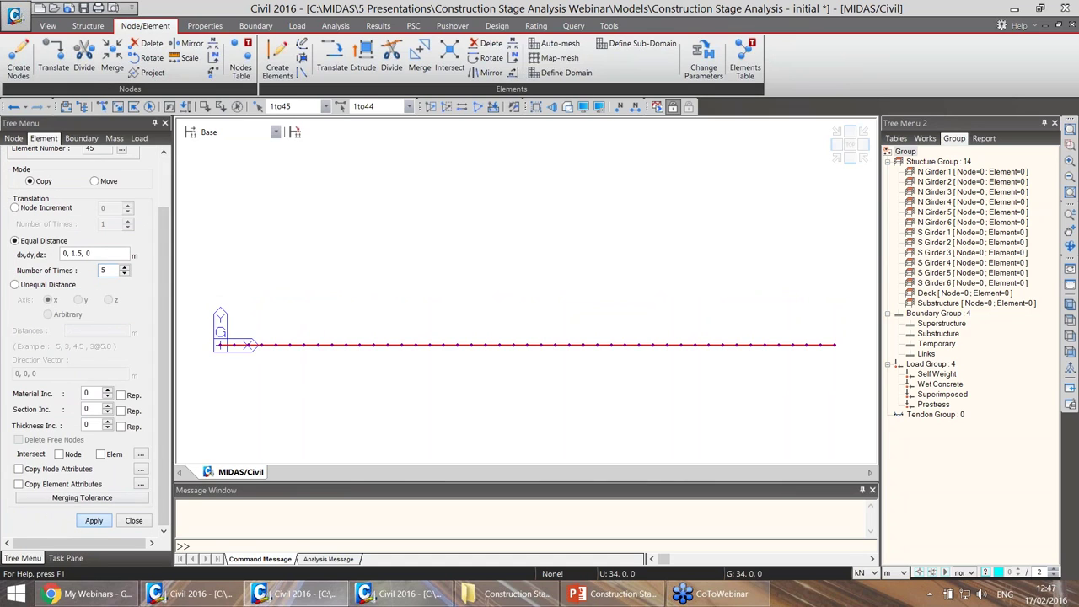
pyautogui.click(94, 520)
# Examine the six copied girders as solid shapes in 3D, and return to a wireframe plan view.
pyautogui.keyDown('ctrl'); pyautogui.moveTo(323, 422); pyautogui.dragTo(509, 300, button='middle'); pyautogui.keyUp('ctrl')
pyautogui.hotkey('ctrl', 'h')
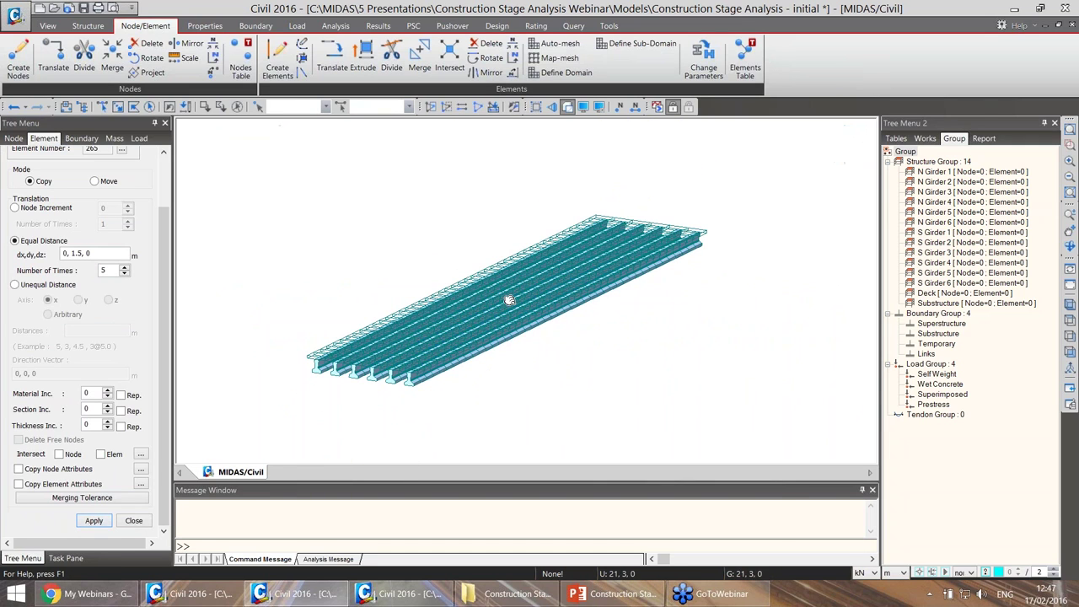
pyautogui.click(849, 139)
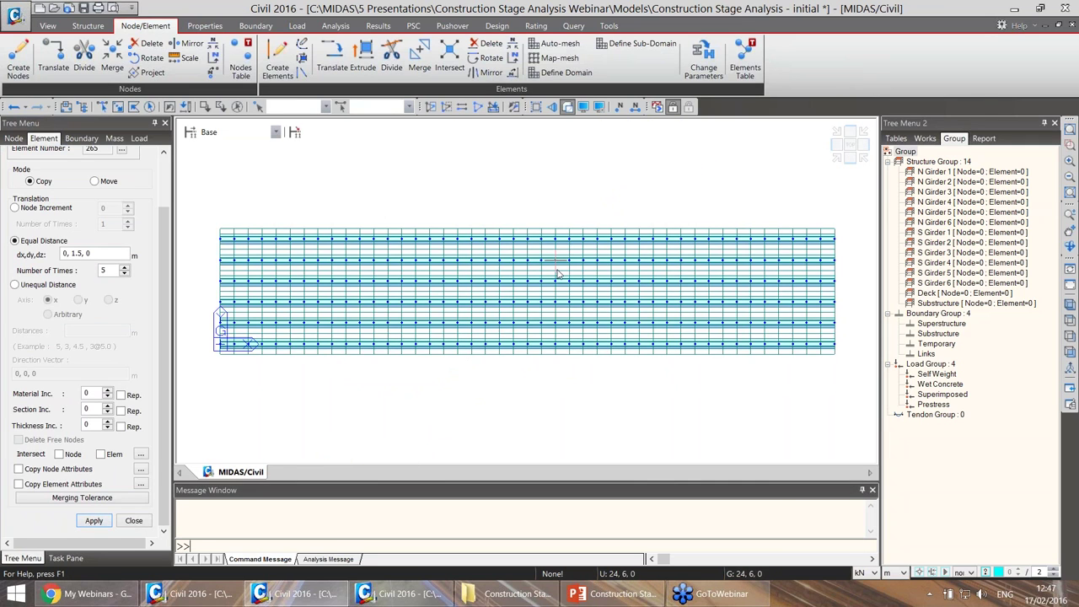
pyautogui.hotkey('ctrl', 'h')
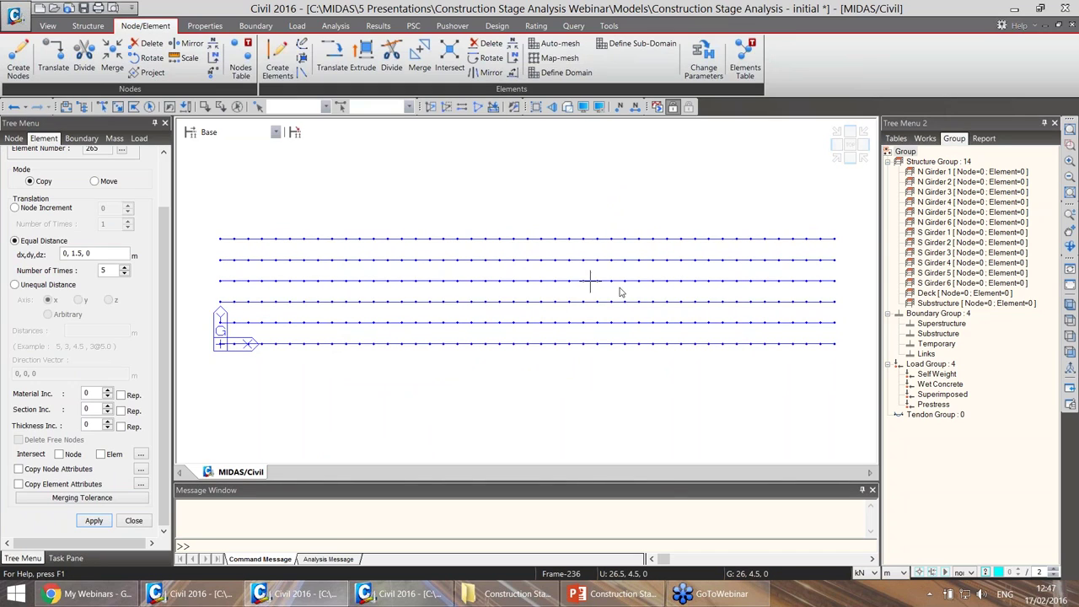
# Extrude the uppermost girder line's nodes into transverse beams with material 4: Transverse and section 3: Transverse, five times at 0, -1.50, 0 m.
pyautogui.click(364, 66)
pyautogui.moveTo(221, 244); pyautogui.dragTo(838, 206)
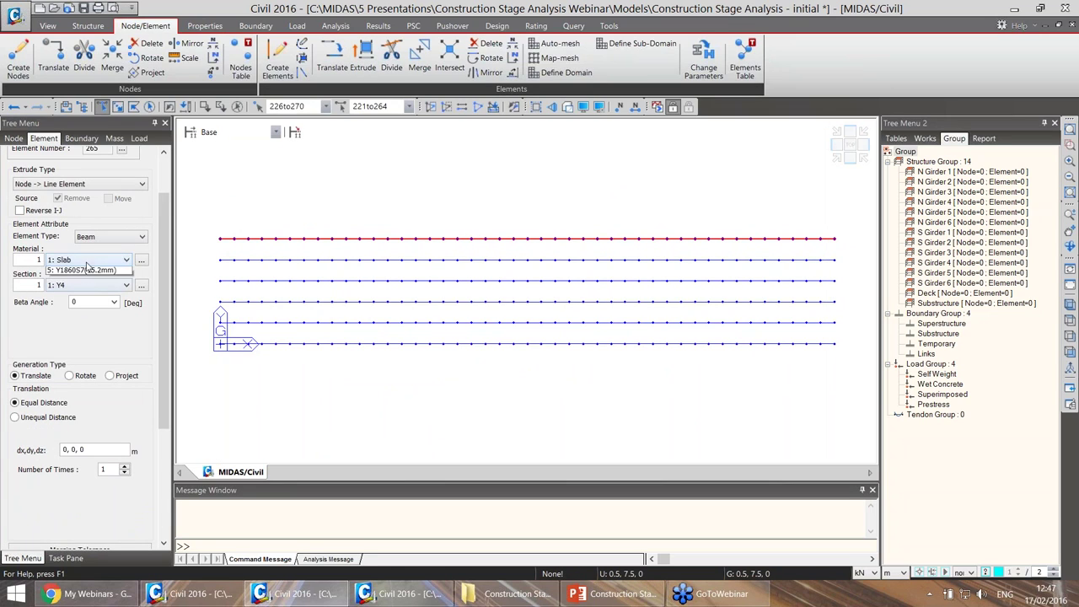
pyautogui.click(87, 261)
pyautogui.click(84, 301)
pyautogui.click(87, 287)
pyautogui.click(85, 317)
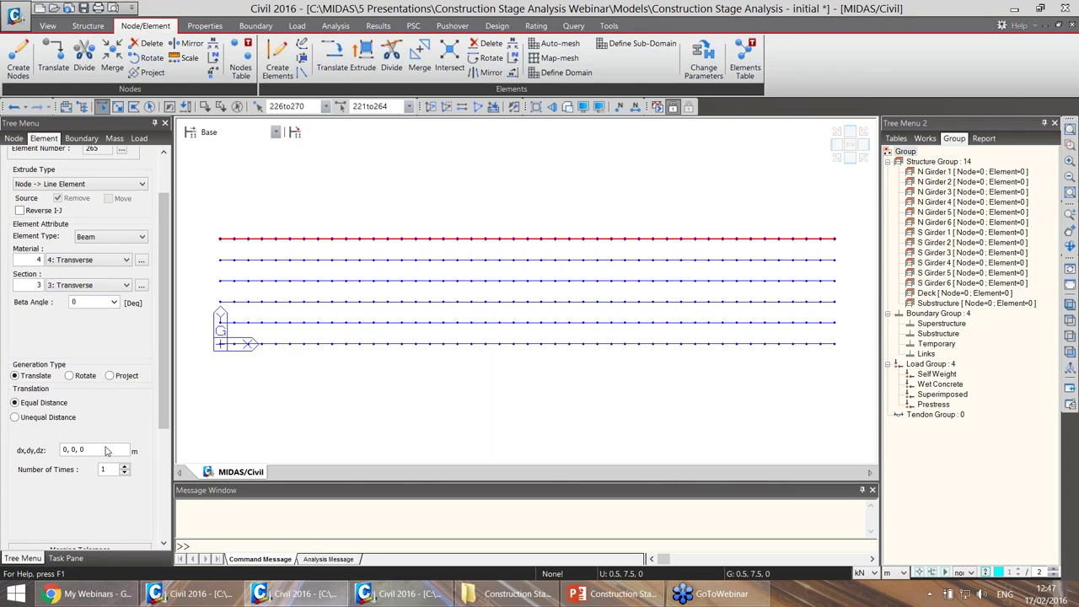
pyautogui.click(72, 449)
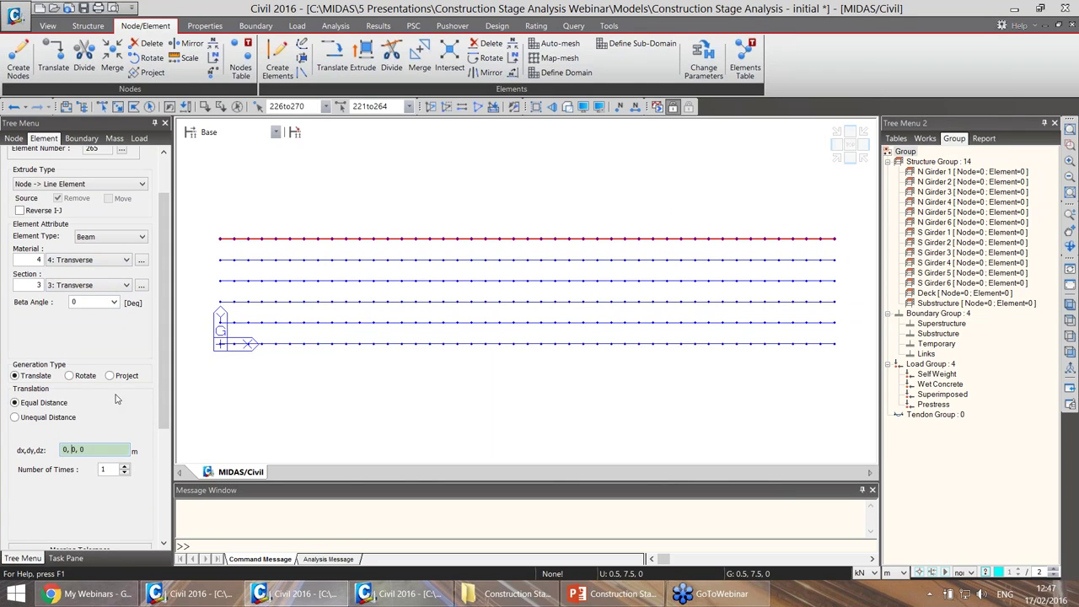
pyautogui.click(74, 449)
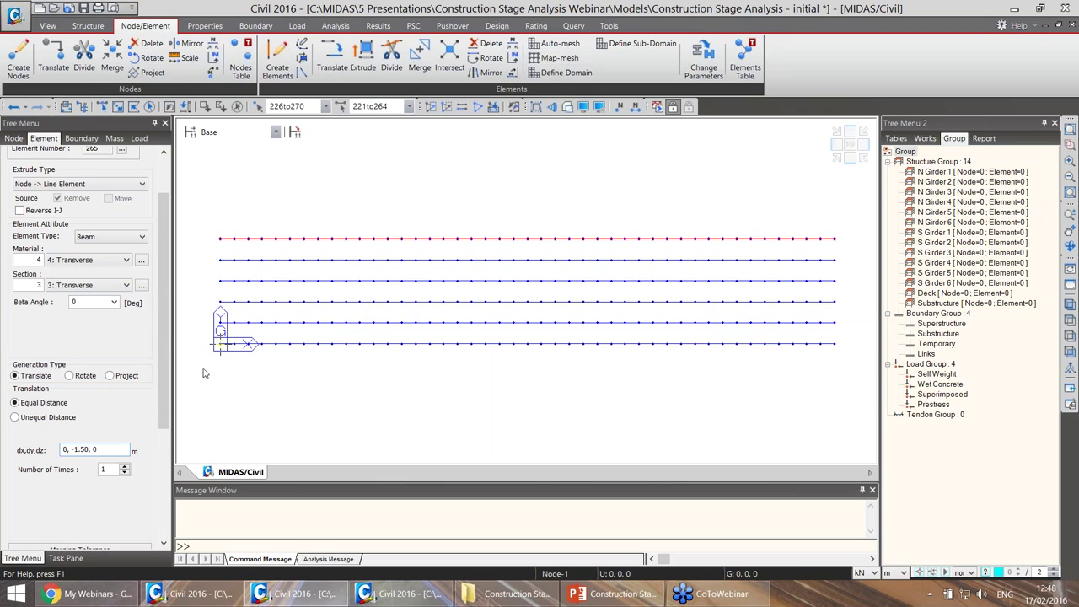
pyautogui.press('Tab')
pyautogui.scroll(-2, 164, 455)
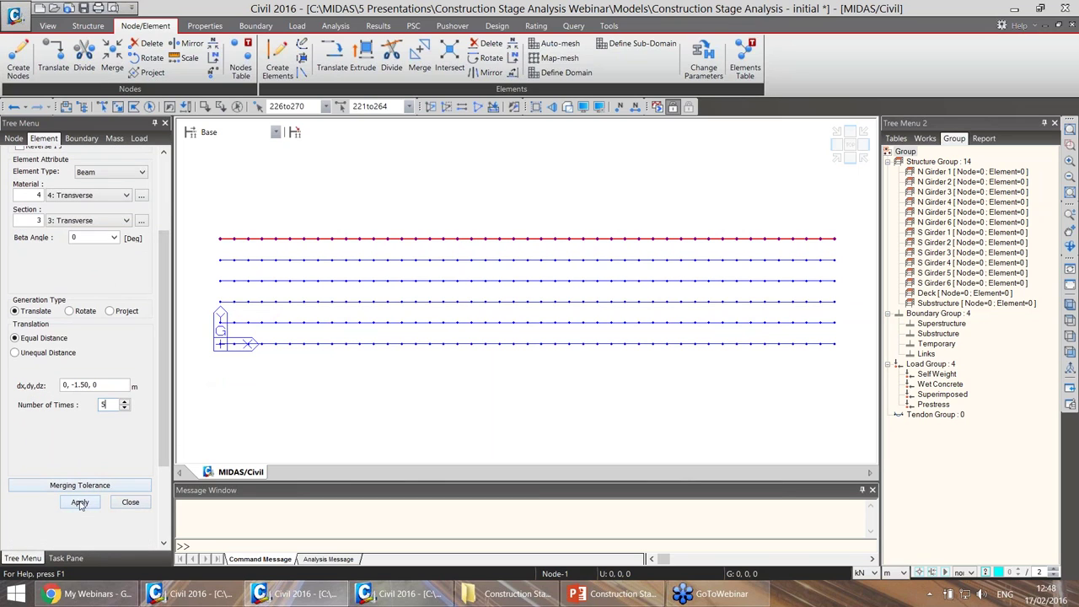
pyautogui.click(80, 502)
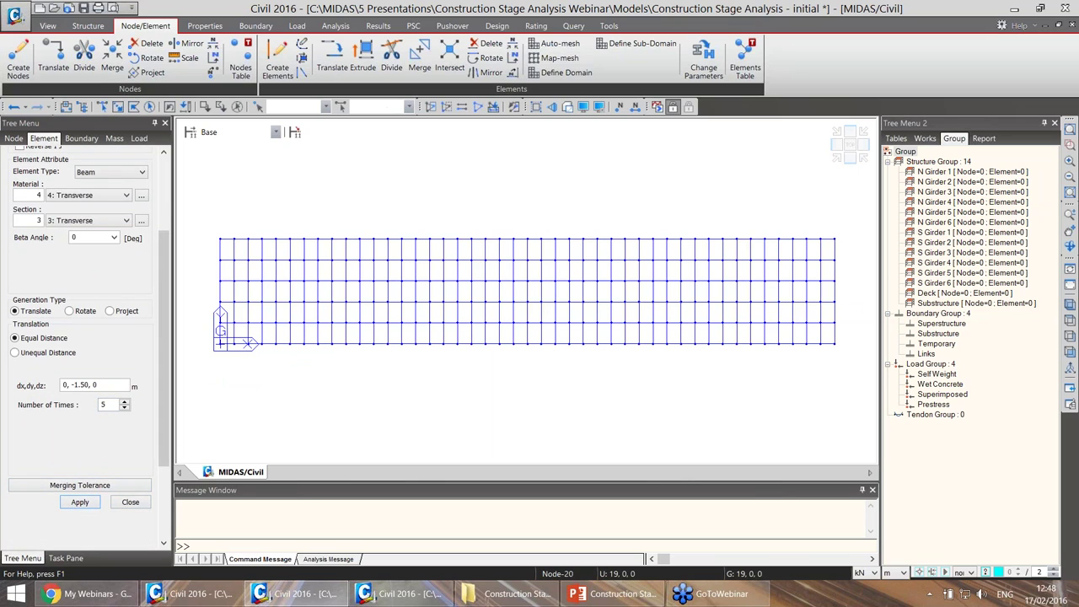
pyautogui.click(129, 501)
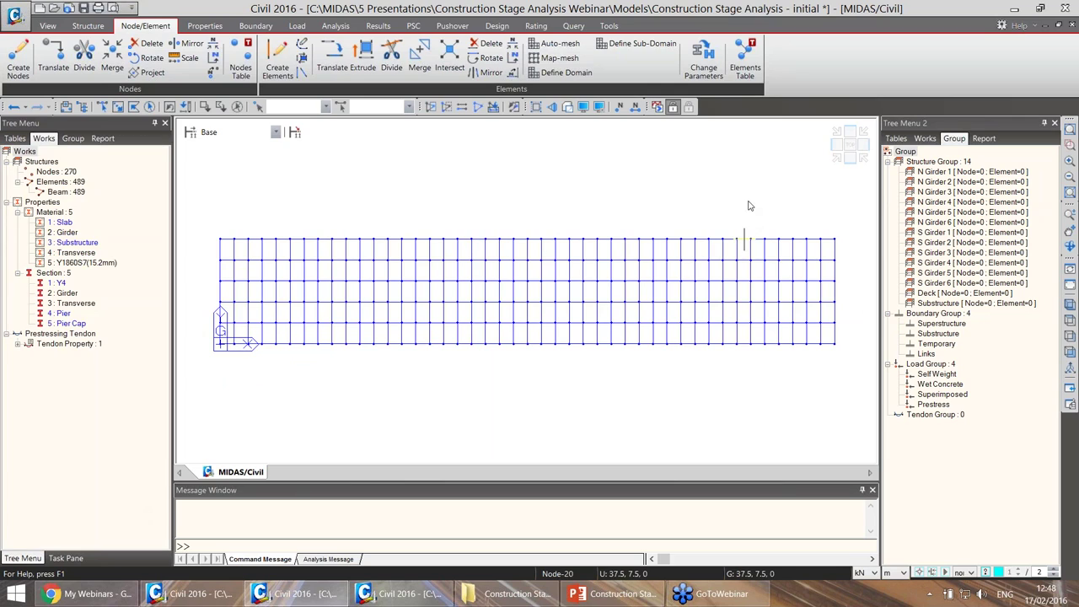
# Copy the girder nodes at both ends and midspan along the z axis at unequal distances of -1.2,-0.2 m.
pyautogui.click(852, 162)
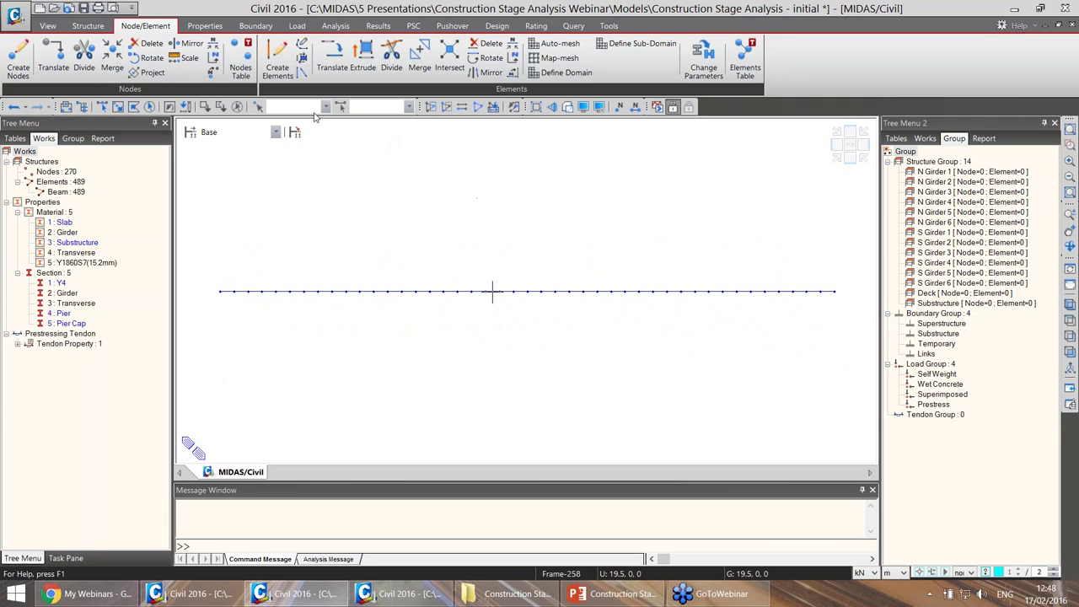
pyautogui.click(50, 60)
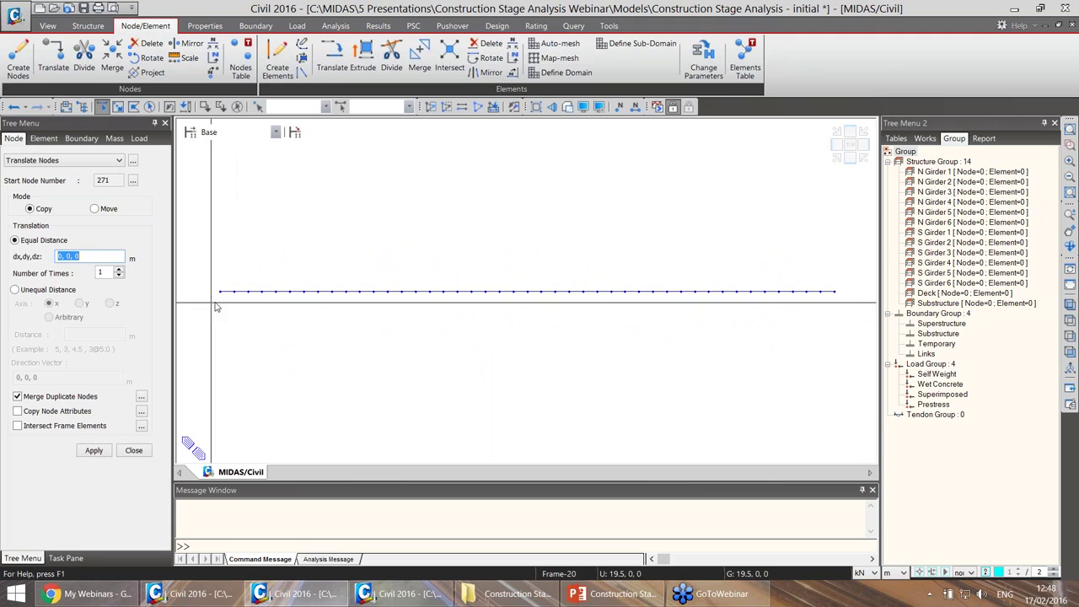
pyautogui.moveTo(225, 305); pyautogui.dragTo(210, 285)
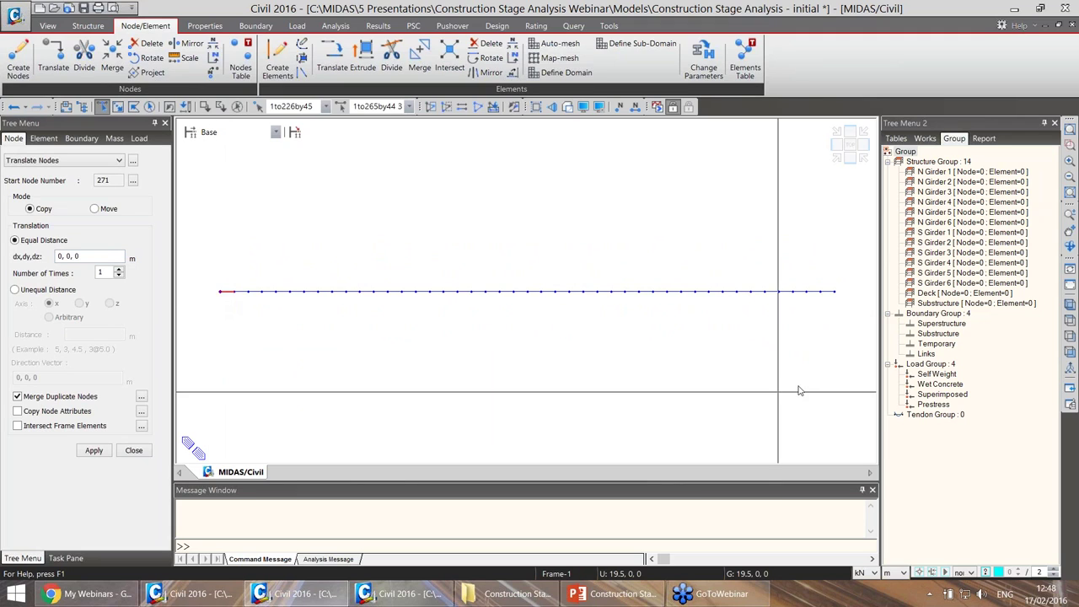
pyautogui.moveTo(851, 299); pyautogui.dragTo(831, 288)
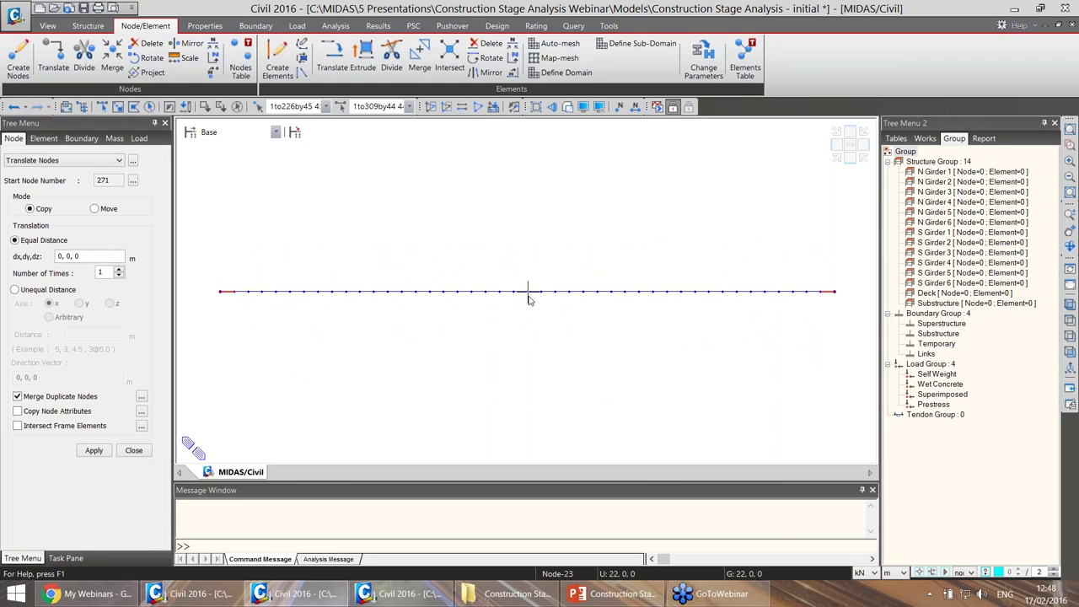
pyautogui.moveTo(536, 303); pyautogui.dragTo(517, 283)
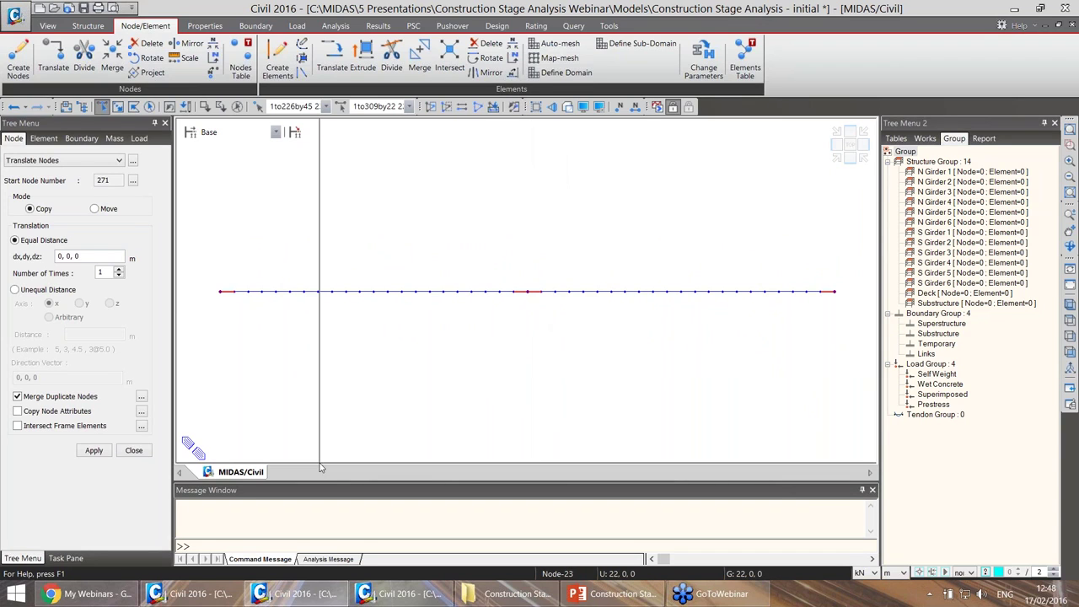
pyautogui.moveTo(344, 354); pyautogui.dragTo(305, 359, button='middle')
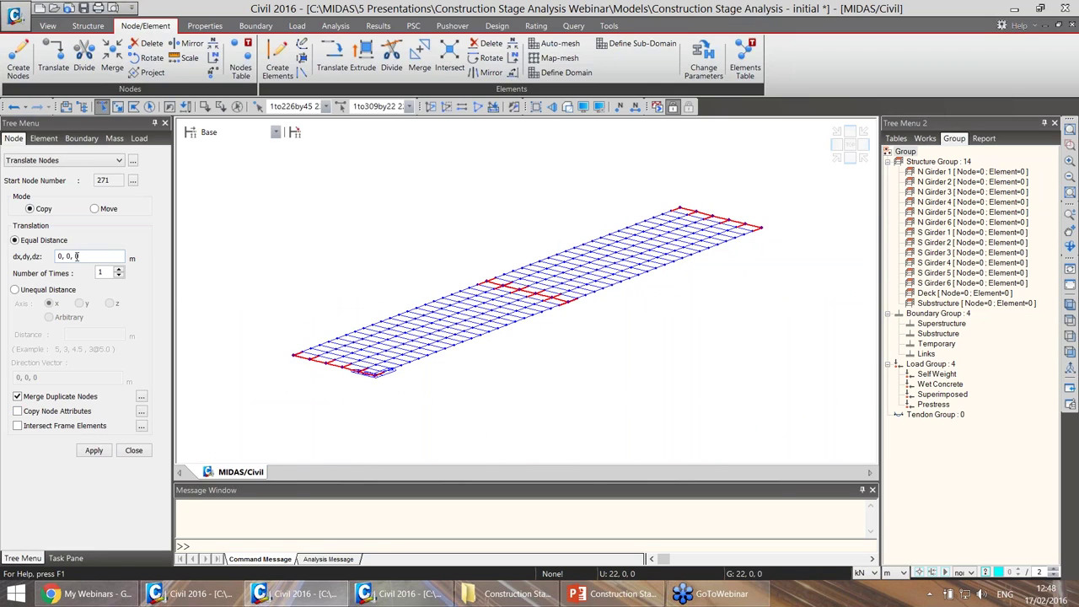
pyautogui.click(39, 292)
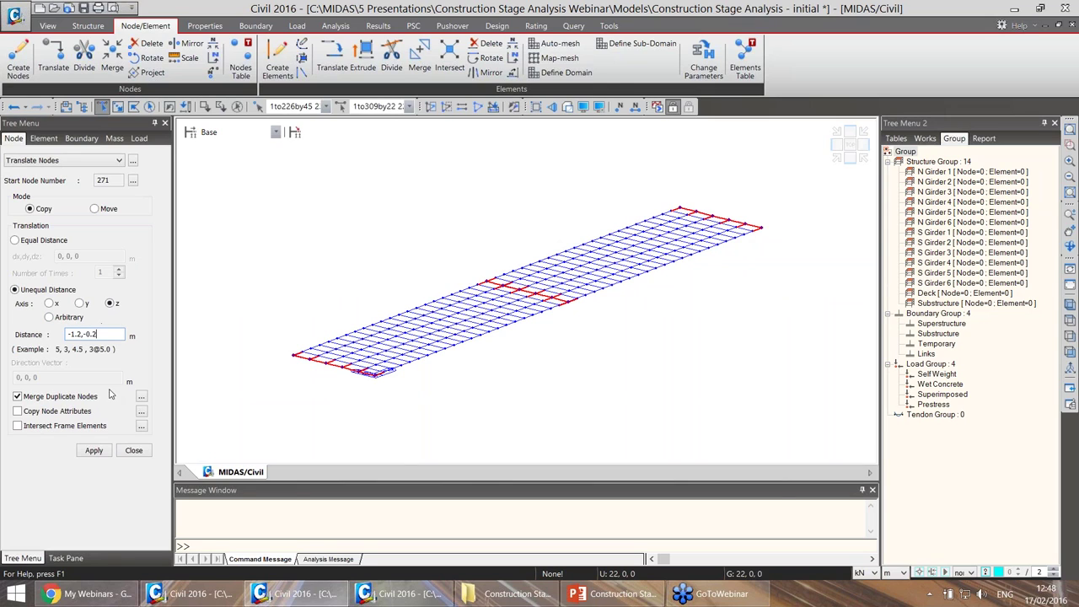
pyautogui.click(94, 450)
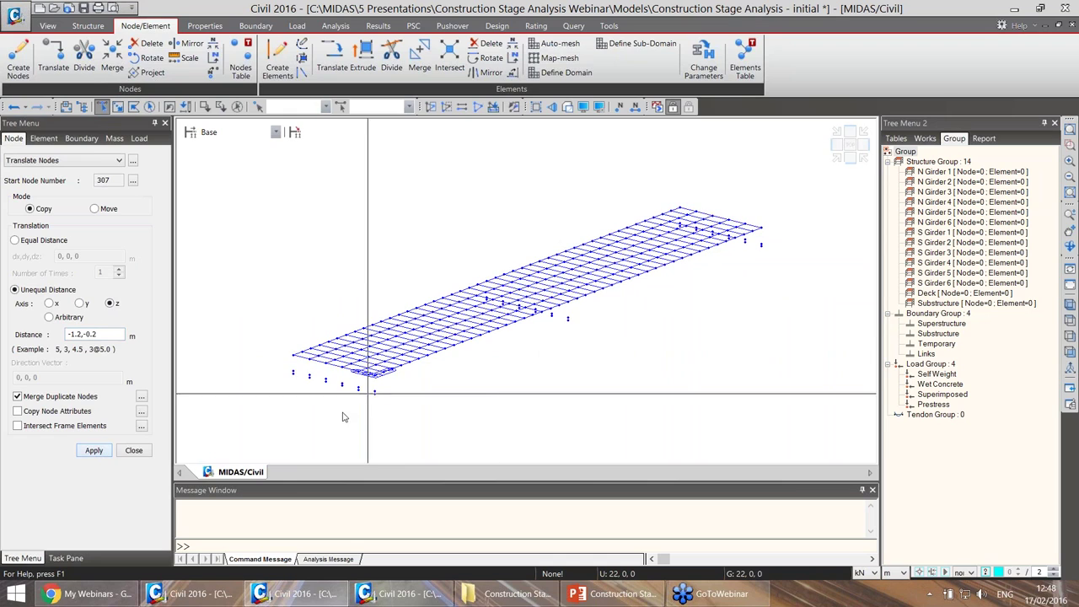
# Set up a node-to-beam extrusion of the lowest midspan nodes second from each side, using material 3: Substructure and section 4: Pier.
pyautogui.keyDown('ctrl'); pyautogui.moveTo(331, 416); pyautogui.dragTo(499, 319, button='middle'); pyautogui.keyUp('ctrl')
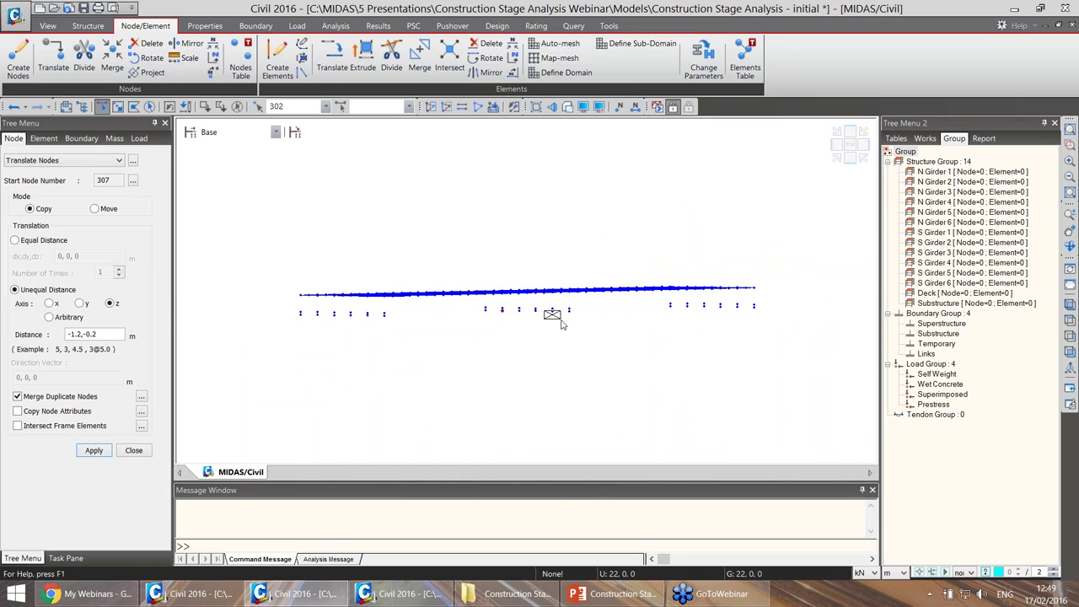
pyautogui.click(502, 309)
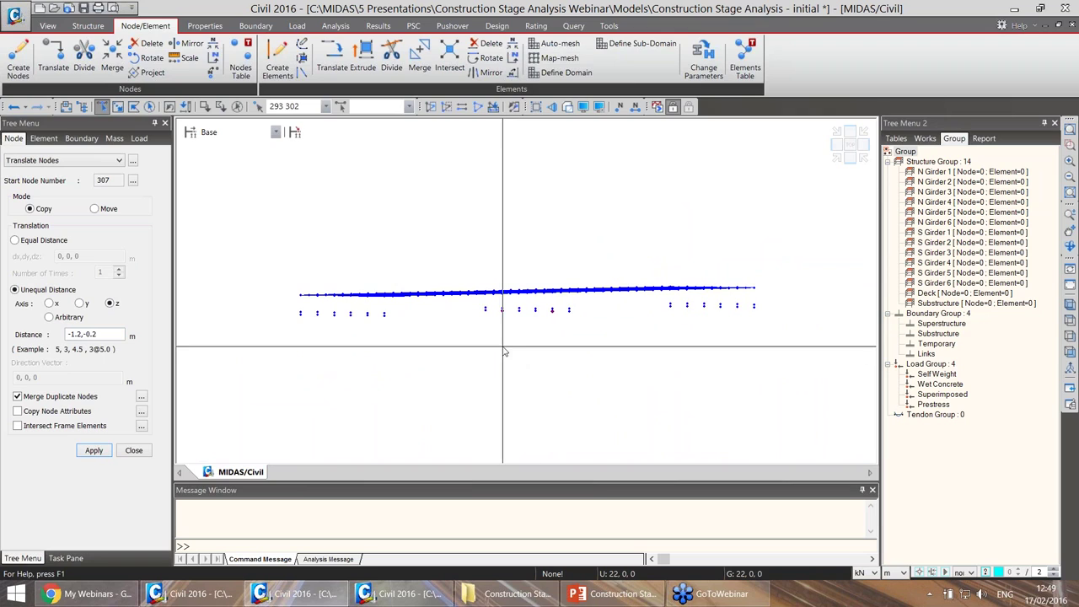
pyautogui.click(278, 66)
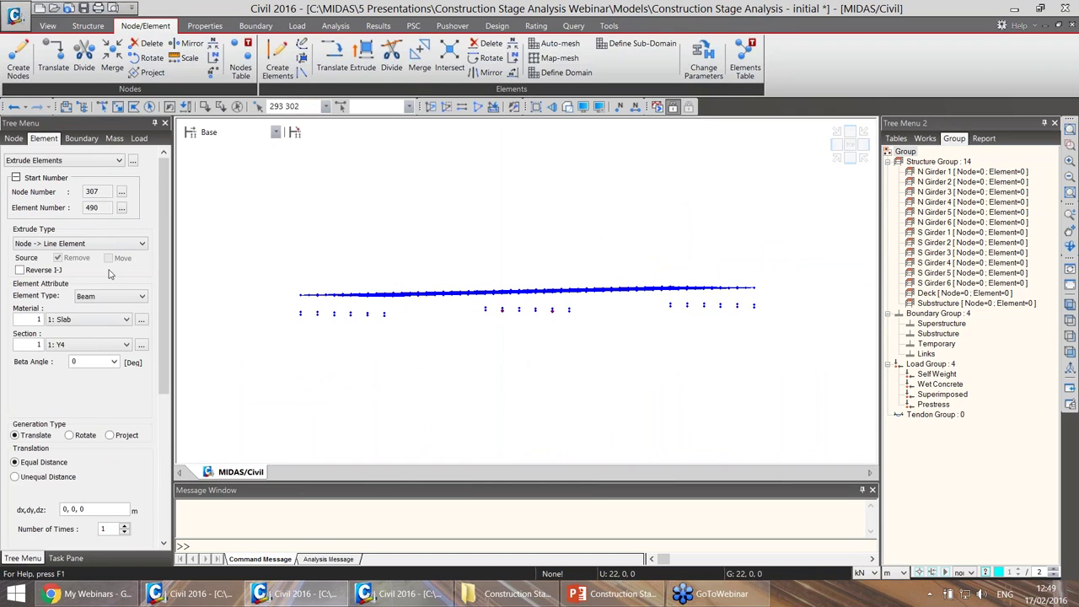
pyautogui.scroll(-3, 112, 268)
pyautogui.click(112, 268)
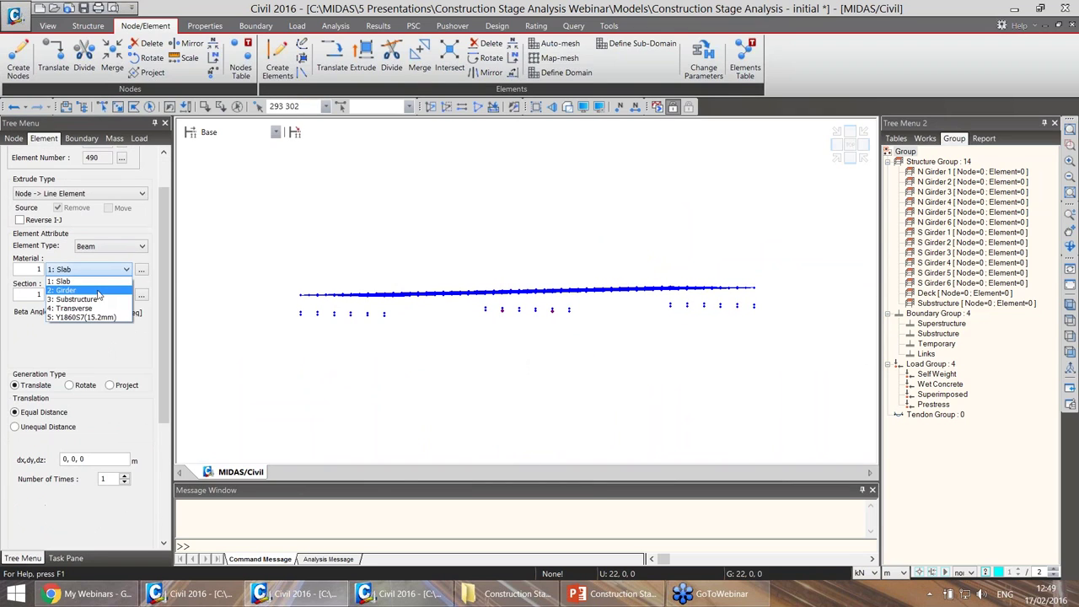
pyautogui.click(88, 300)
pyautogui.click(85, 295)
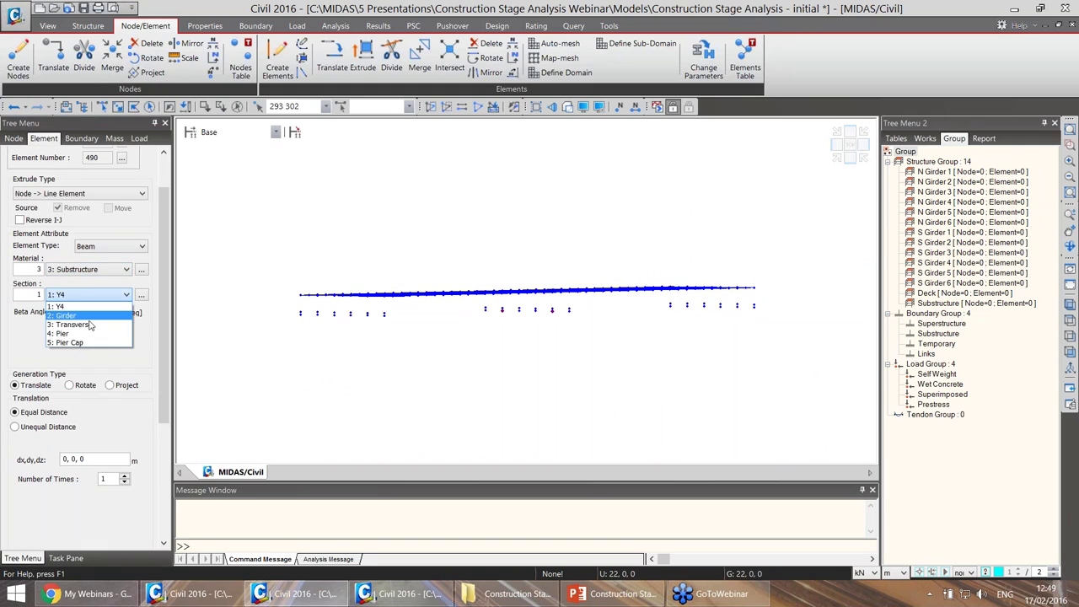
pyautogui.click(84, 342)
pyautogui.scroll(-1, 168, 340)
pyautogui.scroll(-1, 168, 340)
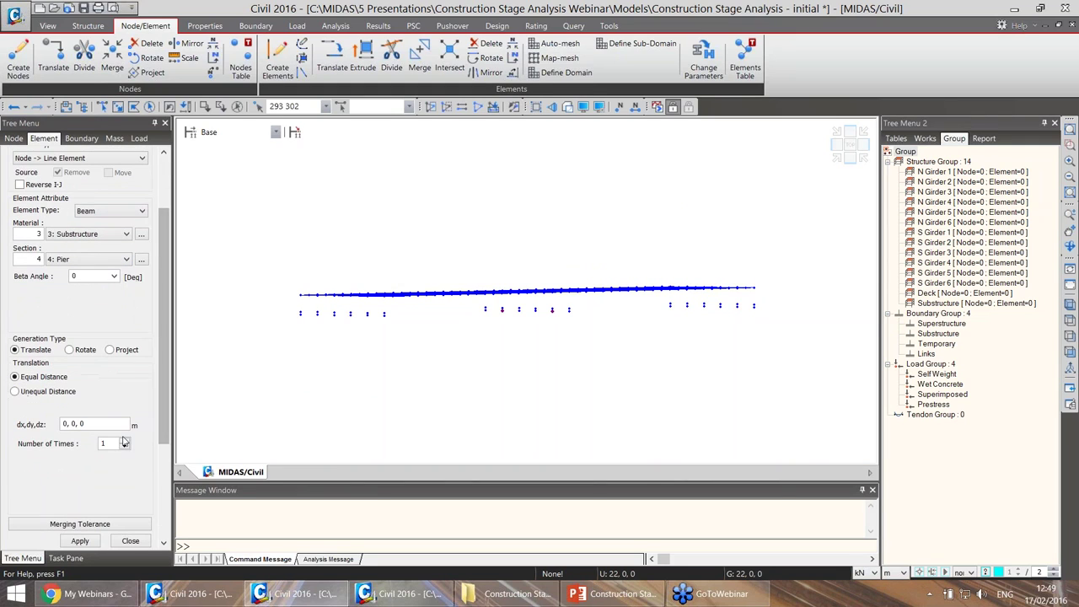
# Extrude the two pier columns five times at an equal distance of 0, 0, -1 m and check their solid shape.
pyautogui.click(81, 424)
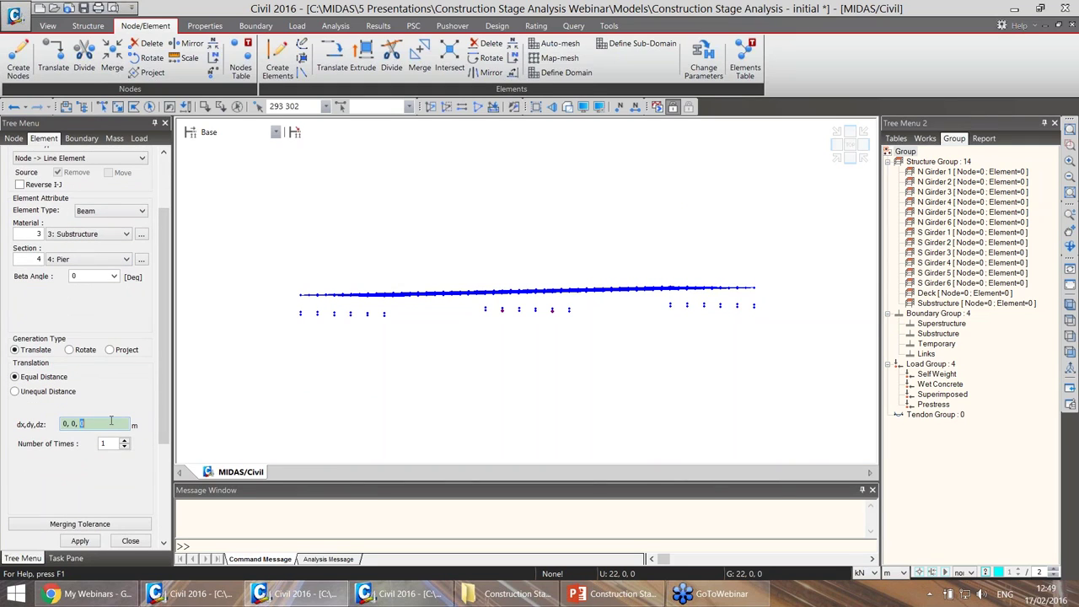
pyautogui.write('-1')
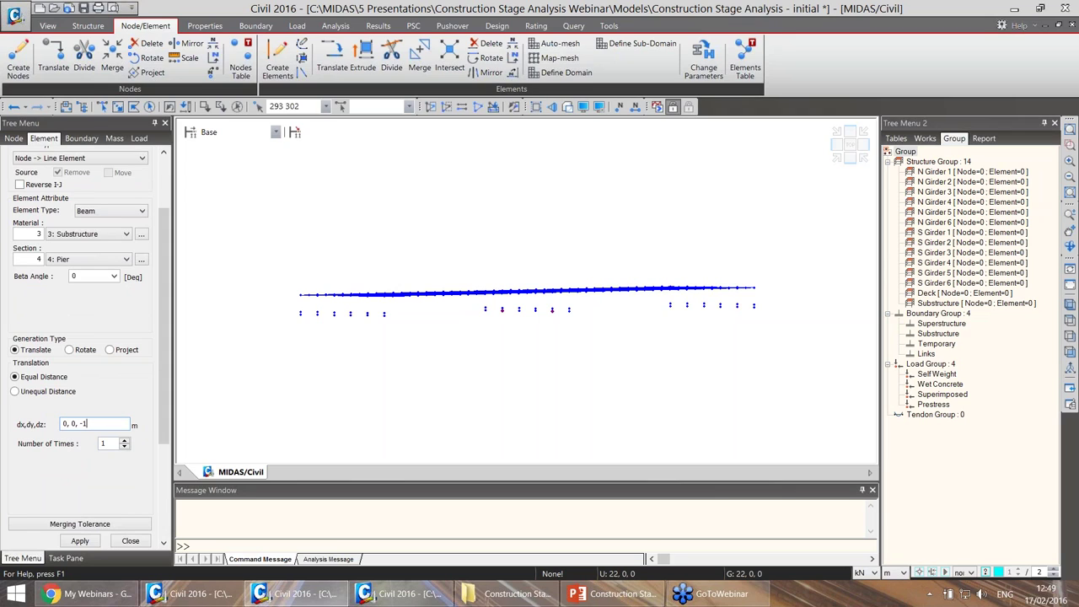
pyautogui.doubleClick(106, 444)
pyautogui.write('5')
pyautogui.click(84, 540)
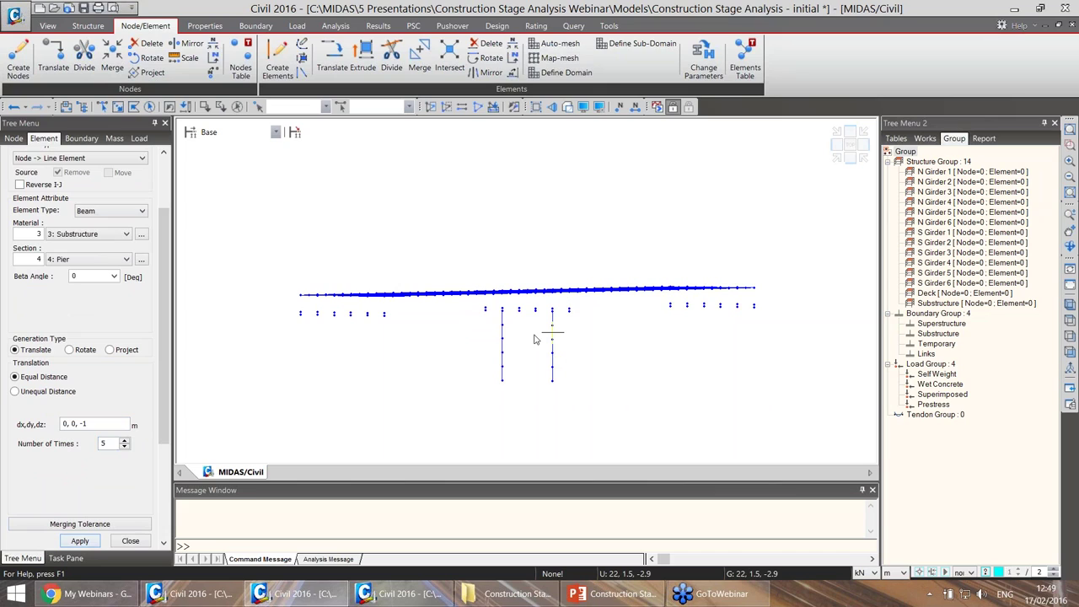
pyautogui.hotkey('ctrl', 'h')
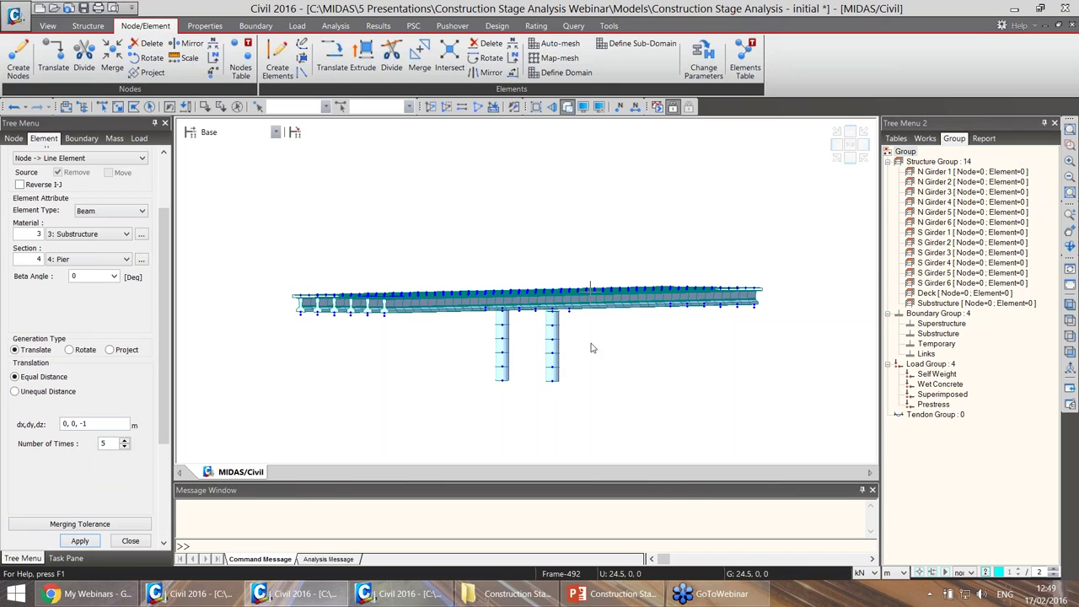
pyautogui.hotkey('ctrl', 'h')
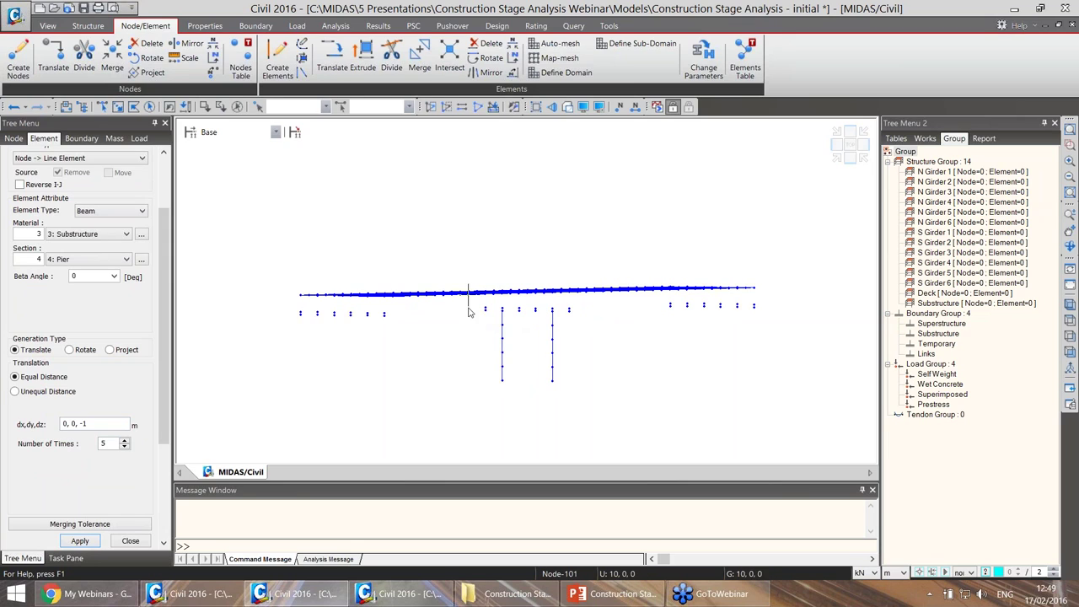
# Create a pier cap beam between the outermost lower nodes at midspan with material 3: Substructure and section 5: Pier Cap.
pyautogui.click(278, 67)
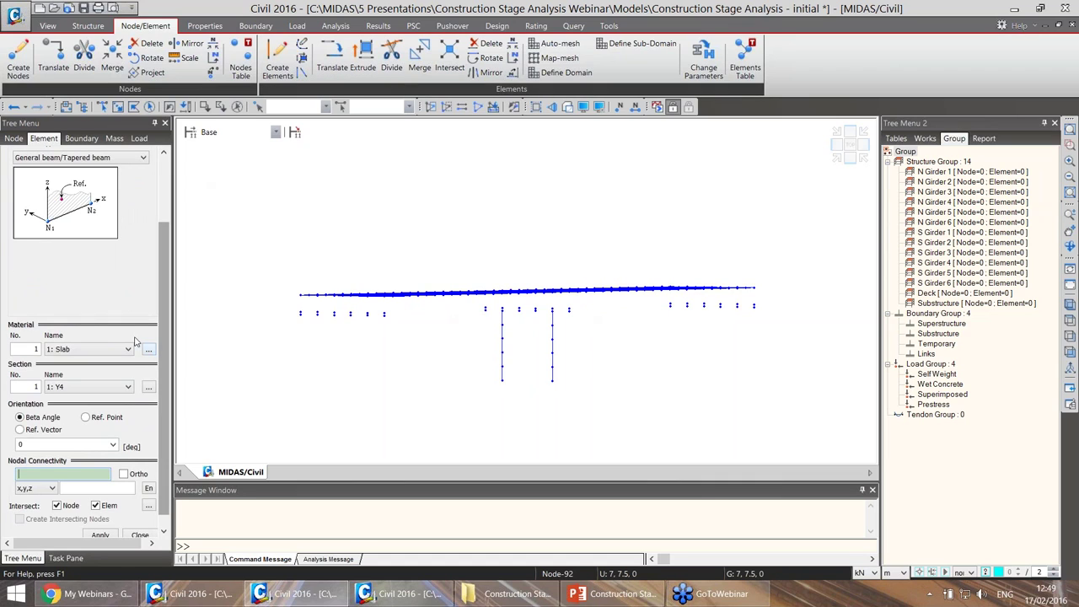
pyautogui.click(96, 350)
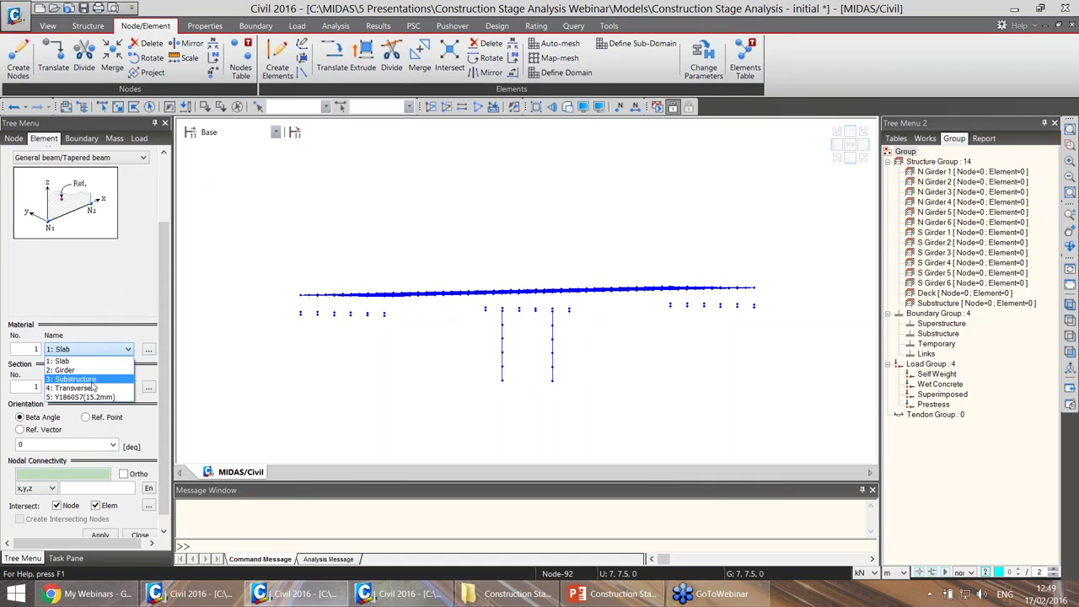
pyautogui.click(84, 378)
pyautogui.scroll(-1, 89, 380)
pyautogui.click(88, 371)
pyautogui.click(84, 421)
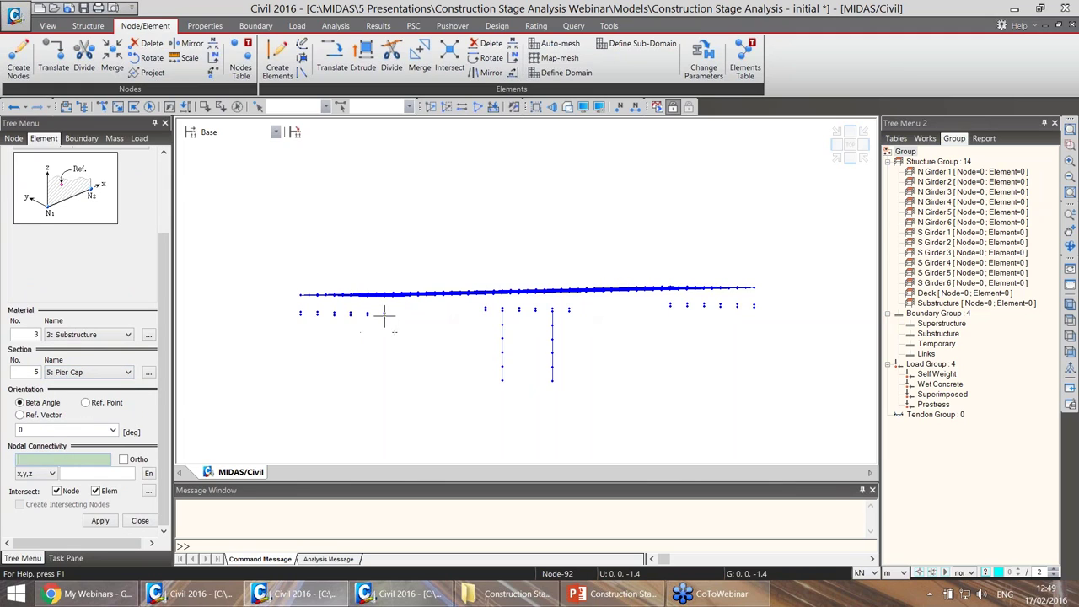
pyautogui.click(485, 309)
pyautogui.click(569, 310)
pyautogui.hotkey('ctrl', 'h')
pyautogui.moveTo(499, 325)
pyautogui.keyDown('ctrl'); pyautogui.mouseDown(button='middle')
pyautogui.moveTo(492, 256)
pyautogui.moveTo(552, 299)
pyautogui.moveTo(581, 304)
pyautogui.mouseUp(button='middle'); pyautogui.keyUp('ctrl')
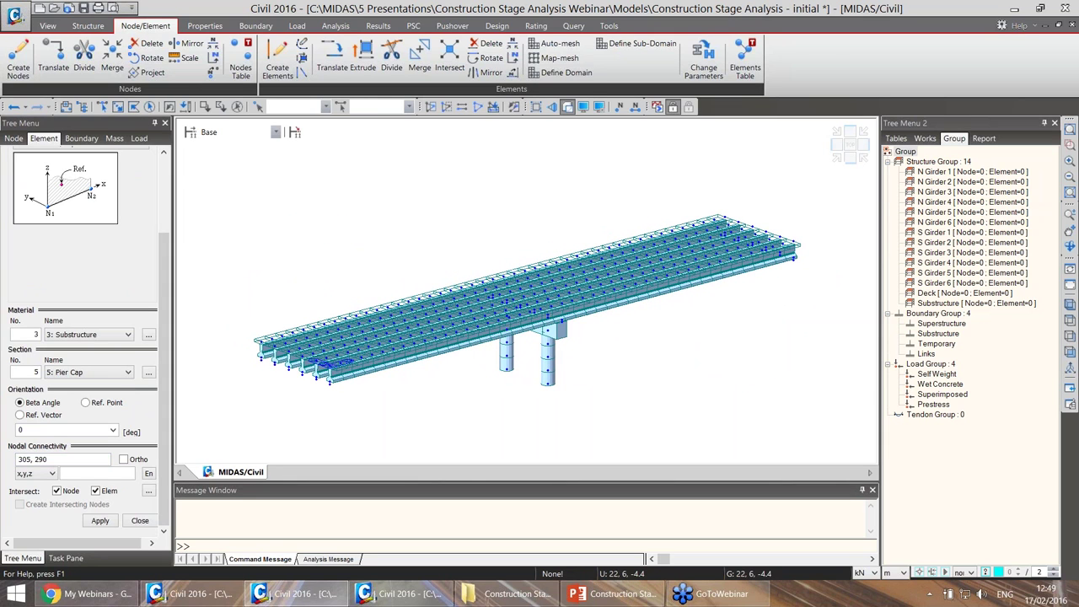
pyautogui.click(140, 520)
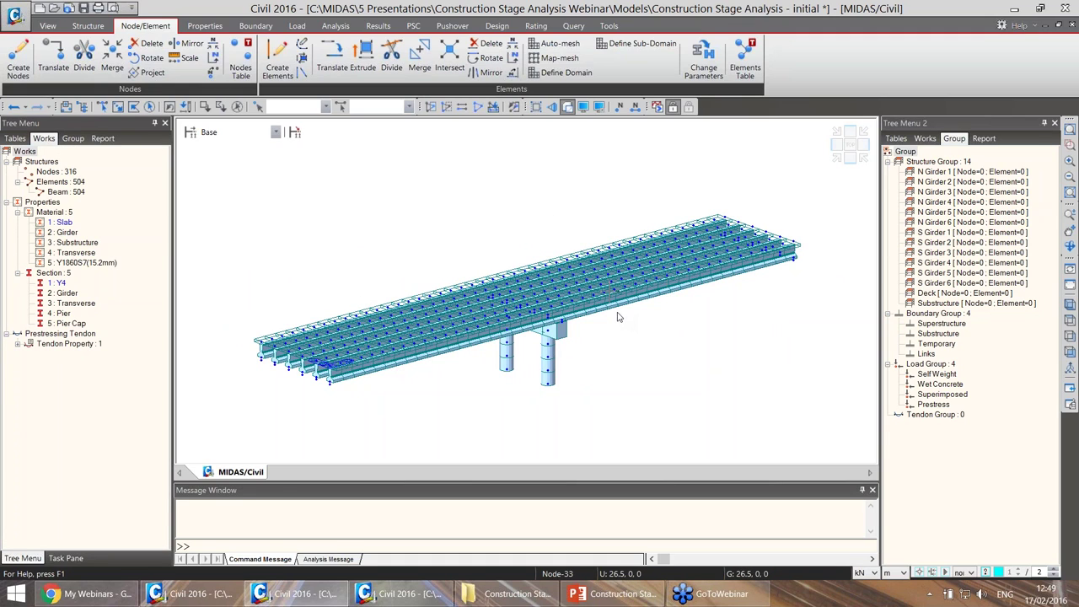
# Set up a creep/shrinkage material named substructure with the European code, characteristic strength 40000 kN/m^2 and notional member size 1 m.
pyautogui.click(208, 27)
pyautogui.click(85, 58)
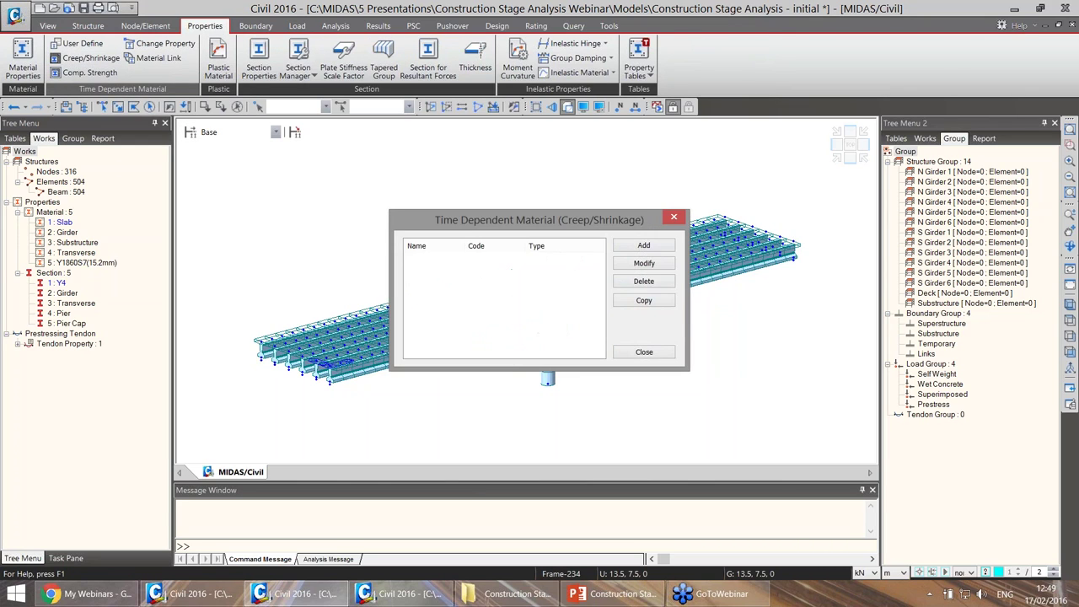
pyautogui.moveTo(522, 226); pyautogui.dragTo(531, 222)
pyautogui.click(659, 245)
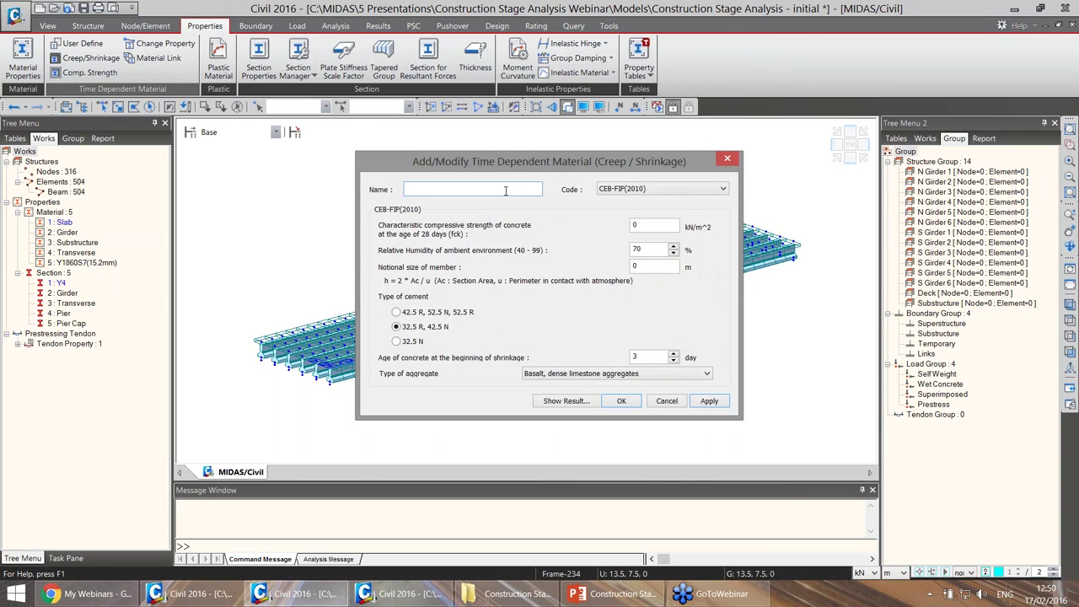
pyautogui.write('substructure')
pyautogui.click(662, 192)
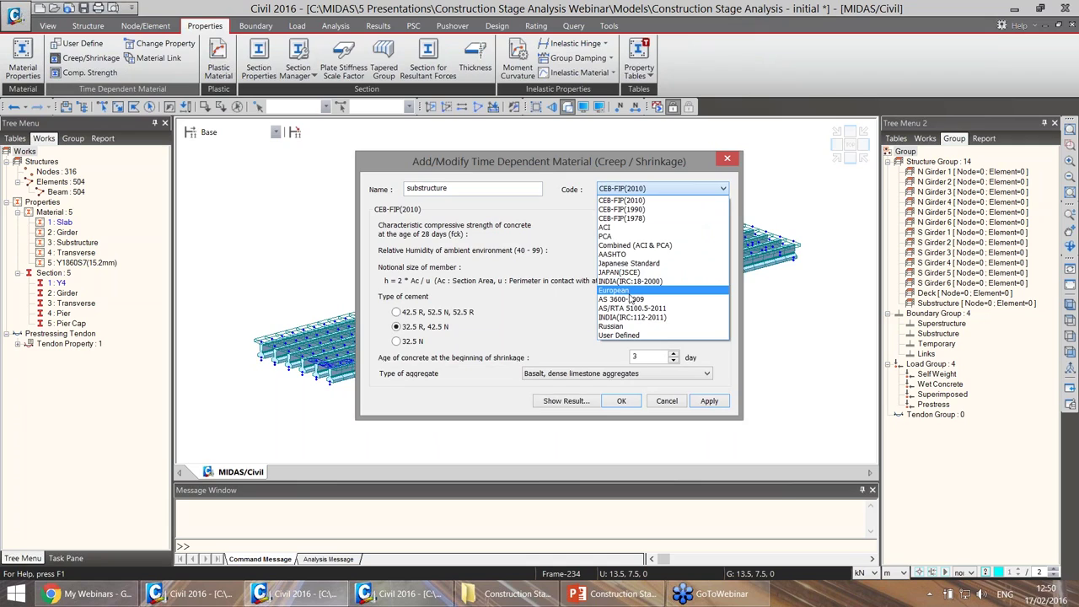
pyautogui.click(630, 291)
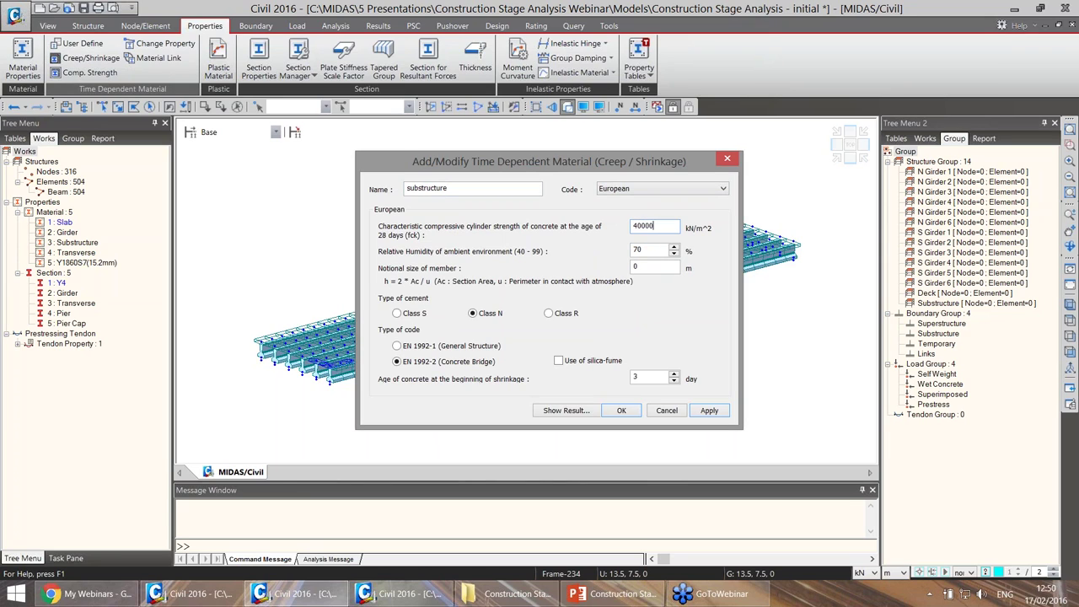
pyautogui.doubleClick(653, 267)
pyautogui.write('1')
pyautogui.moveTo(578, 163); pyautogui.dragTo(567, 163)
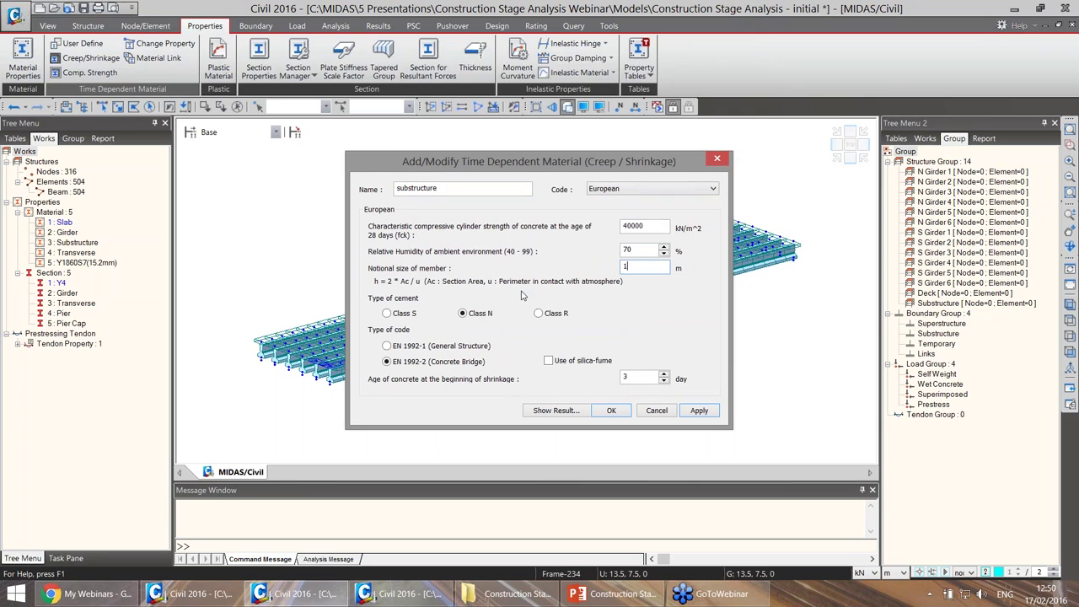
# Check the substructure material's creep coefficient and shrinkage strain curves and add the material to the model.
pyautogui.click(555, 410)
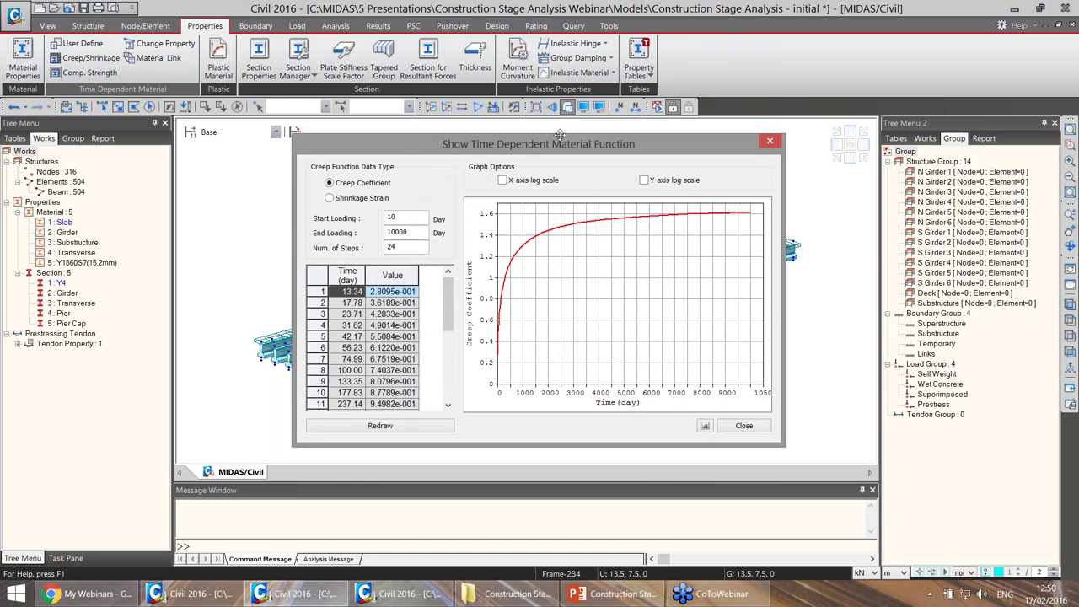
pyautogui.moveTo(560, 134); pyautogui.dragTo(557, 135)
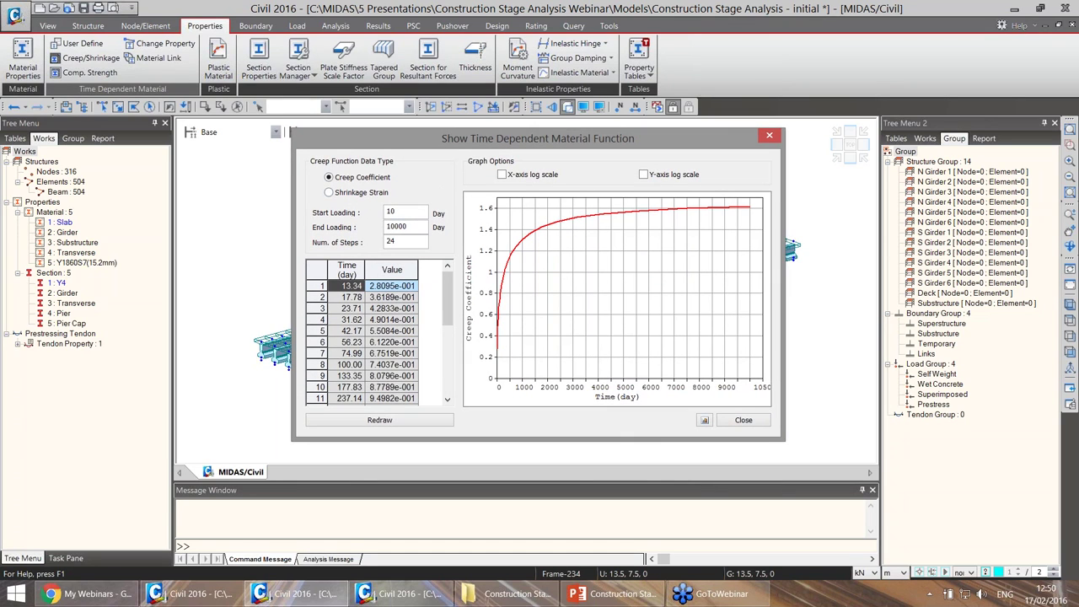
pyautogui.click(359, 192)
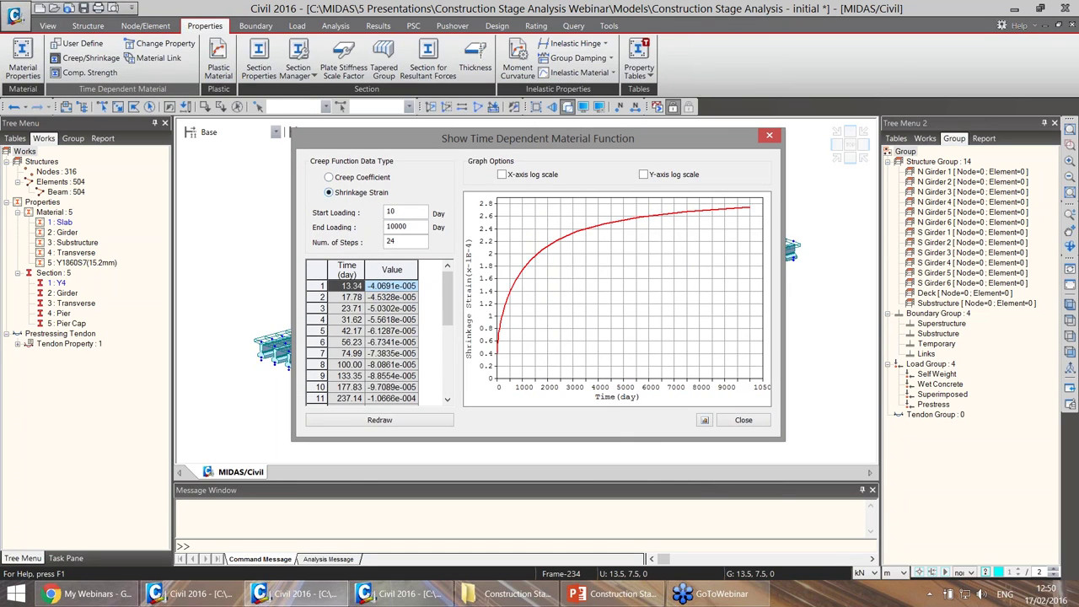
pyautogui.click(743, 419)
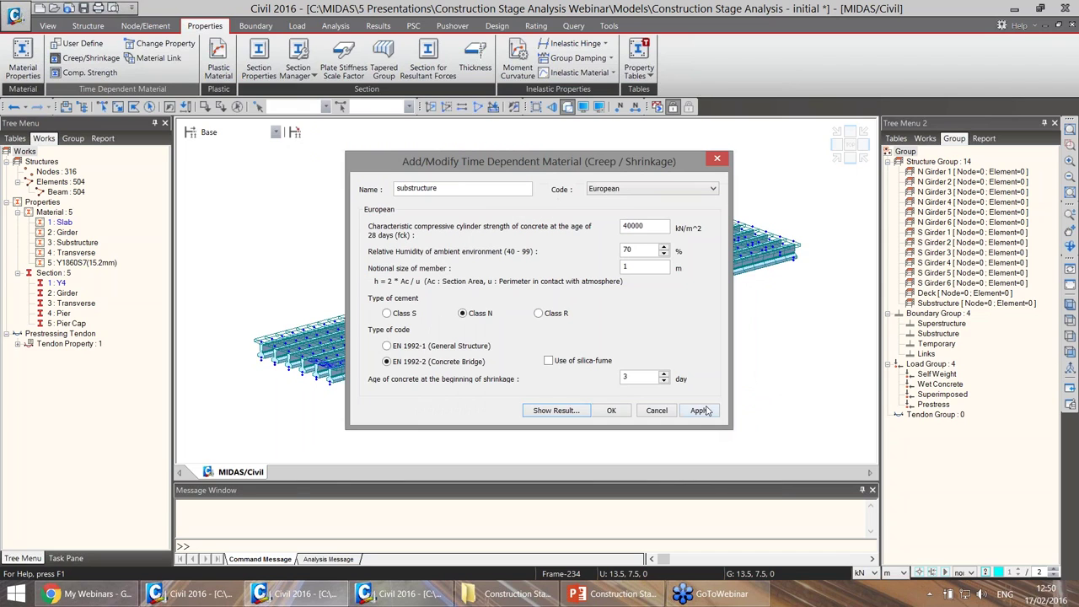
pyautogui.click(698, 410)
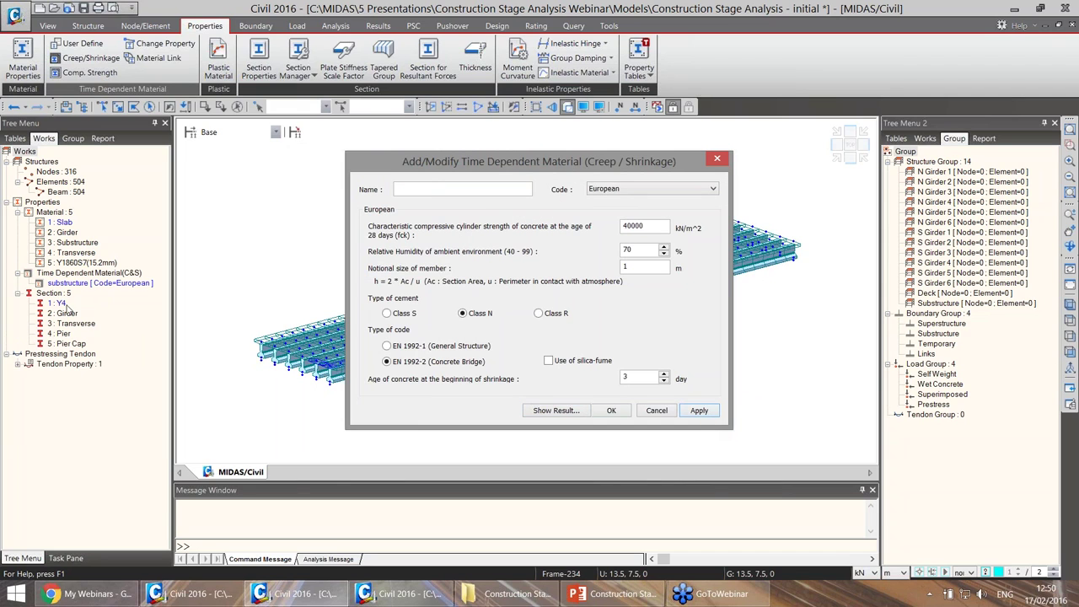
# Add two more European creep/shrinkage materials named girder and slab with their own characteristic strengths, keeping the other settings.
pyautogui.click(399, 189)
pyautogui.write('5')
pyautogui.click(695, 412)
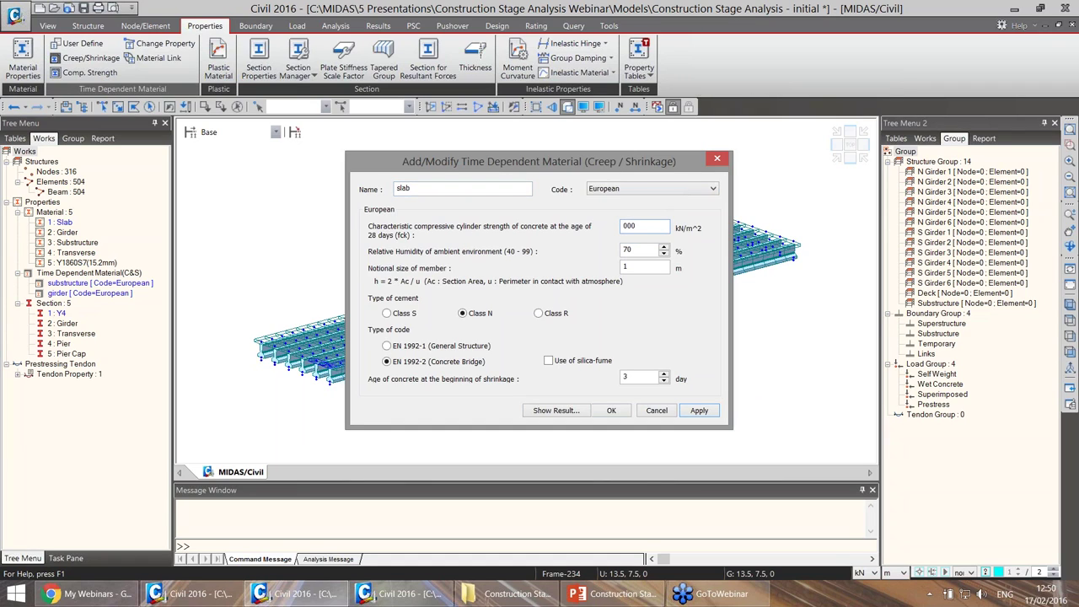
pyautogui.click(610, 410)
pyautogui.click(668, 350)
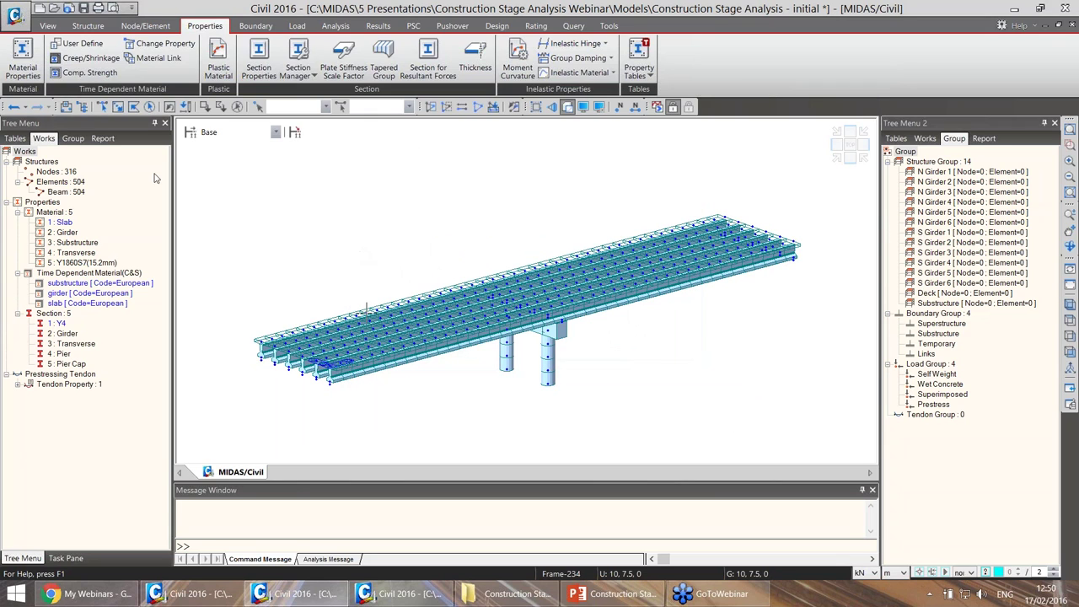
# Add a compressive strength material named substructure with the European code and mean strength 48000 kN/m^2, plotting its strength curve.
pyautogui.click(87, 73)
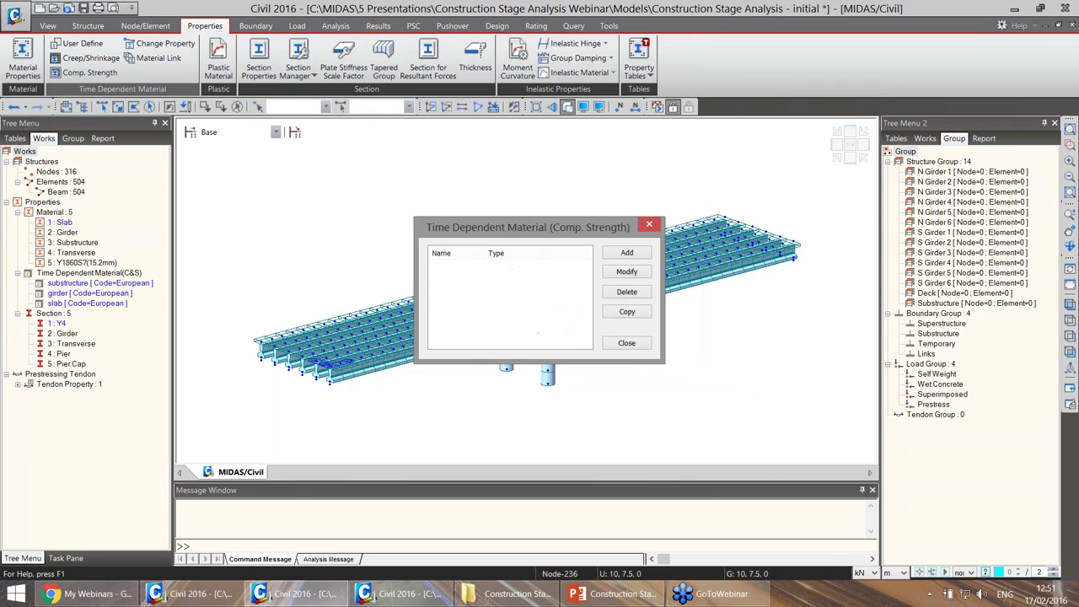
pyautogui.click(626, 252)
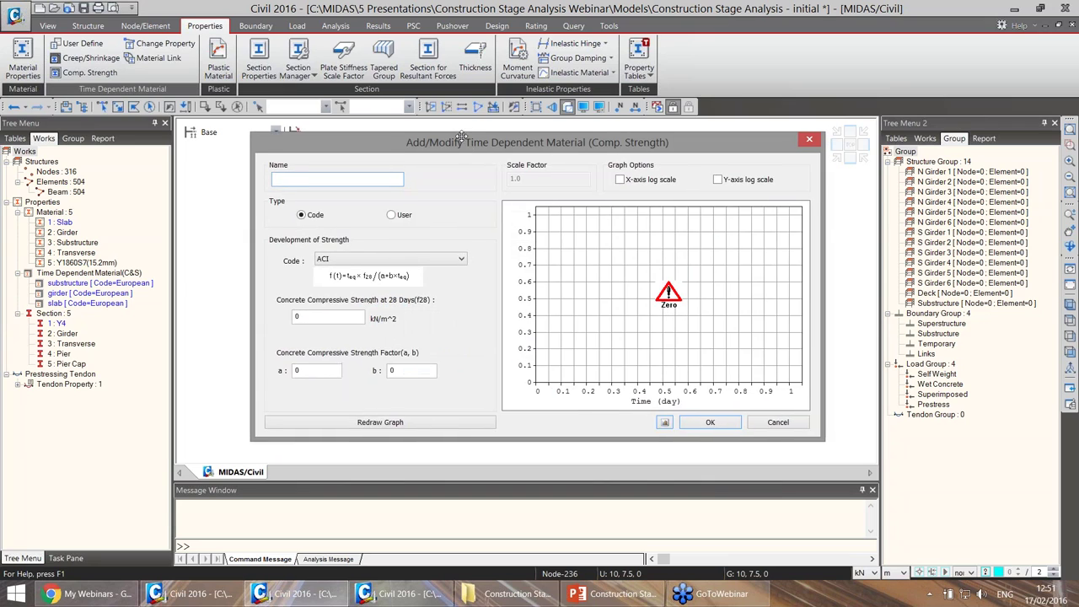
pyautogui.click(384, 249)
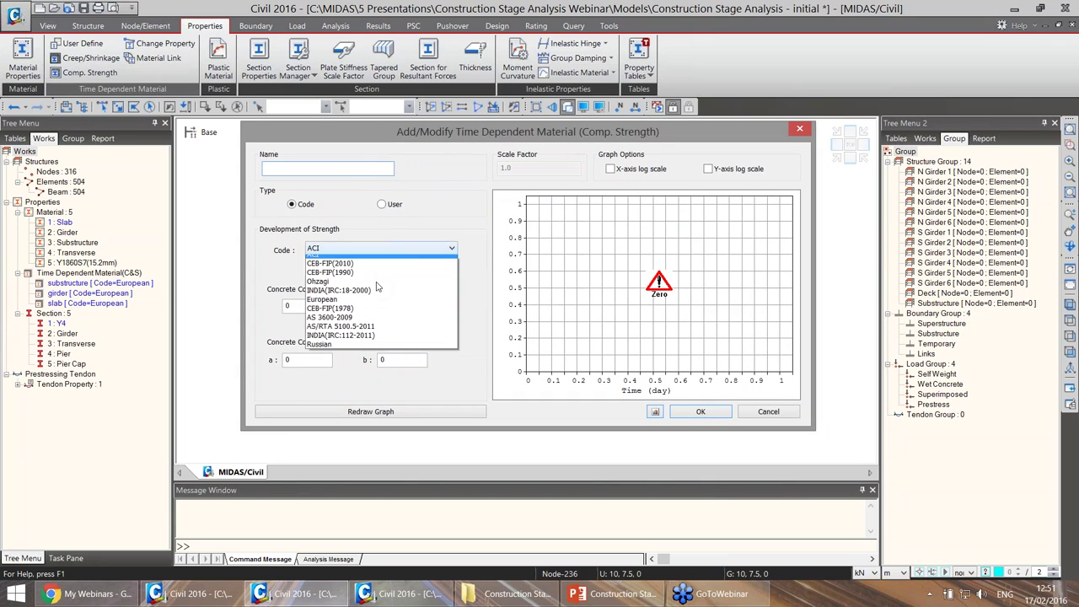
pyautogui.click(336, 307)
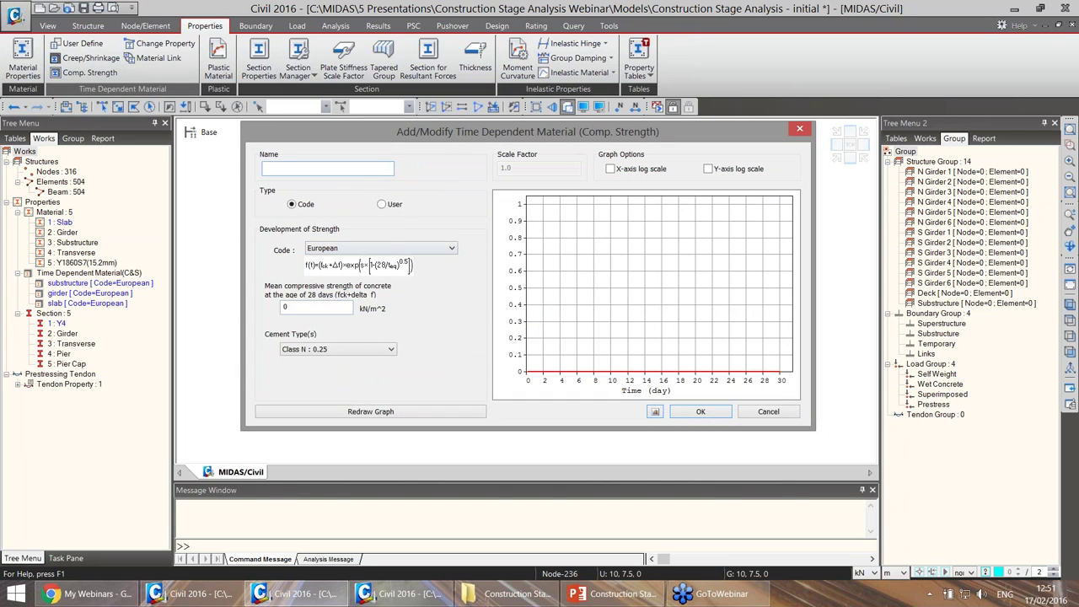
pyautogui.write('substructure')
pyautogui.doubleClick(287, 308)
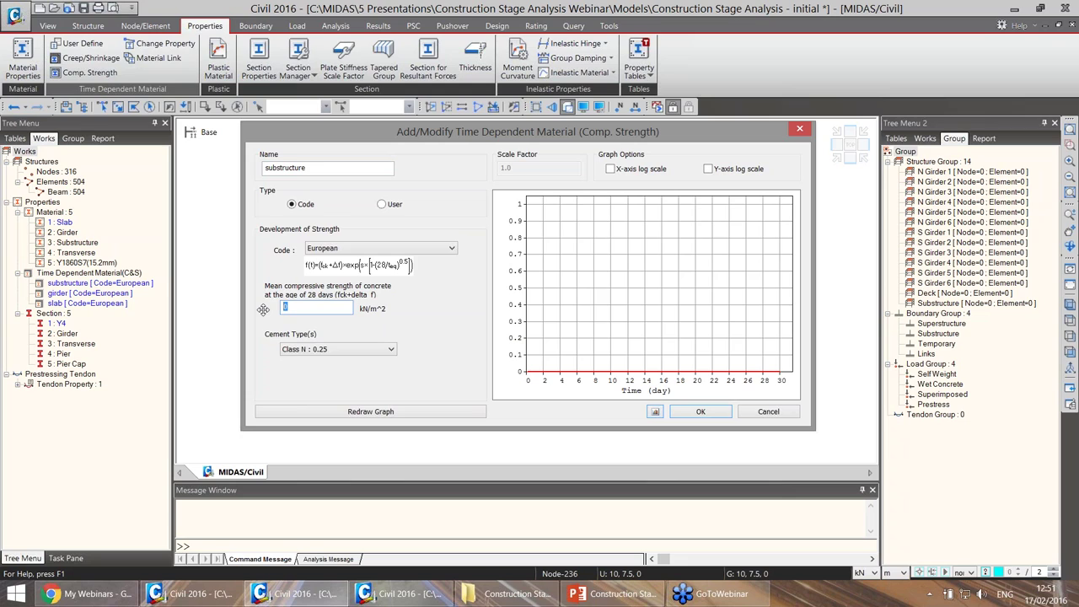
pyautogui.write('48000')
pyautogui.click(434, 414)
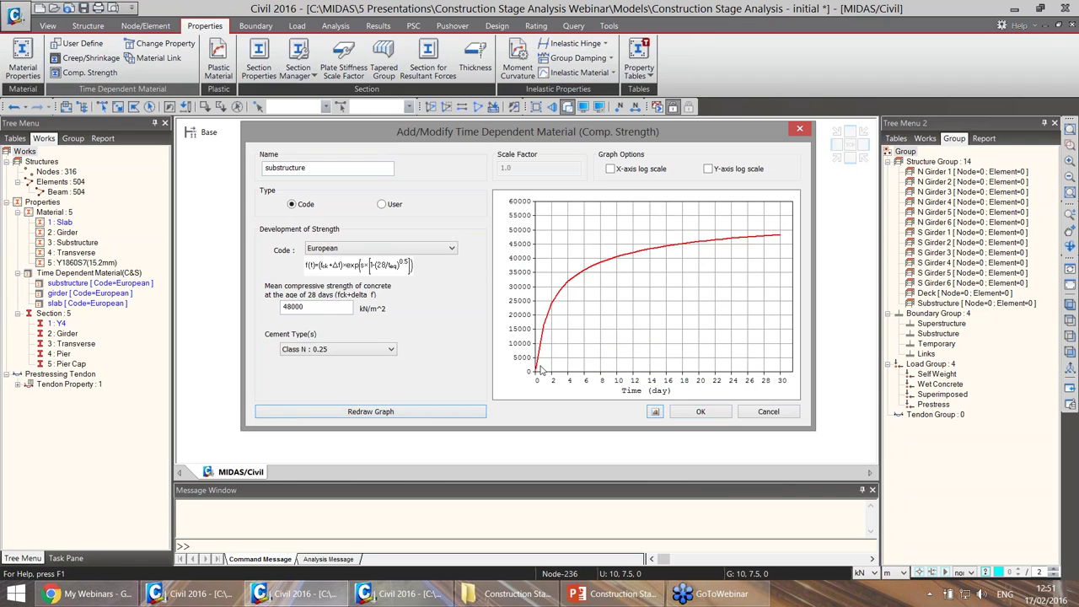
pyautogui.click(699, 411)
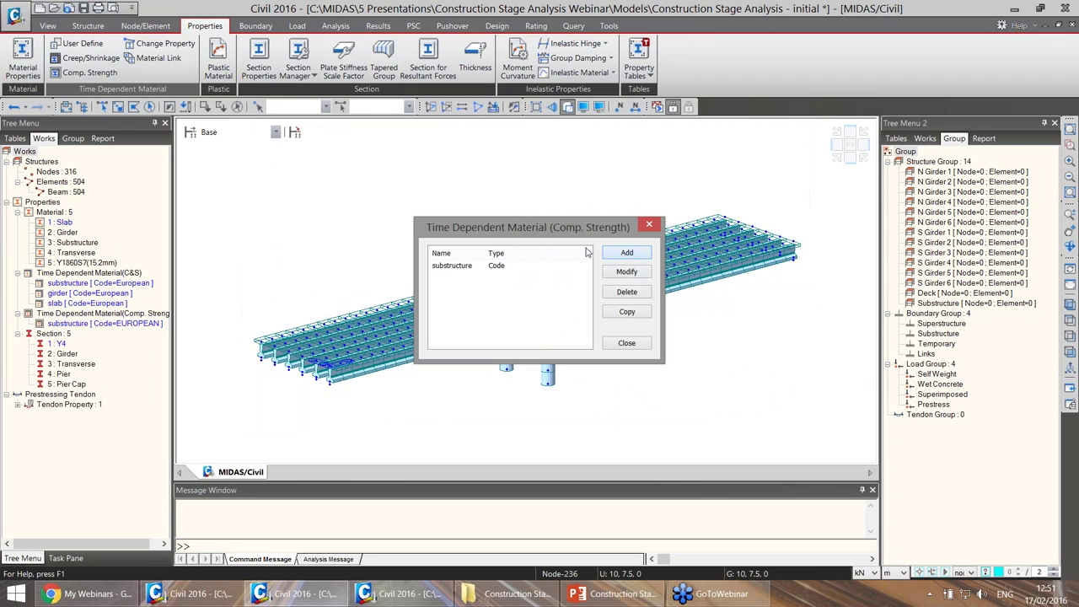
# Add a compressive strength material named girder with the European code and mean 28-day strength 58000 kN/m^2.
pyautogui.click(624, 252)
pyautogui.write('girder')
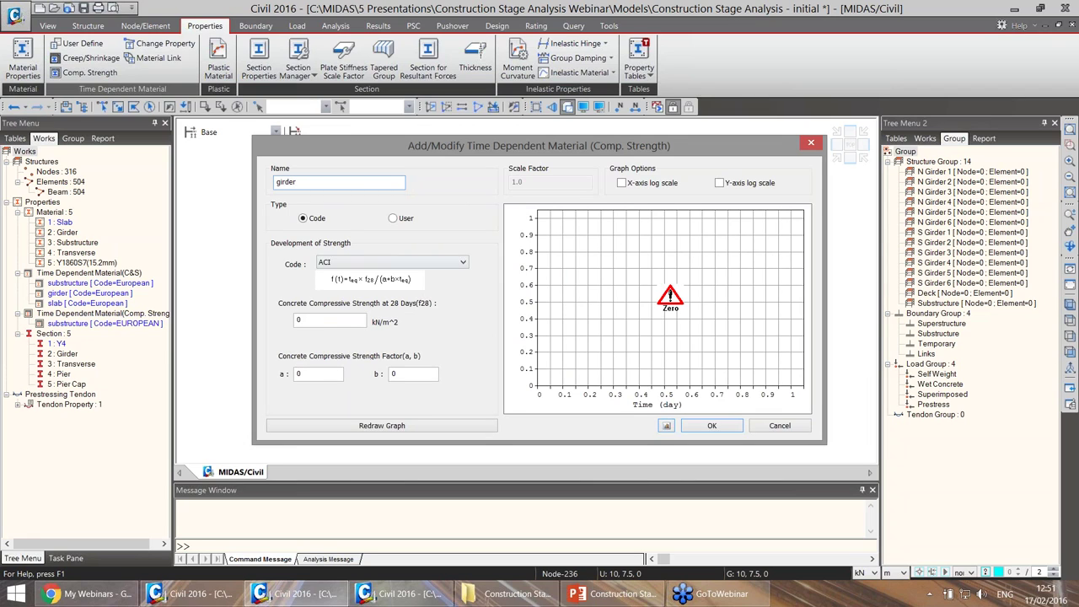
pyautogui.click(388, 263)
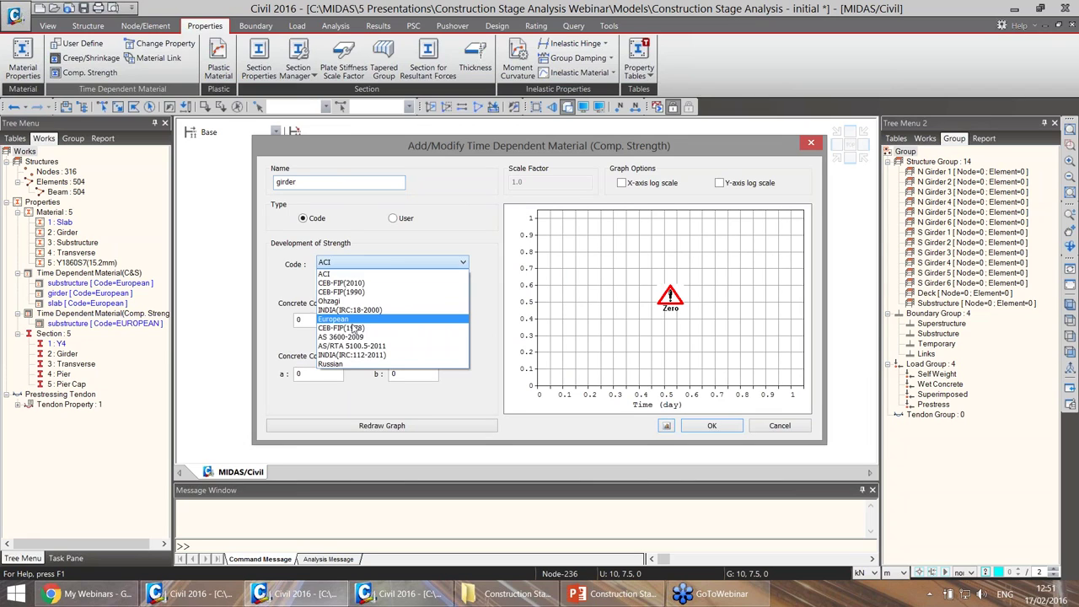
pyautogui.click(352, 319)
pyautogui.press('Tab')
pyautogui.write('5')
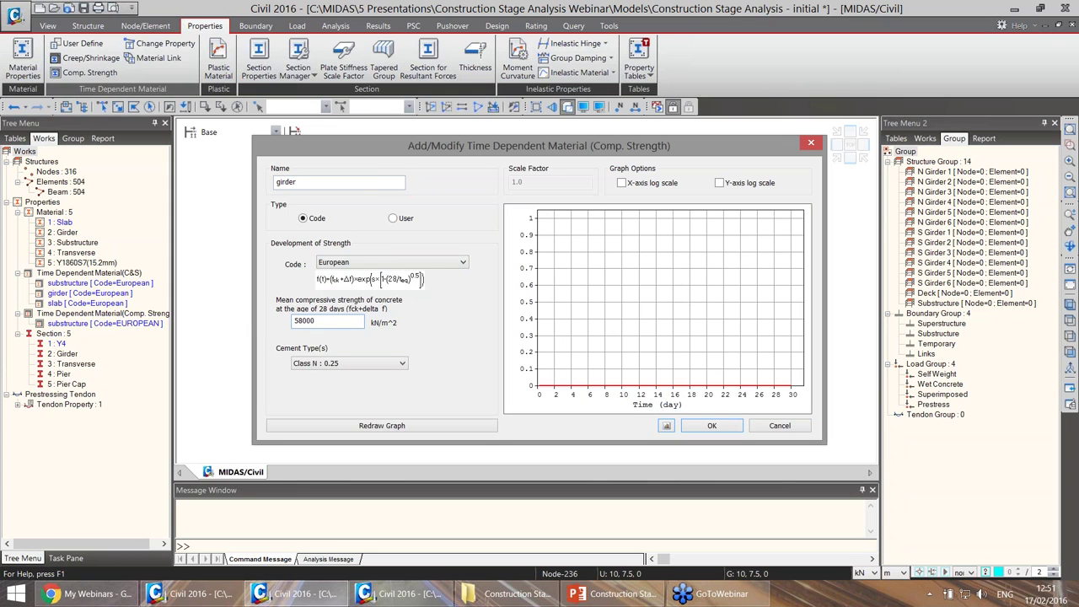
pyautogui.click(711, 425)
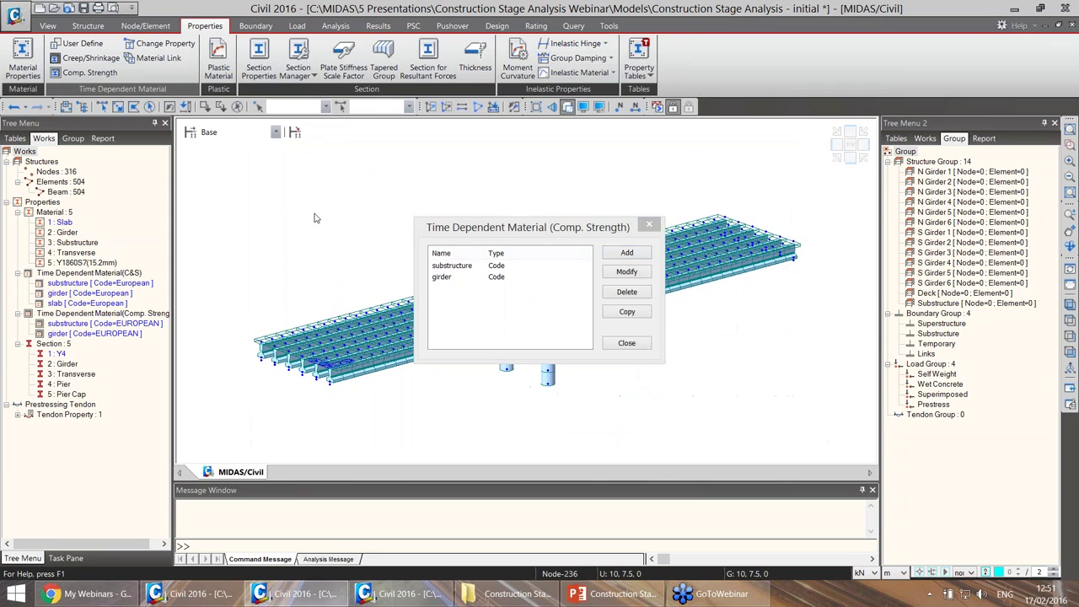
# Add a compressive strength material named slab with the European code and mean 28-day strength 33000 kN/m^2.
pyautogui.click(627, 252)
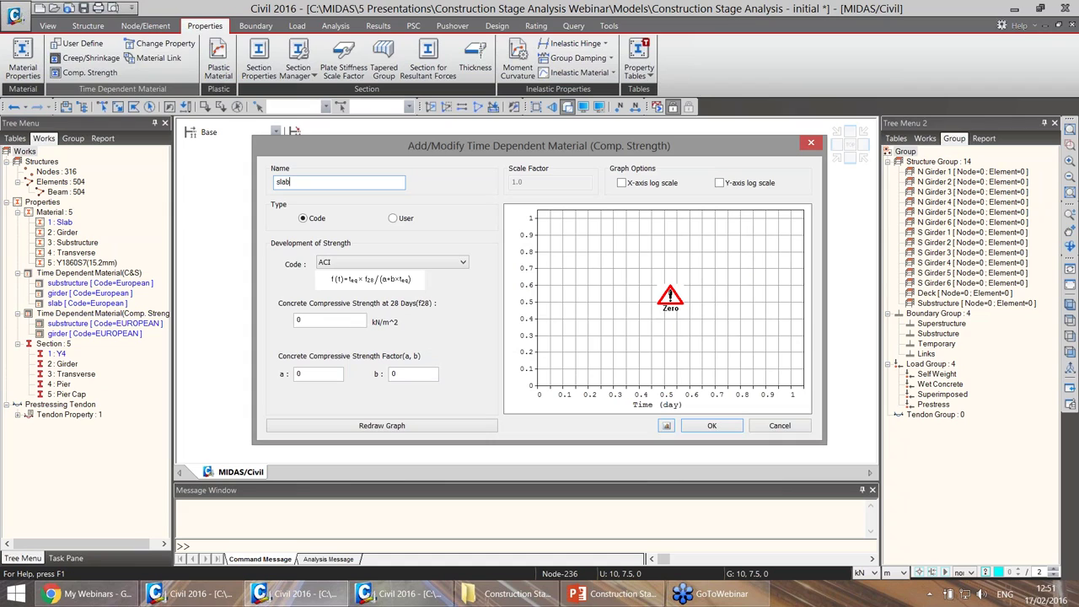
pyautogui.click(345, 266)
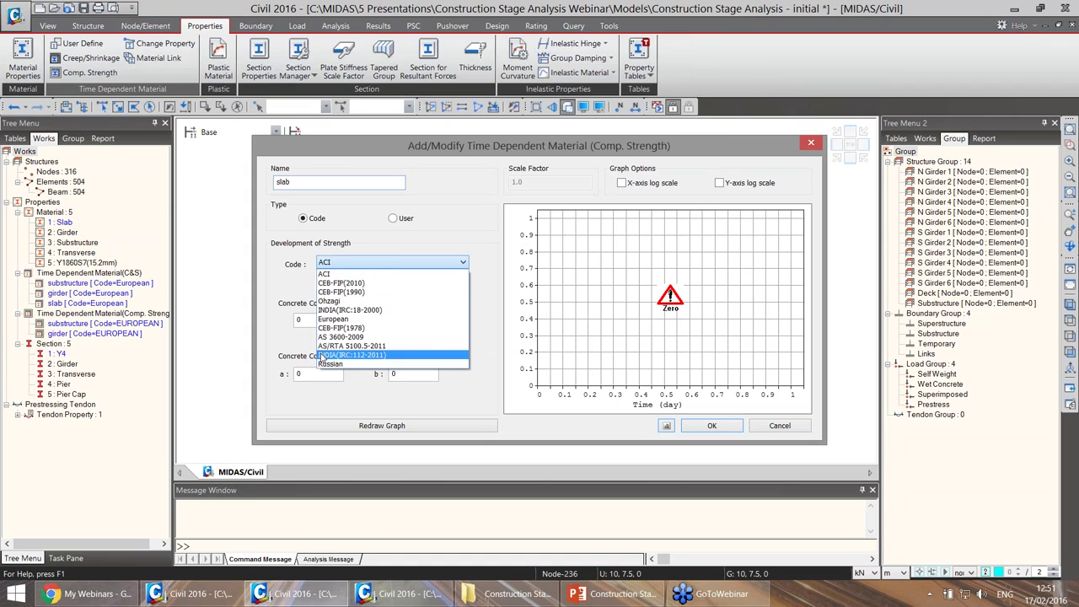
pyautogui.click(341, 318)
pyautogui.moveTo(320, 321); pyautogui.dragTo(251, 322)
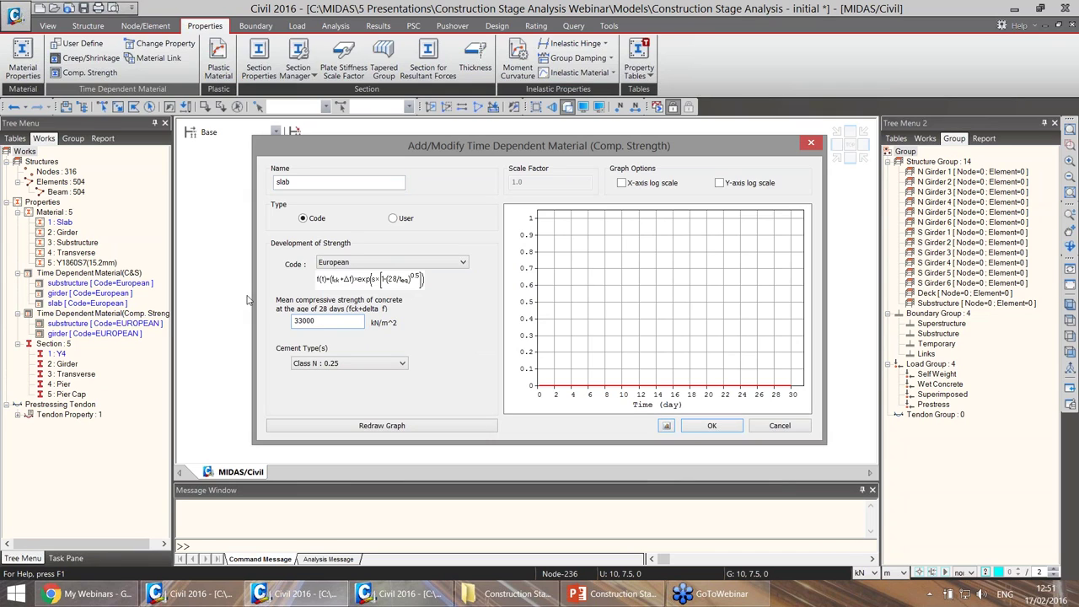
pyautogui.click(711, 425)
pyautogui.click(626, 343)
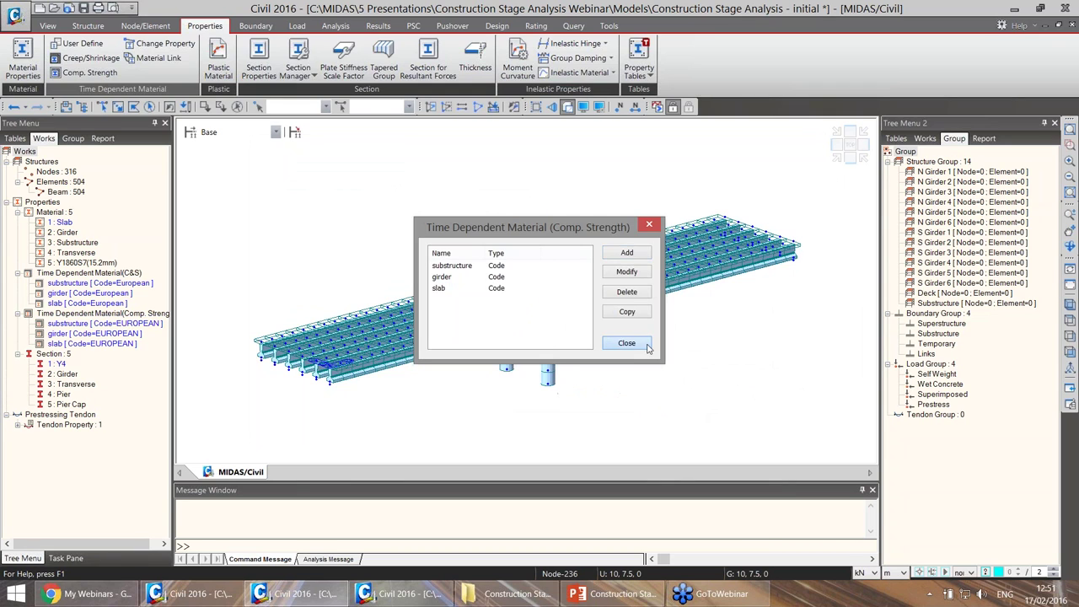
# Apply auto-calculated notional member sizes to all elements of the model and check them in the element dependent material table.
pyautogui.click(177, 48)
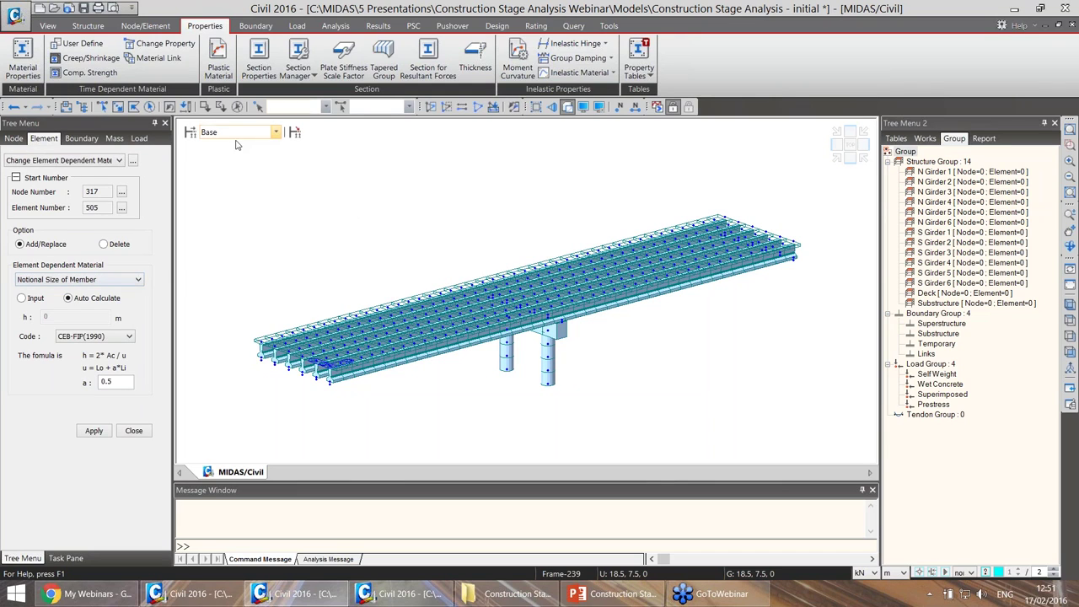
pyautogui.click(150, 106)
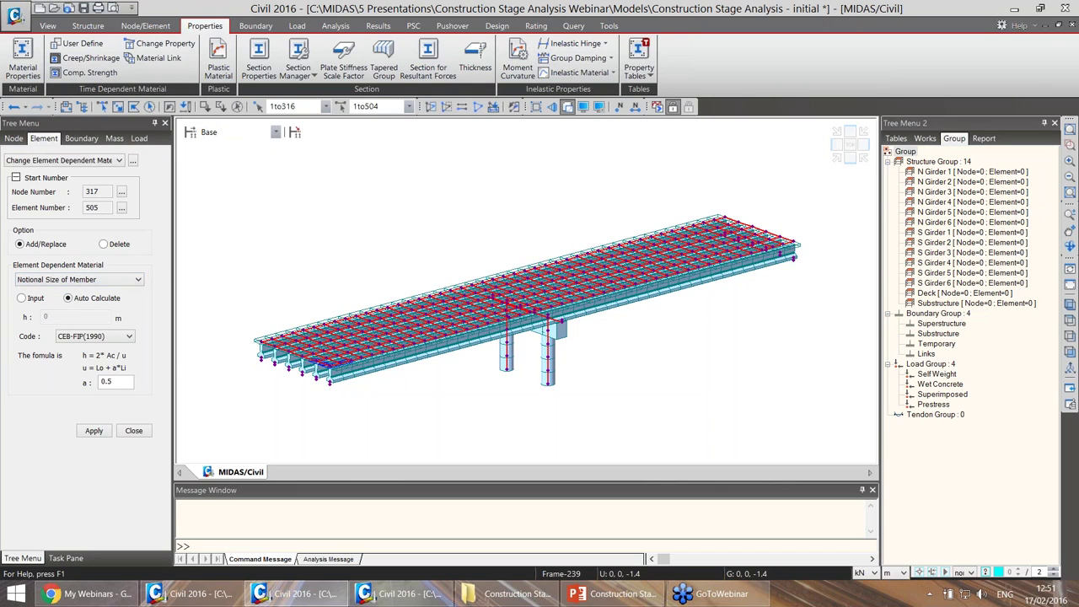
pyautogui.click(99, 432)
pyautogui.click(132, 160)
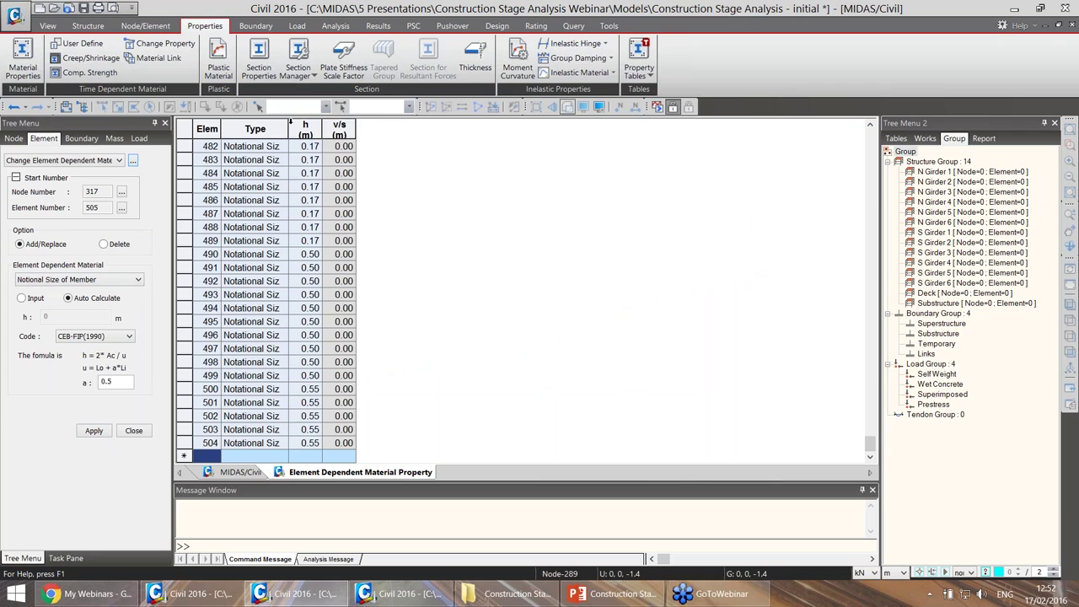
pyautogui.doubleClick(287, 125)
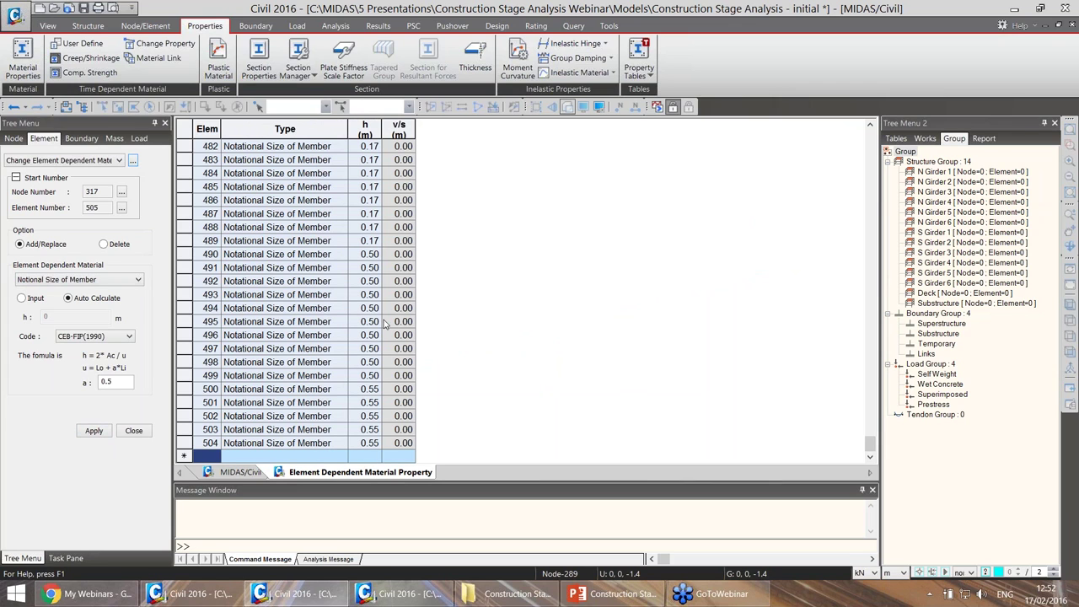
pyautogui.middleClick(380, 476)
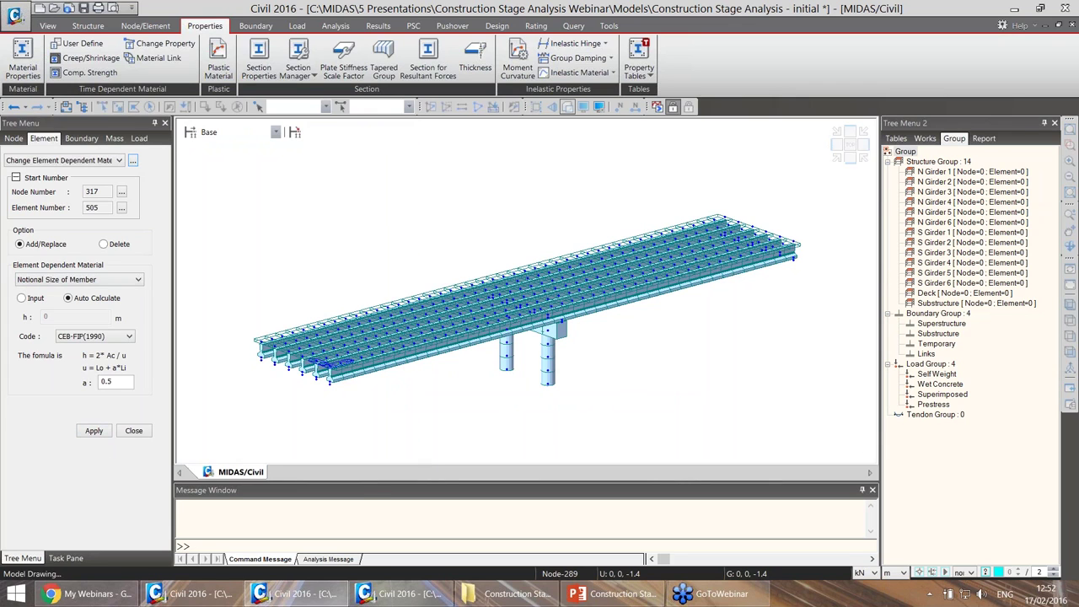
pyautogui.click(133, 430)
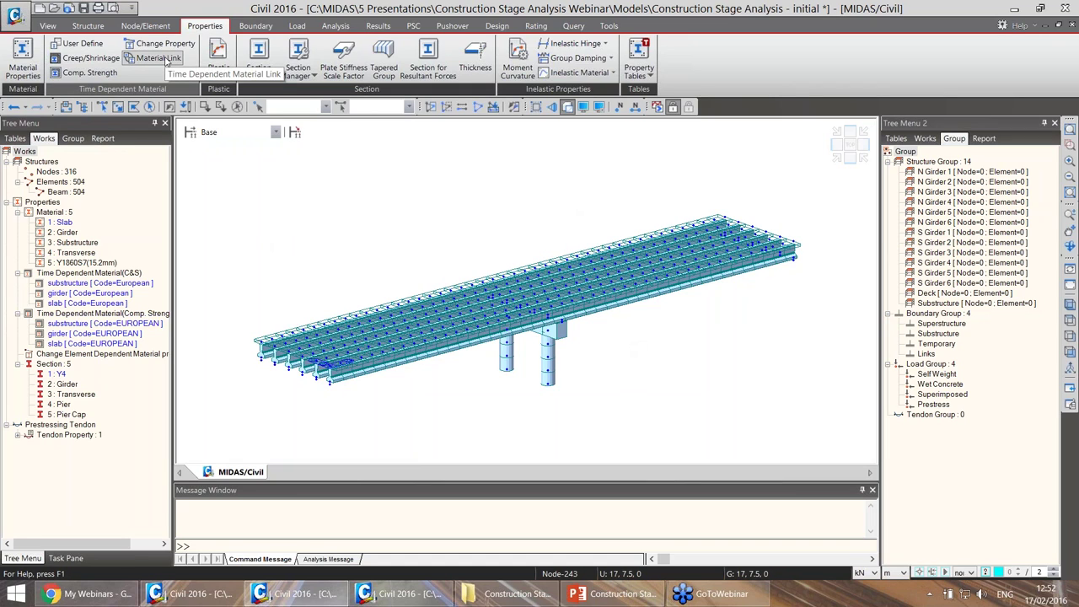
# Link the substructure creep/shrinkage and compressive strength properties to material 3:Substructure.
pyautogui.click(160, 58)
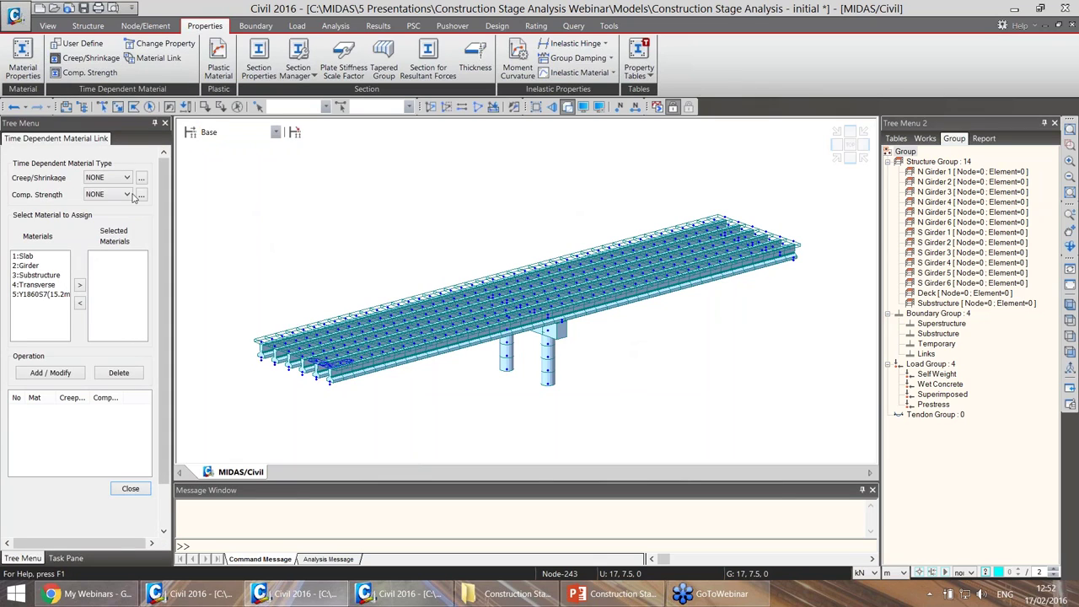
pyautogui.click(105, 178)
pyautogui.click(107, 198)
pyautogui.click(118, 196)
pyautogui.click(108, 215)
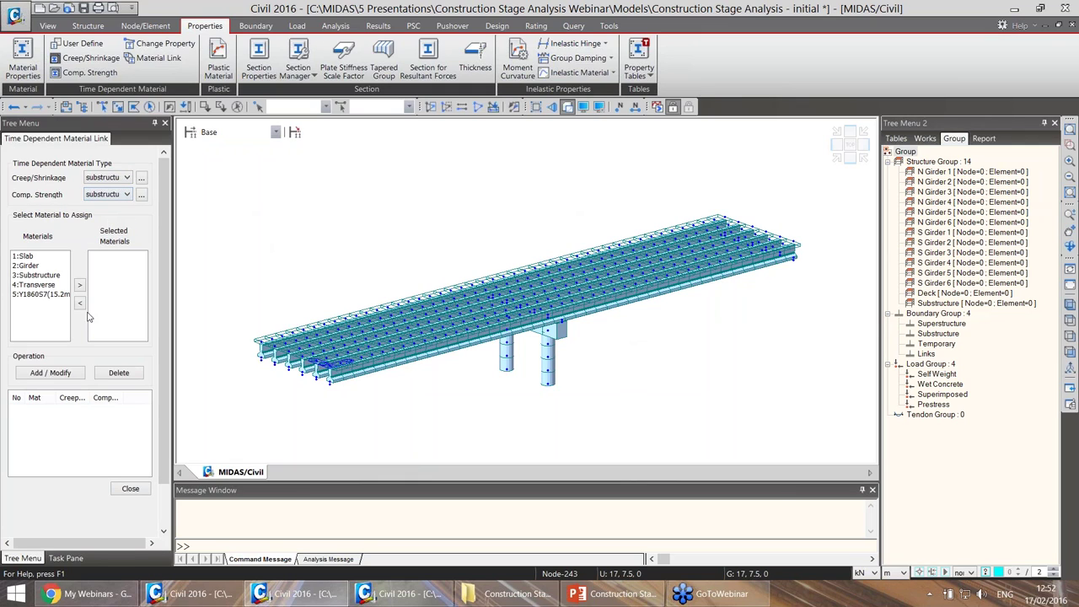
pyautogui.click(37, 275)
pyautogui.click(80, 285)
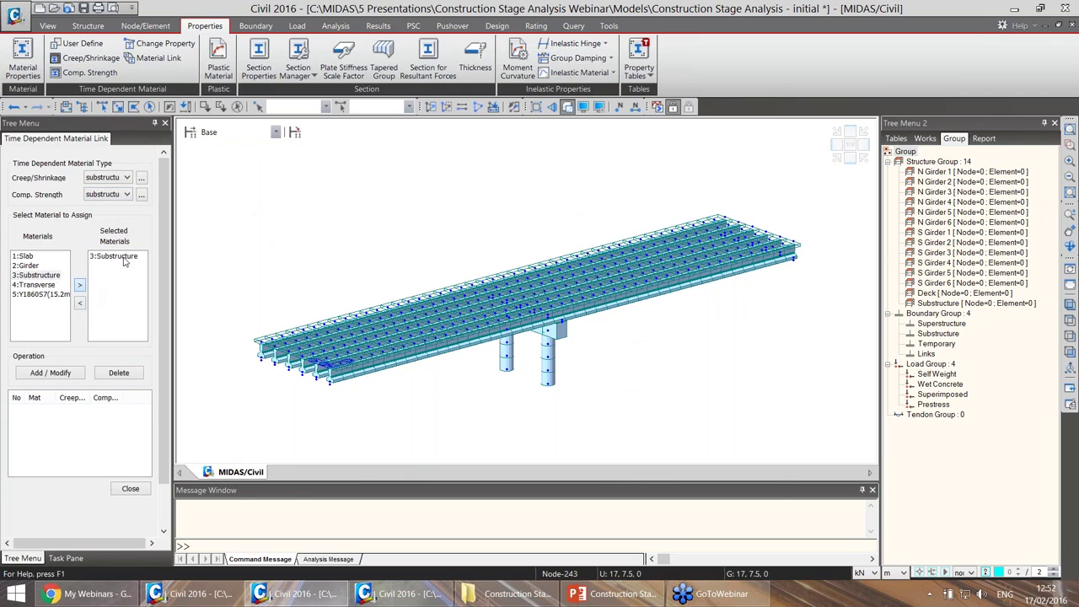
pyautogui.click(71, 376)
# Link the girder creep/shrinkage and compressive strength properties to material 2:Girder.
pyautogui.click(102, 178)
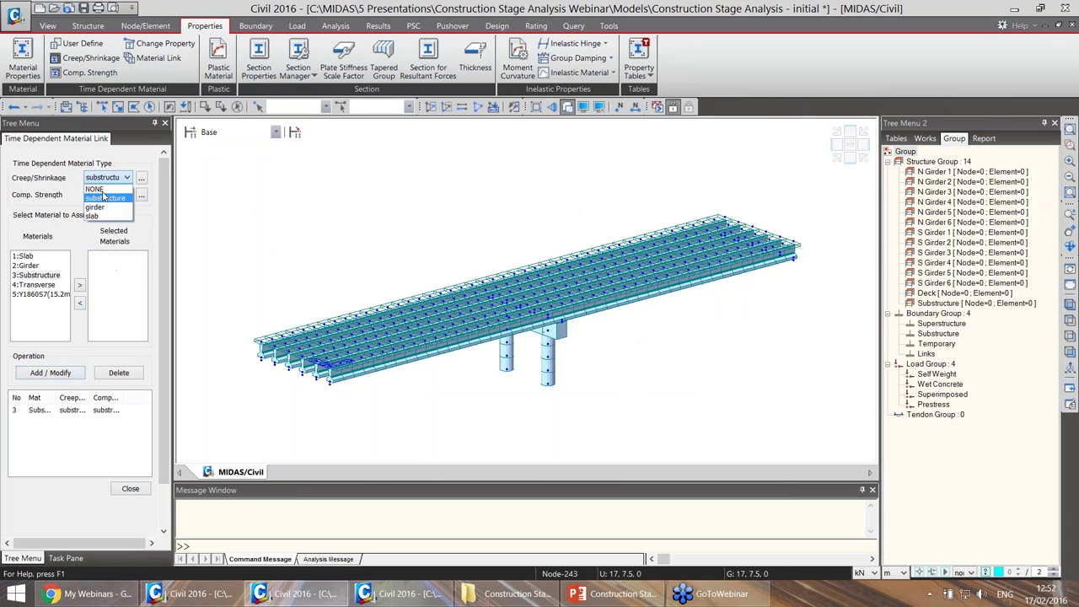
pyautogui.click(98, 207)
pyautogui.click(101, 194)
pyautogui.click(98, 225)
pyautogui.click(27, 265)
pyautogui.click(80, 286)
pyautogui.click(71, 376)
# Link the slab creep/shrinkage and compressive strength properties to material 1:Slab and finish the material linking.
pyautogui.click(108, 178)
pyautogui.click(94, 217)
pyautogui.click(106, 194)
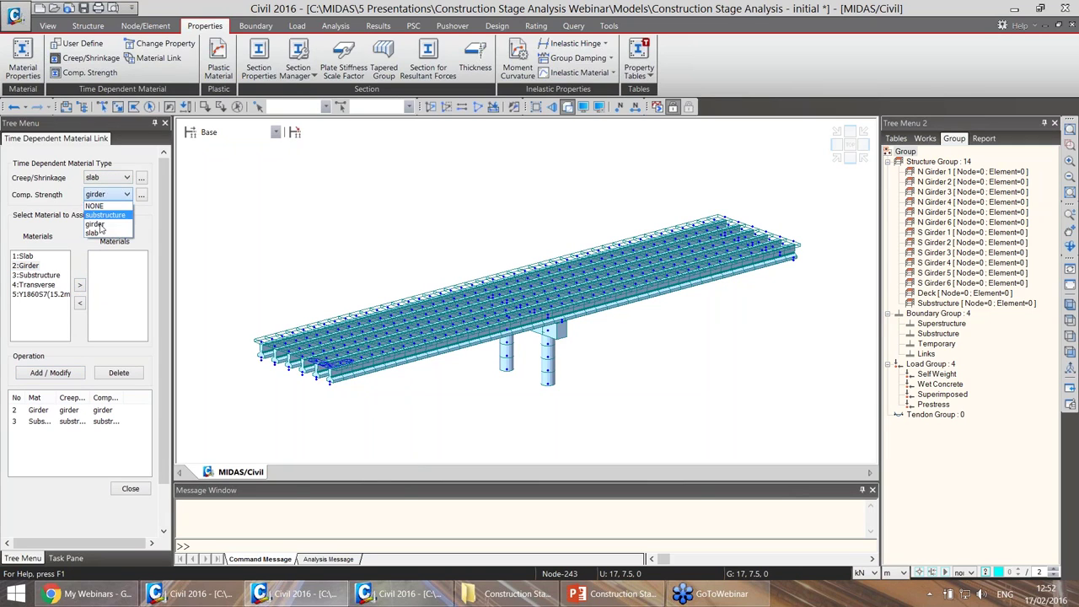
pyautogui.click(94, 232)
pyautogui.click(26, 256)
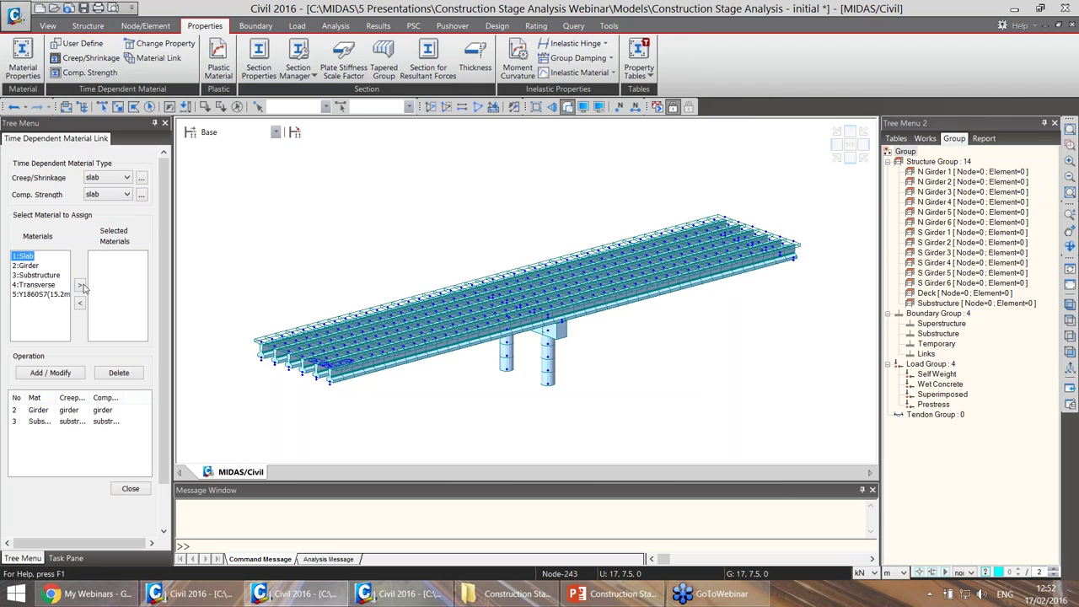
pyautogui.click(80, 286)
pyautogui.click(71, 373)
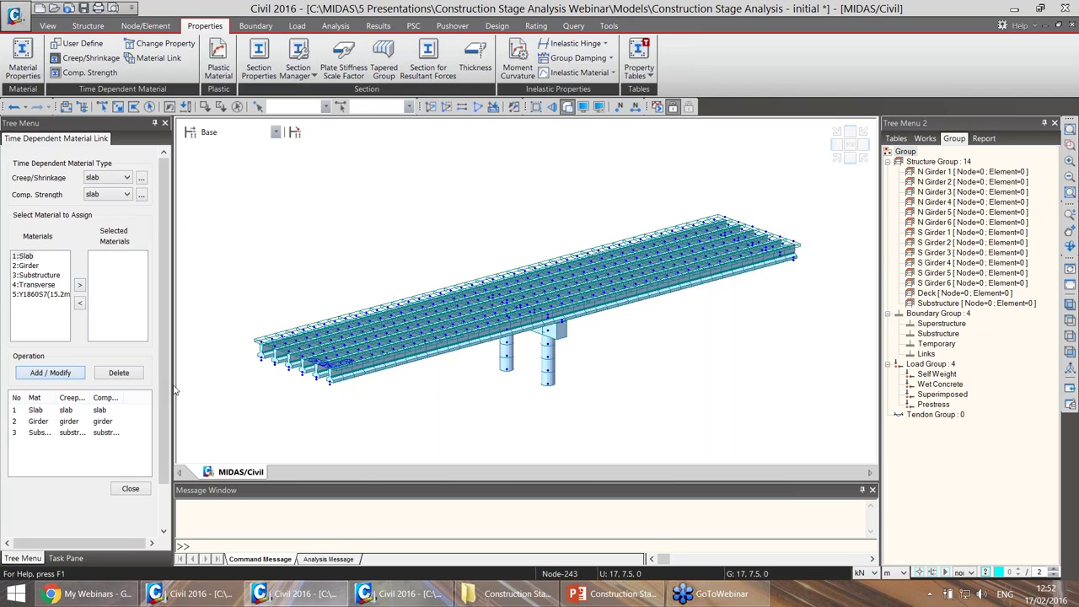
pyautogui.click(128, 489)
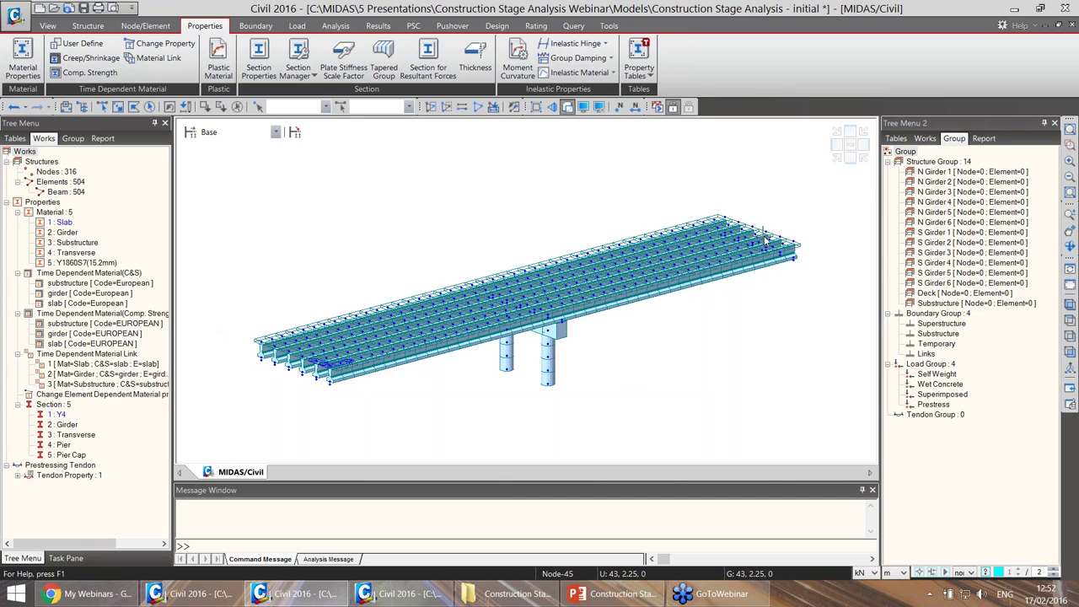
# Isolate the first span, the one at the origin, in a wireframe plan view and select its Girder material elements.
pyautogui.hotkey('ctrl', 'h')
pyautogui.click(848, 155)
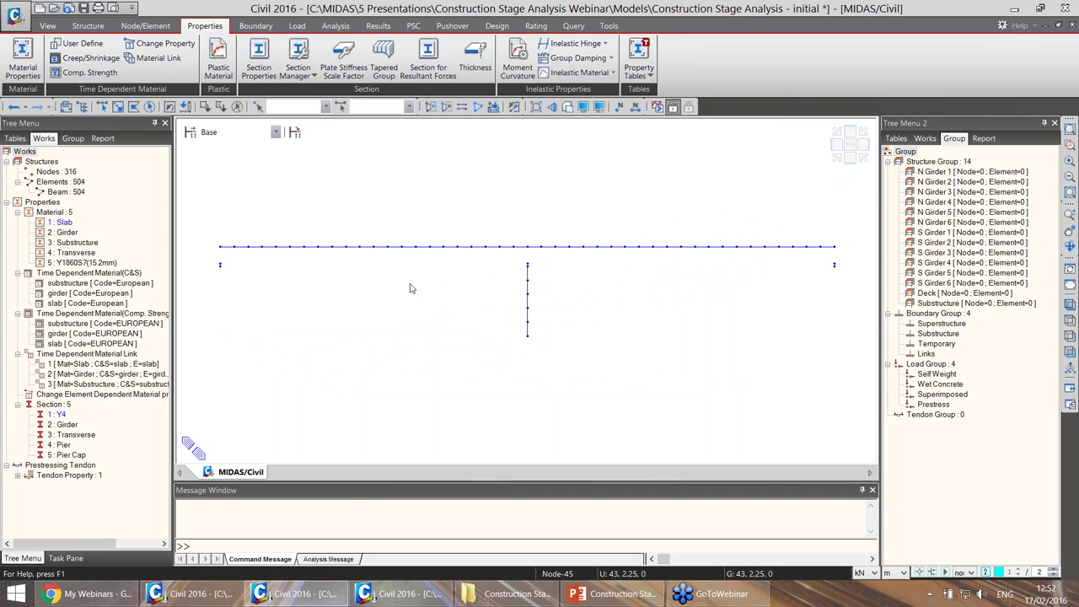
pyautogui.hotkey('ctrl', 'w')
pyautogui.moveTo(522, 255); pyautogui.dragTo(213, 210)
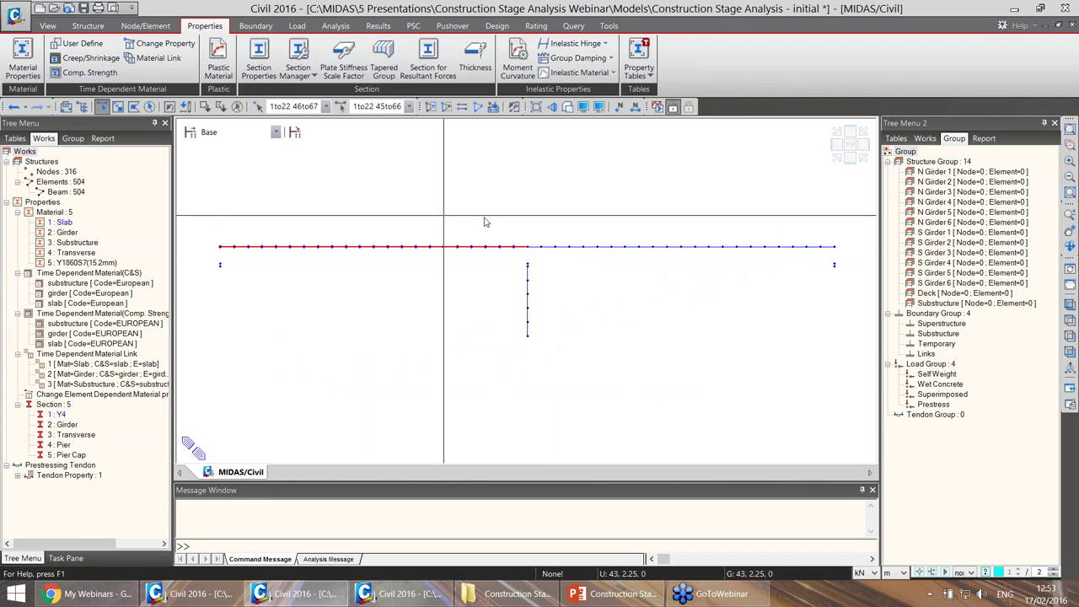
pyautogui.click(862, 148)
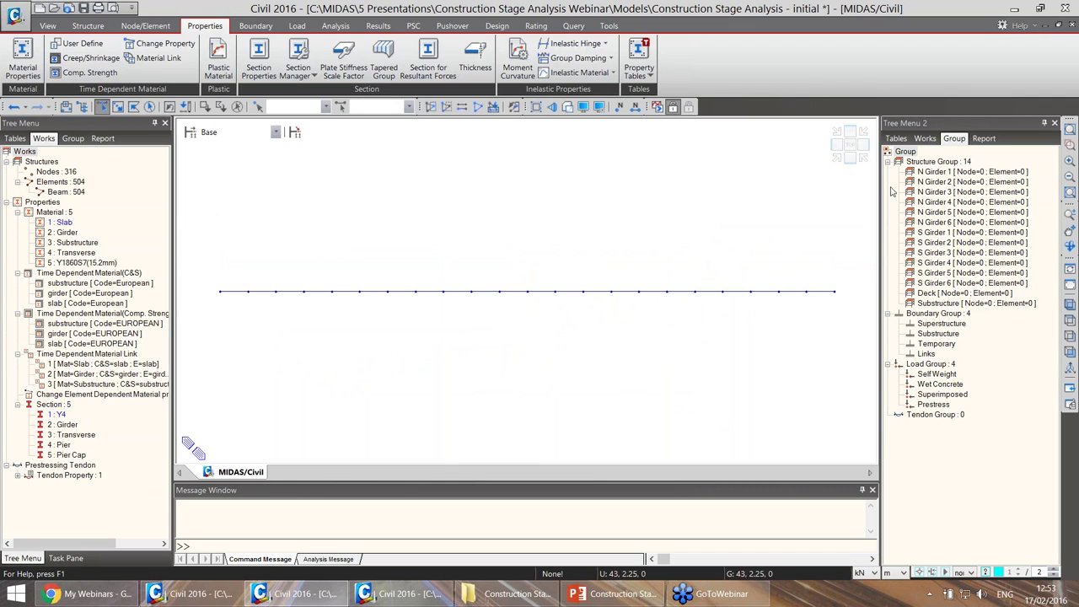
pyautogui.click(859, 148)
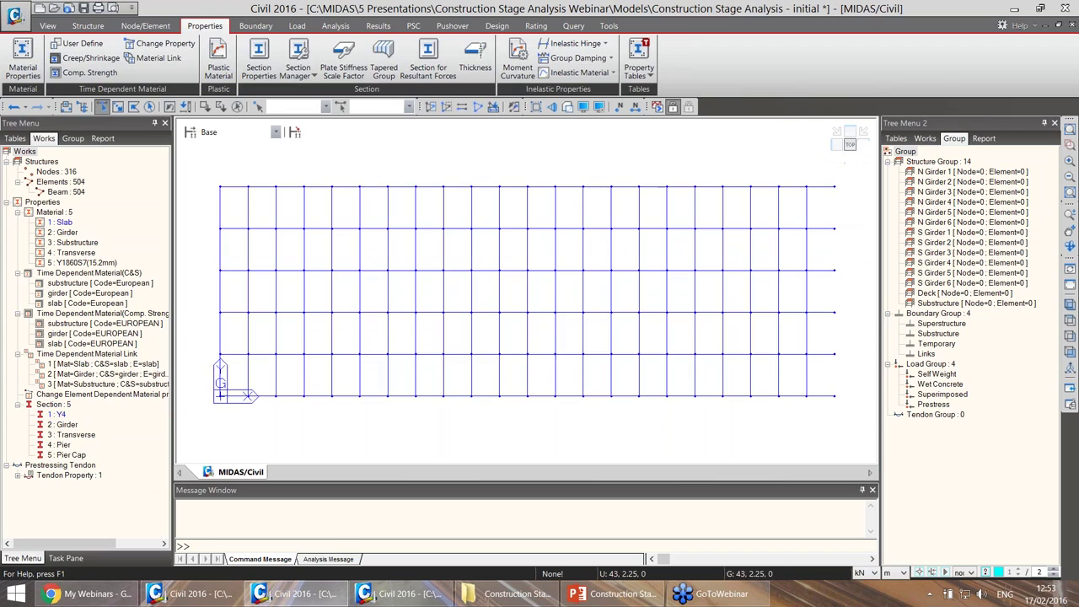
pyautogui.rightClick(68, 234)
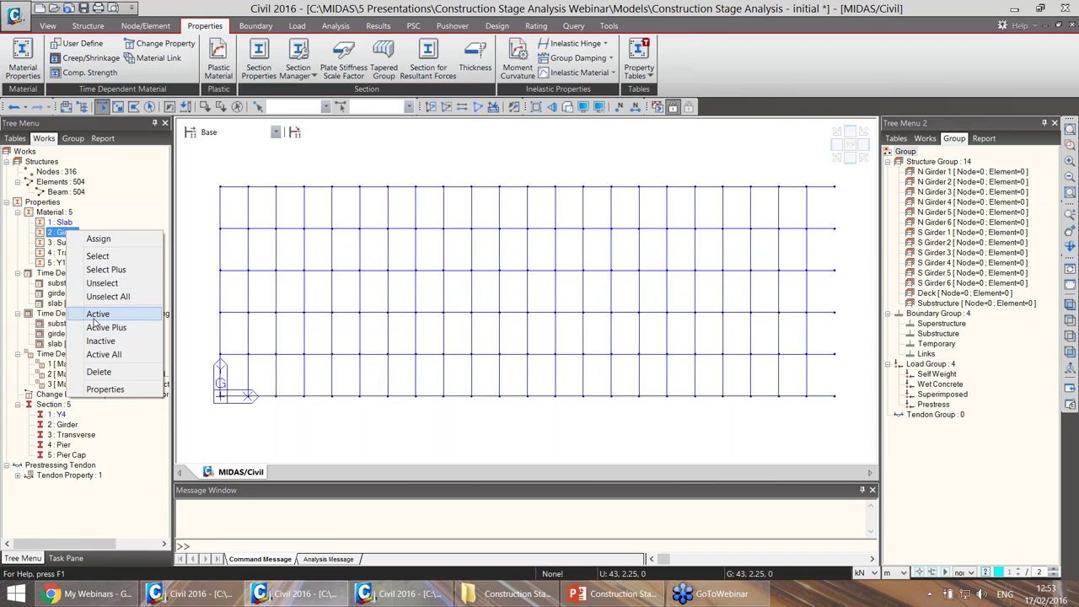
pyautogui.click(97, 255)
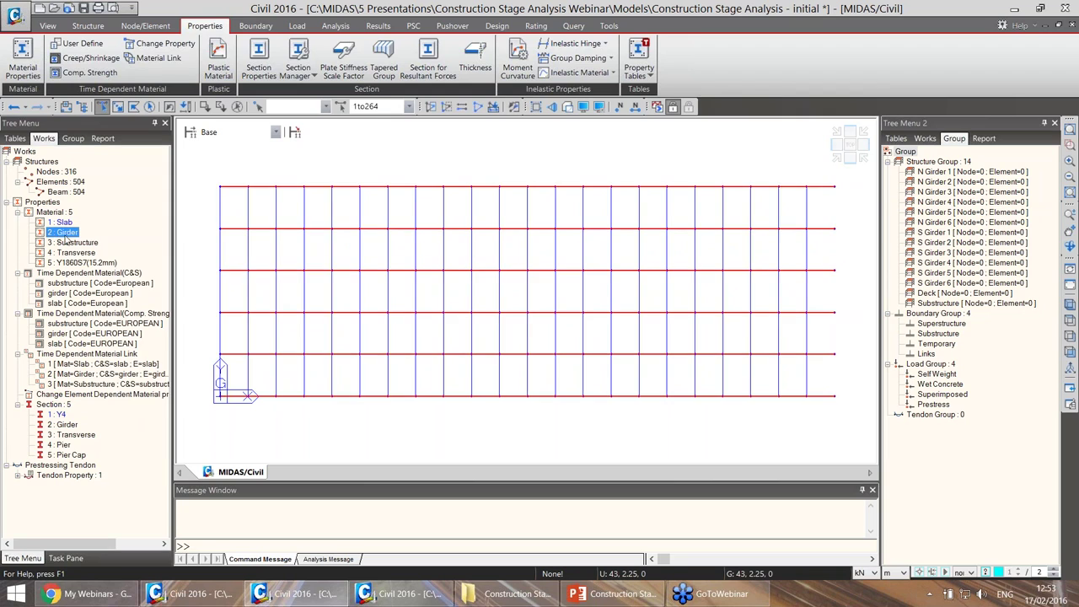
# Assign the first three girder lines of the first span, counted upward from the X axis, to groups N Girder 1, 2 and 3.
pyautogui.moveTo(842, 410); pyautogui.dragTo(282, 386)
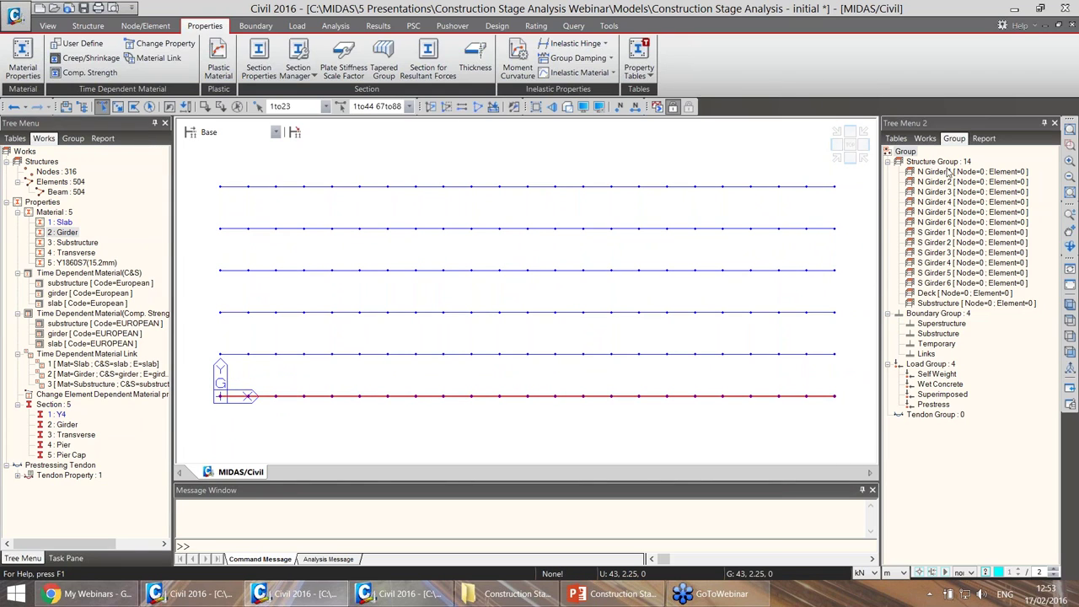
pyautogui.click(942, 174)
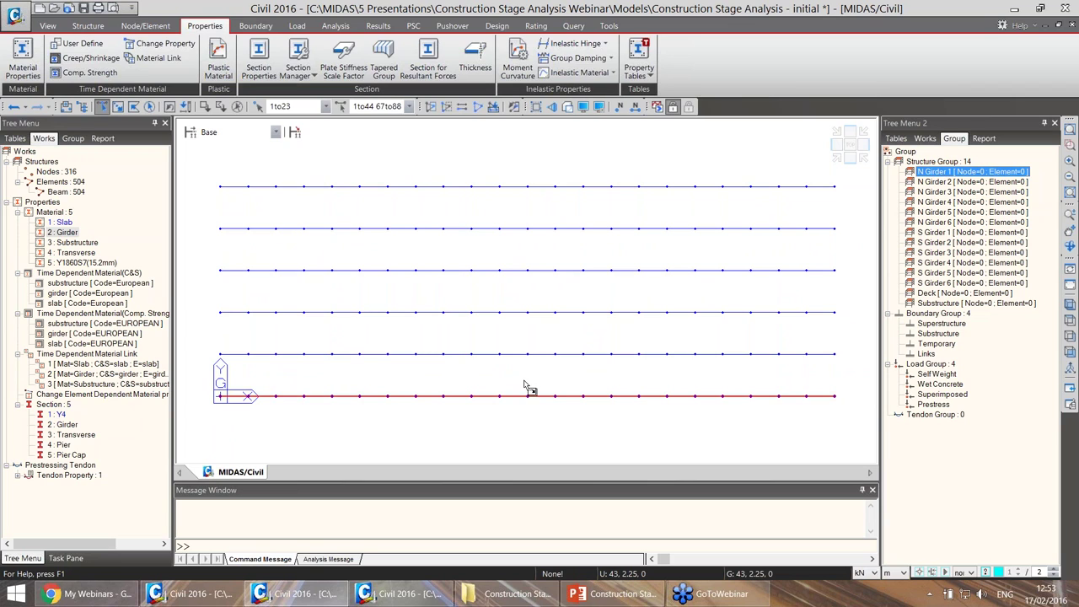
pyautogui.moveTo(523, 381); pyautogui.dragTo(527, 388)
pyautogui.moveTo(855, 371); pyautogui.dragTo(209, 324)
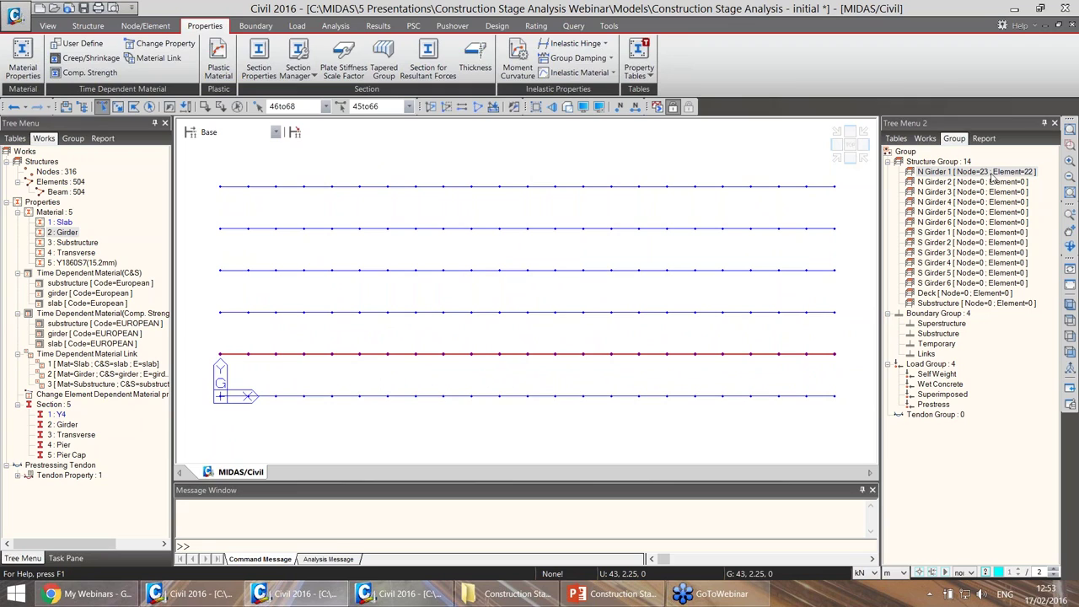
pyautogui.moveTo(951, 185); pyautogui.dragTo(268, 305)
pyautogui.moveTo(949, 192); pyautogui.dragTo(206, 259)
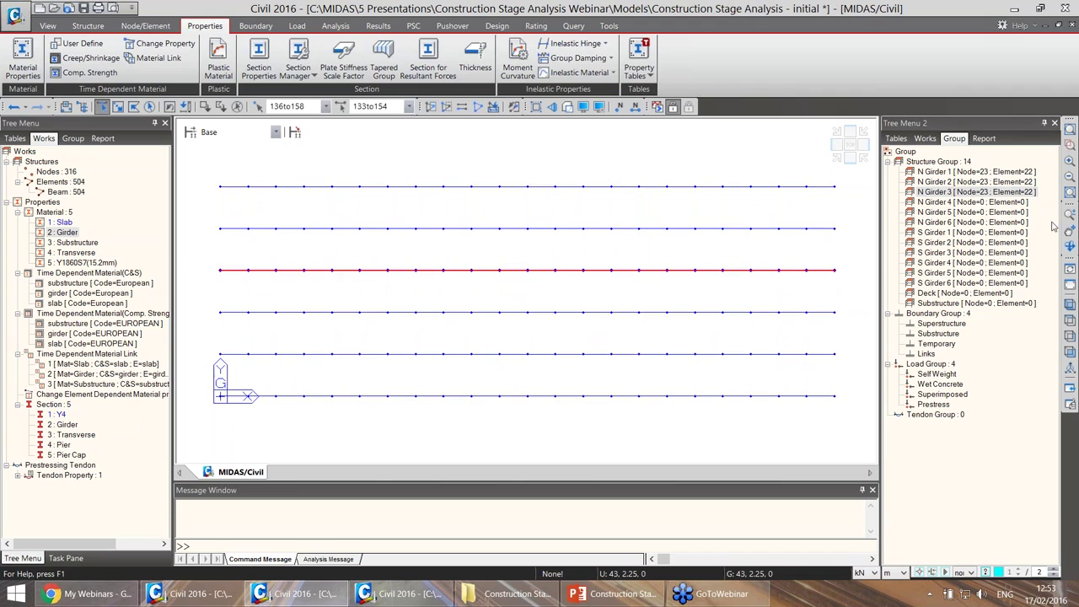
# Assign the fourth, fifth and sixth girder lines of the first span to groups N Girder 4, 5 and 6.
pyautogui.moveTo(949, 206); pyautogui.dragTo(706, 338)
pyautogui.moveTo(853, 245); pyautogui.dragTo(215, 215)
pyautogui.moveTo(969, 213); pyautogui.dragTo(740, 301)
pyautogui.moveTo(849, 205); pyautogui.dragTo(213, 179)
pyautogui.moveTo(969, 223); pyautogui.dragTo(665, 301)
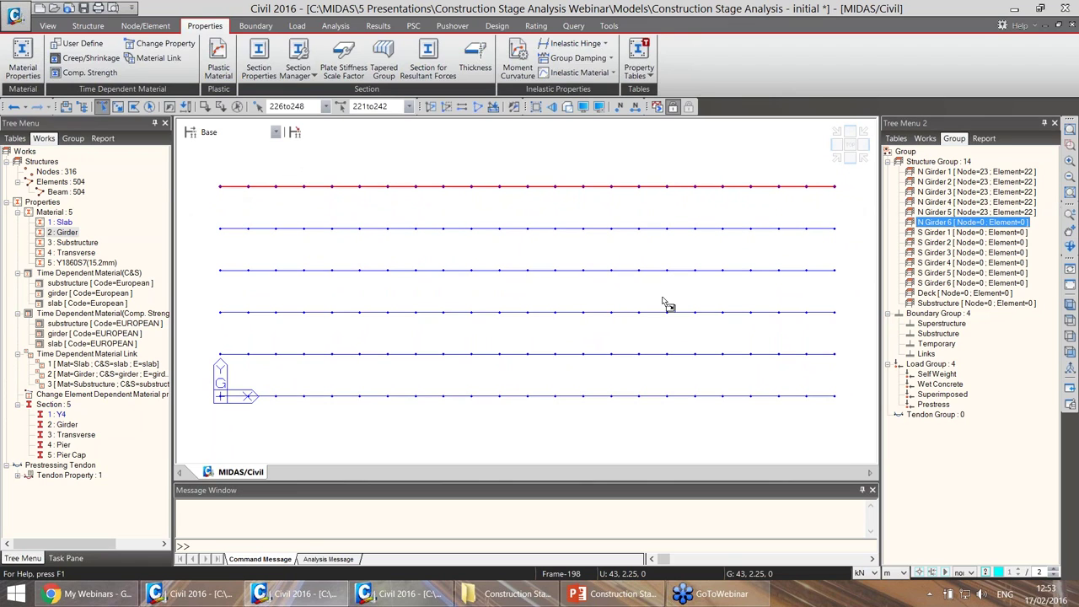
# Isolate the girder elements of the second span and show them in plan.
pyautogui.click(852, 161)
pyautogui.moveTo(838, 251); pyautogui.dragTo(533, 229)
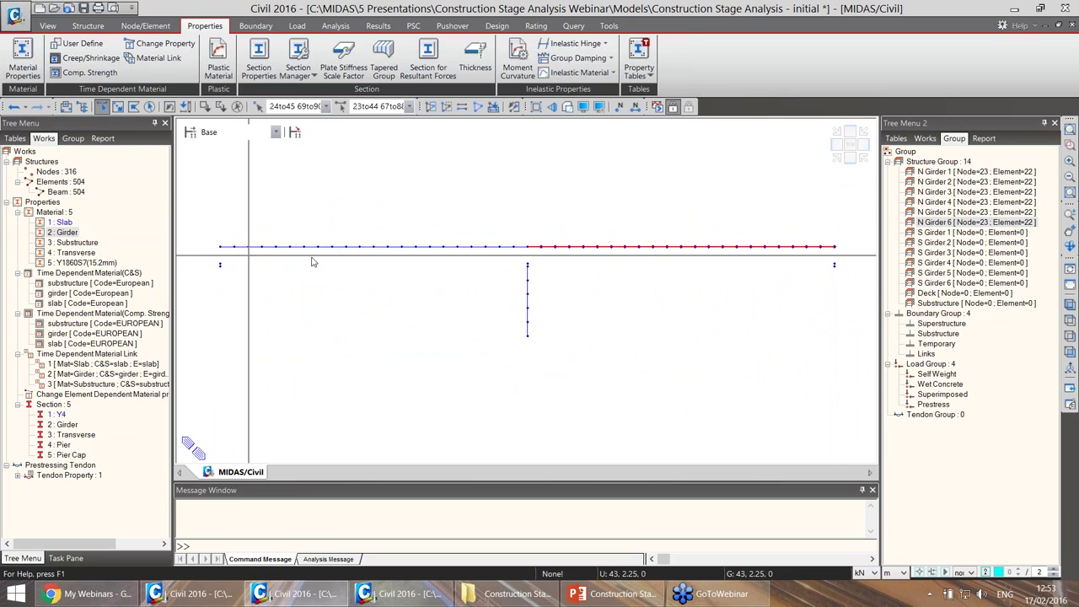
pyautogui.press('F2')
pyautogui.moveTo(66, 233); pyautogui.dragTo(224, 231)
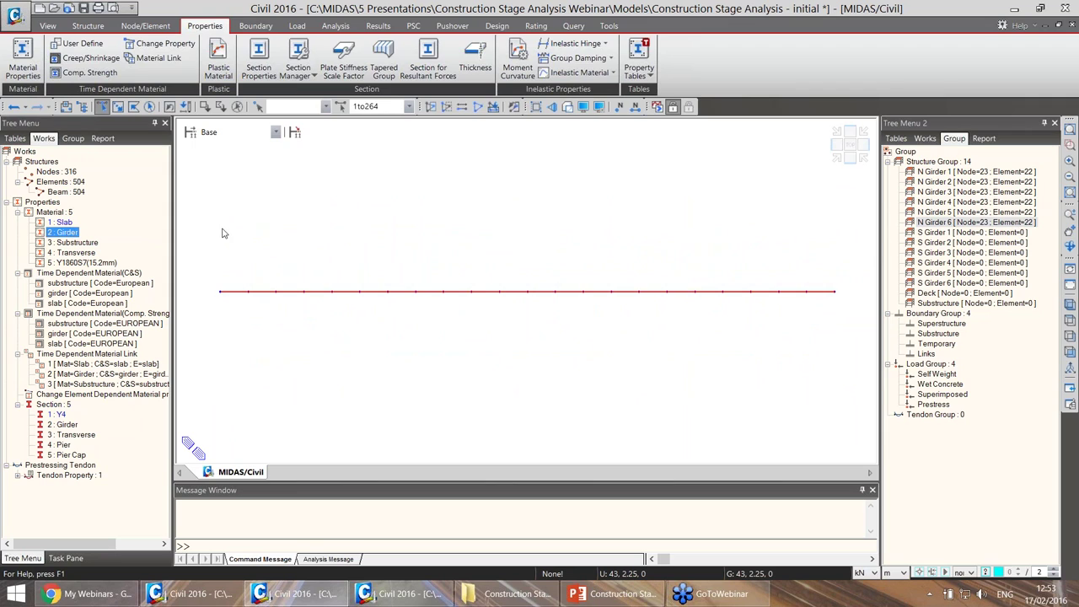
pyautogui.click(850, 147)
# Assign the three lowest girder lines of the second span in plan to groups S Girder 1, 2 and 3.
pyautogui.moveTo(855, 415); pyautogui.dragTo(220, 385)
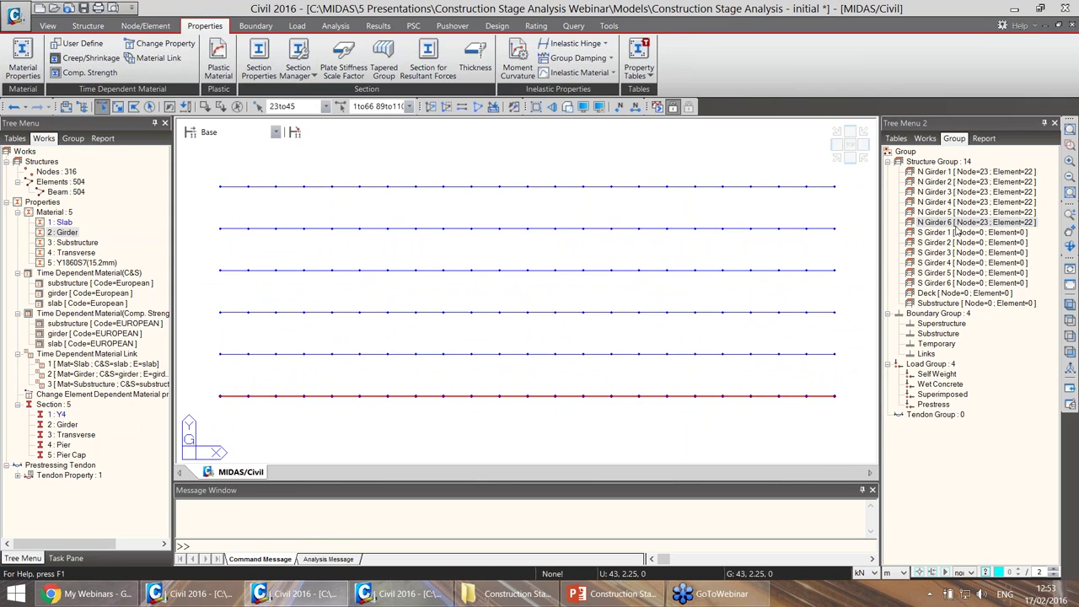
pyautogui.moveTo(950, 239); pyautogui.dragTo(653, 416)
pyautogui.moveTo(853, 370); pyautogui.dragTo(221, 346)
pyautogui.moveTo(952, 243); pyautogui.dragTo(699, 375)
pyautogui.moveTo(847, 325); pyautogui.dragTo(199, 311)
pyautogui.moveTo(942, 254); pyautogui.dragTo(692, 357)
# Assign the fourth, fifth and sixth girder lines of the second span to groups S Girder 4, 5 and 6.
pyautogui.moveTo(302, 268); pyautogui.dragTo(204, 268)
pyautogui.click(935, 264)
pyautogui.moveTo(937, 266); pyautogui.dragTo(691, 278)
pyautogui.moveTo(848, 241); pyautogui.dragTo(207, 223)
pyautogui.click(943, 273)
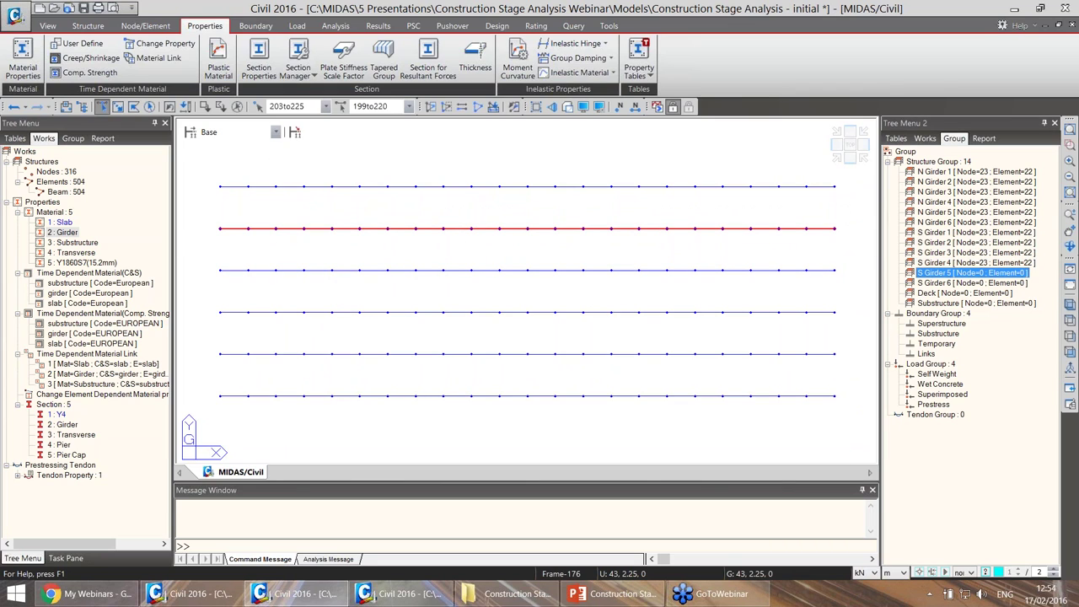
pyautogui.moveTo(672, 331); pyautogui.dragTo(674, 333)
pyautogui.moveTo(848, 206); pyautogui.dragTo(199, 165)
pyautogui.moveTo(953, 284); pyautogui.dragTo(845, 174)
# Check the girder group assignments on the whole model by highlighting N Girder 1, 4 and 6 and S Girder 3.
pyautogui.click(843, 161)
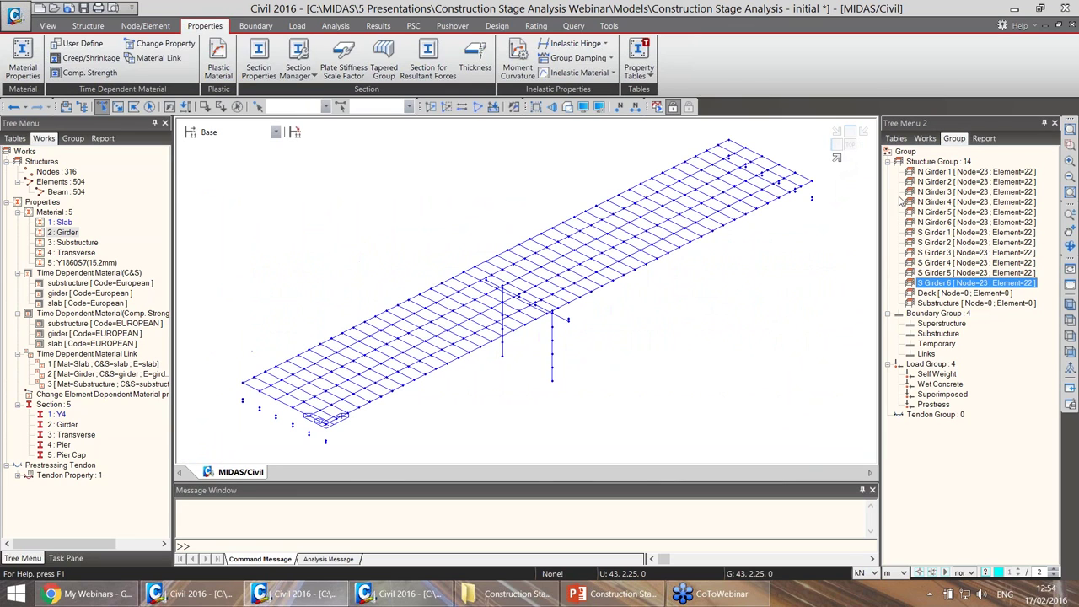
pyautogui.click(965, 172)
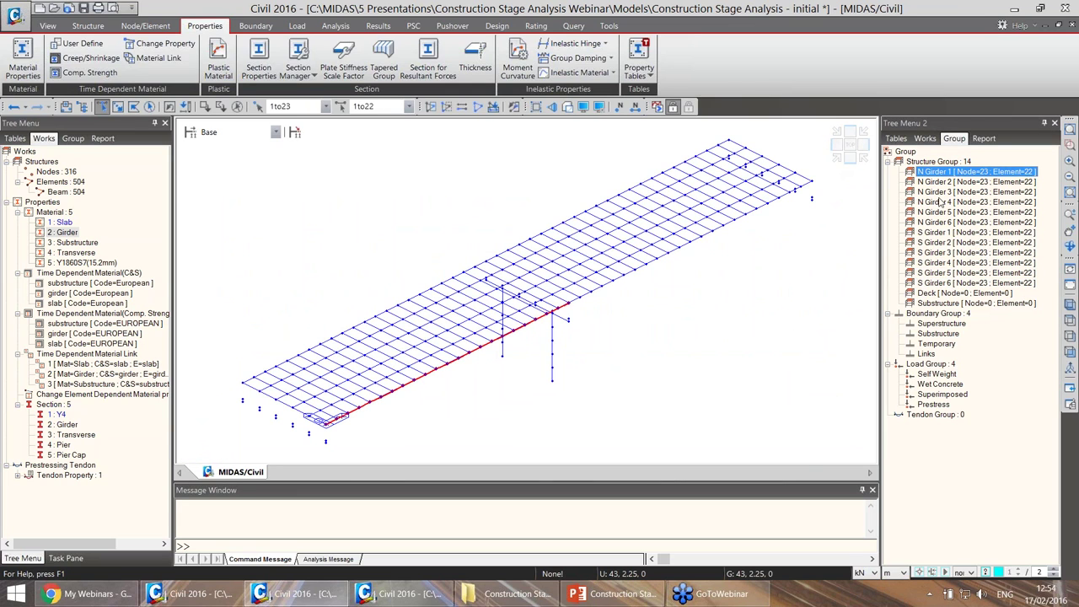
pyautogui.click(940, 202)
pyautogui.click(955, 252)
pyautogui.click(966, 223)
pyautogui.click(957, 252)
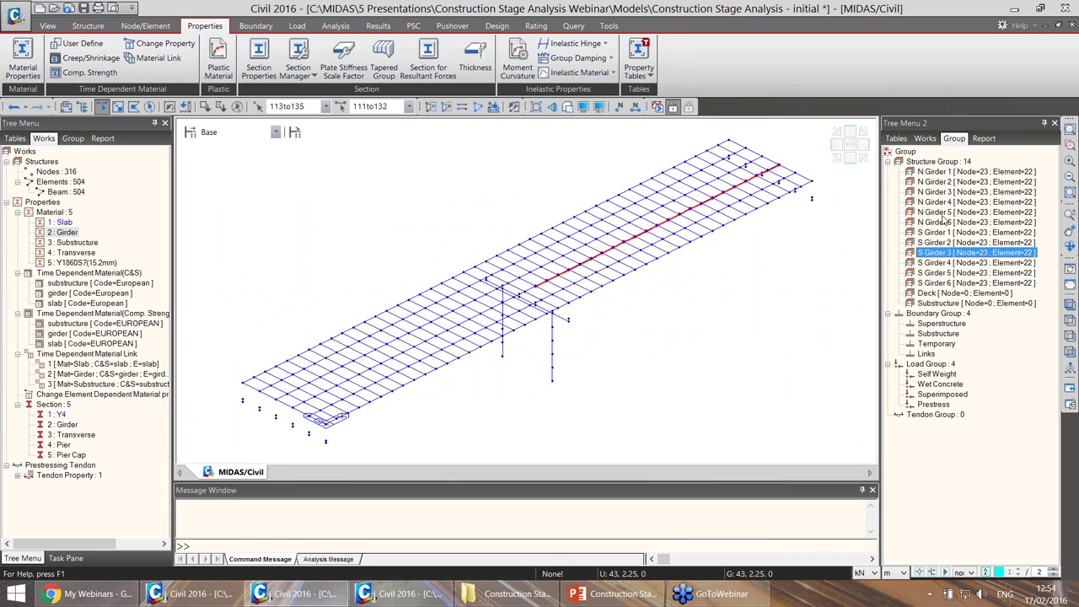
# Assign the pier, pier cap and all support nodes below the deck to the Substructure group.
pyautogui.click(847, 151)
pyautogui.click(637, 353)
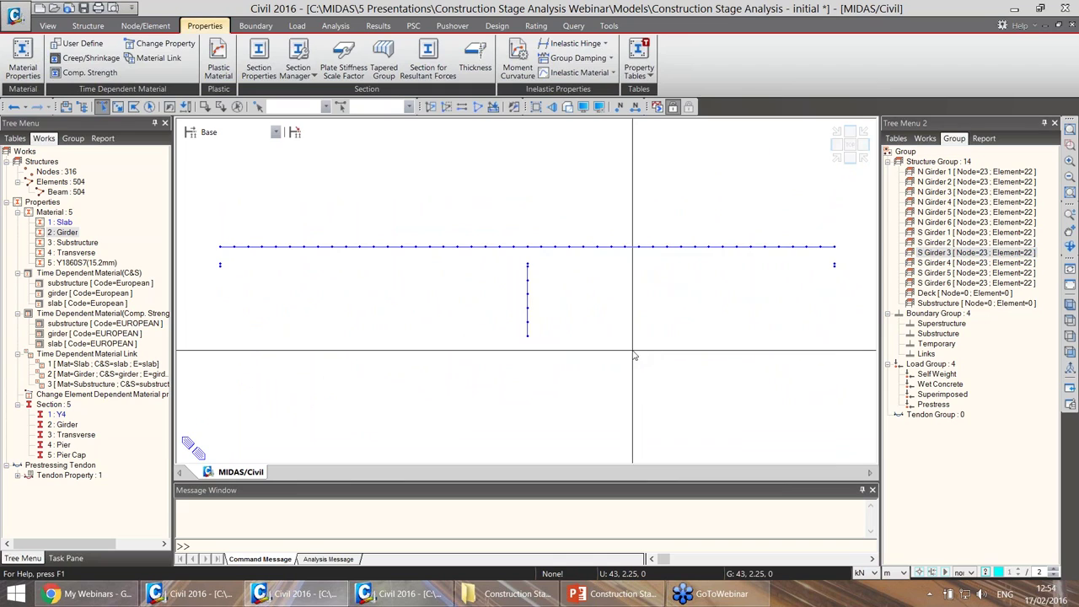
pyautogui.moveTo(866, 399); pyautogui.dragTo(177, 268)
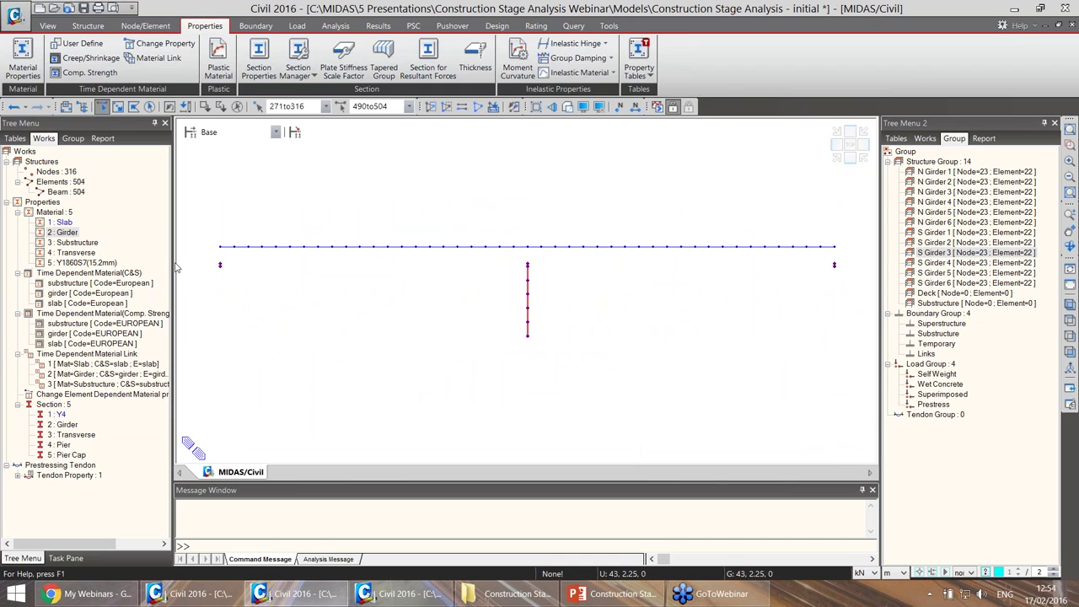
pyautogui.moveTo(943, 305); pyautogui.dragTo(534, 392)
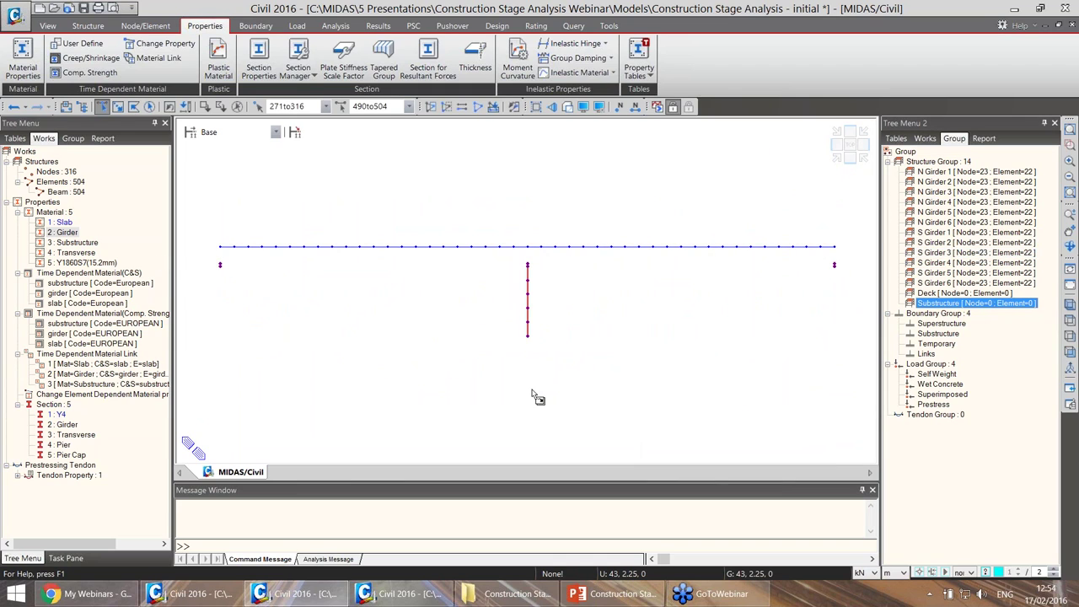
# Assign all elements with the Transverse section to the Deck group.
pyautogui.click(836, 160)
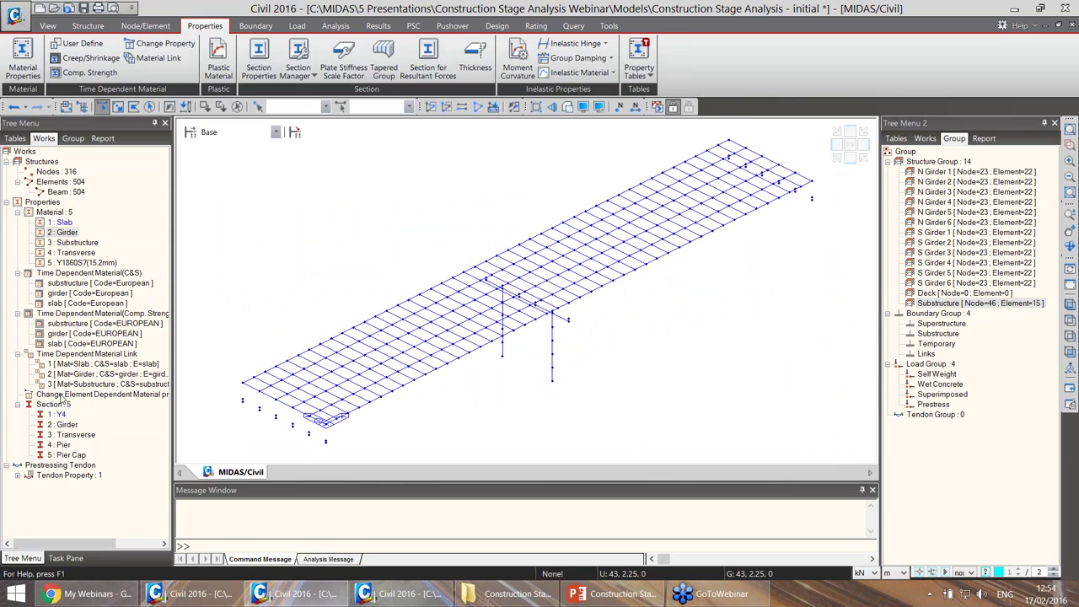
pyautogui.doubleClick(71, 434)
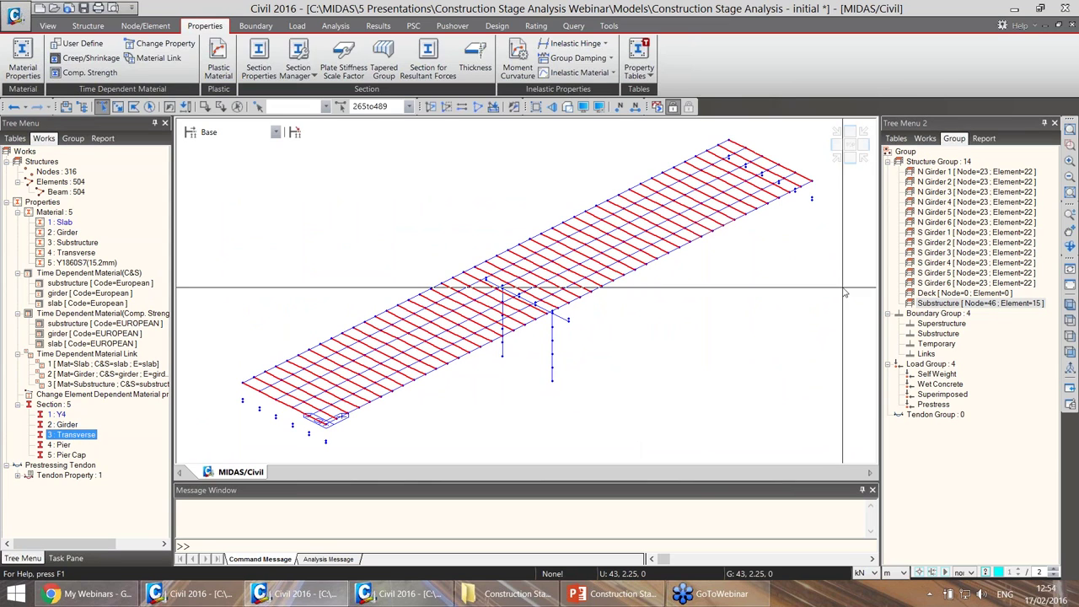
pyautogui.click(944, 292)
pyautogui.moveTo(497, 323); pyautogui.dragTo(498, 324)
# Review the Deck, Substructure and several N and S girder groups by highlighting their members in the model.
pyautogui.click(937, 204)
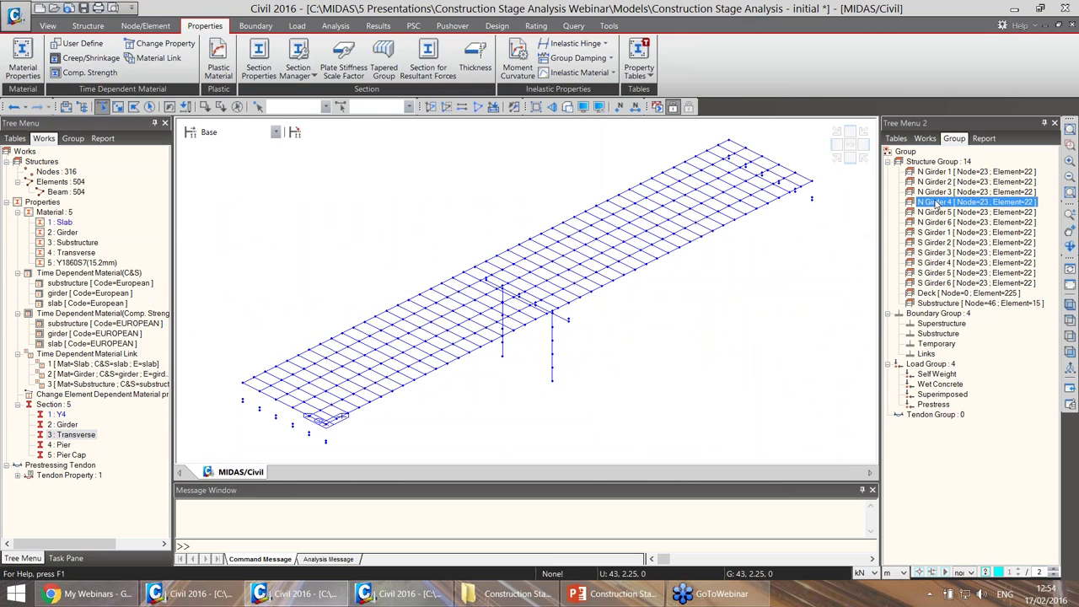
pyautogui.click(936, 242)
pyautogui.click(952, 293)
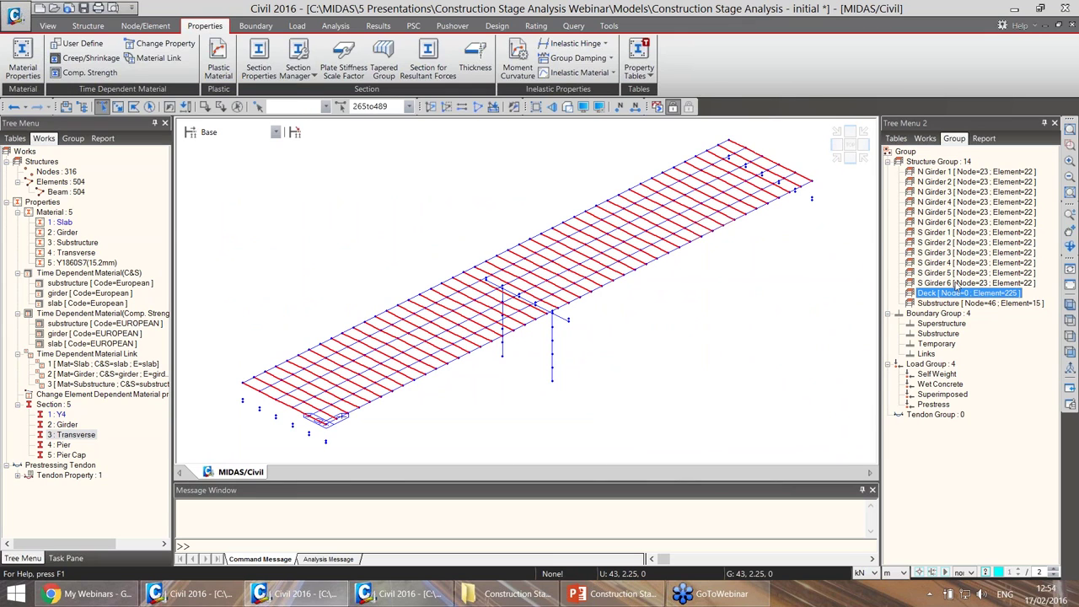
pyautogui.click(952, 212)
pyautogui.click(957, 253)
pyautogui.click(952, 203)
pyautogui.click(948, 304)
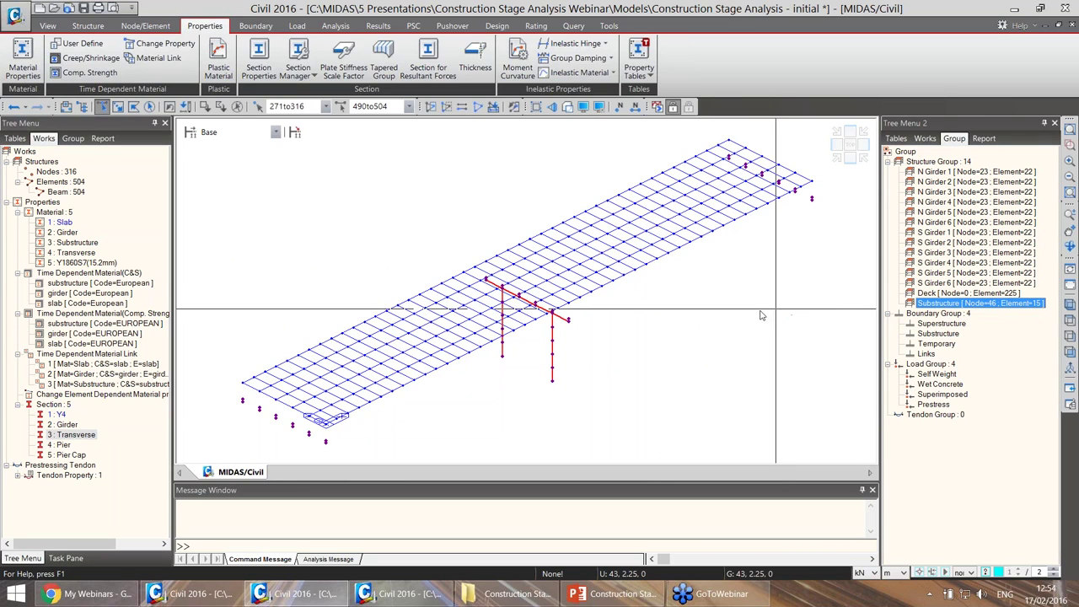
pyautogui.press('Escape')
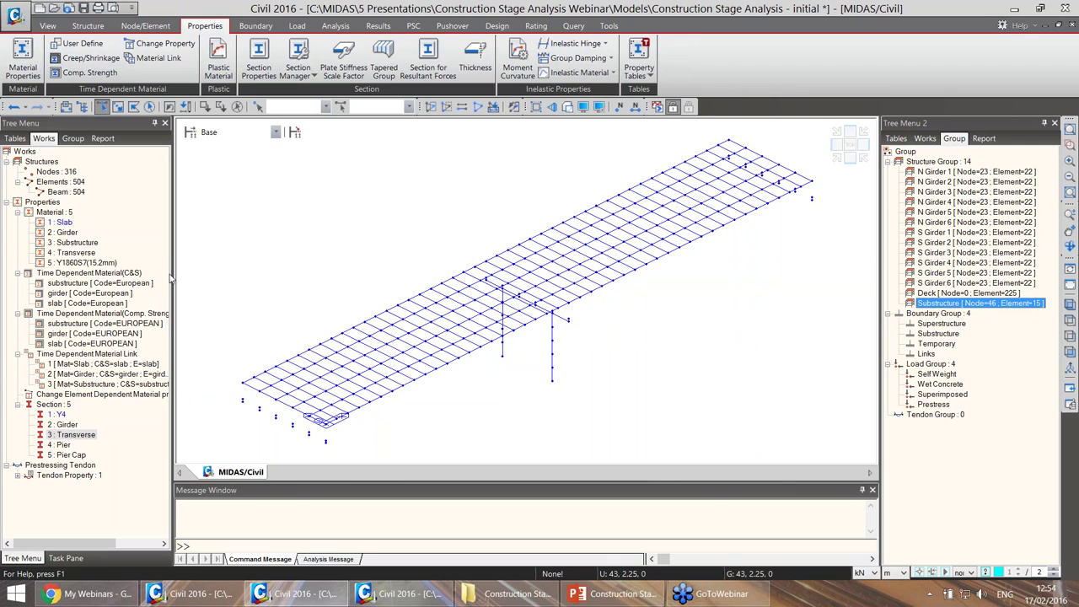
# Add fully fixed supports to the two pier base nodes, with all translations and rotations restrained, in the Substructure boundary group.
pyautogui.click(256, 25)
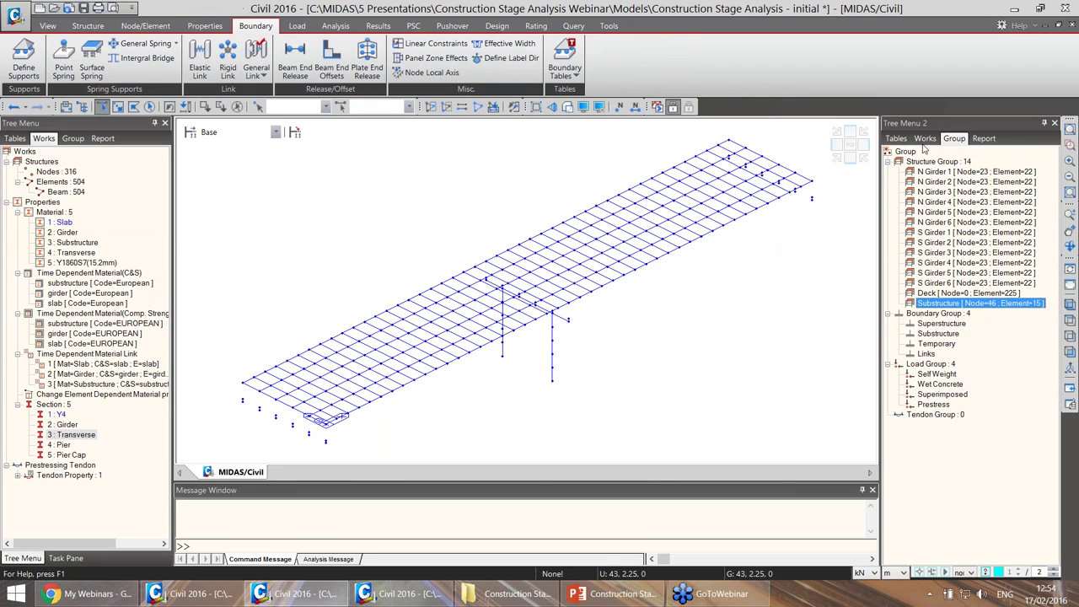
pyautogui.click(23, 71)
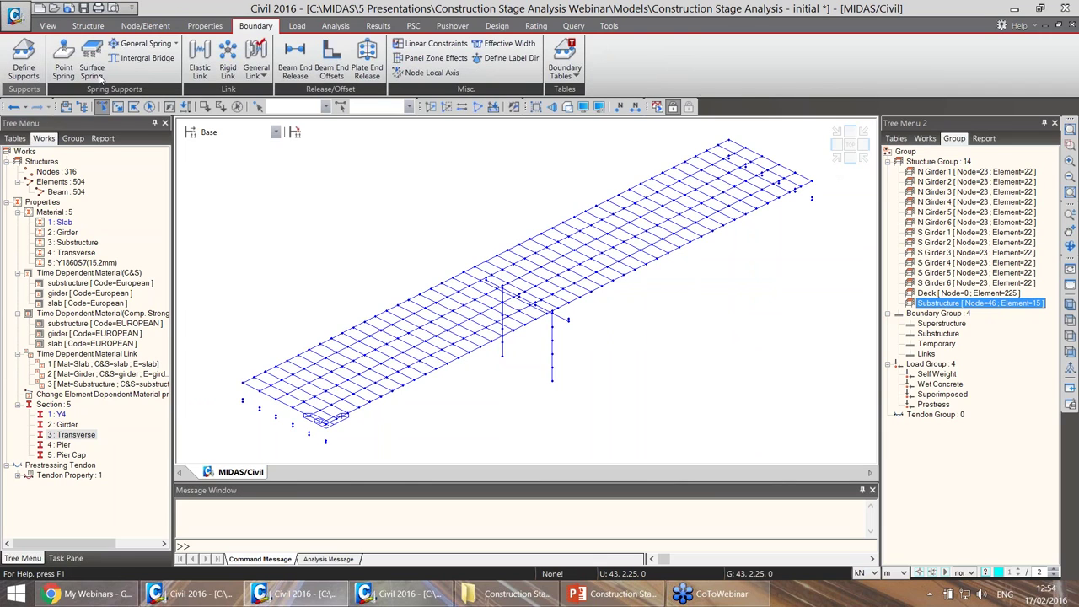
pyautogui.click(849, 145)
pyautogui.moveTo(486, 327); pyautogui.dragTo(563, 370)
pyautogui.click(848, 157)
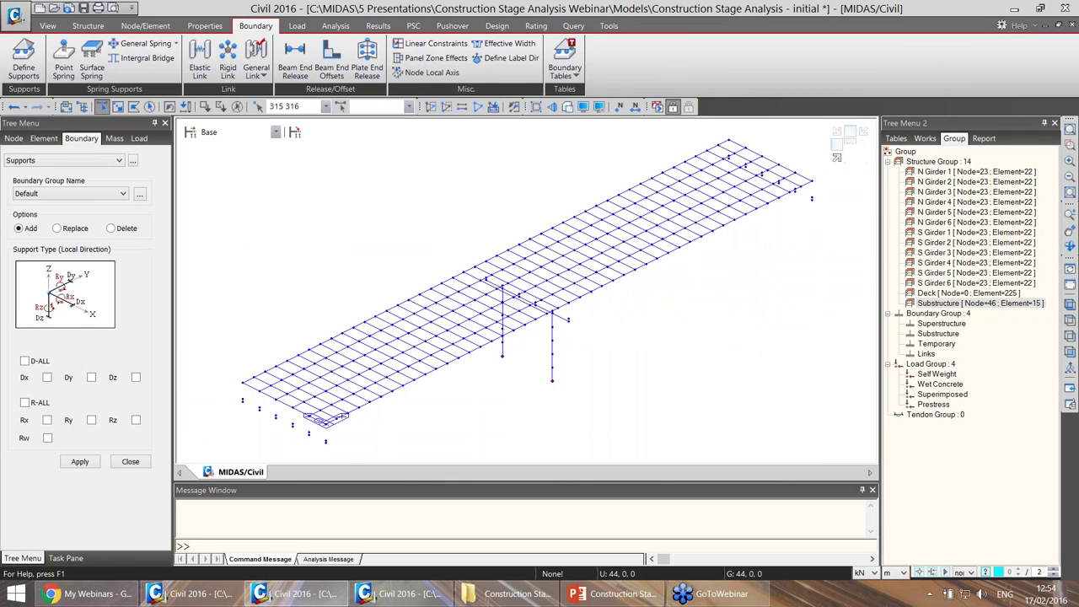
pyautogui.click(71, 193)
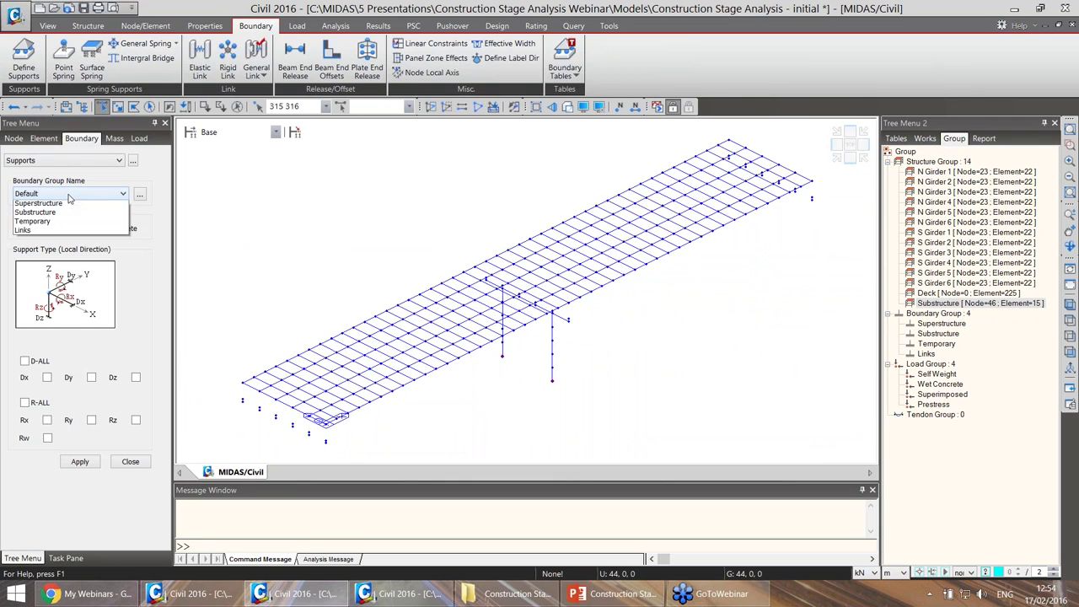
pyautogui.click(66, 224)
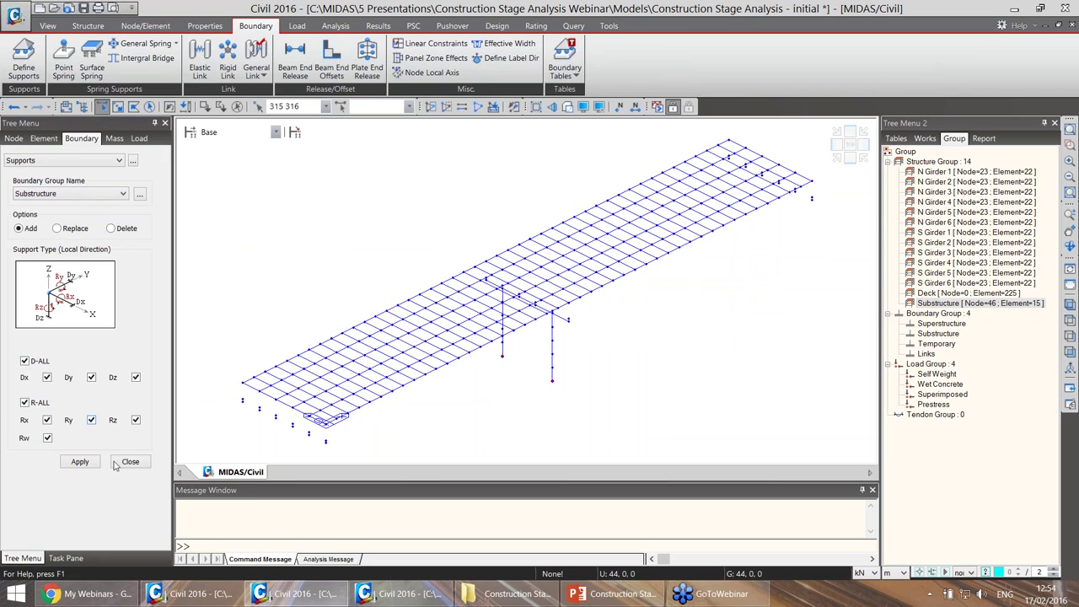
pyautogui.click(82, 462)
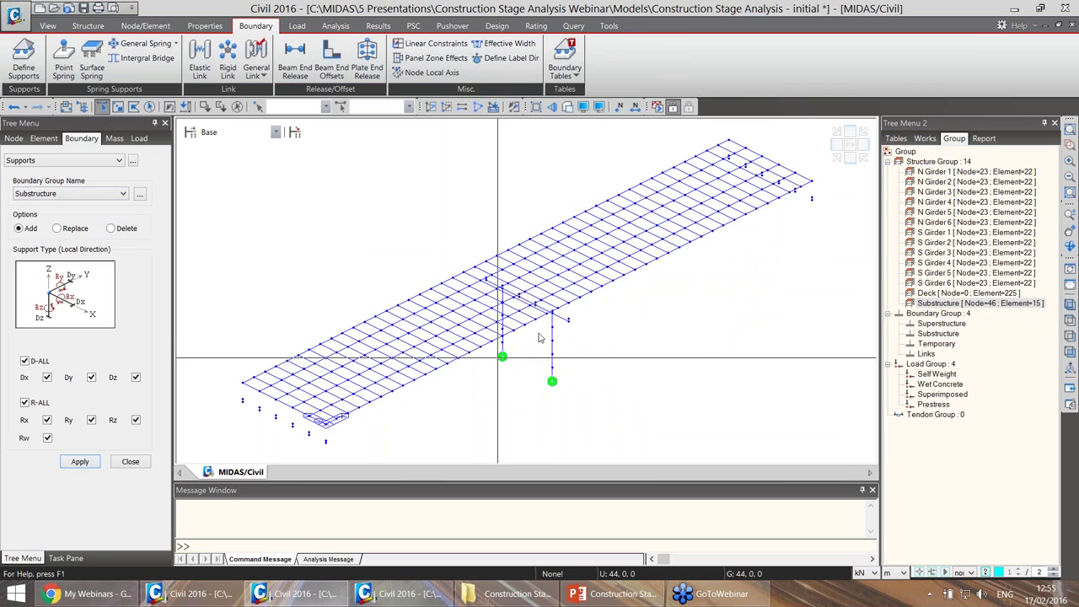
# Add fully fixed supports to the lowest support nodes below both deck ends in the Superstructure boundary group.
pyautogui.click(845, 160)
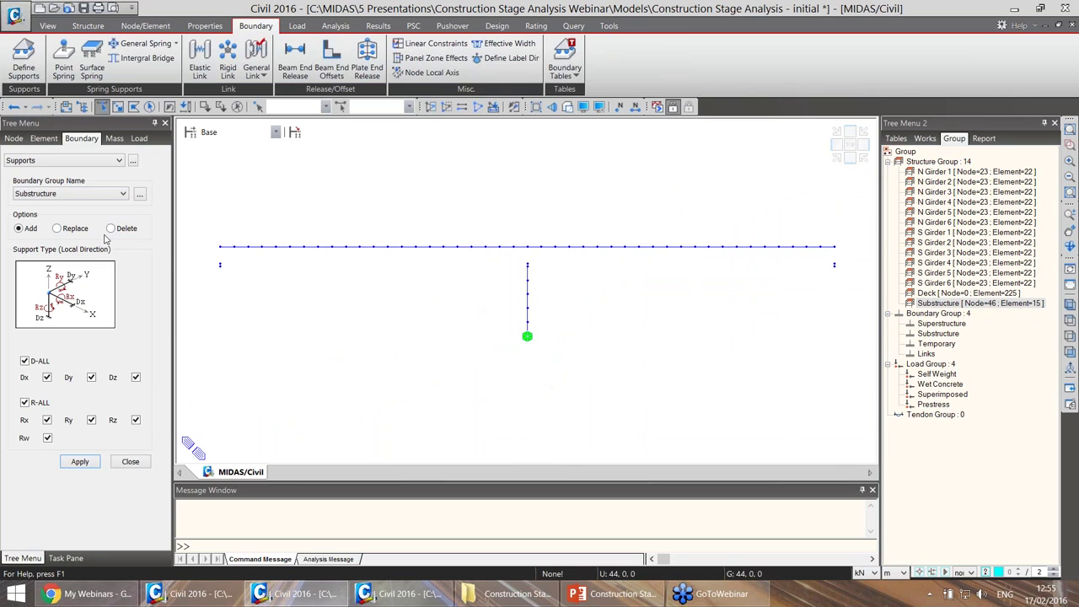
pyautogui.moveTo(211, 257); pyautogui.dragTo(243, 300)
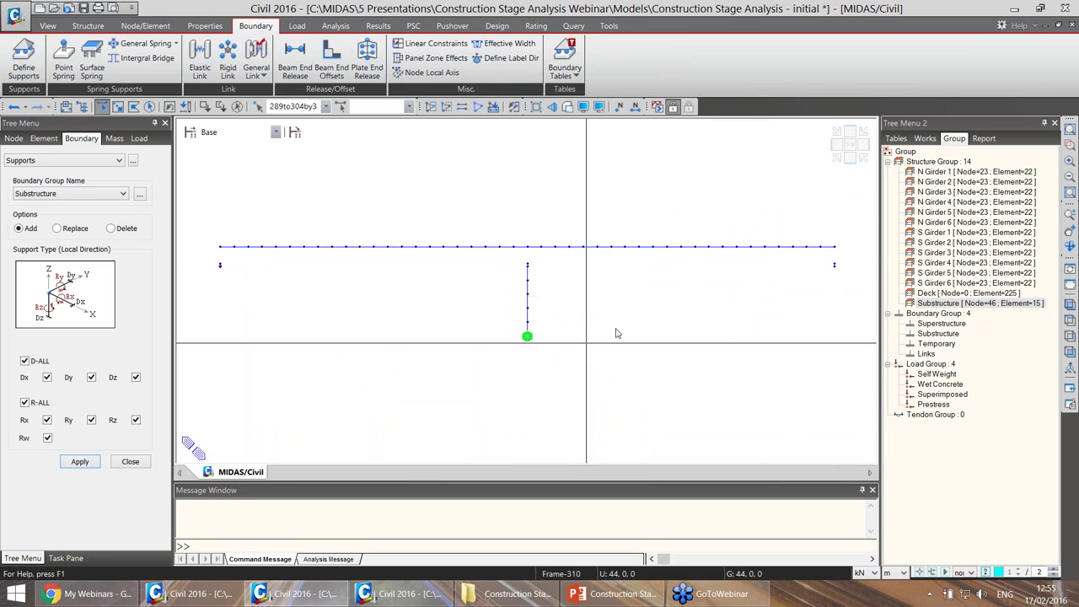
pyautogui.moveTo(744, 264); pyautogui.dragTo(853, 308)
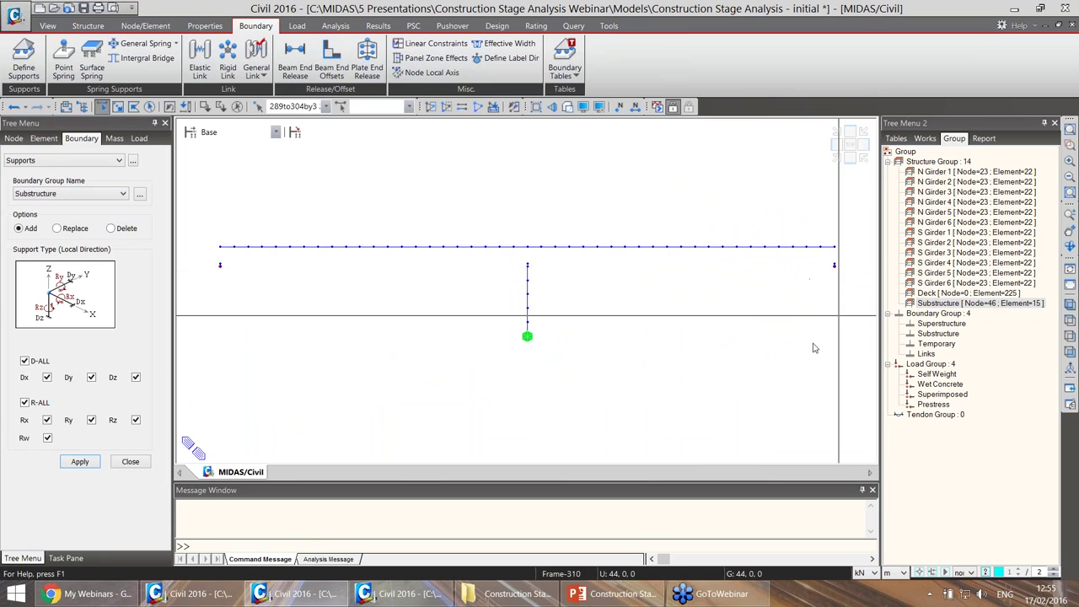
pyautogui.click(84, 197)
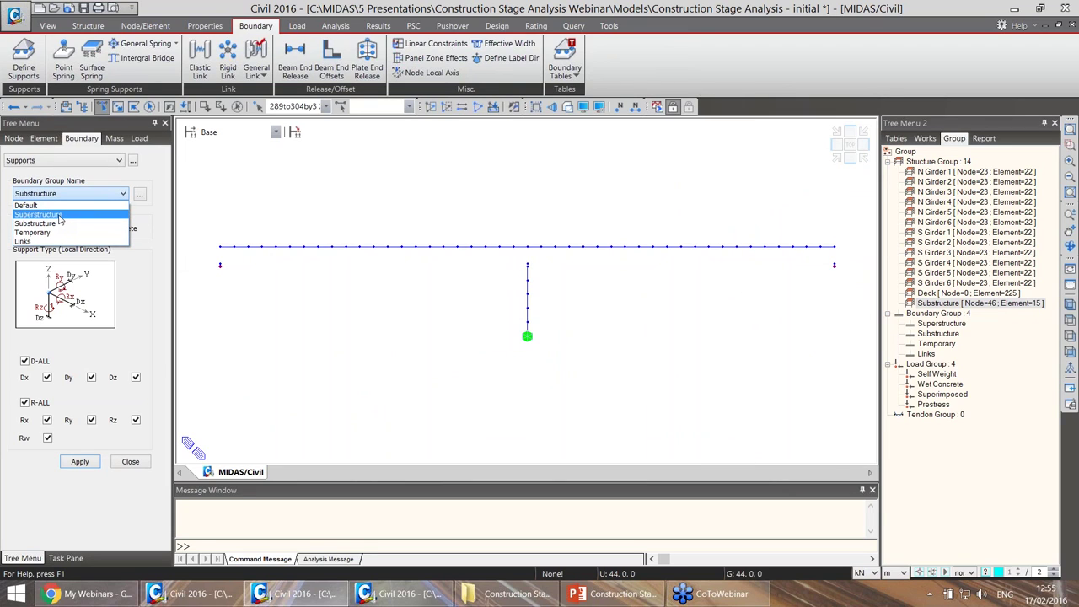
pyautogui.click(59, 215)
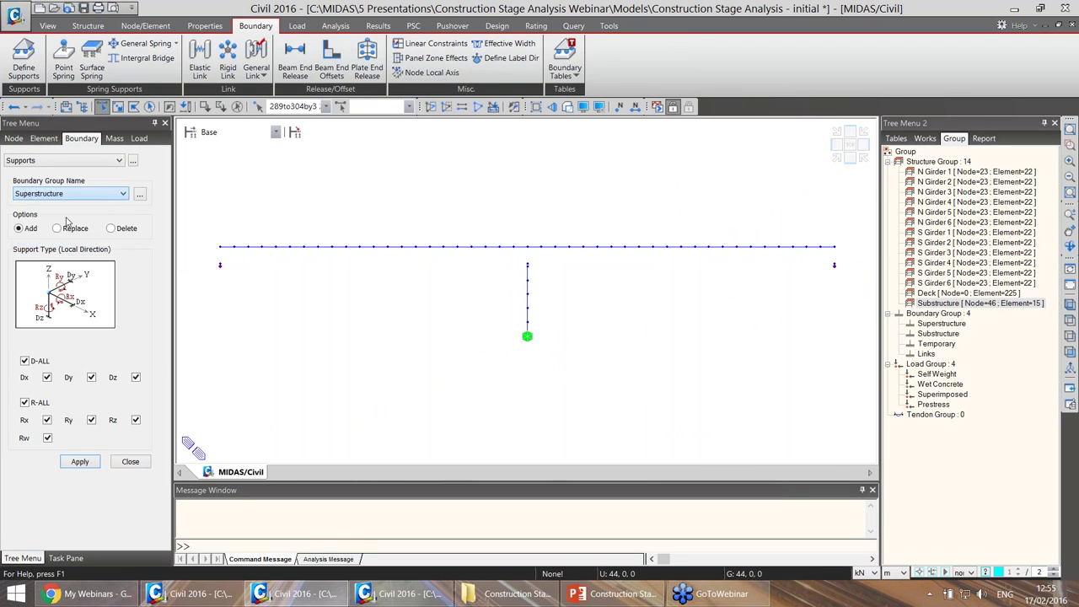
pyautogui.click(91, 465)
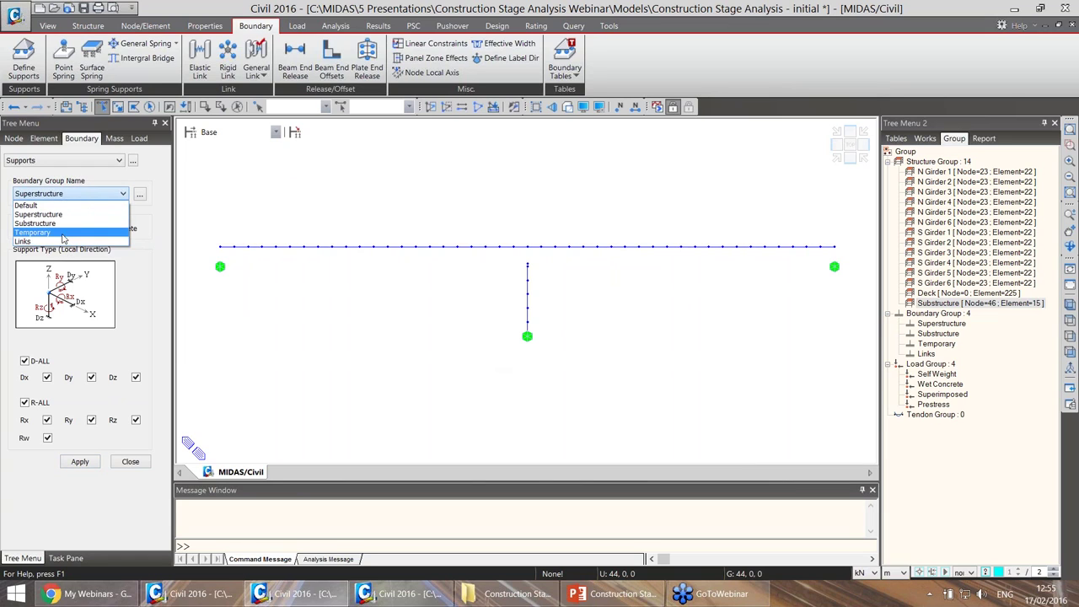
# Add supports with Dx free and all other directions restrained to the same deck-end support nodes in the Temporary boundary group.
pyautogui.click(32, 232)
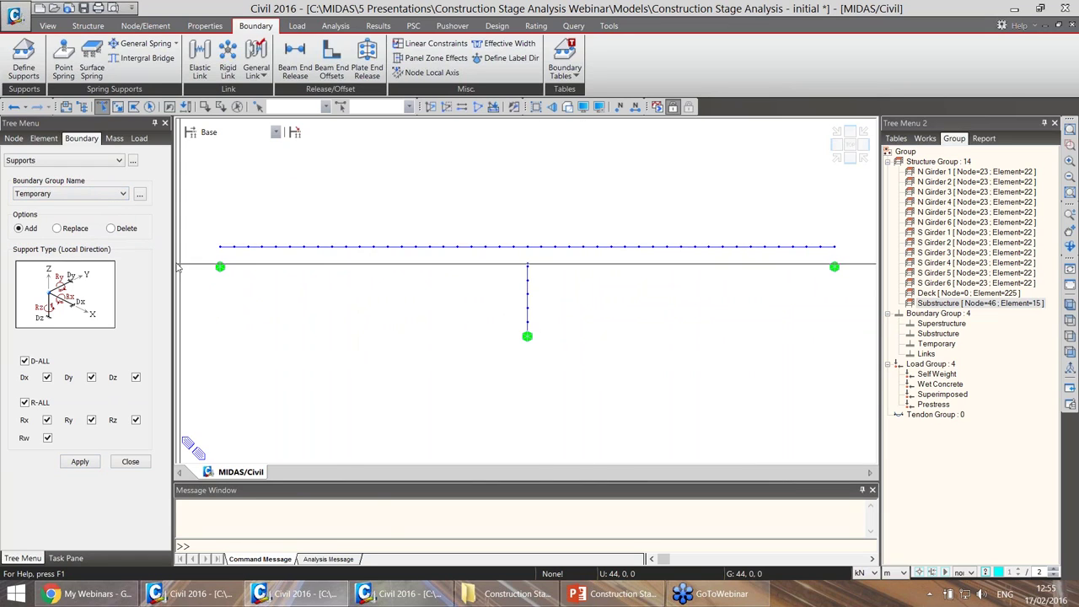
pyautogui.moveTo(198, 253); pyautogui.dragTo(328, 345)
pyautogui.moveTo(854, 262); pyautogui.dragTo(831, 300)
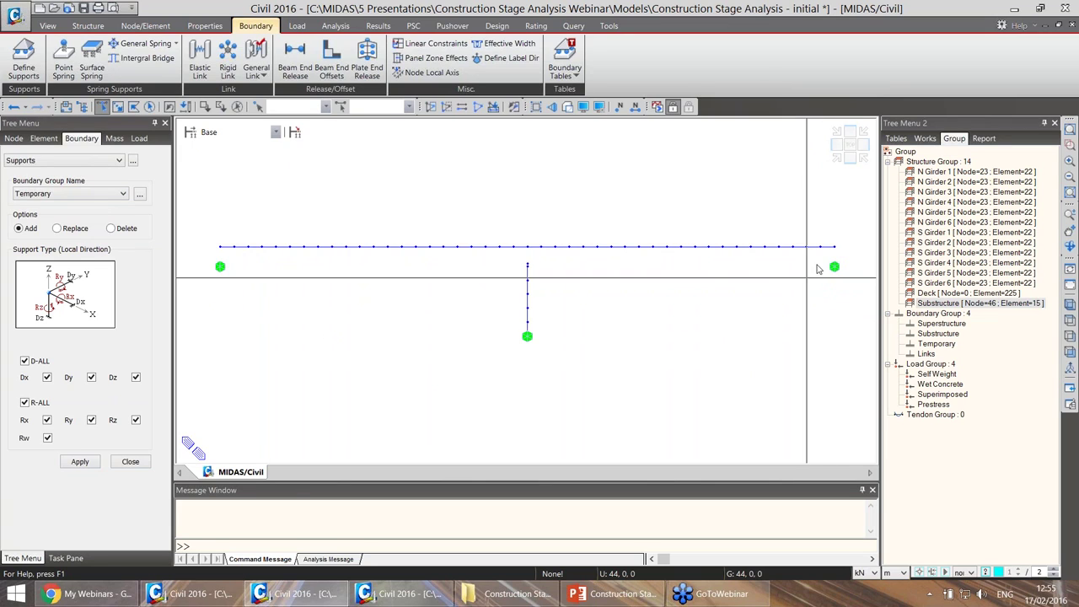
pyautogui.moveTo(856, 267); pyautogui.dragTo(822, 301)
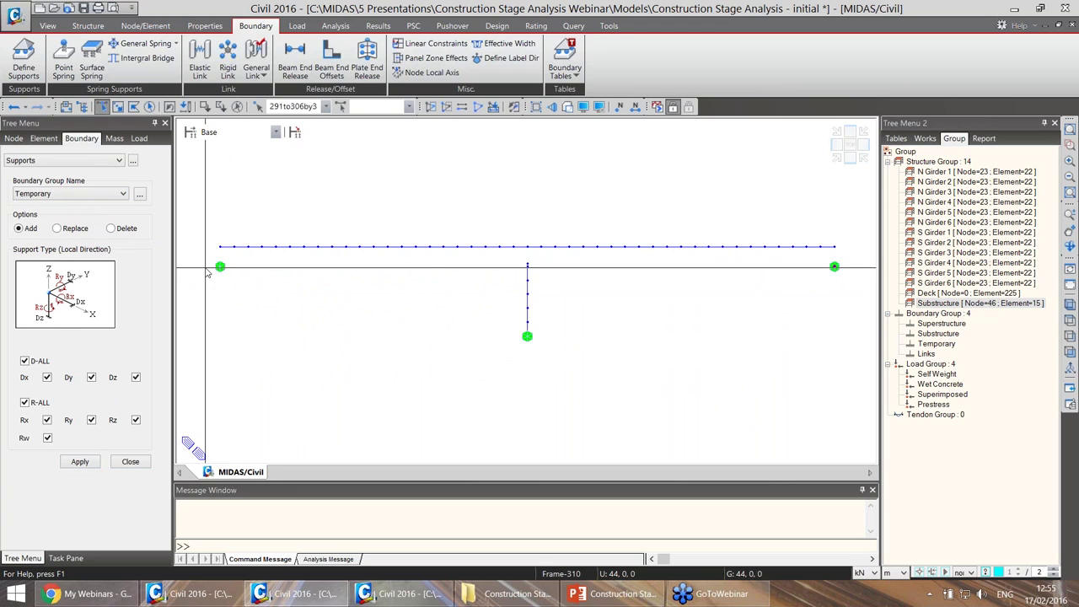
pyautogui.moveTo(205, 266); pyautogui.dragTo(238, 297)
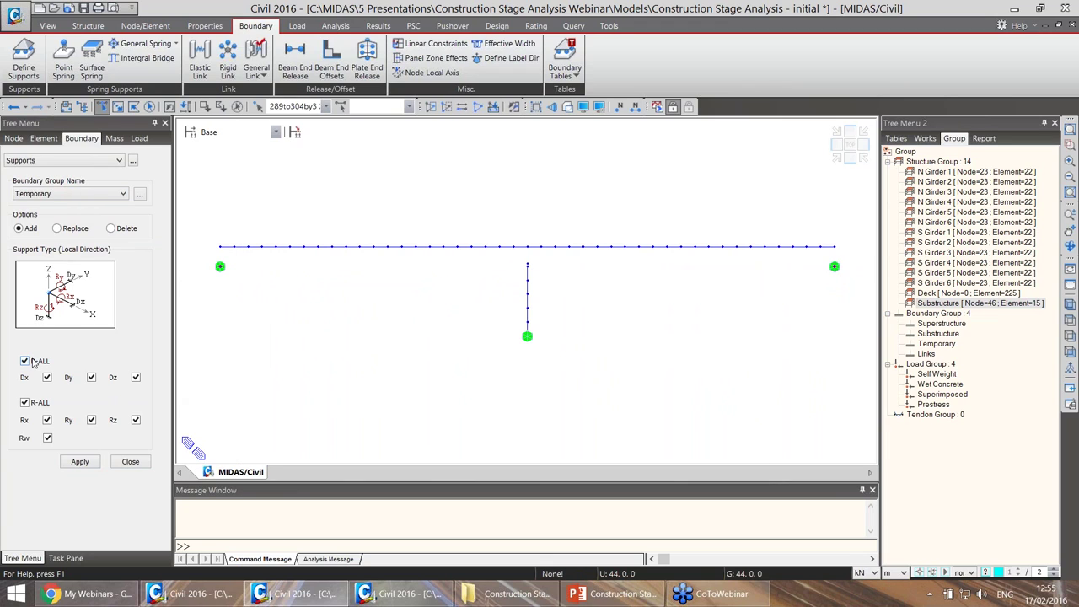
pyautogui.click(47, 378)
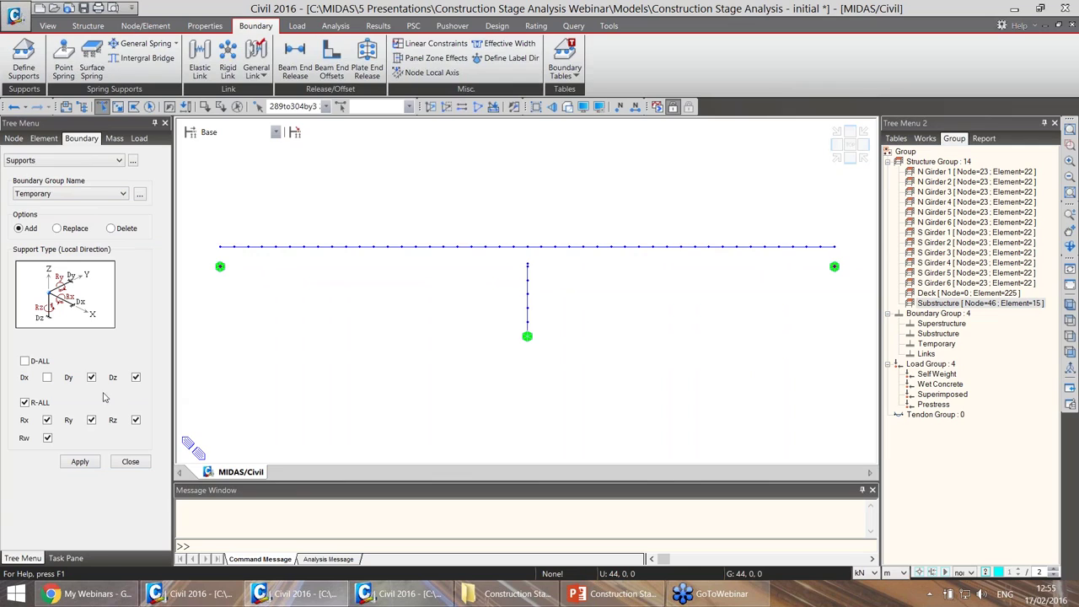
pyautogui.click(80, 461)
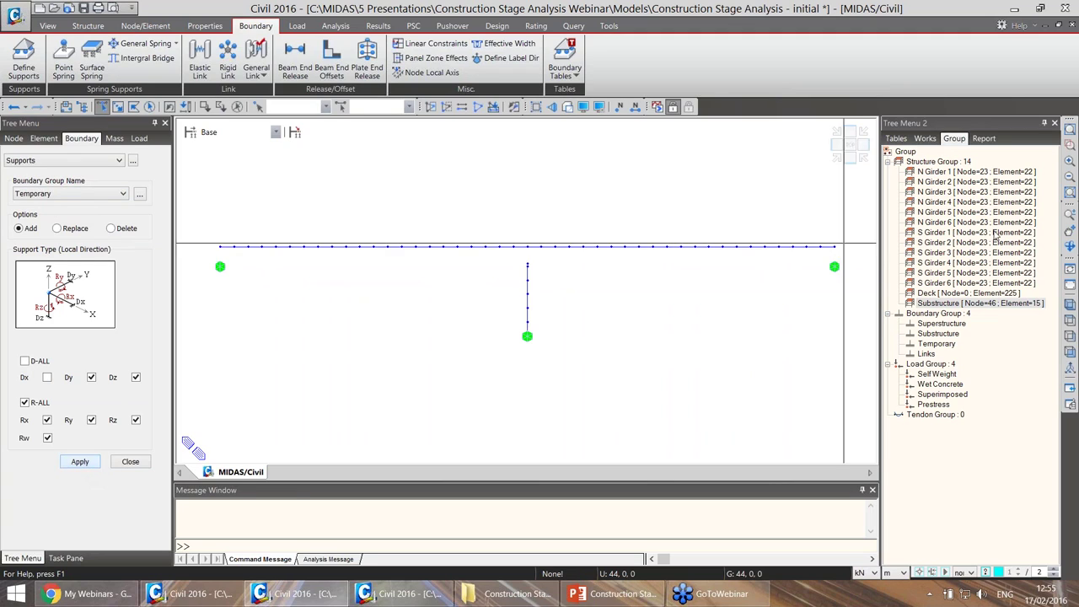
# Check the support locations in the isometric view against the Temporary, Superstructure and Substructure boundary groups and finish defining supports.
pyautogui.click(836, 157)
pyautogui.click(922, 345)
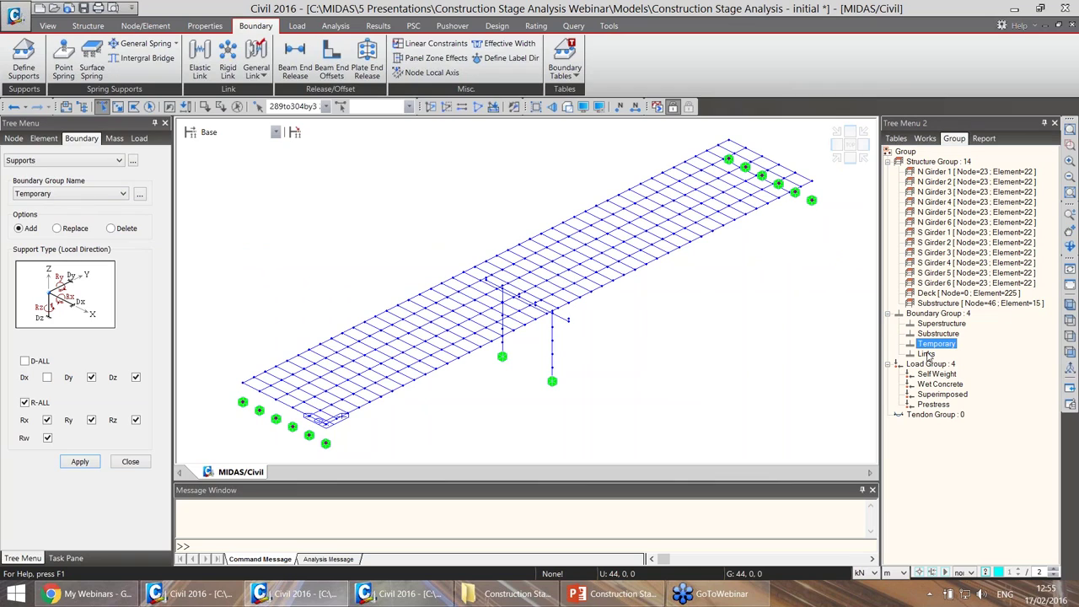
pyautogui.click(932, 325)
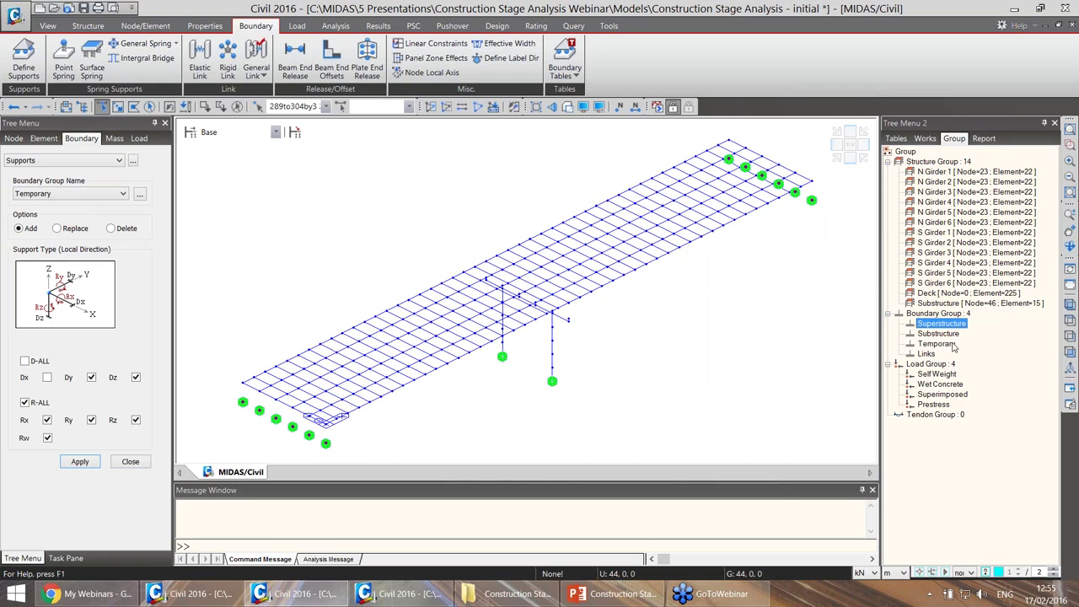
pyautogui.click(942, 334)
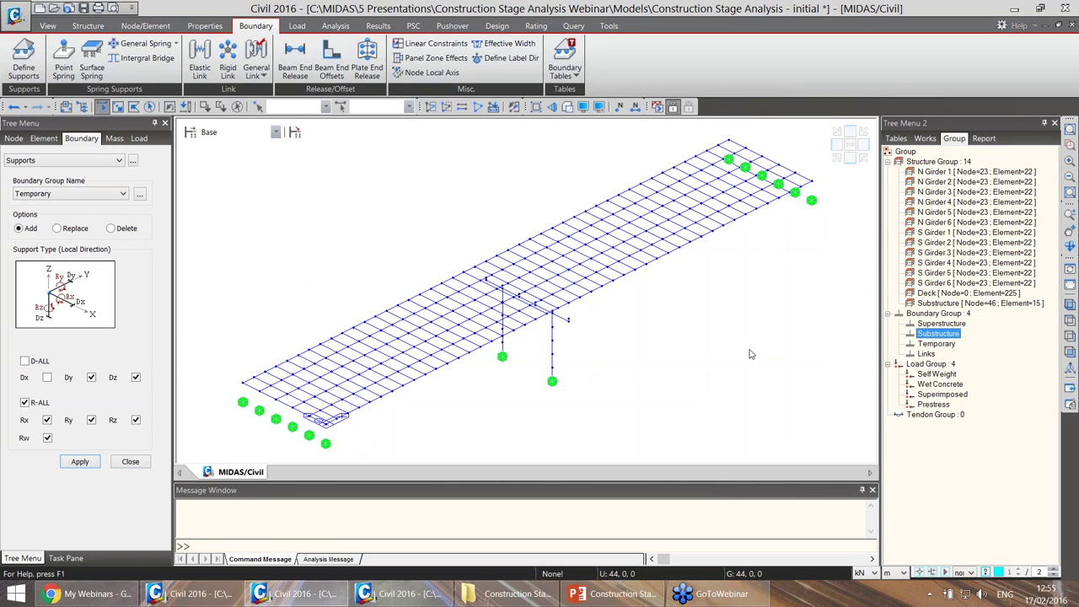
pyautogui.click(129, 462)
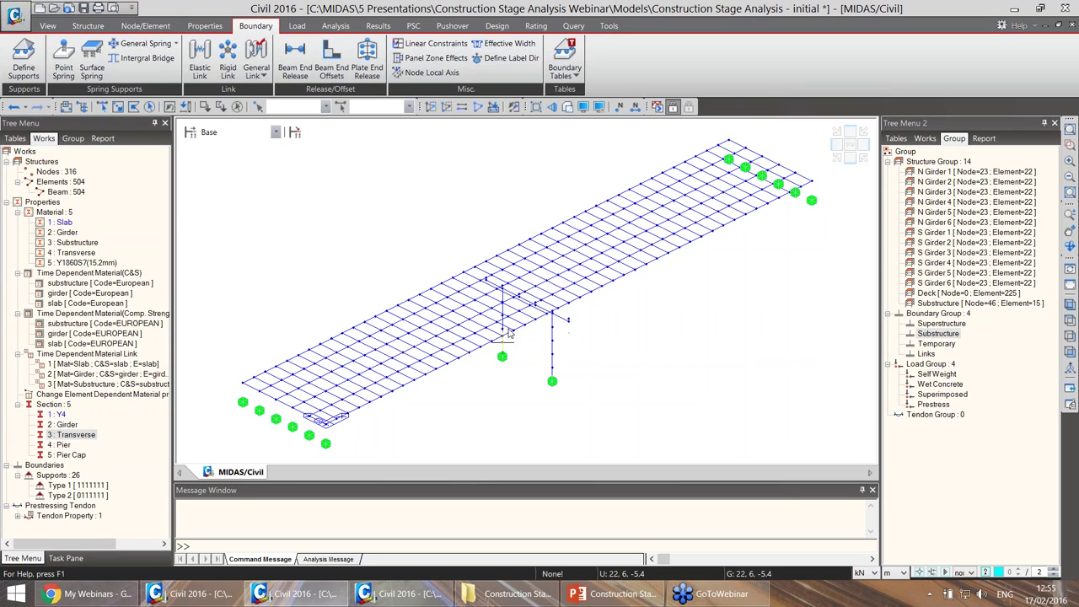
# Release only My at the i-node of the first girder elements in both spans, using beam end releases in the Temporary boundary group.
pyautogui.click(851, 163)
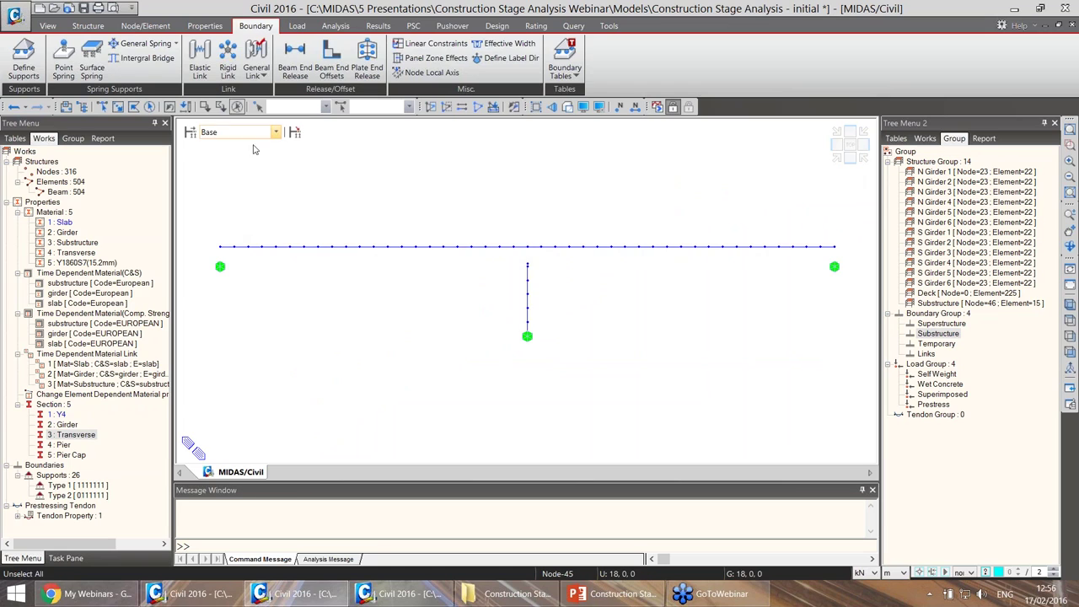
pyautogui.click(294, 61)
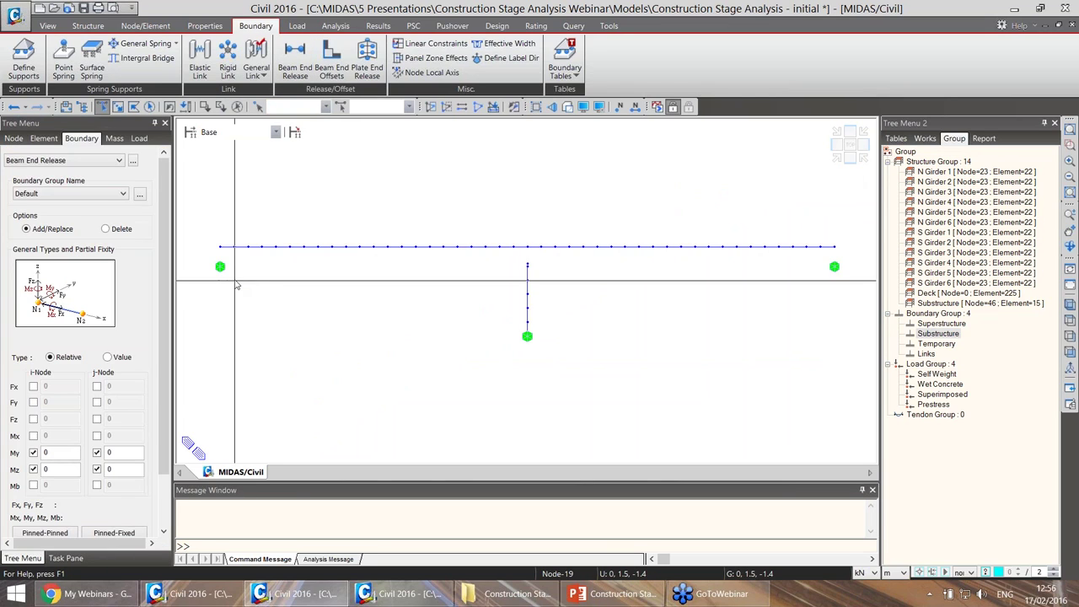
pyautogui.click(226, 247)
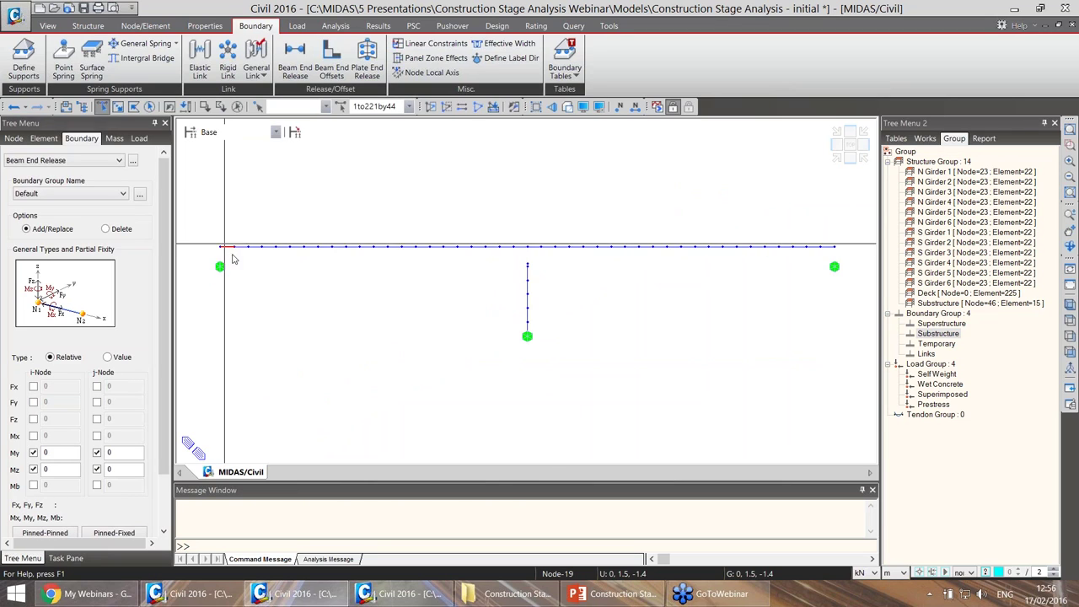
pyautogui.click(533, 246)
pyautogui.click(97, 453)
pyautogui.click(39, 193)
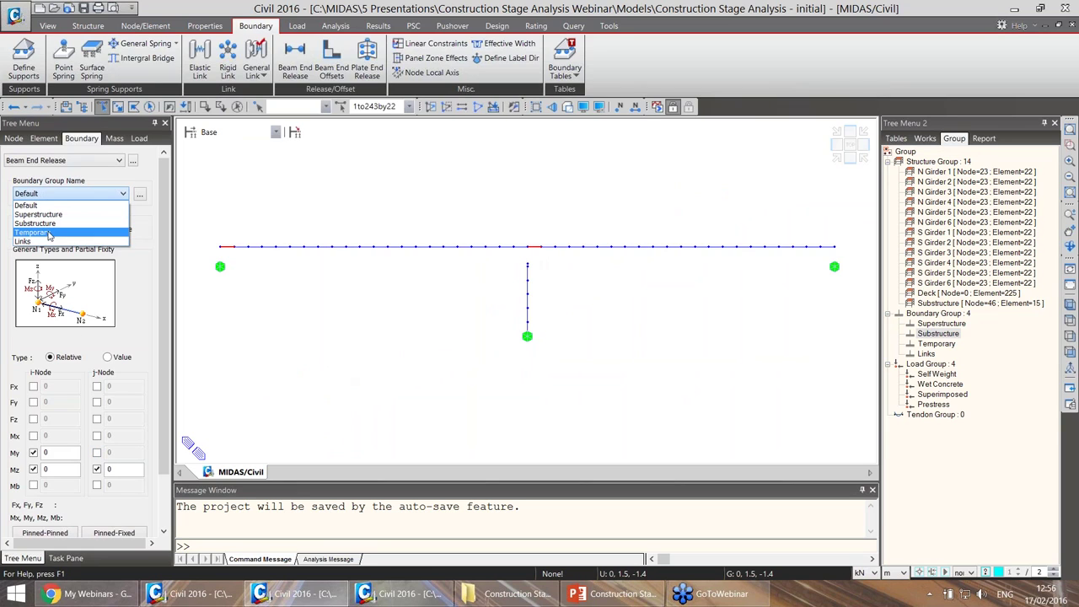
pyautogui.click(33, 232)
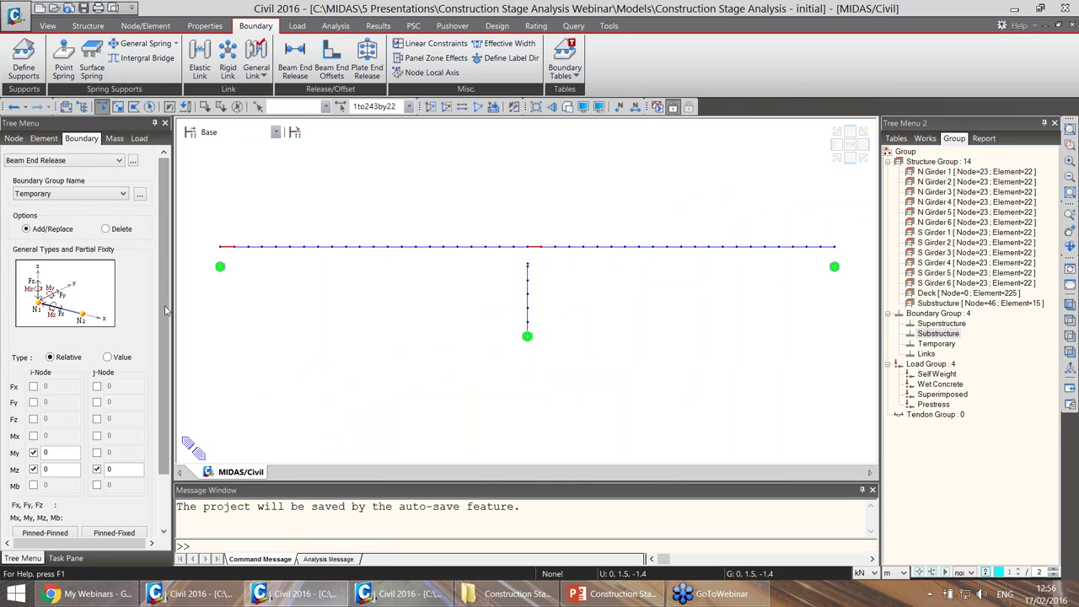
pyautogui.scroll(-2, 166, 310)
pyautogui.click(34, 406)
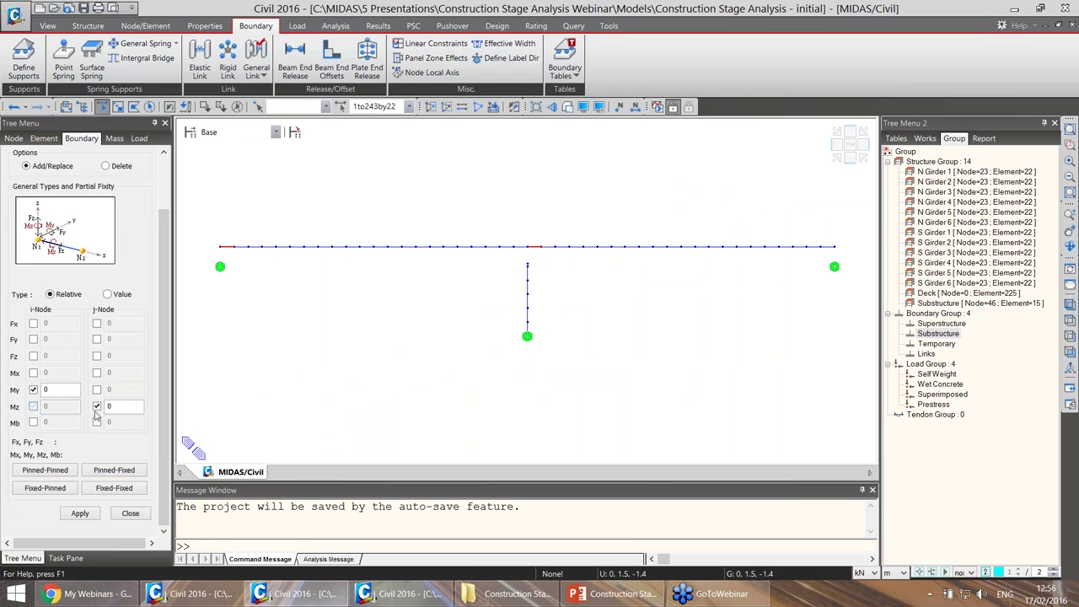
pyautogui.click(98, 406)
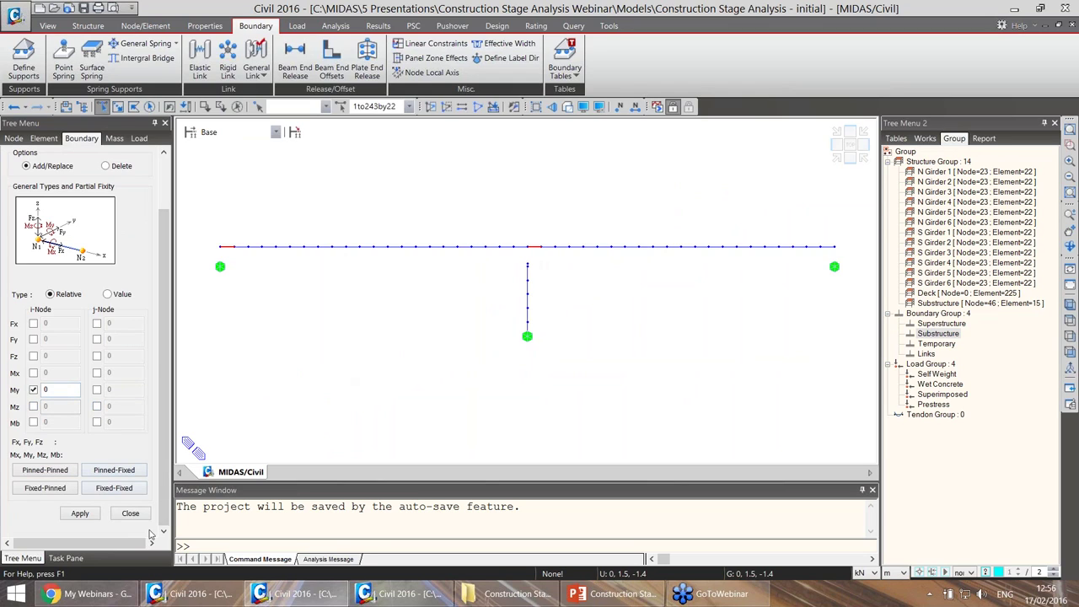
pyautogui.click(78, 514)
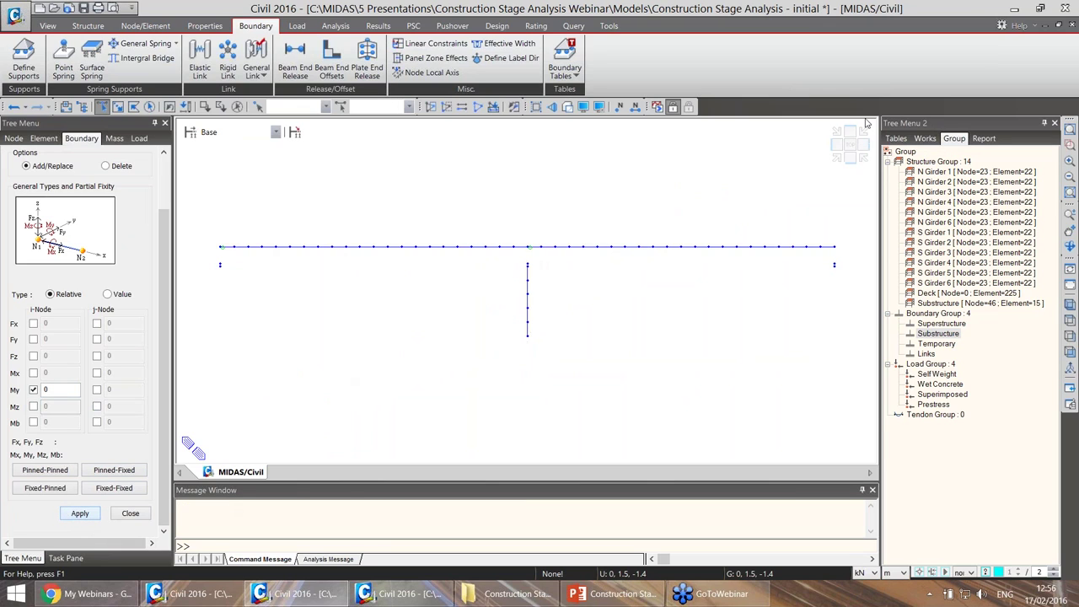
pyautogui.click(839, 162)
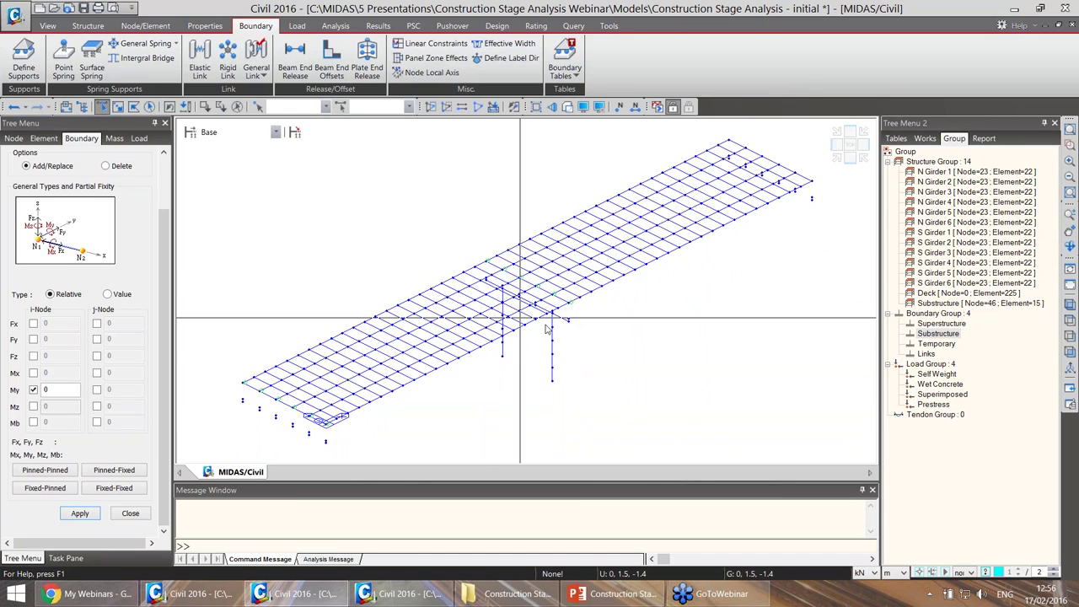
# Release only My at the j-node of the last girder elements in both spans, using beam end releases in the Temporary boundary group.
pyautogui.click(865, 161)
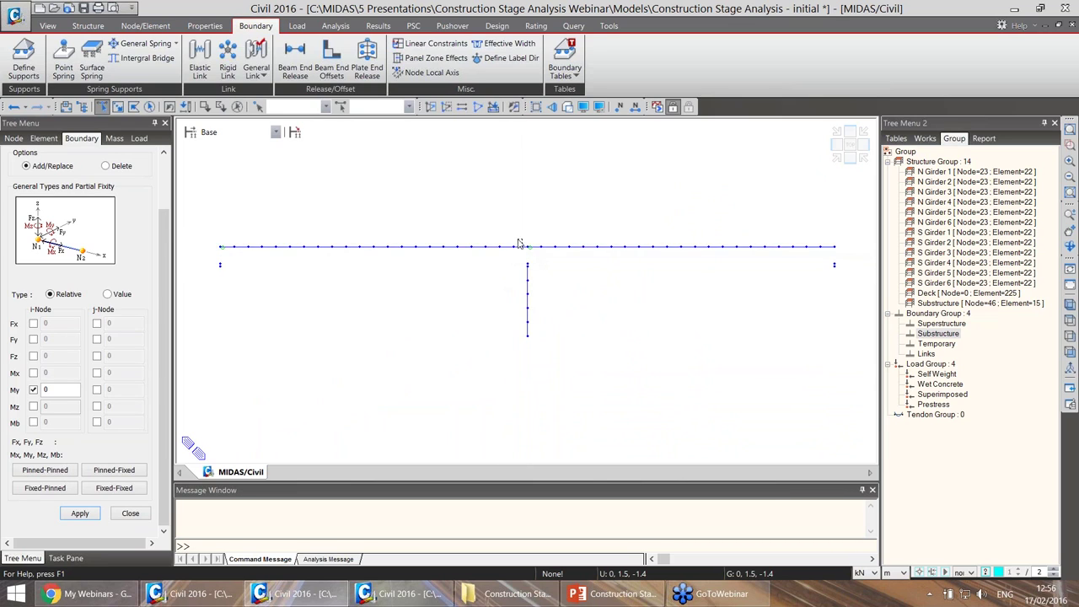
pyautogui.click(521, 248)
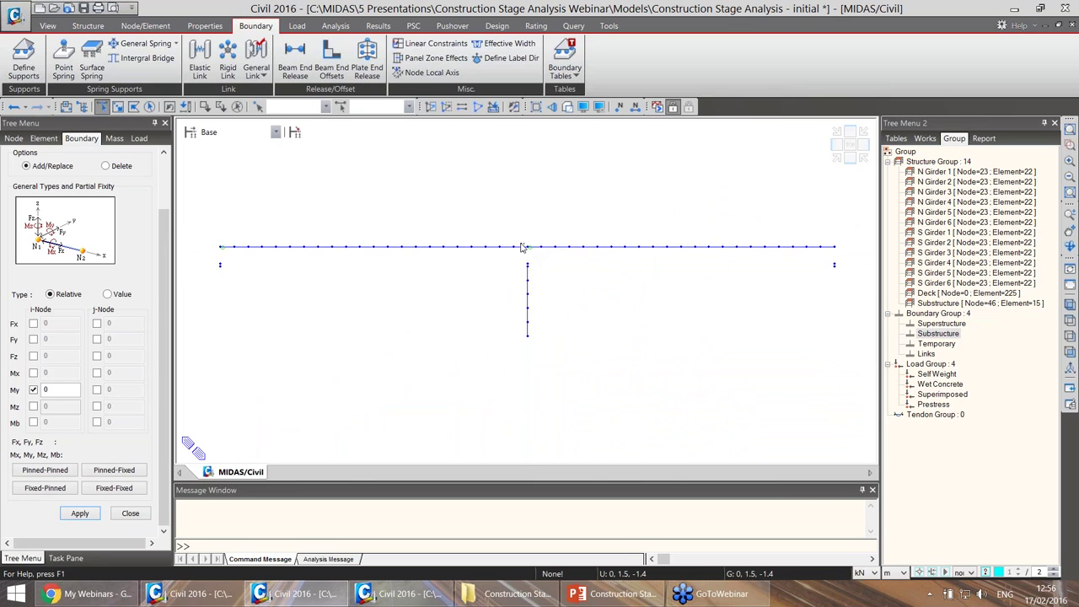
pyautogui.click(827, 247)
pyautogui.click(34, 390)
pyautogui.click(97, 390)
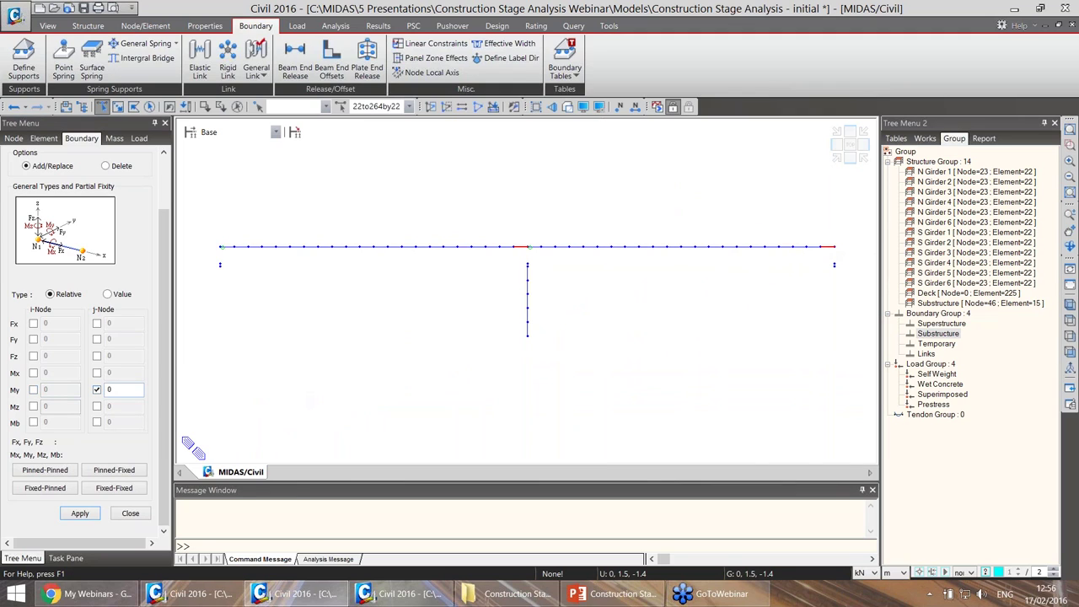
pyautogui.scroll(3, 109, 201)
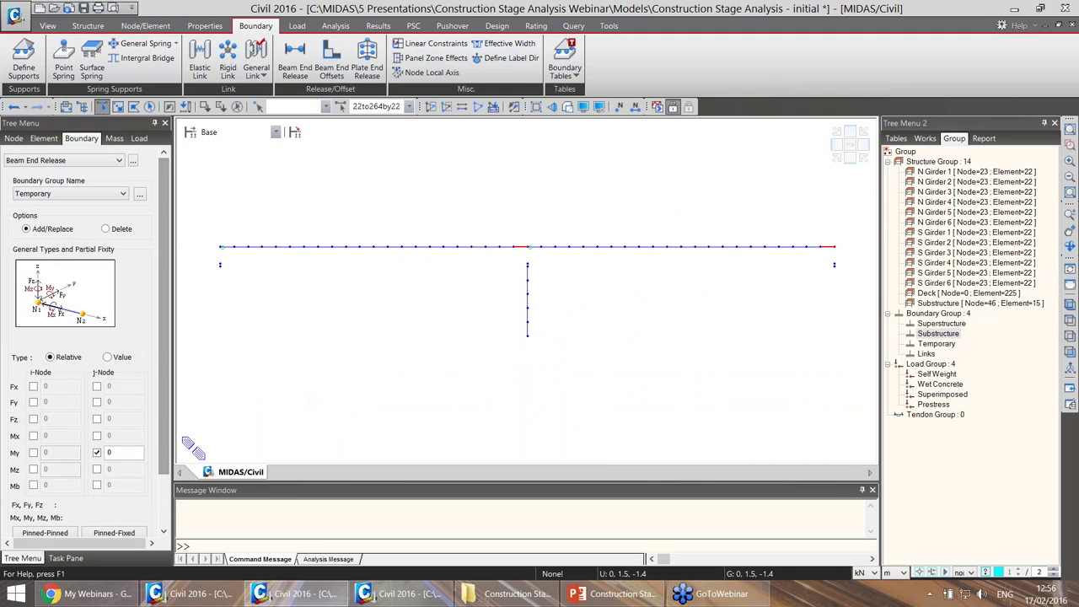
pyautogui.scroll(-3, 166, 218)
pyautogui.click(80, 513)
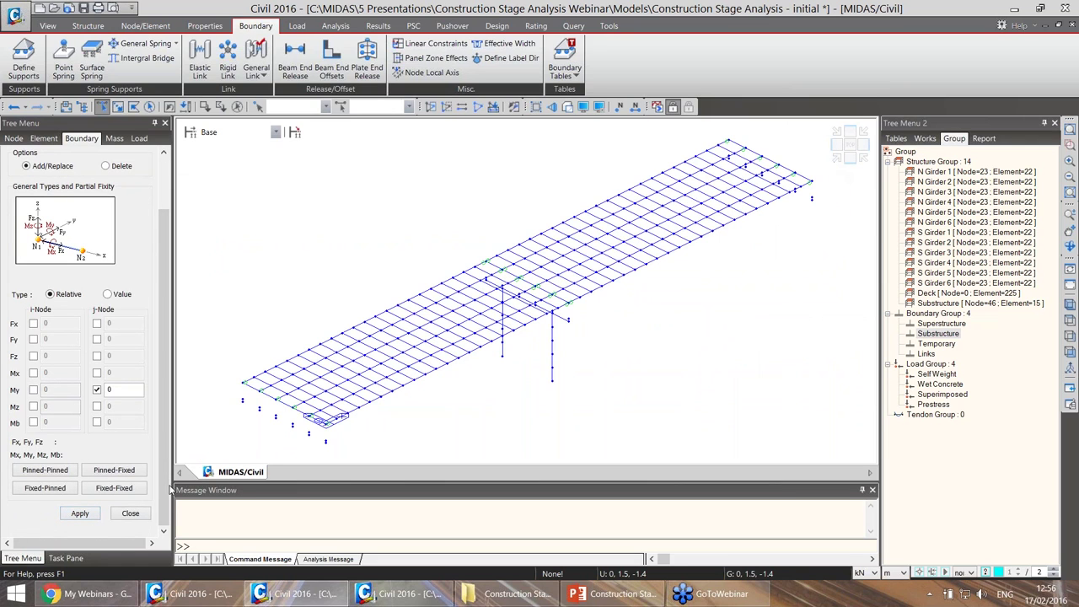
pyautogui.click(130, 513)
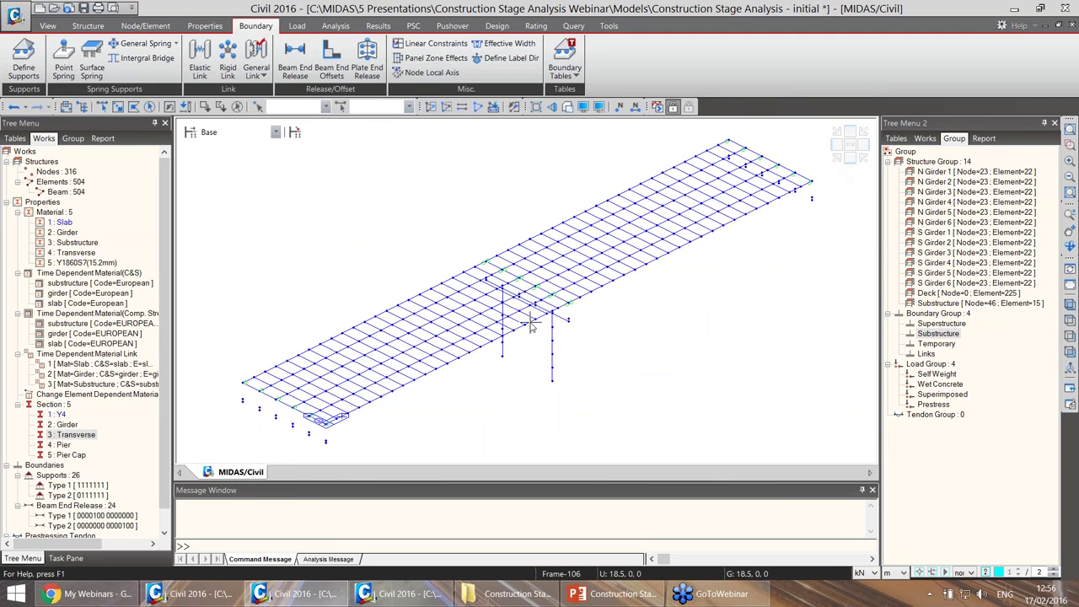
# Set up a rigid link in the Links boundary group with near-corner girder node 1 as master and all Rigid Body degrees of freedom.
pyautogui.scroll(6, 428, 335)
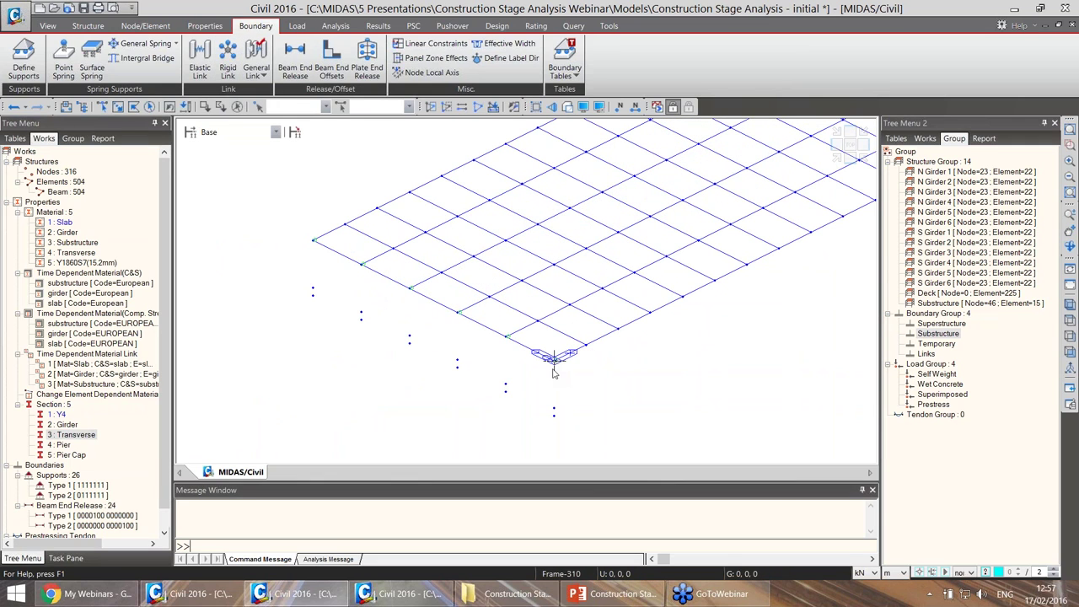
pyautogui.hotkey('ctrl', 'h')
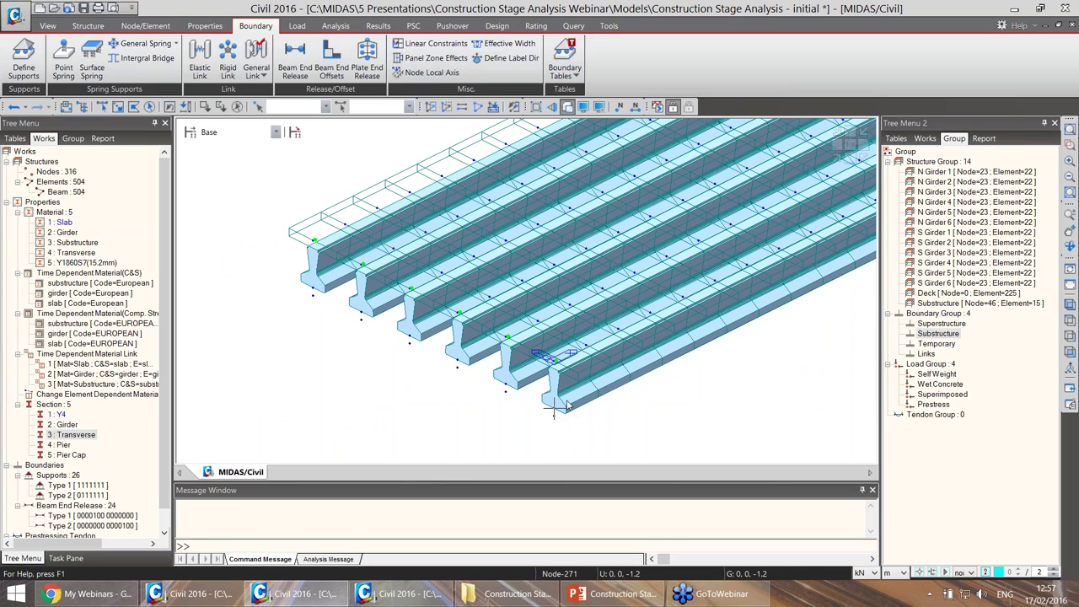
pyautogui.click(567, 106)
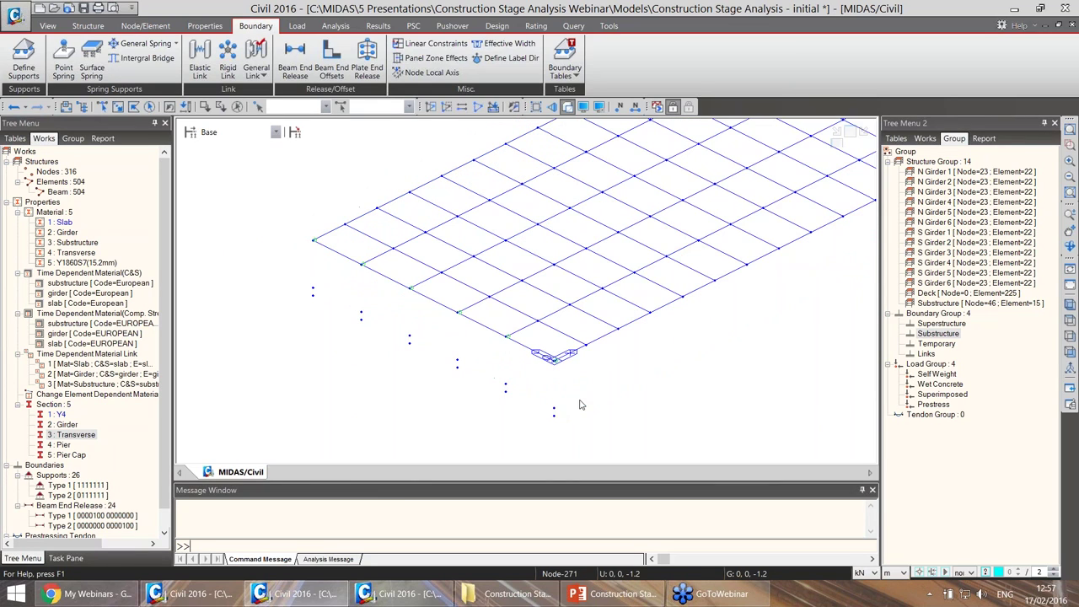
pyautogui.click(227, 67)
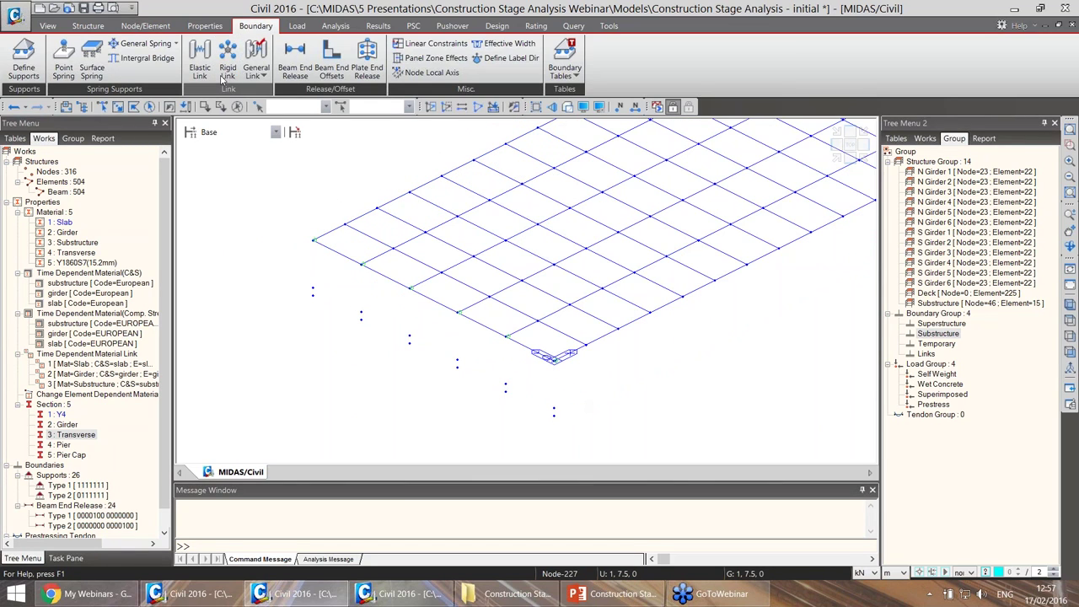
pyautogui.click(78, 194)
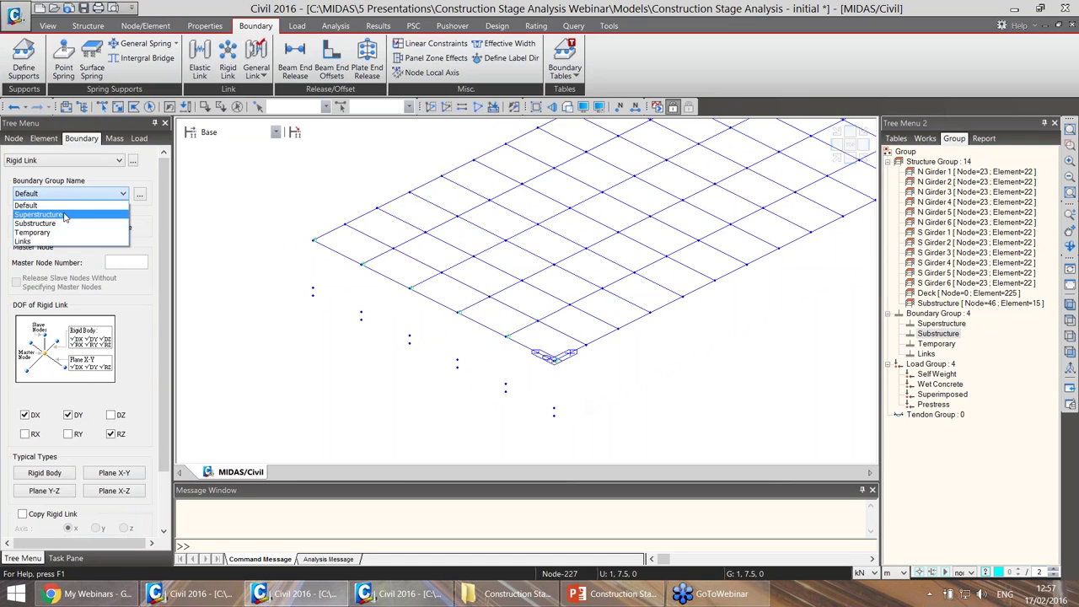
pyautogui.click(26, 241)
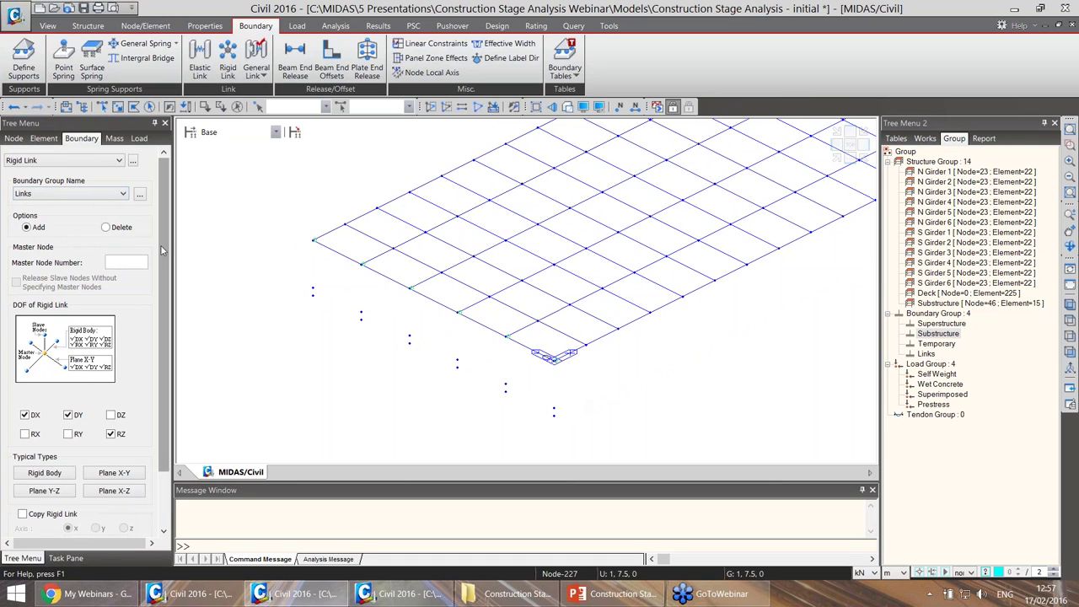
pyautogui.click(126, 262)
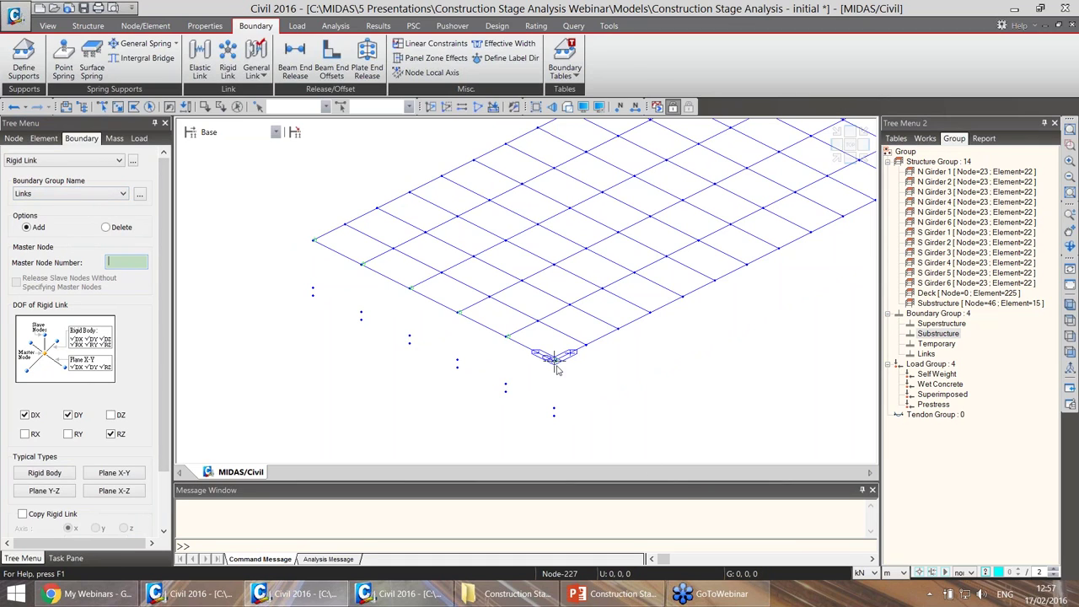
pyautogui.click(554, 412)
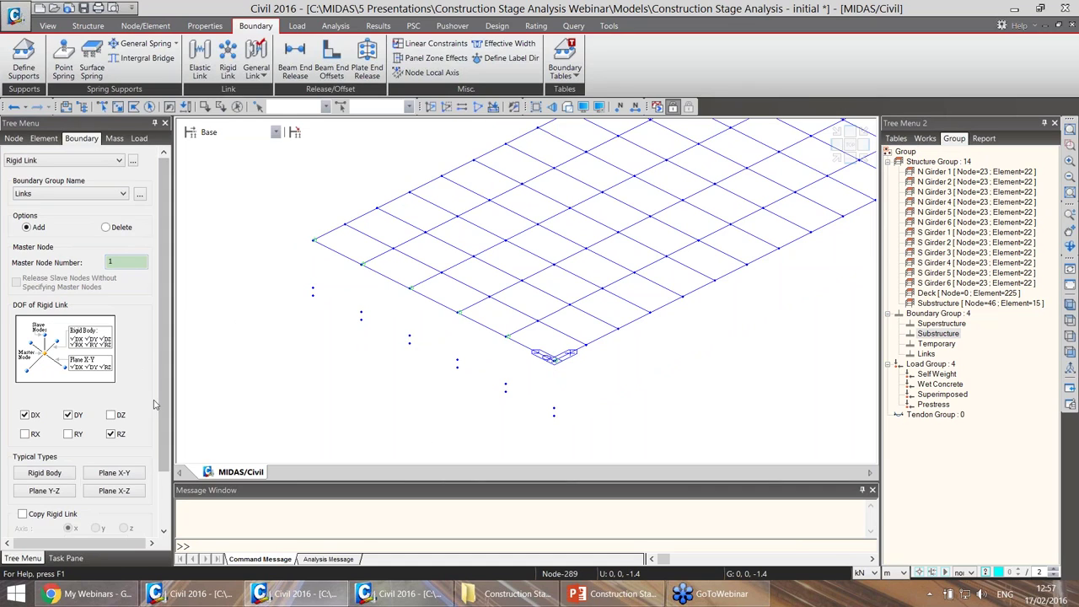
pyautogui.scroll(-1, 157, 396)
pyautogui.click(70, 442)
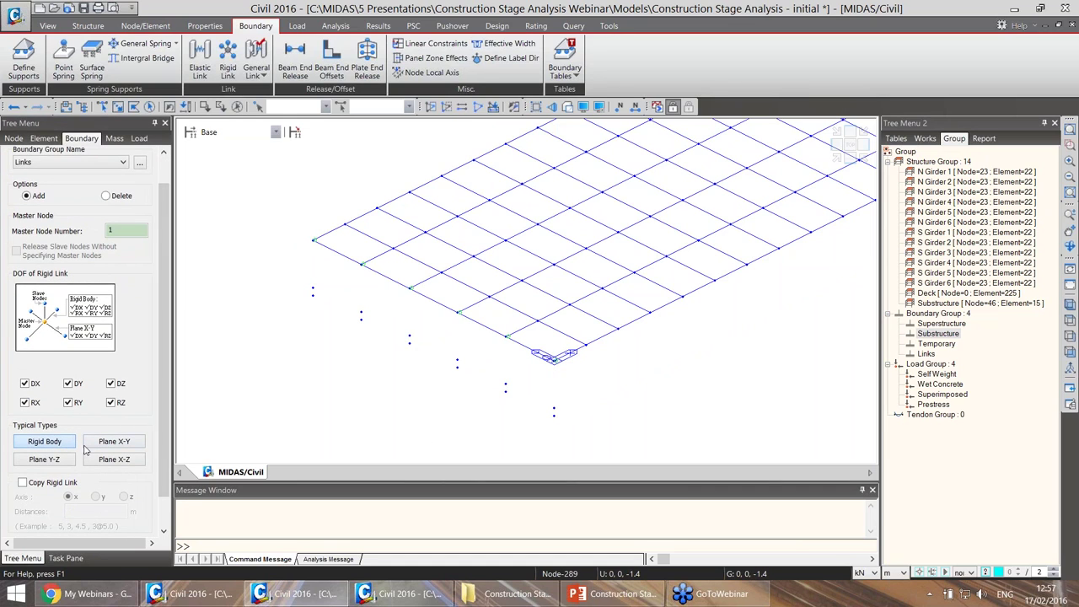
pyautogui.click(44, 484)
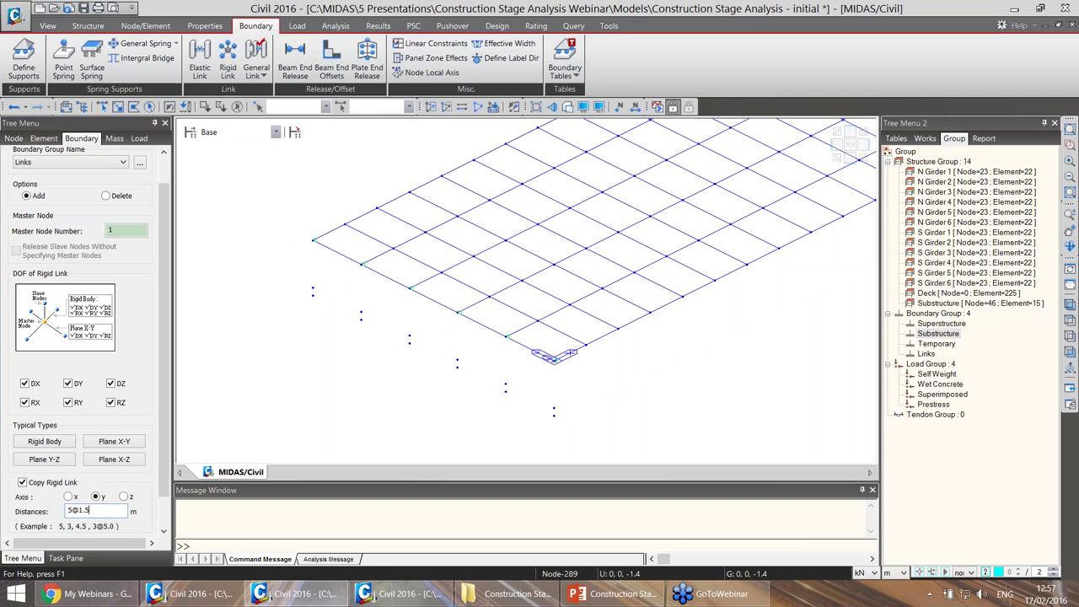
pyautogui.click(554, 407)
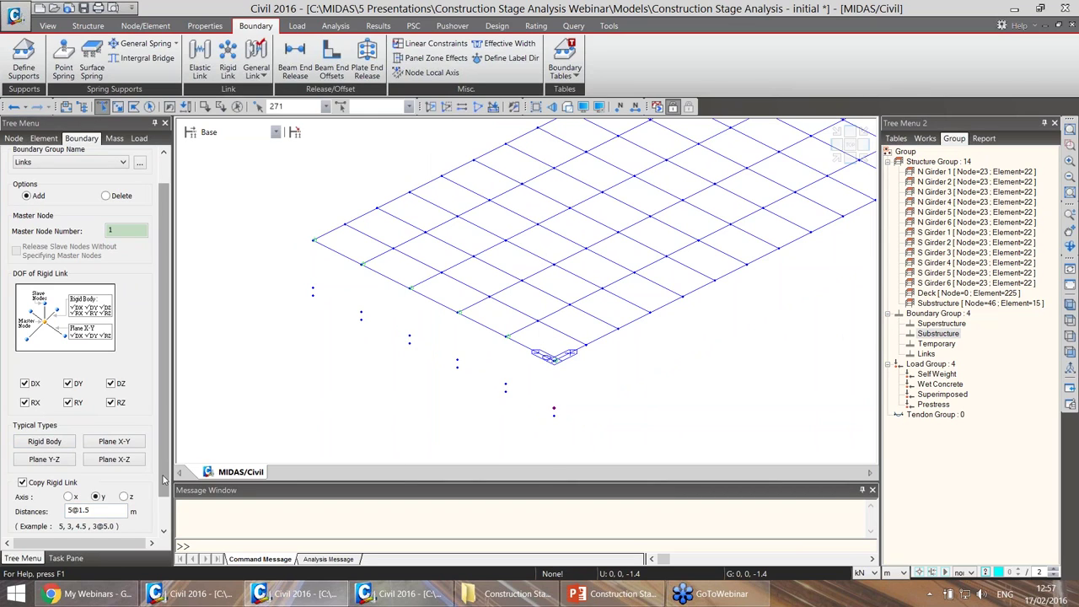
pyautogui.click(165, 529)
pyautogui.click(80, 510)
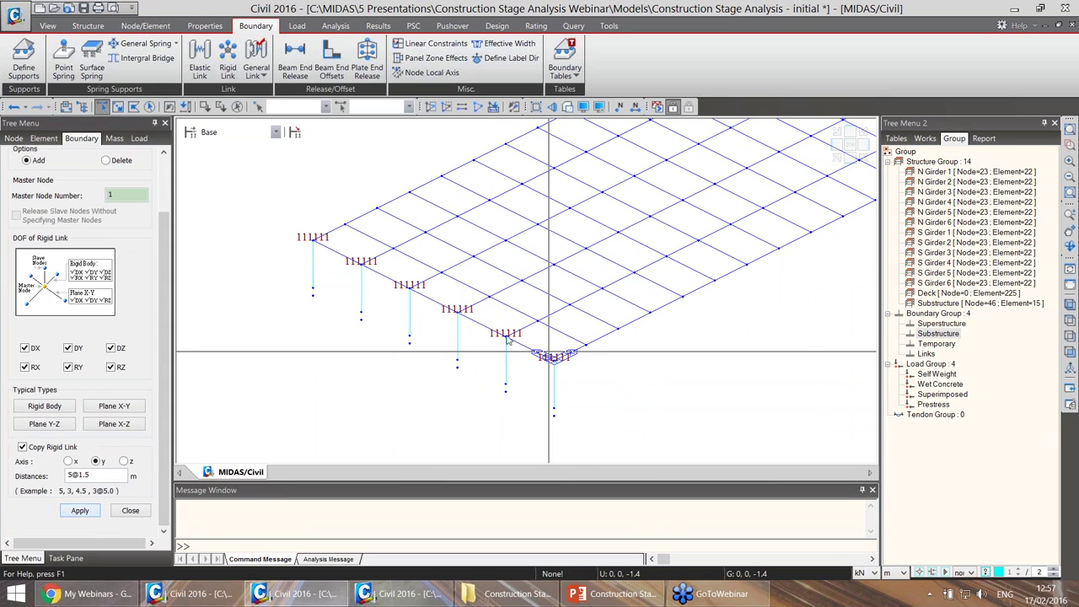
# Add the same copied rigid links over the pier, with girder node 23 as master and node 272 above the pier cap end as slave.
pyautogui.scroll(2, 163, 209)
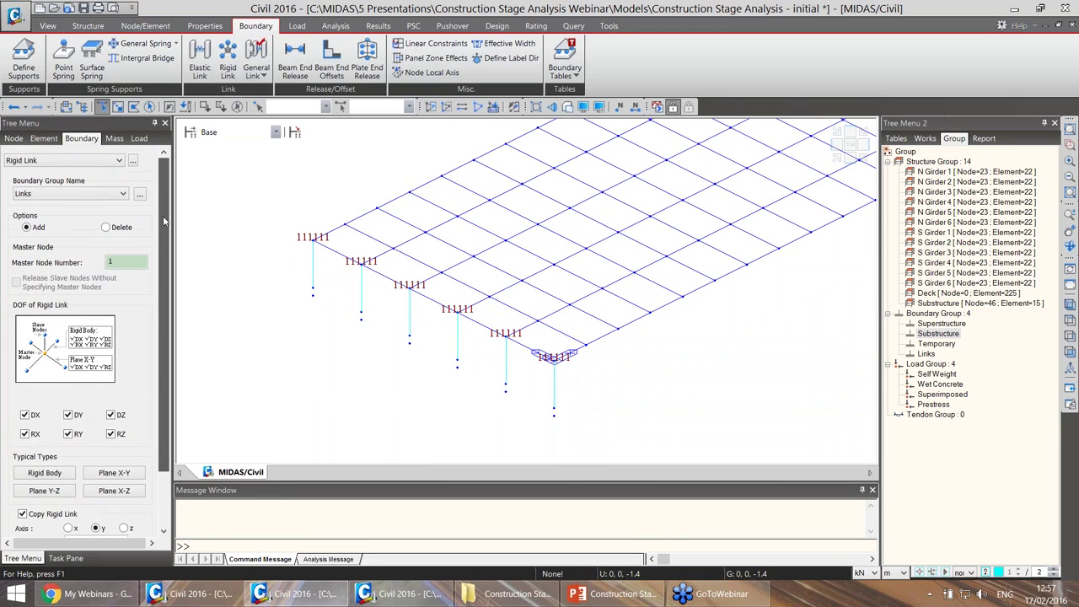
pyautogui.scroll(-2, 163, 208)
pyautogui.scroll(3, 239, 281)
pyautogui.moveTo(506, 295); pyautogui.dragTo(706, 323, button='middle')
pyautogui.click(670, 317)
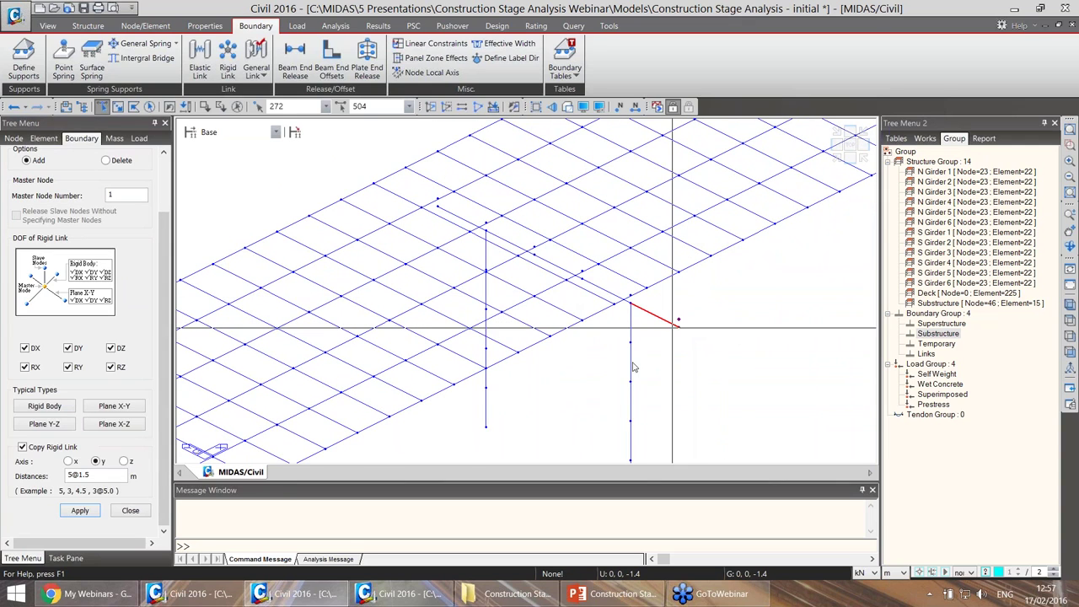
pyautogui.press('Delete')
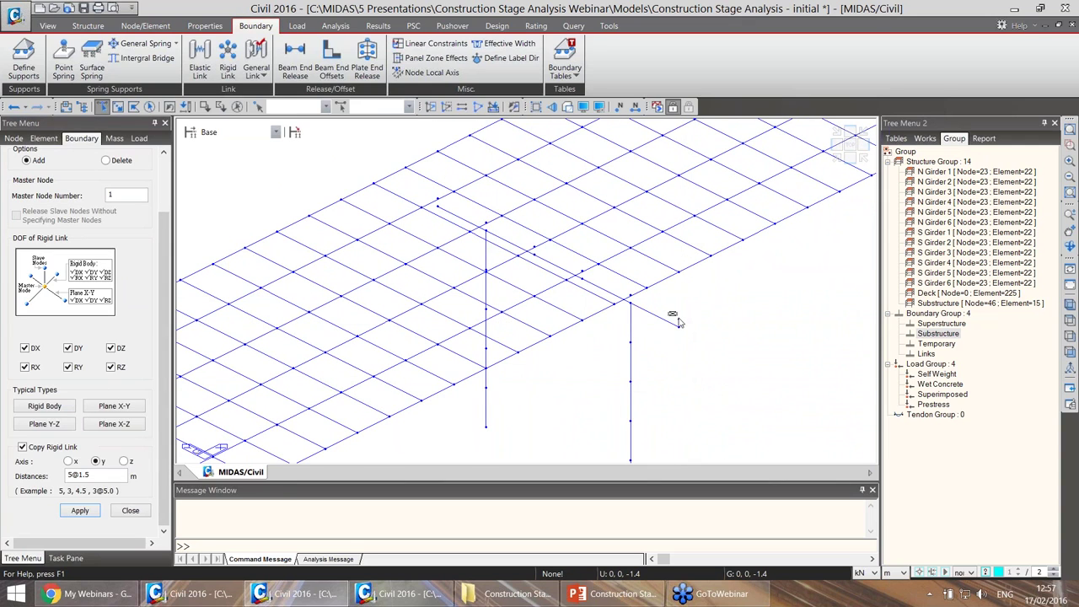
pyautogui.click(677, 320)
pyautogui.click(127, 195)
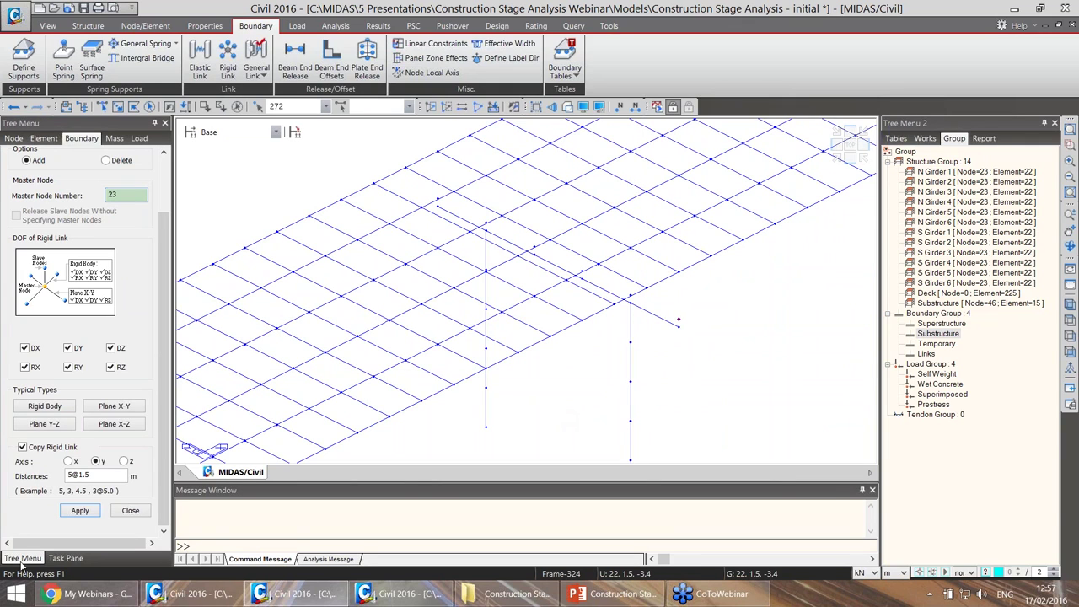
pyautogui.click(80, 511)
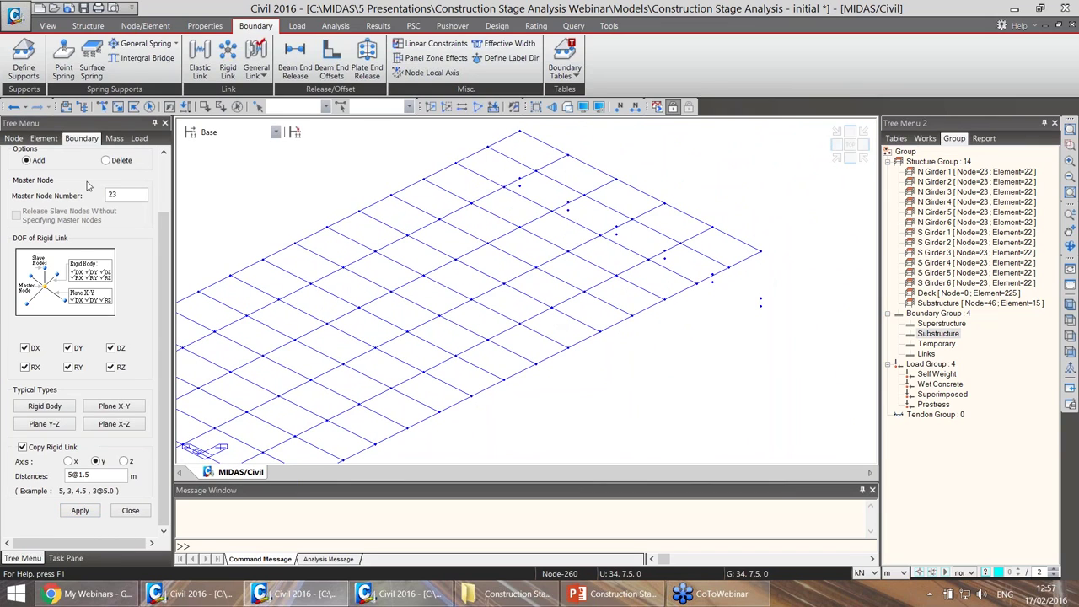
# Add the same copied rigid links at the far deck end, with master node 45 and upper support node 273, and finish rigid links.
pyautogui.click(118, 194)
pyautogui.click(760, 305)
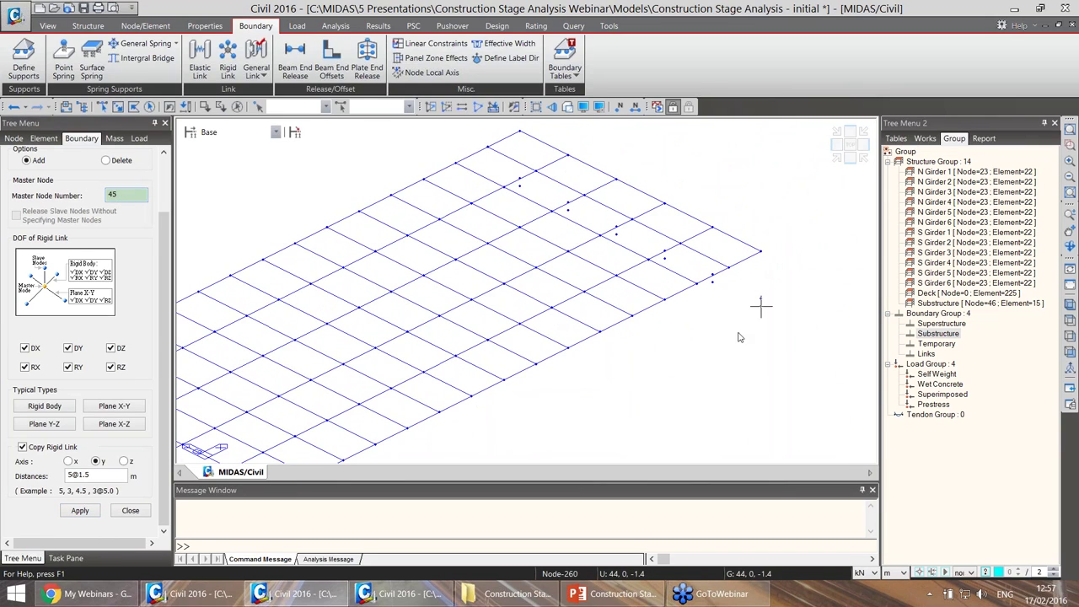
pyautogui.click(760, 300)
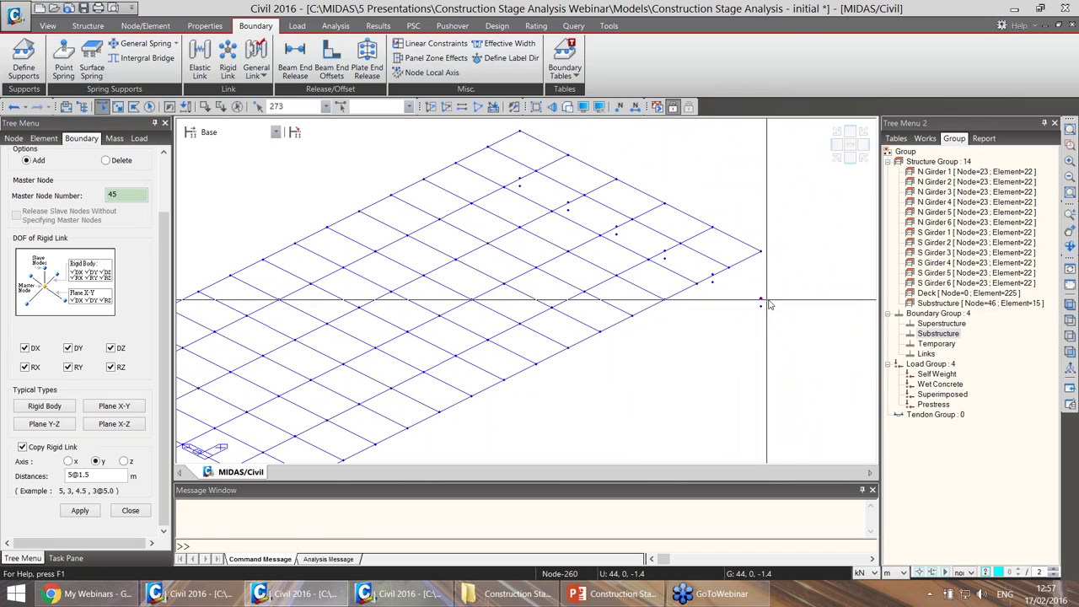
pyautogui.click(81, 510)
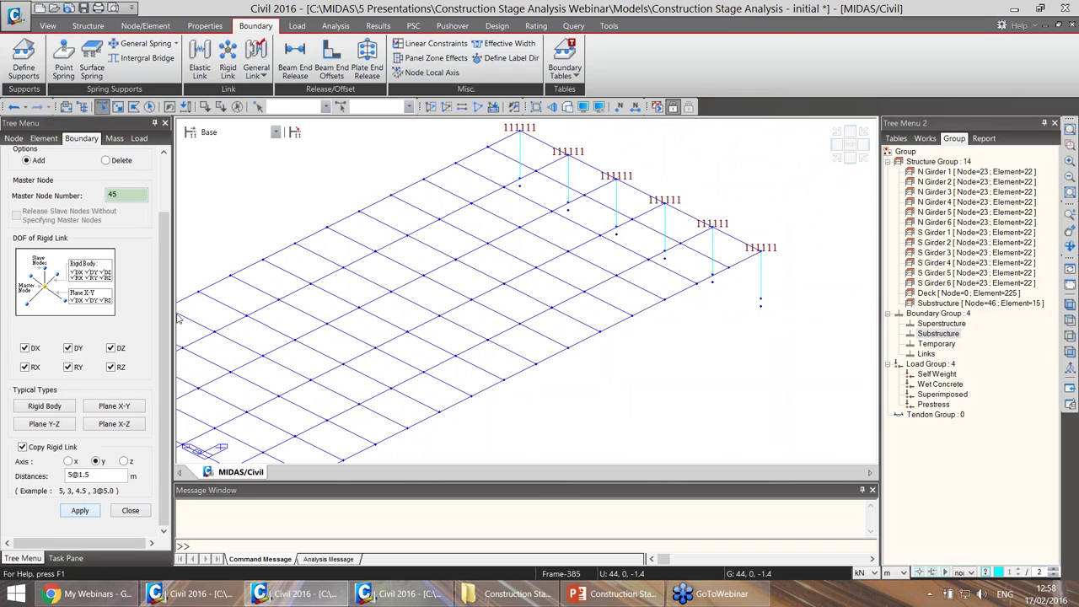
pyautogui.click(131, 510)
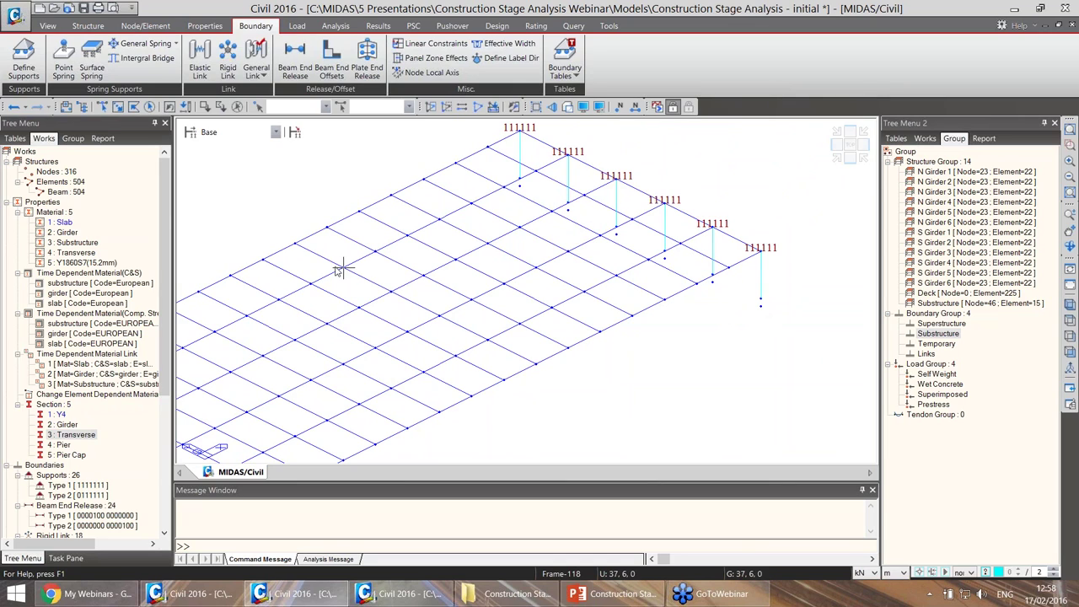
pyautogui.click(200, 67)
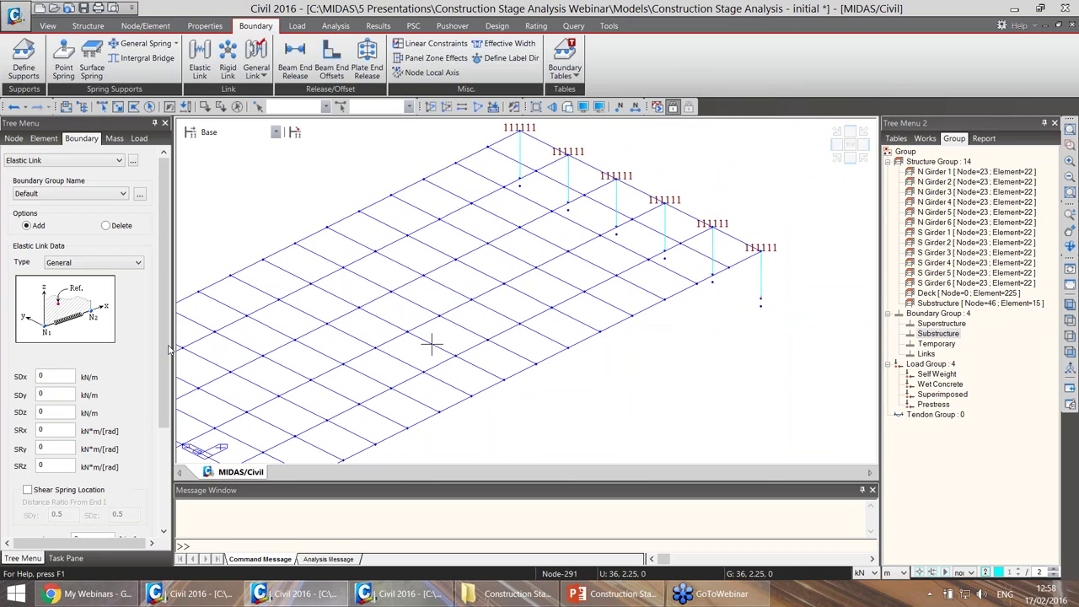
pyautogui.click(109, 262)
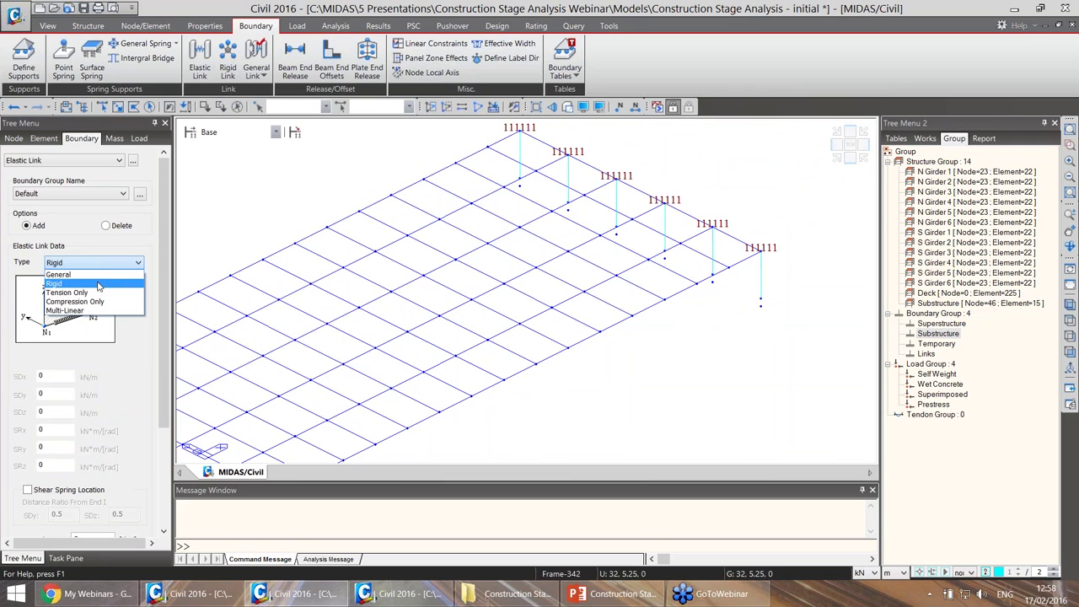
pyautogui.click(68, 285)
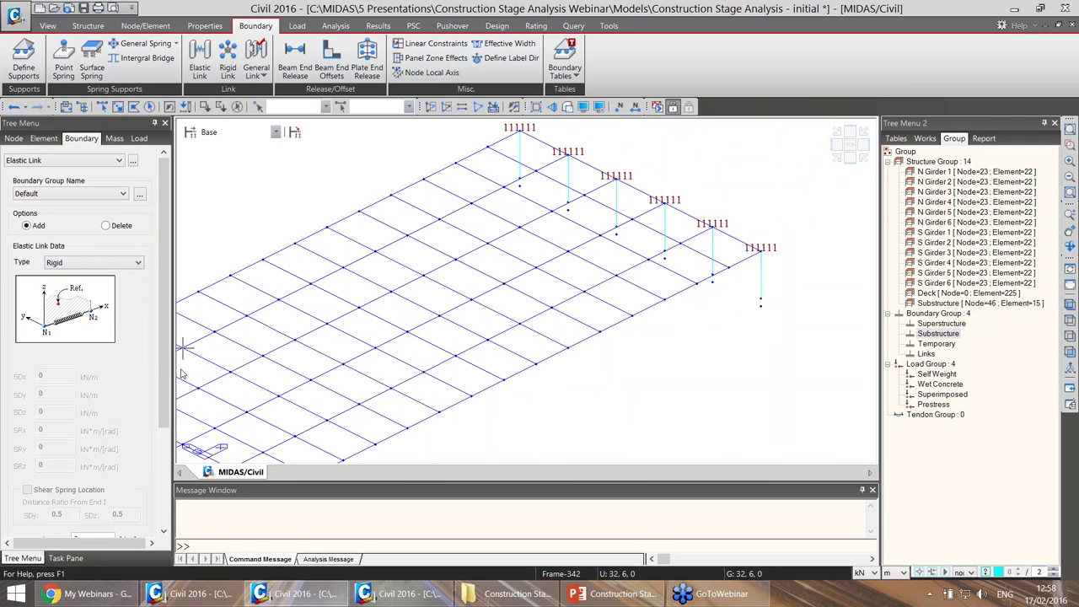
pyautogui.click(71, 193)
pyautogui.click(55, 242)
pyautogui.moveTo(165, 265); pyautogui.dragTo(165, 363)
pyautogui.click(23, 442)
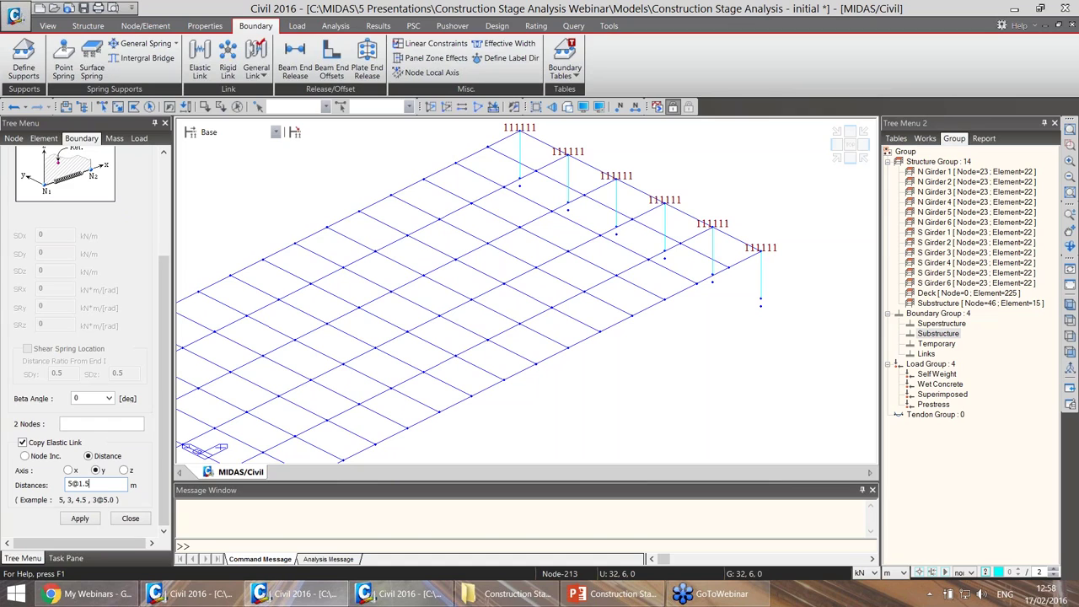
# Add the copied rigid elastic links at the far deck end, between the upper and lower support nodes of the outermost girder.
pyautogui.click(89, 424)
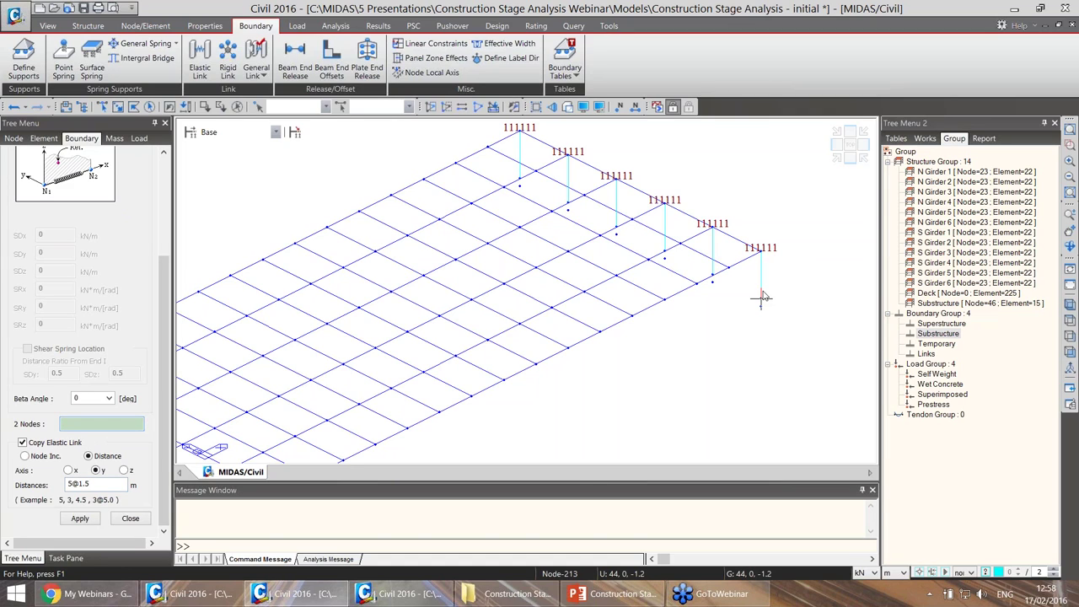
pyautogui.scroll(3, 25, 165)
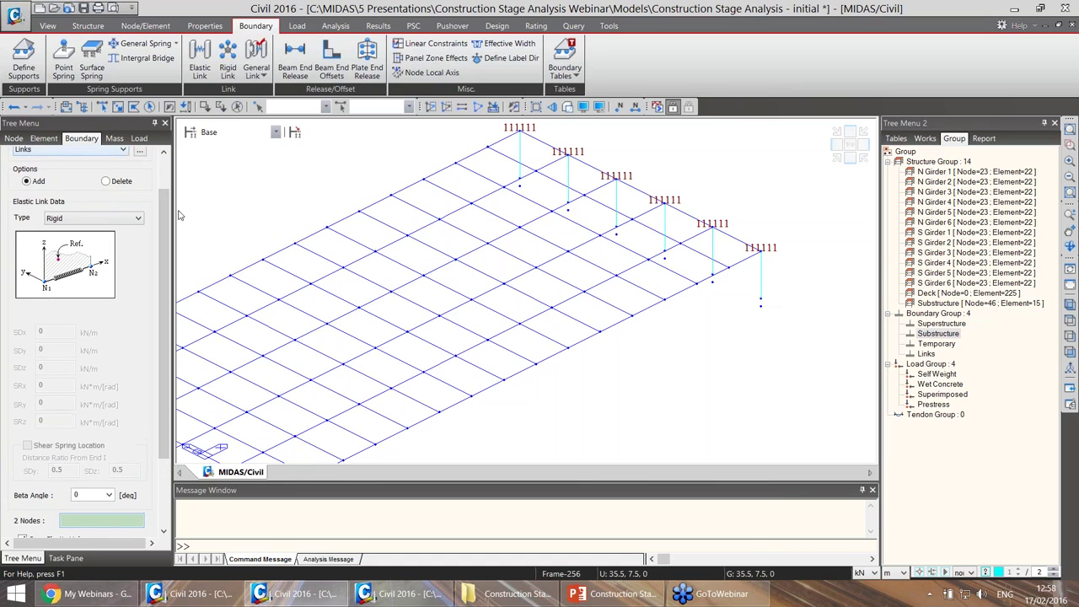
pyautogui.moveTo(167, 221); pyautogui.dragTo(163, 301)
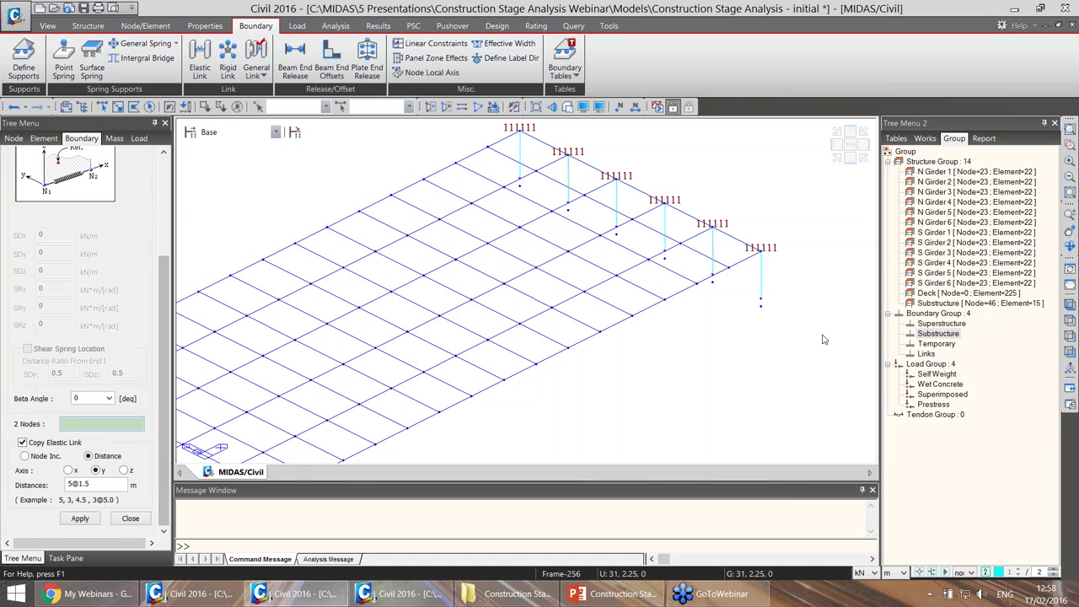
pyautogui.click(760, 299)
pyautogui.click(760, 299)
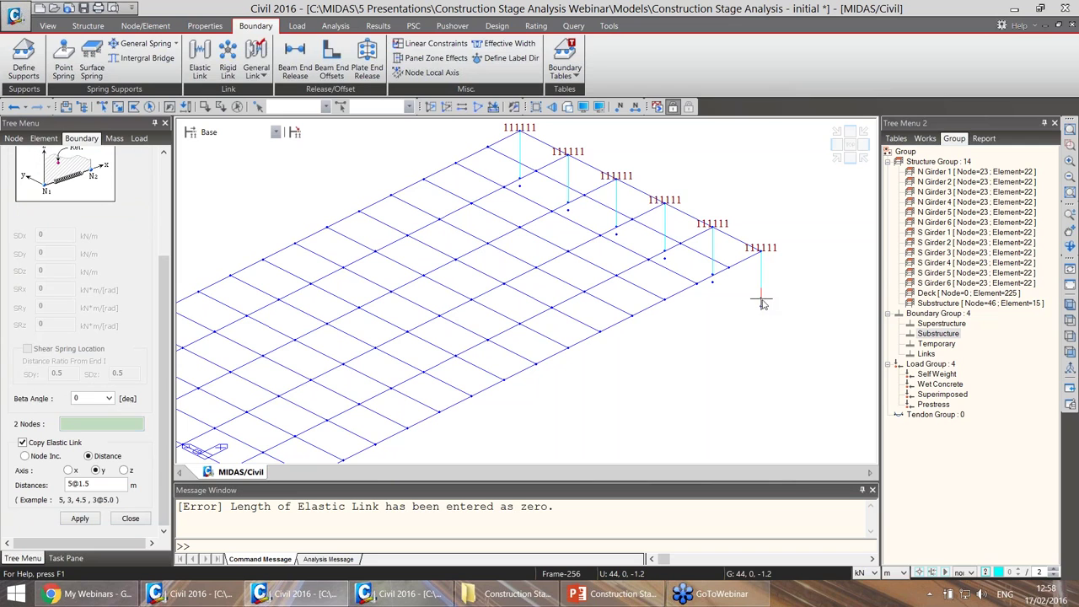
# Add the same copied elastic links over the pier from node 272 and at the near deck end from node 271, and finish elastic links.
pyautogui.moveTo(602, 374); pyautogui.dragTo(500, 380, button='middle')
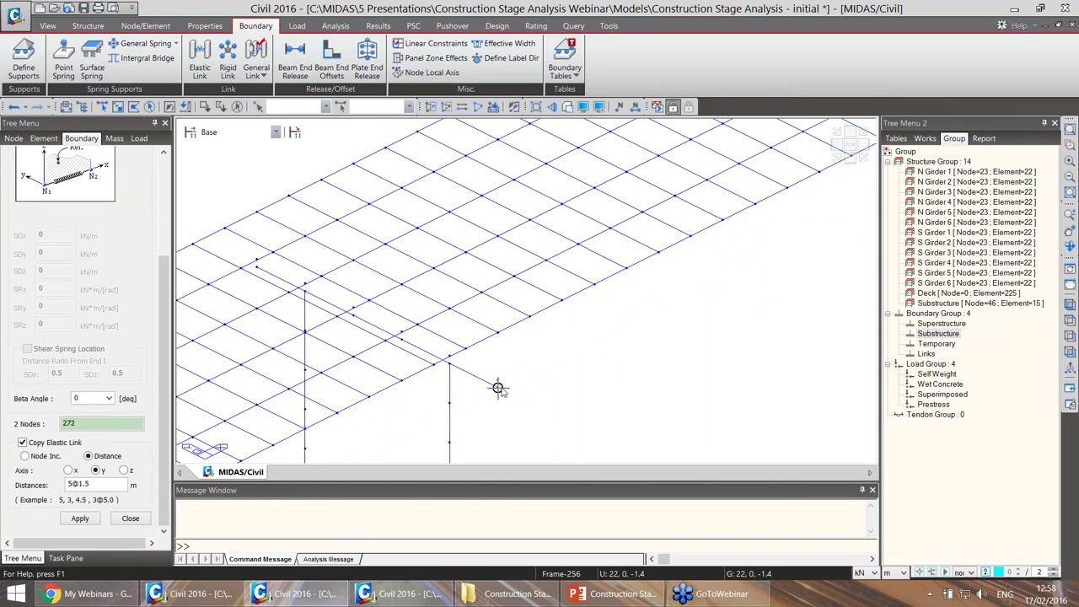
pyautogui.moveTo(498, 383)
pyautogui.mouseDown(button='middle')
pyautogui.moveTo(637, 323)
pyautogui.moveTo(462, 379)
pyautogui.moveTo(554, 318)
pyautogui.moveTo(417, 409)
pyautogui.mouseUp(button='middle')
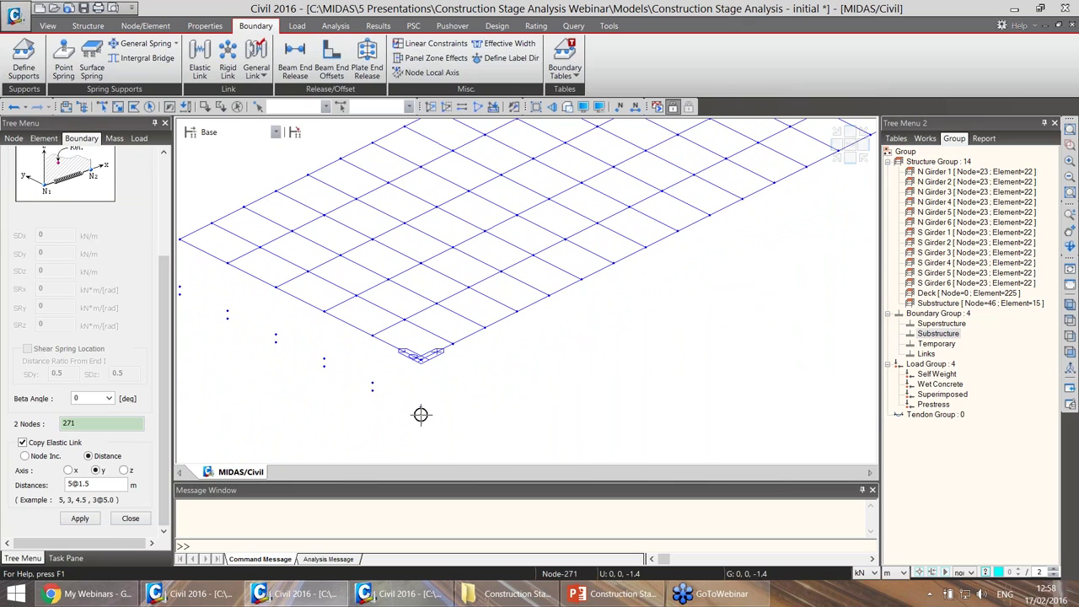
pyautogui.click(135, 518)
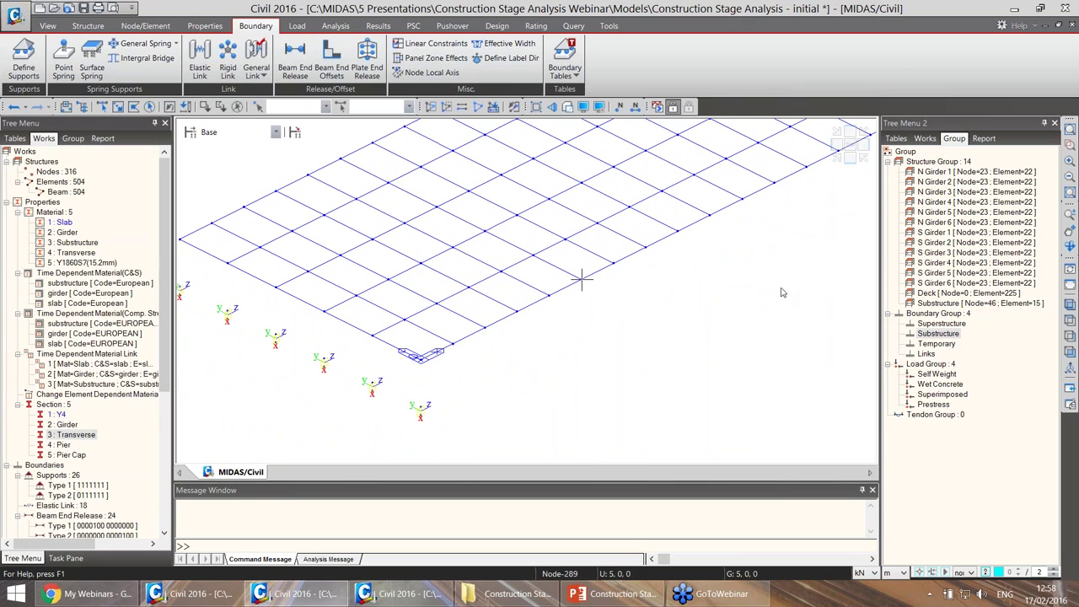
# Examine the whole bridge model by highlighting the Temporary, Links and Superstructure boundary groups, and review the list of defined boundaries.
pyautogui.hotkey('ctrl', 'f')
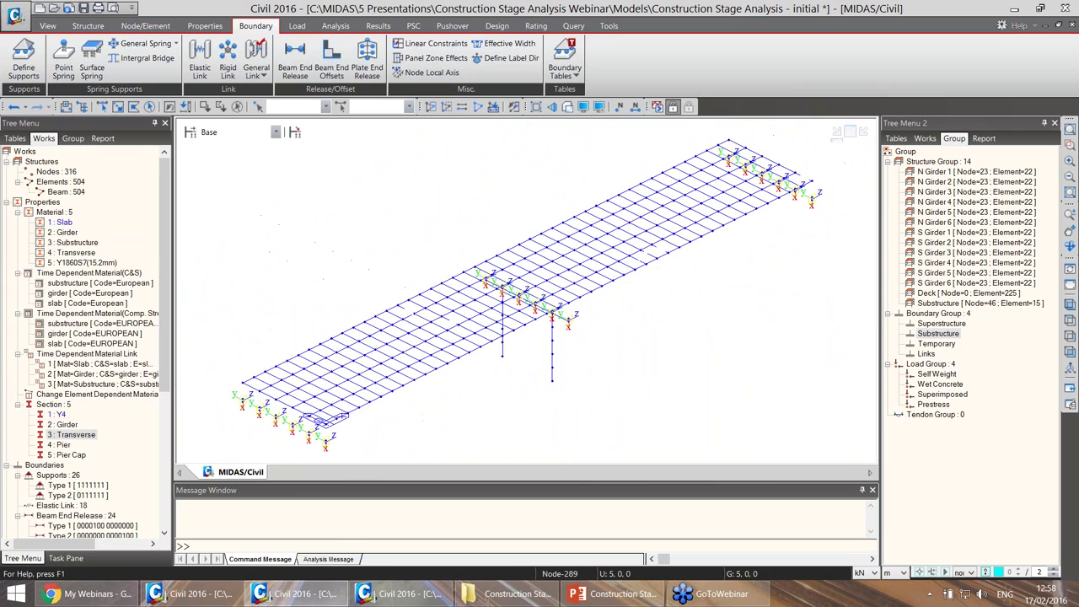
pyautogui.click(1071, 269)
pyautogui.rightClick(1071, 270)
pyautogui.click(695, 430)
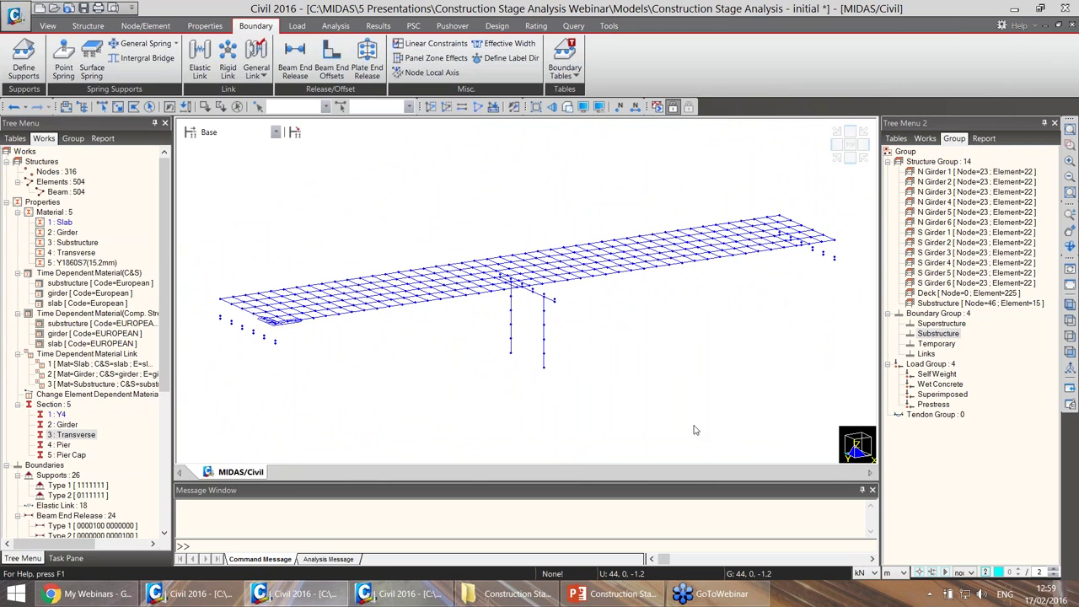
pyautogui.click(935, 343)
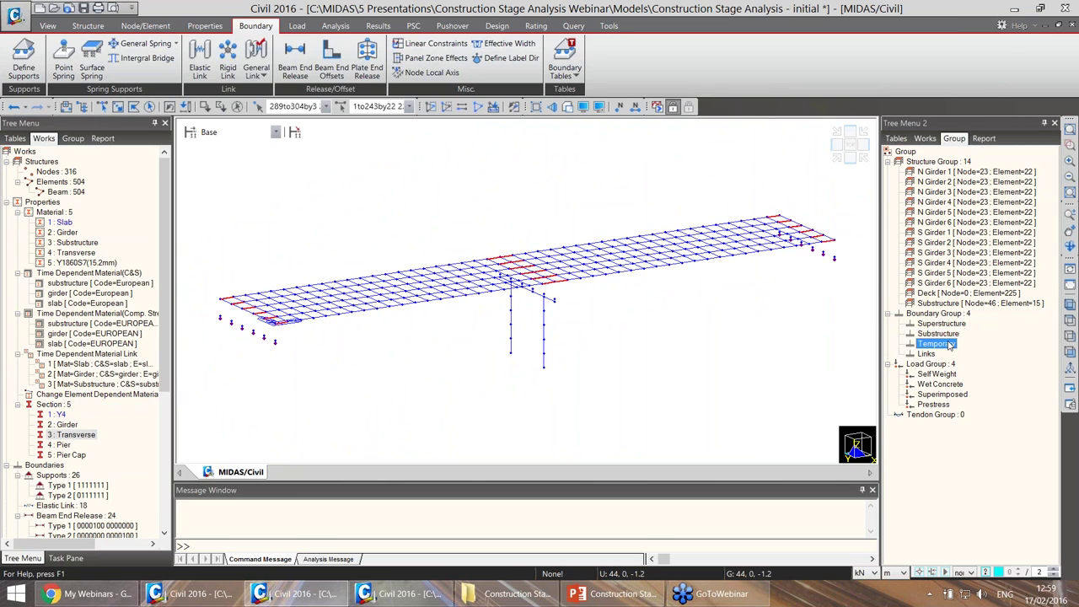
pyautogui.click(927, 354)
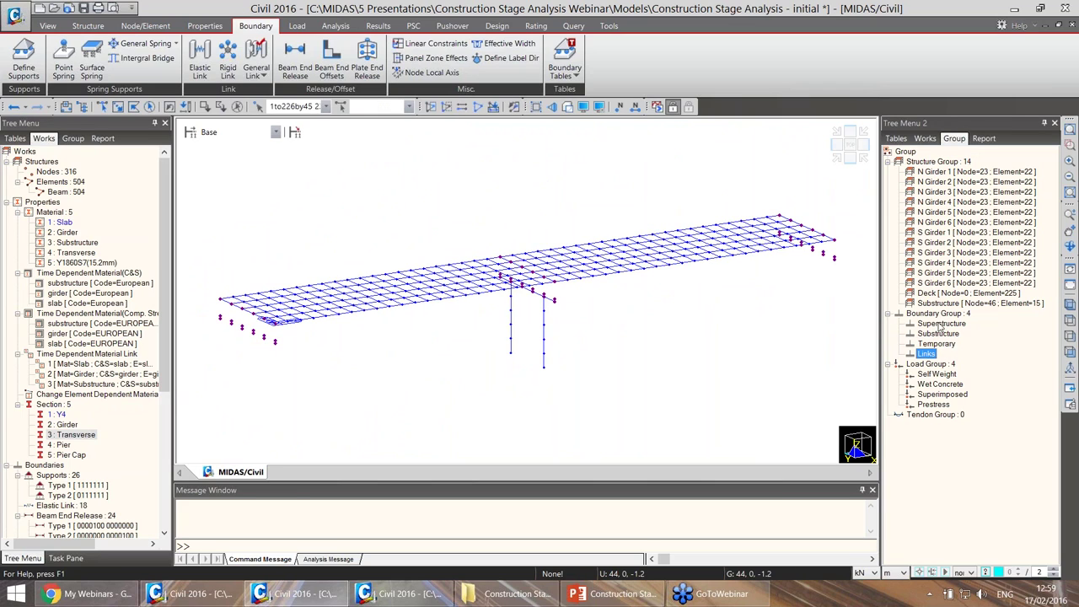
pyautogui.click(942, 325)
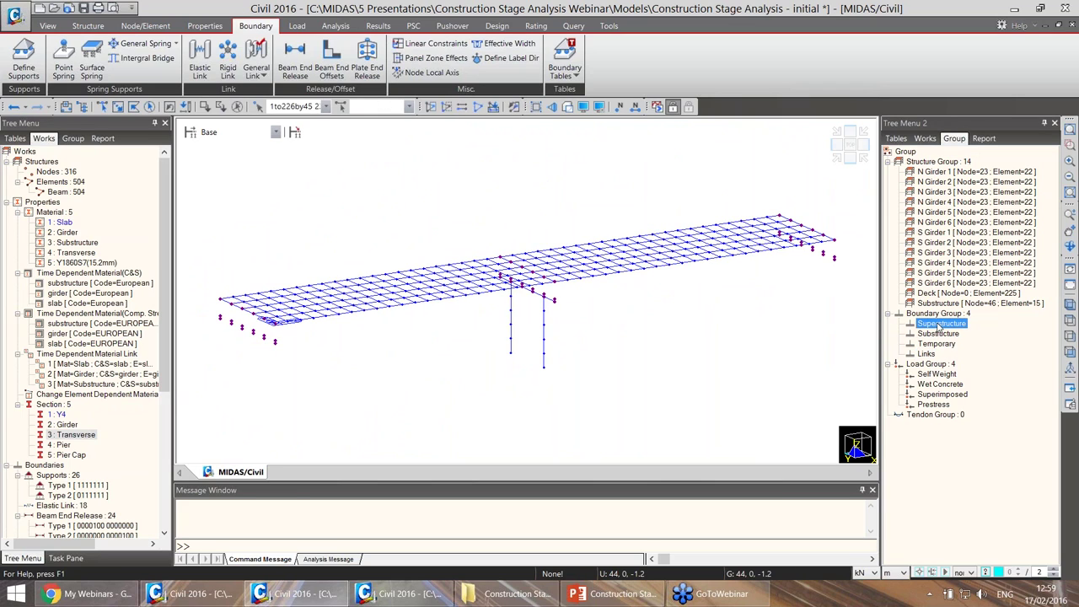
pyautogui.click(619, 376)
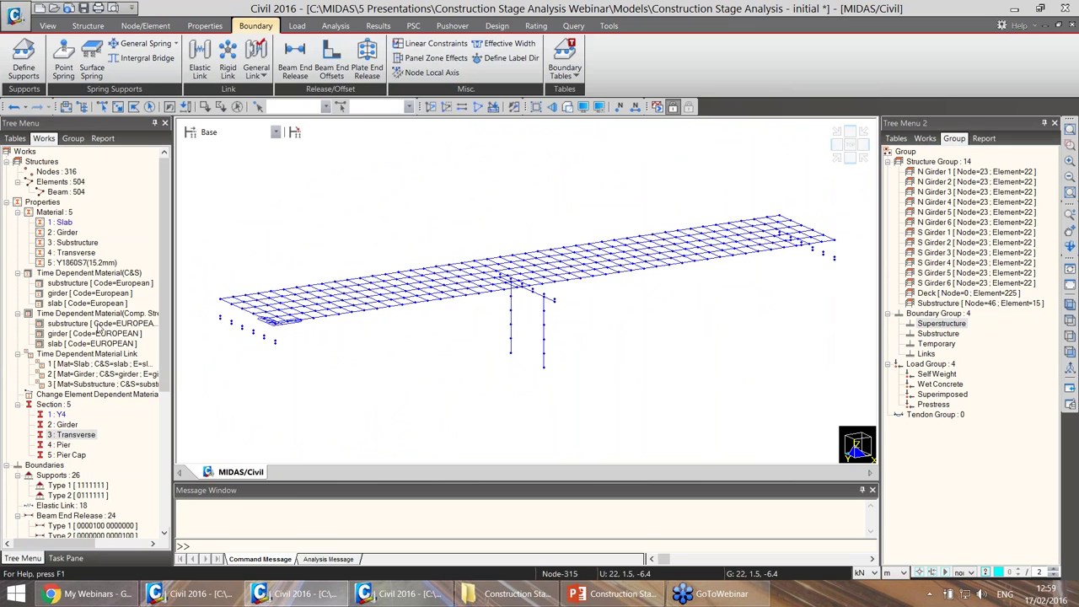
pyautogui.moveTo(166, 263); pyautogui.dragTo(168, 417)
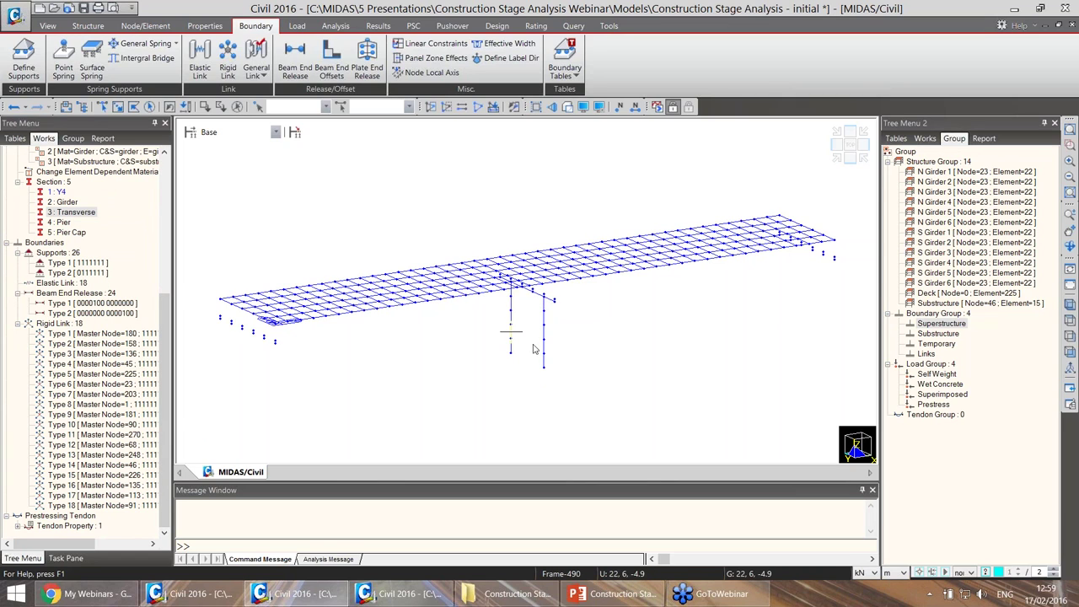
# Start a PSC bridge tendon template and assign the N Girder 1 elements 1to22 to it.
pyautogui.click(87, 26)
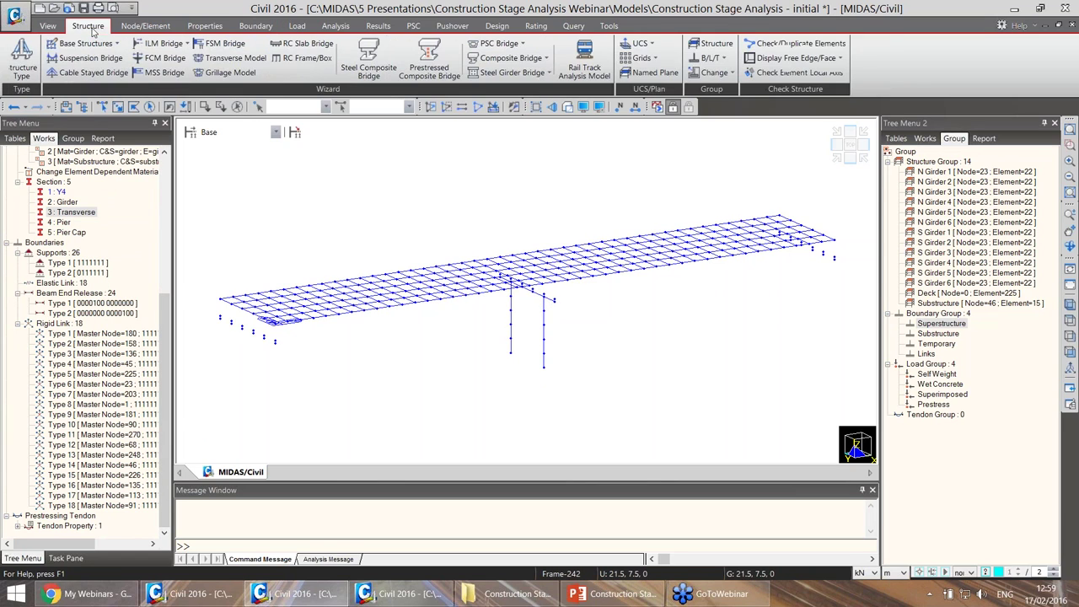
pyautogui.click(501, 43)
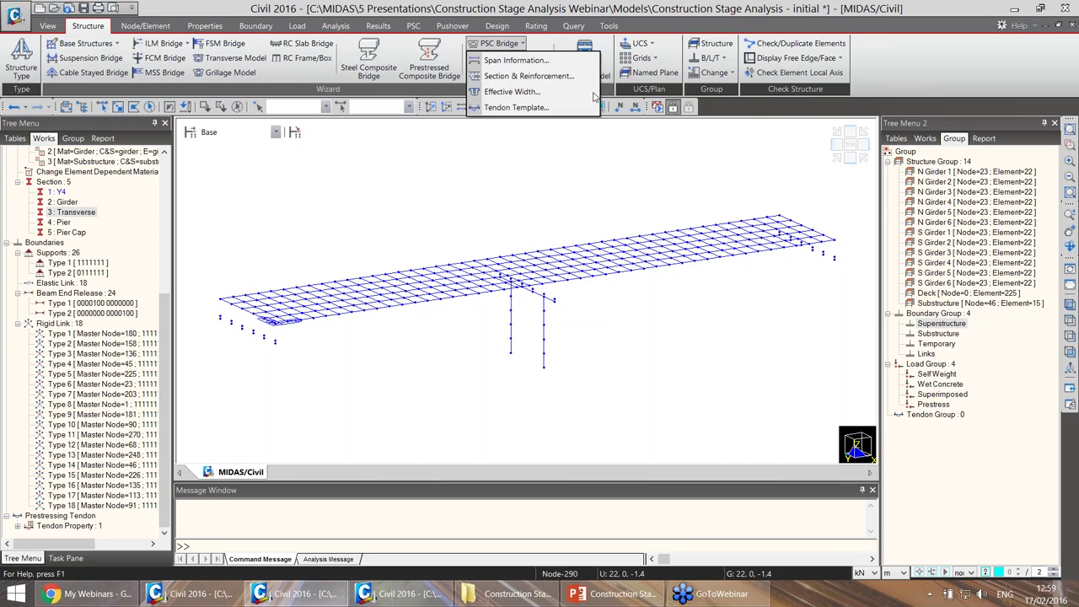
pyautogui.click(515, 103)
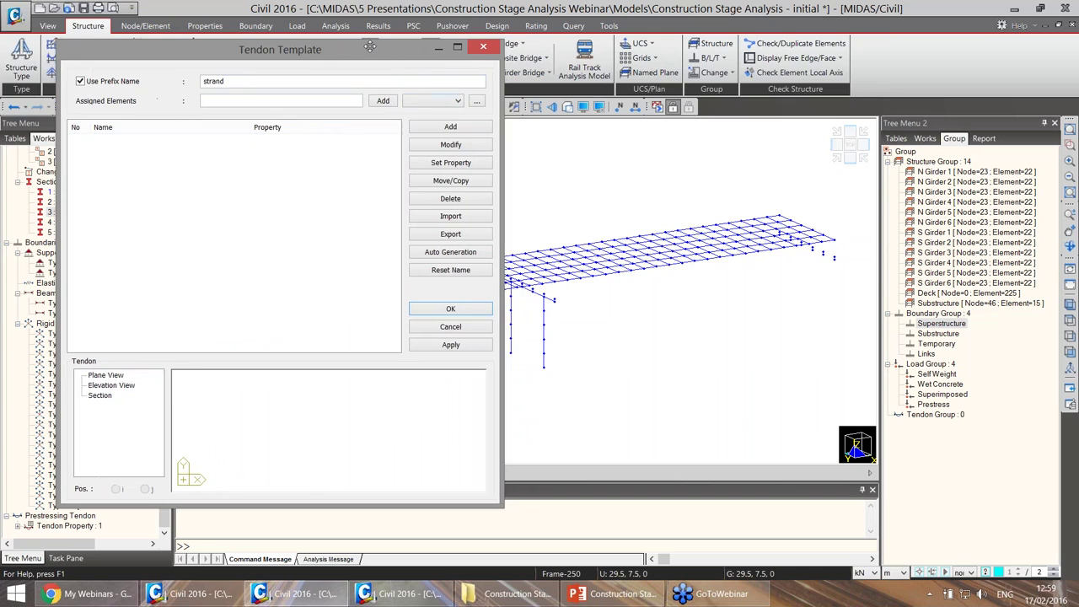
pyautogui.doubleClick(945, 172)
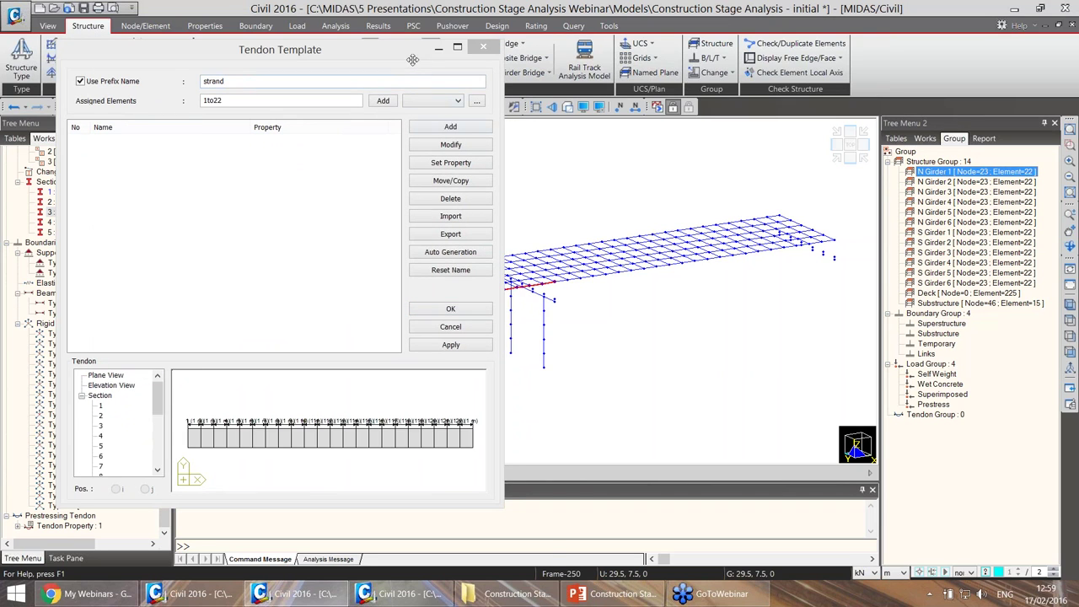
pyautogui.moveTo(679, 371); pyautogui.dragTo(409, 53)
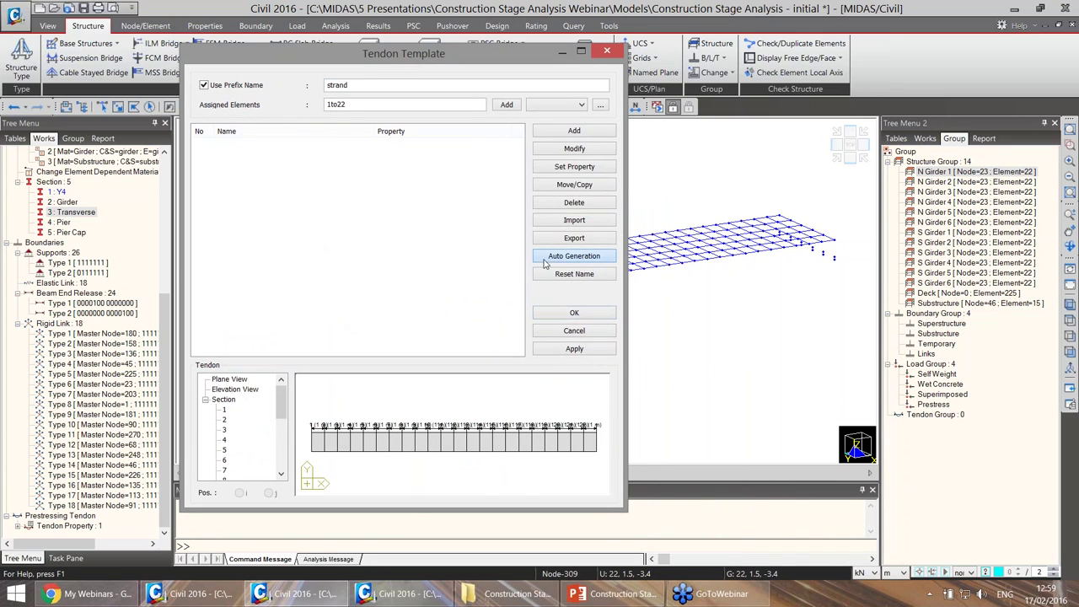
# Auto-generate the strands with tendon property tendon, code UK, type UK-Y, section Y4 and origin point 0.375, 0.000 m.
pyautogui.click(574, 255)
pyautogui.moveTo(480, 55); pyautogui.dragTo(430, 52)
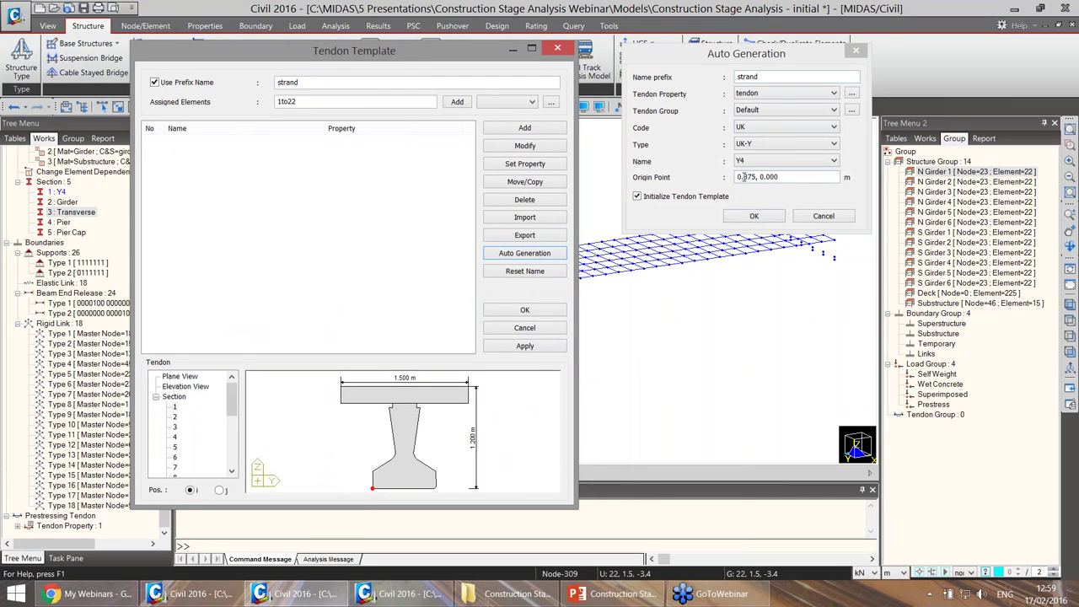
pyautogui.click(747, 143)
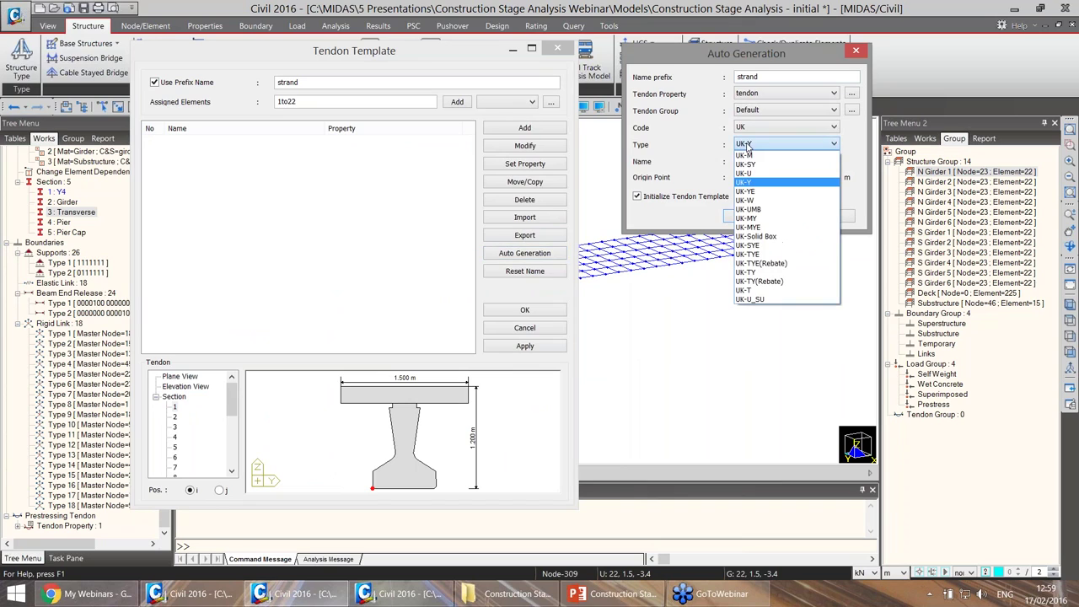
pyautogui.click(747, 145)
pyautogui.click(752, 161)
pyautogui.click(752, 161)
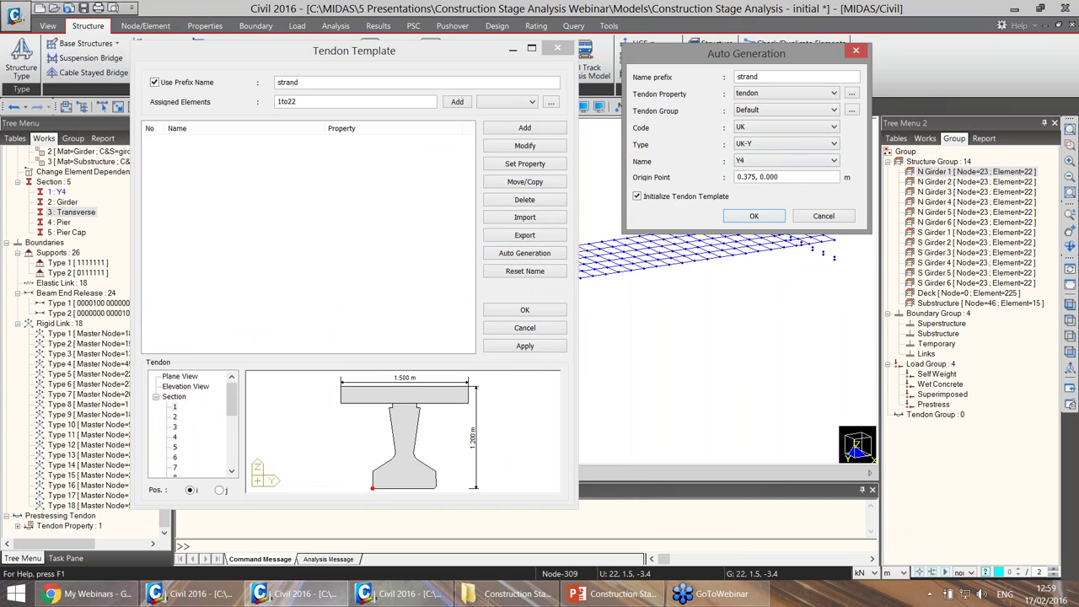
pyautogui.click(755, 218)
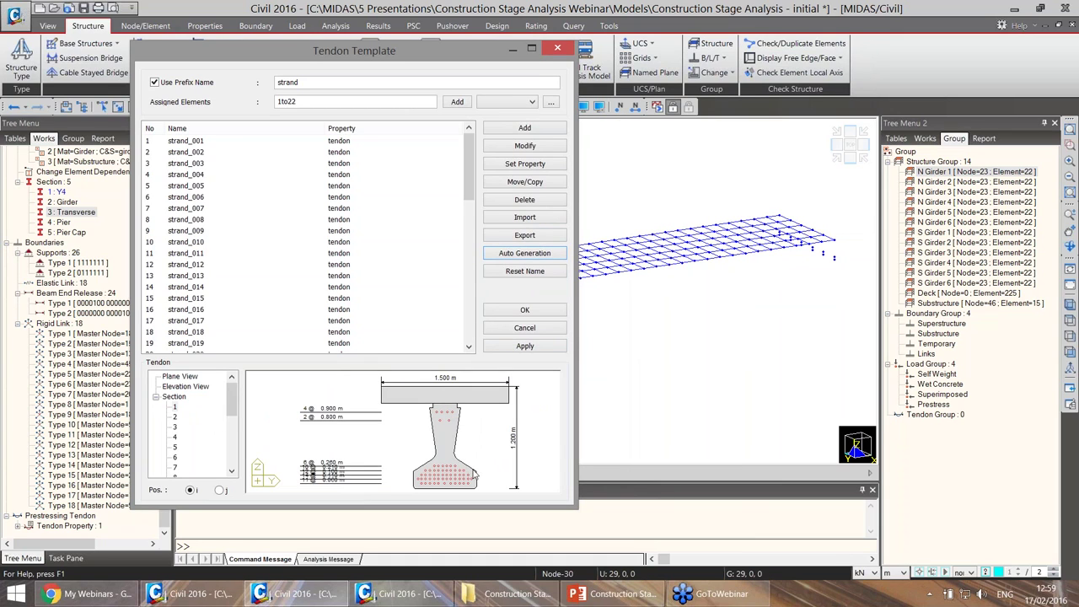
# Open the profile definition of strand_012 from the generated tendon list.
pyautogui.click(435, 477)
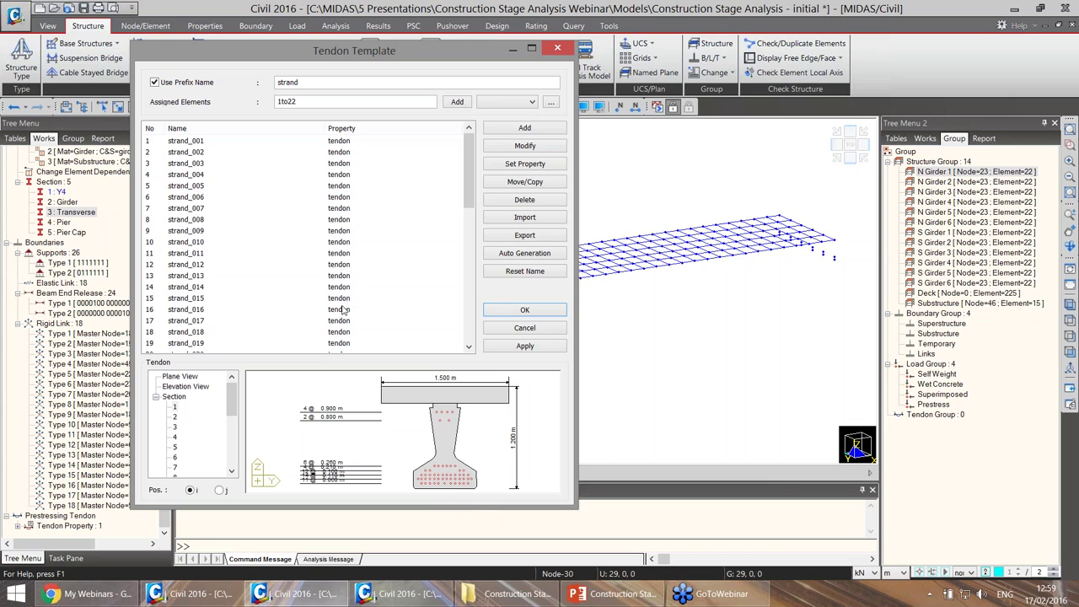
pyautogui.click(200, 266)
pyautogui.click(525, 146)
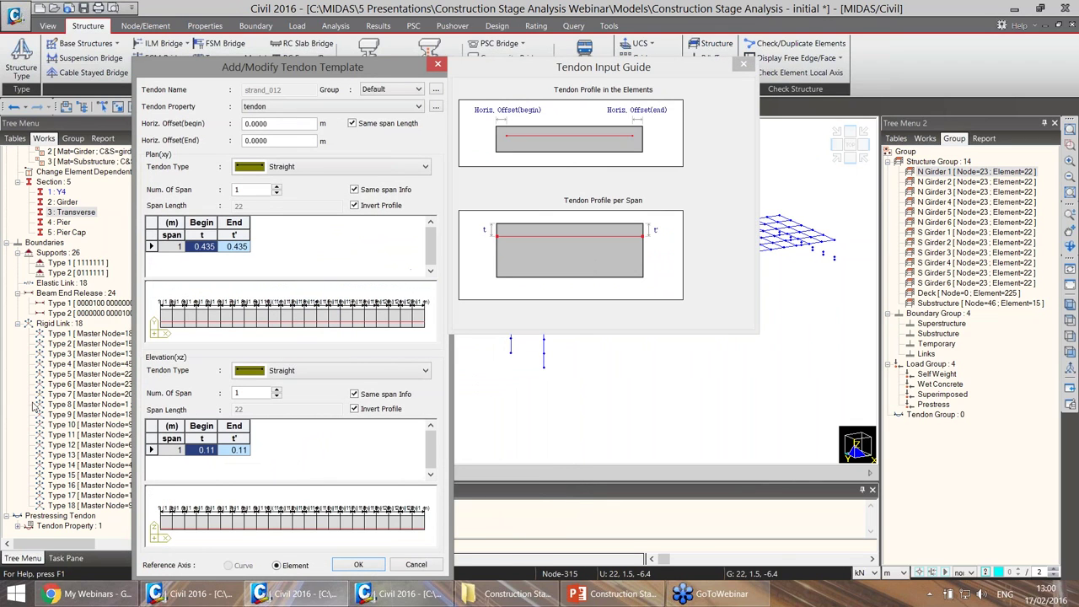
pyautogui.moveTo(332, 63); pyautogui.dragTo(287, 45)
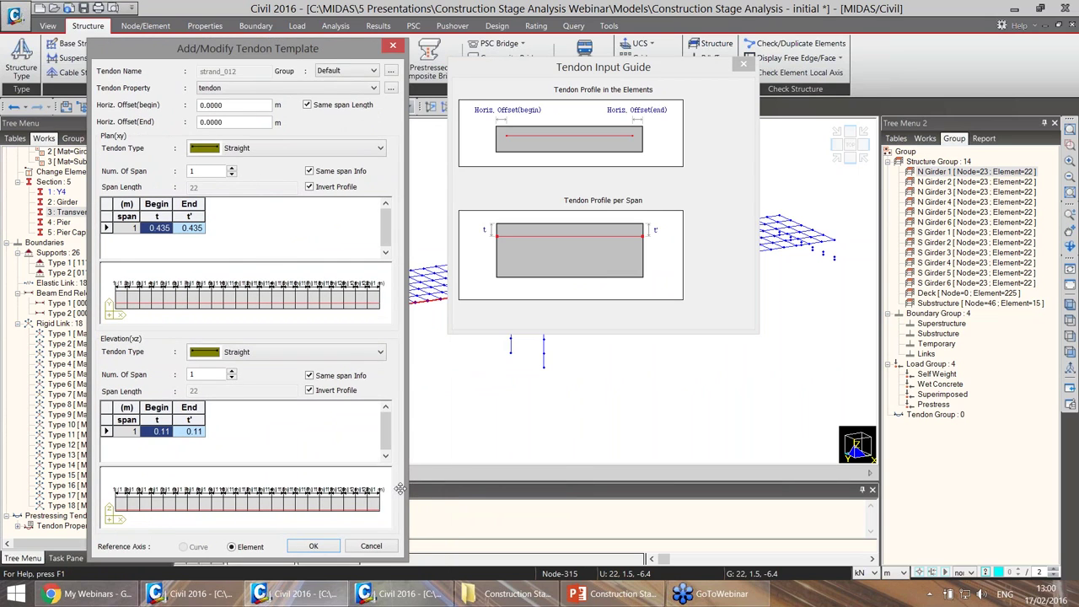
# Close the strand_012 tendon settings without changes and apply the strand tendon template to N Girder 1, elements 1to22.
pyautogui.click(388, 548)
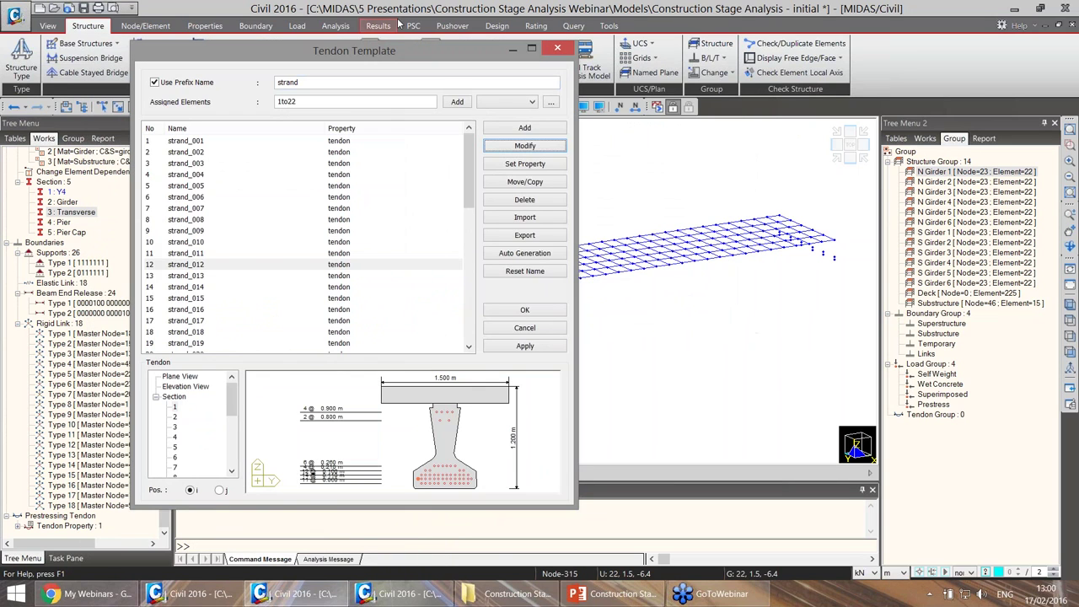
pyautogui.moveTo(382, 55); pyautogui.dragTo(360, 46)
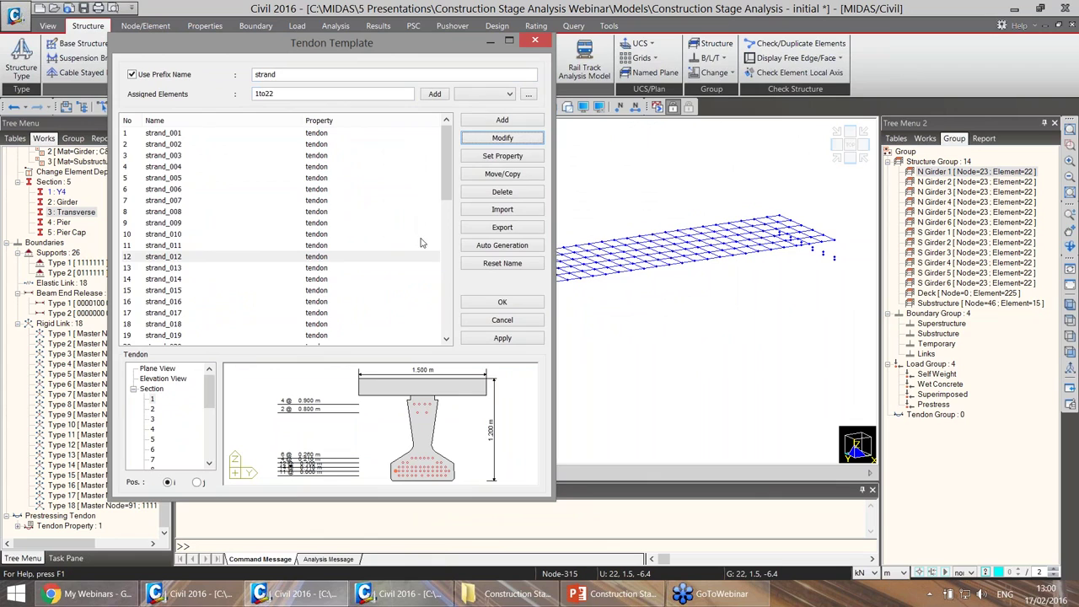
pyautogui.click(514, 340)
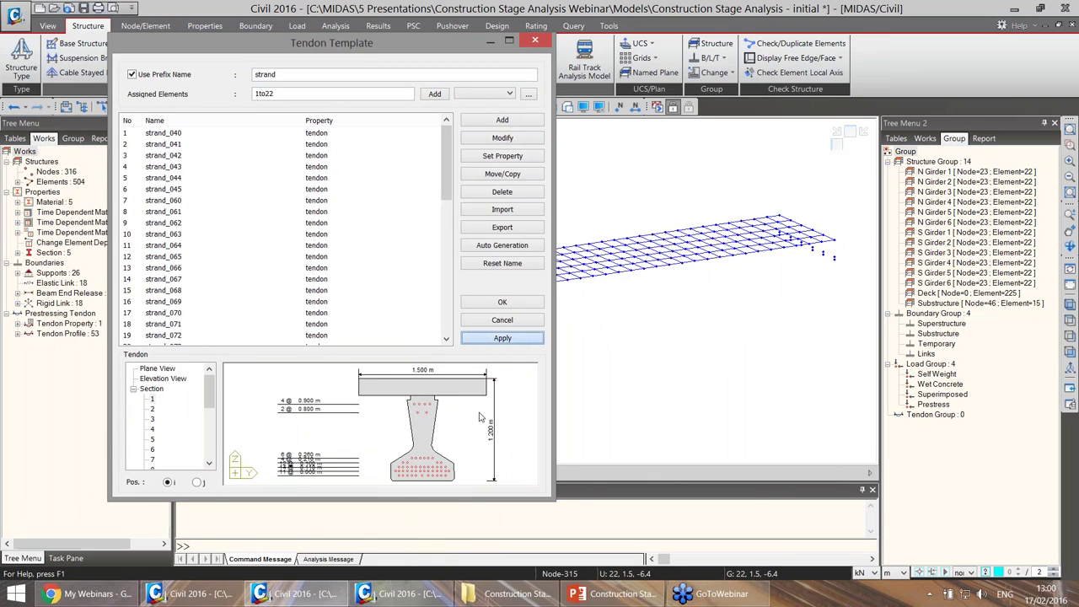
pyautogui.moveTo(383, 42); pyautogui.dragTo(412, 46)
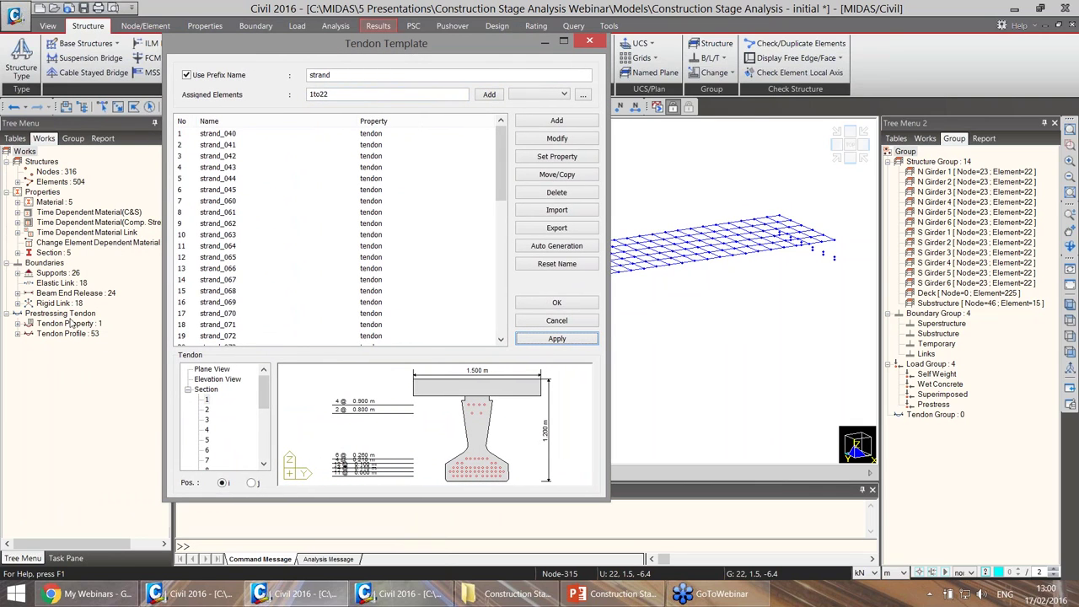
# Apply the strand tendon template to N Girder 2 (elements 45to66) and N Girder 3 (elements 89to110).
pyautogui.click(946, 182)
pyautogui.moveTo(604, 324); pyautogui.dragTo(528, 360)
pyautogui.click(511, 379)
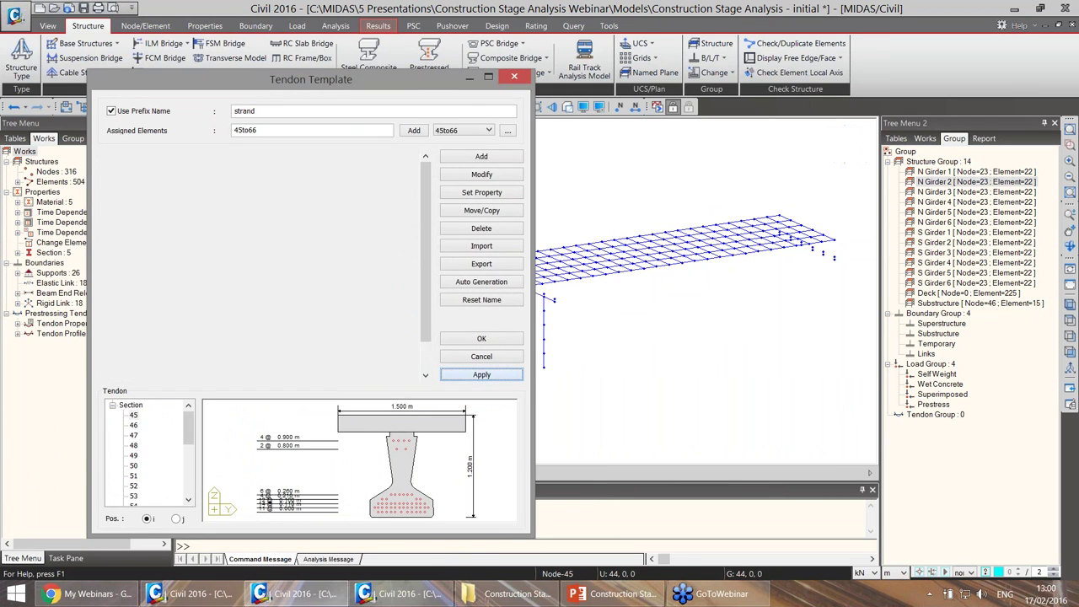
pyautogui.click(937, 200)
pyautogui.click(938, 193)
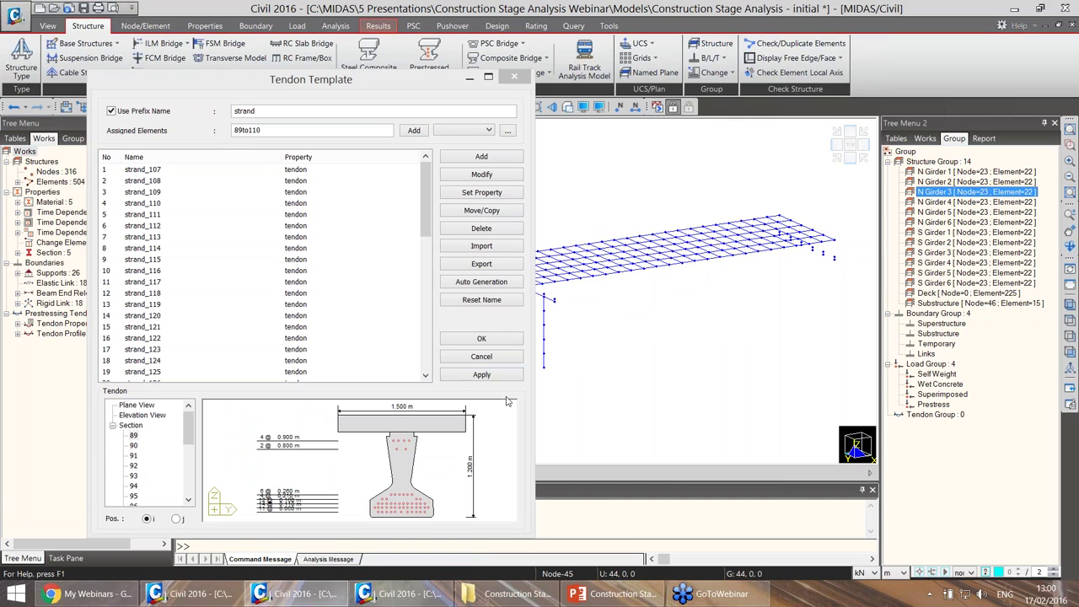
pyautogui.click(481, 374)
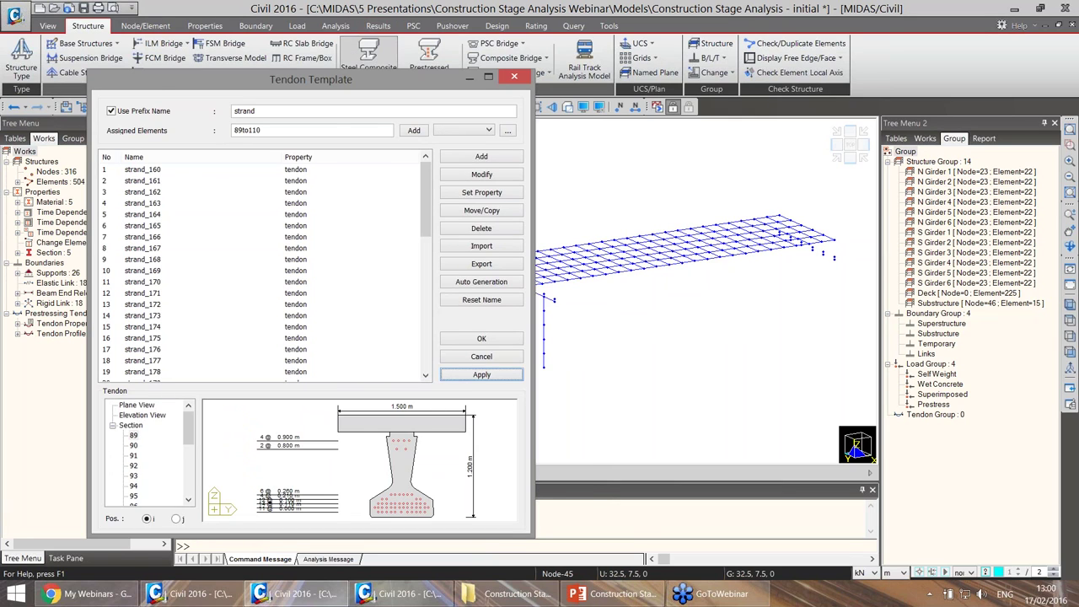
pyautogui.moveTo(387, 72); pyautogui.dragTo(431, 59)
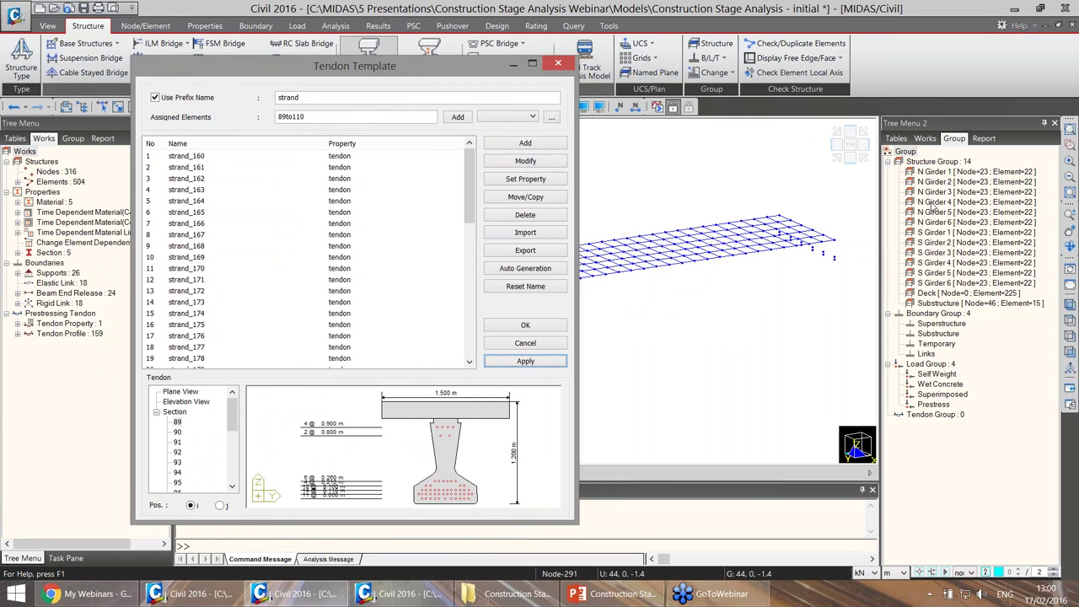
# Assign the strand tendon template to N Girder 4 (133to154), N Girder 5 (177to198) and N Girder 6 (221to242), applying it for each.
pyautogui.click(936, 202)
pyautogui.click(506, 361)
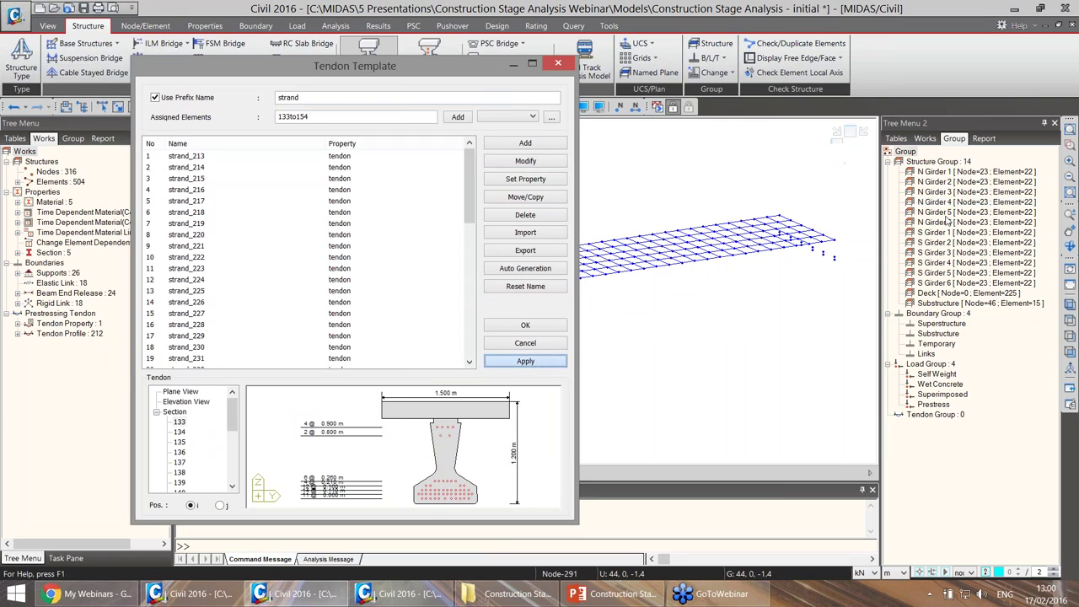
pyautogui.click(937, 212)
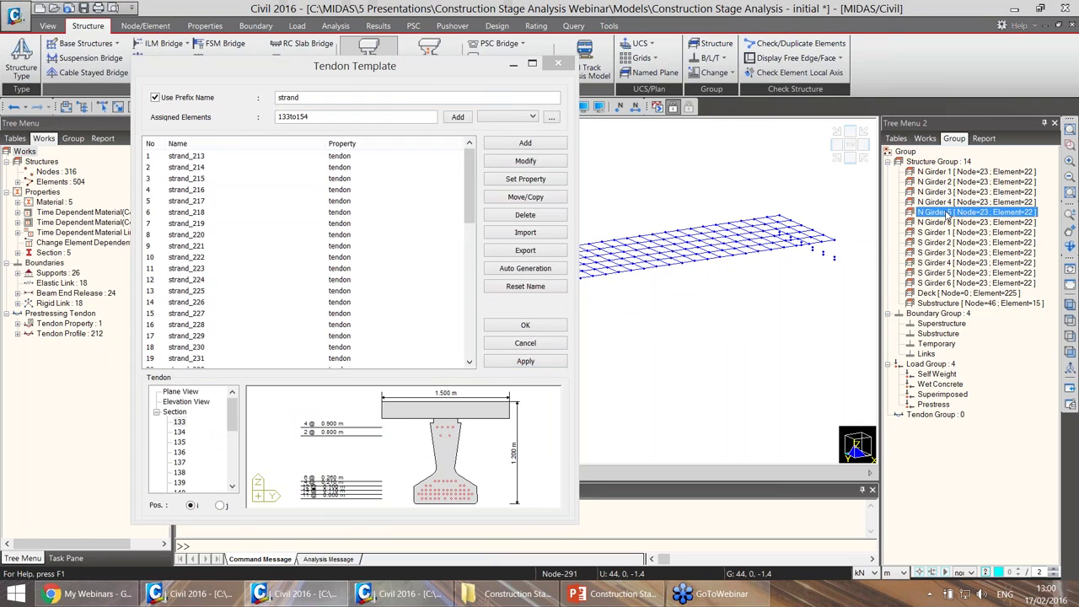
pyautogui.click(497, 362)
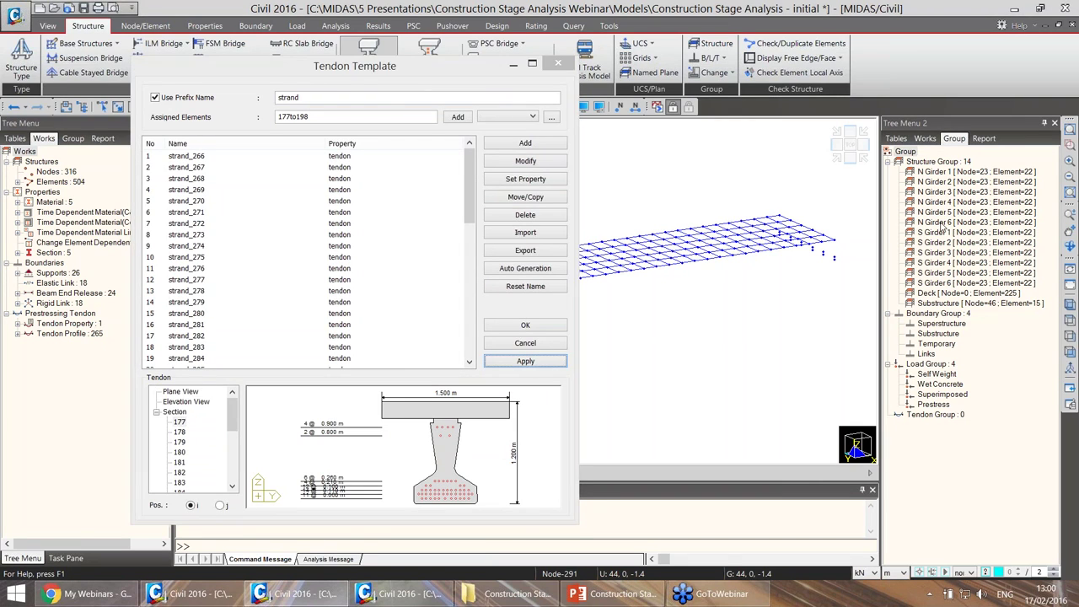
pyautogui.click(942, 222)
pyautogui.click(507, 363)
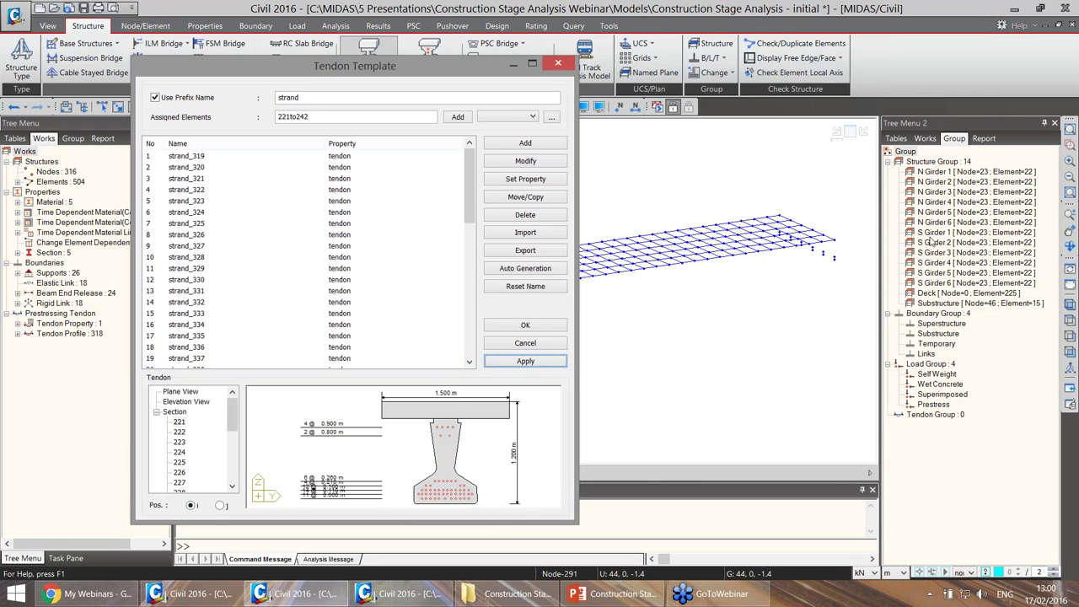
# Apply the strand tendon template separately to S Girder 1 (23to44), S Girder 2 (67to88) and S Girder 3.
pyautogui.click(937, 232)
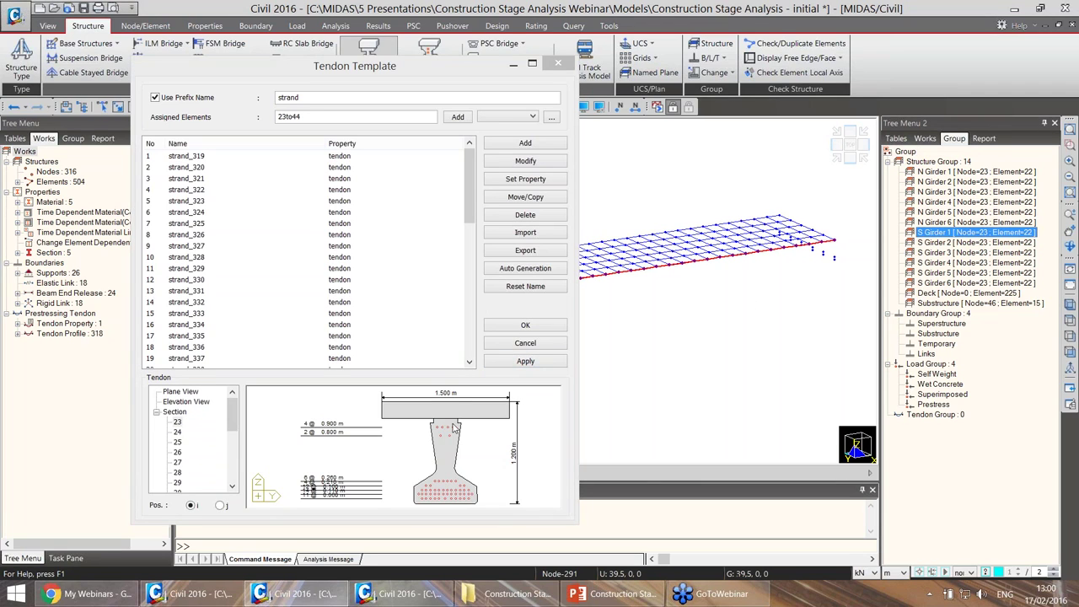
pyautogui.click(529, 362)
pyautogui.click(944, 242)
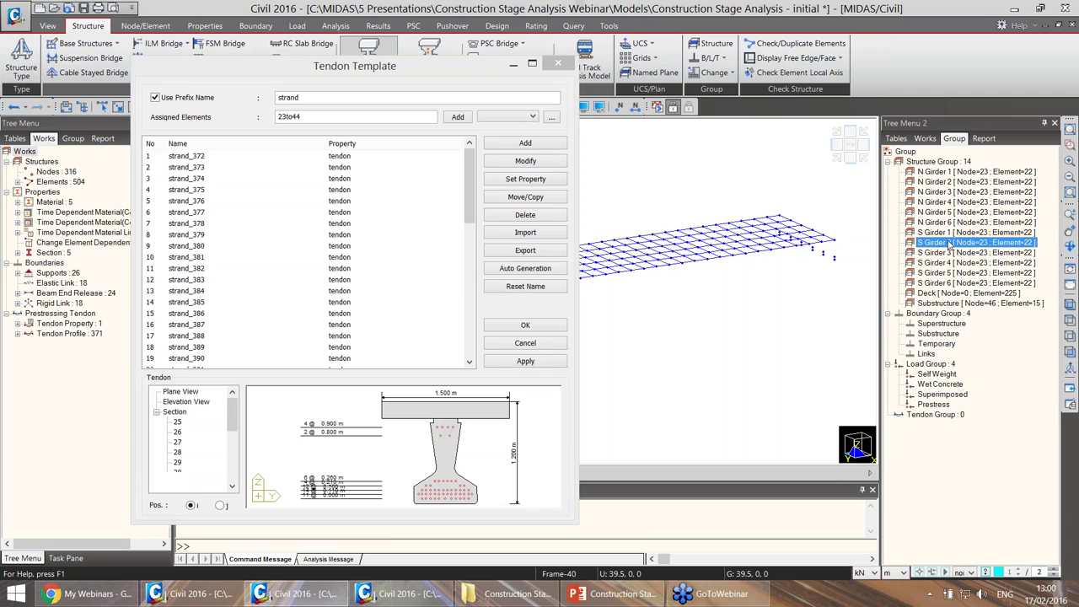
pyautogui.click(525, 361)
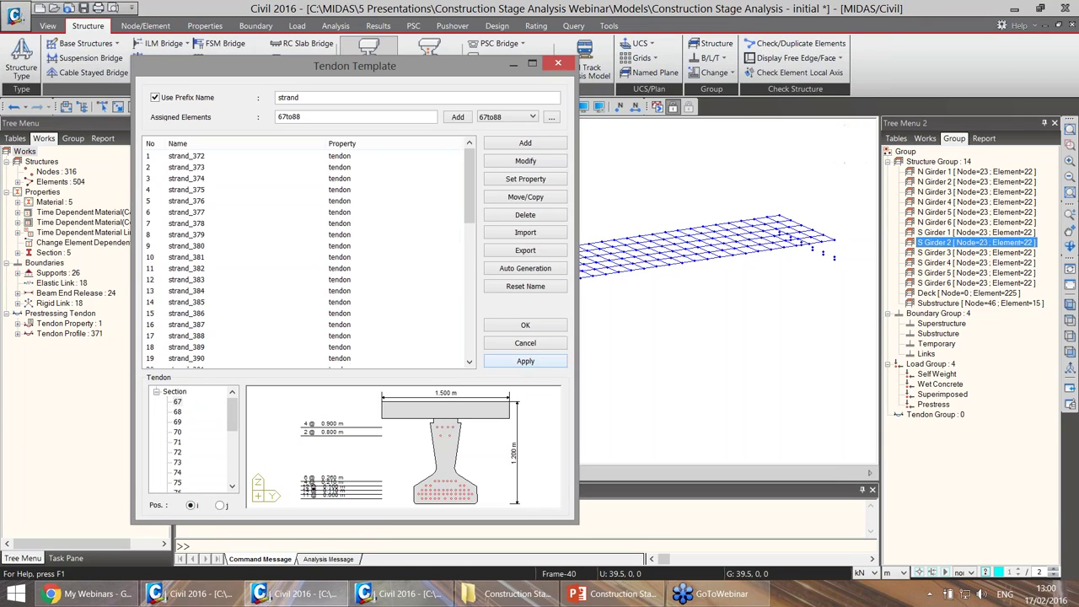
pyautogui.click(944, 252)
pyautogui.click(525, 360)
# Apply the strand tendon template to S Girder 4 (155to176), S Girder 5 (199to220) and S Girder 6 (243to264), and close the template.
pyautogui.click(944, 262)
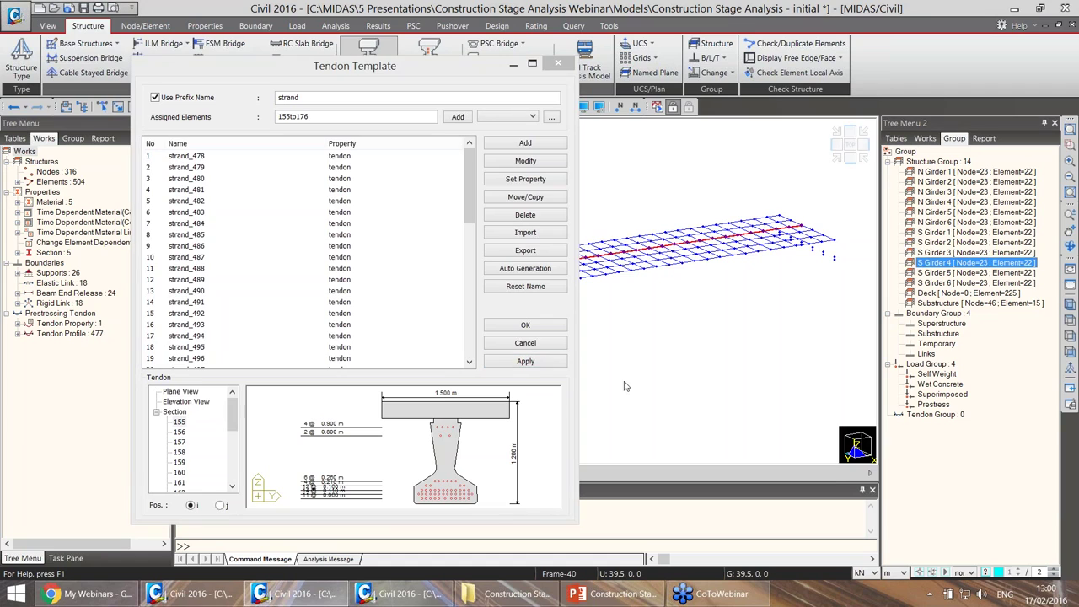
pyautogui.click(544, 362)
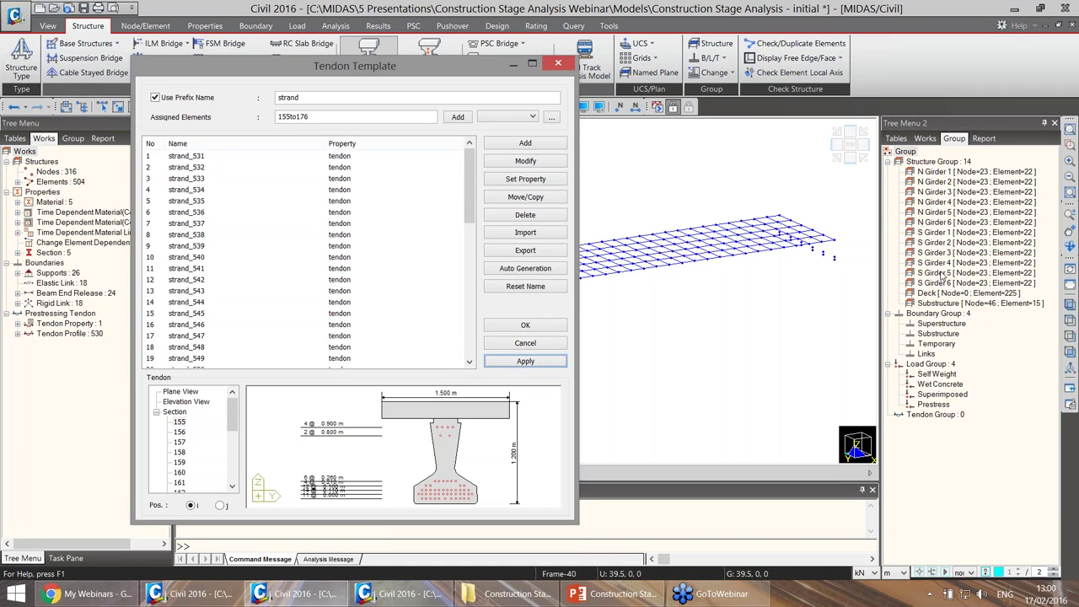
pyautogui.click(942, 273)
pyautogui.click(522, 362)
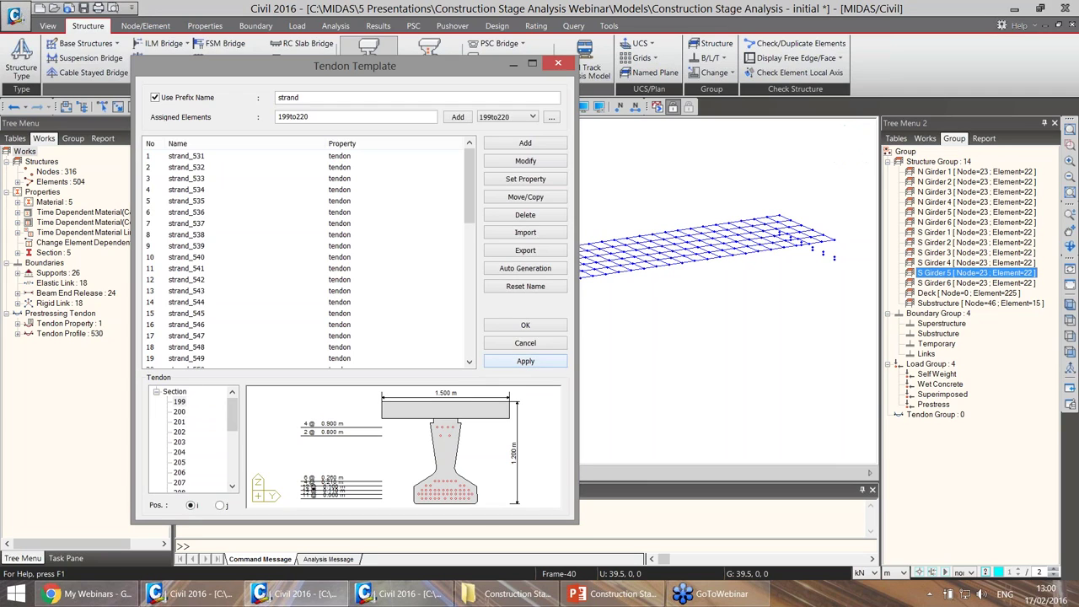
pyautogui.click(945, 283)
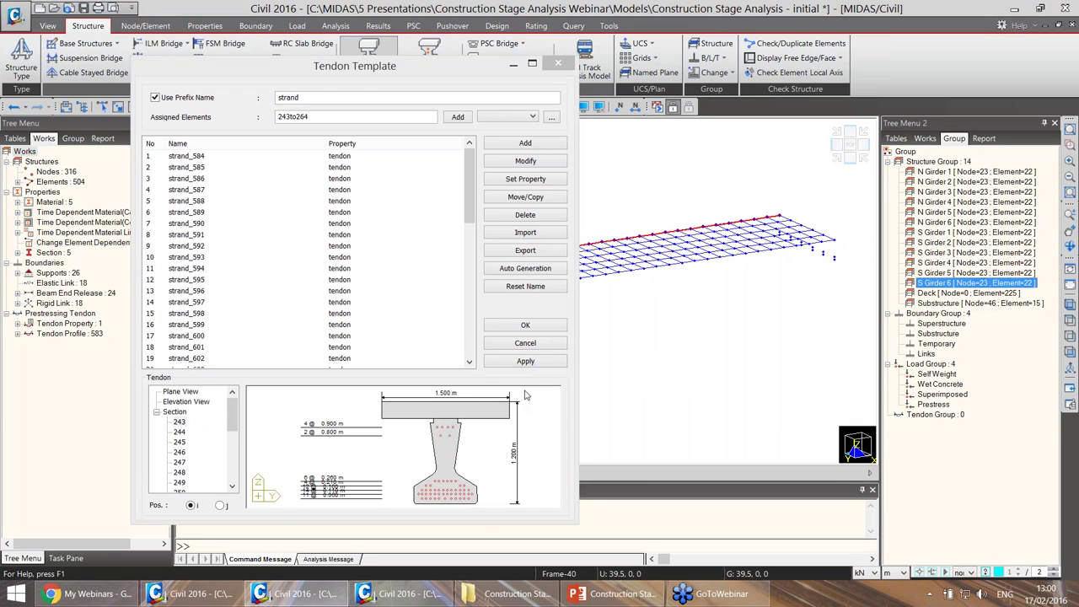
pyautogui.click(533, 364)
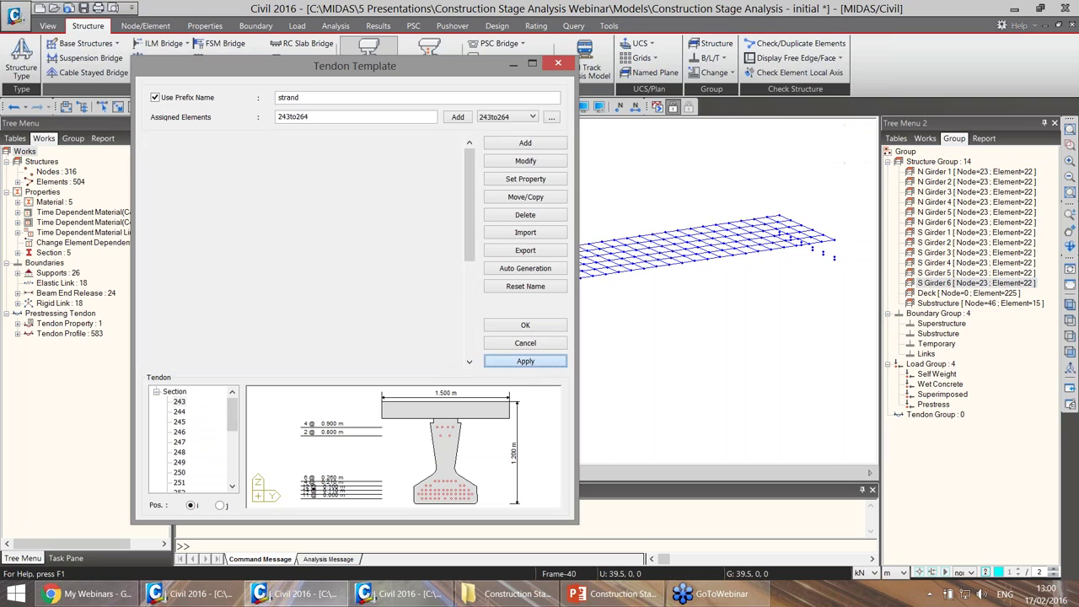
pyautogui.click(557, 63)
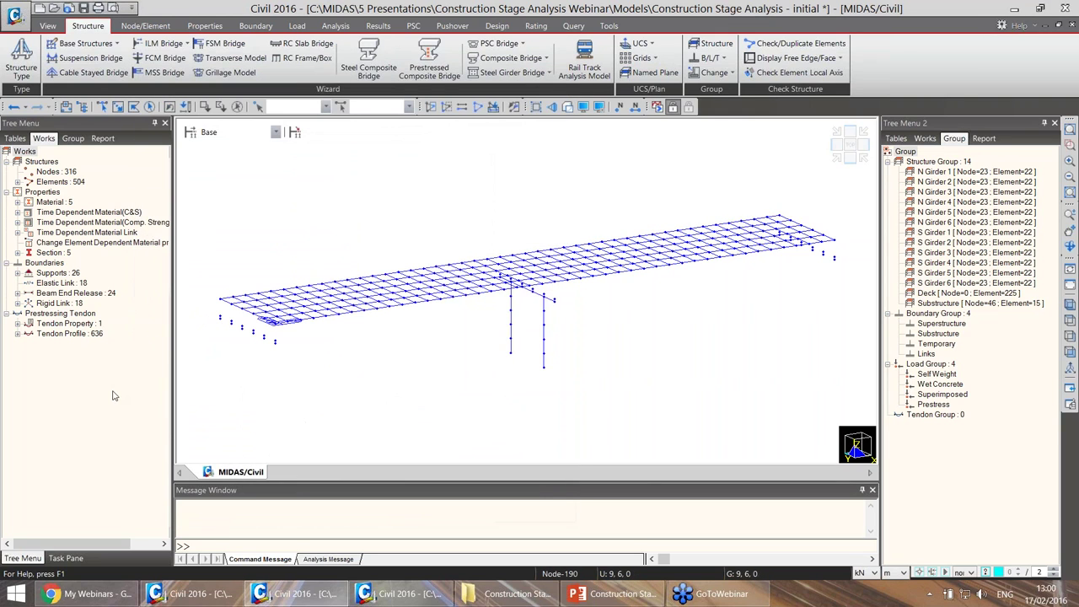
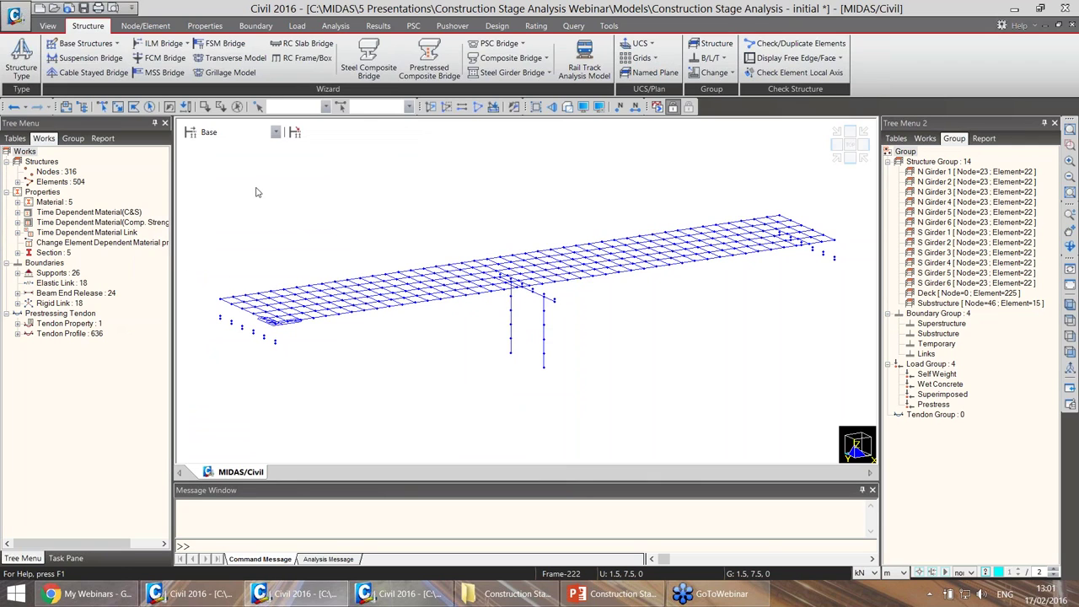
# Create a static load case named Self Weight with the type Dead Load (D).
pyautogui.click(297, 27)
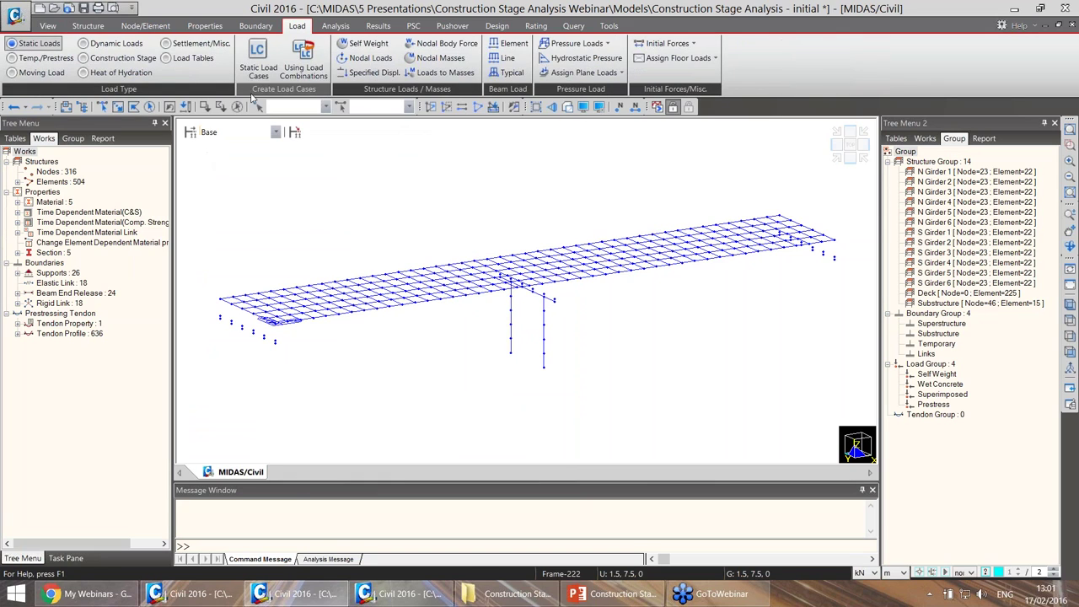
pyautogui.click(258, 59)
pyautogui.moveTo(280, 11); pyautogui.dragTo(476, 83)
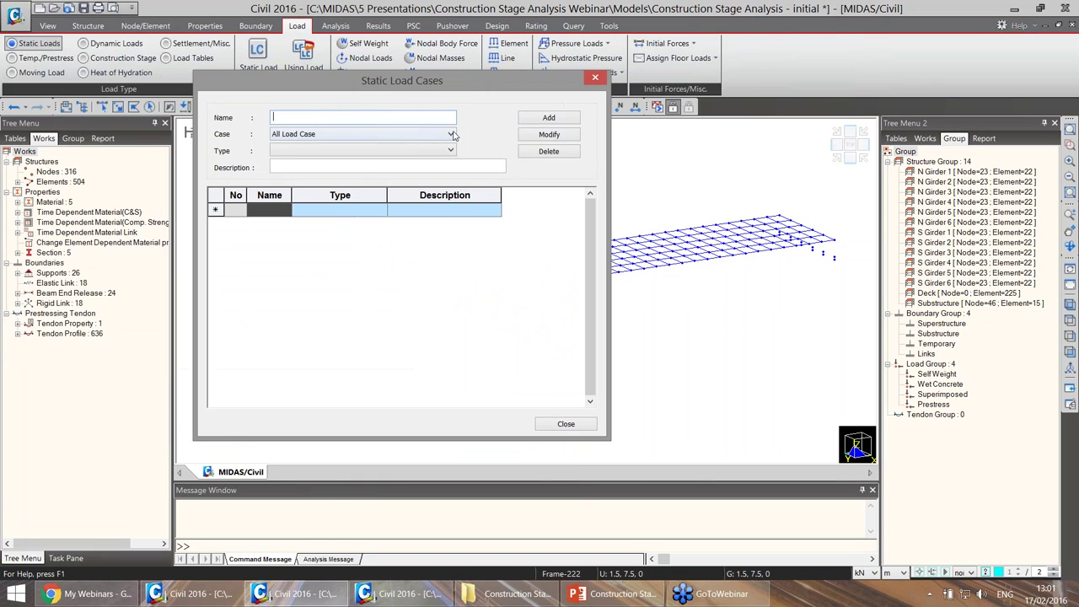
pyautogui.write('Self Weight')
pyautogui.click(450, 152)
pyautogui.press('Down')
pyautogui.press('Return')
pyautogui.press('Return')
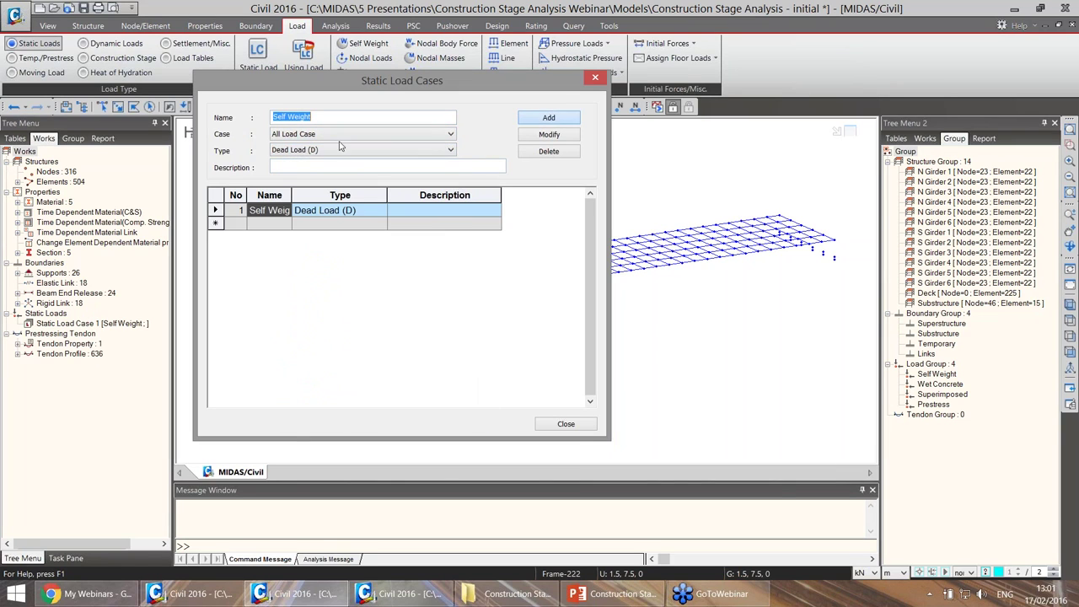
# Add two more Dead Load (D) static load cases named Wet Concrete and Superimposed.
pyautogui.write('S')
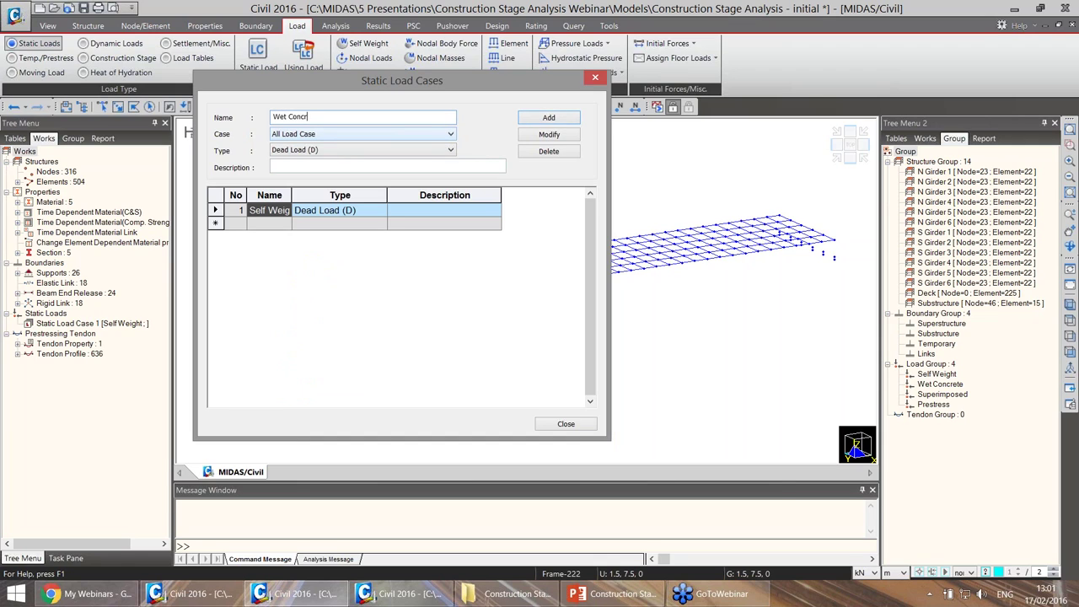
pyautogui.click(548, 118)
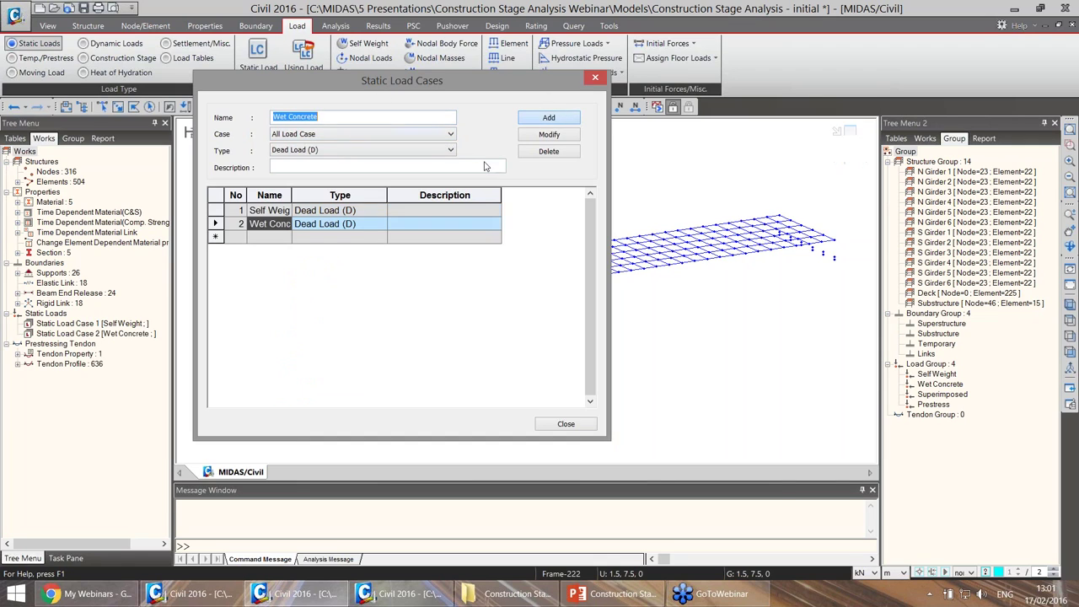
pyautogui.write('Superim')
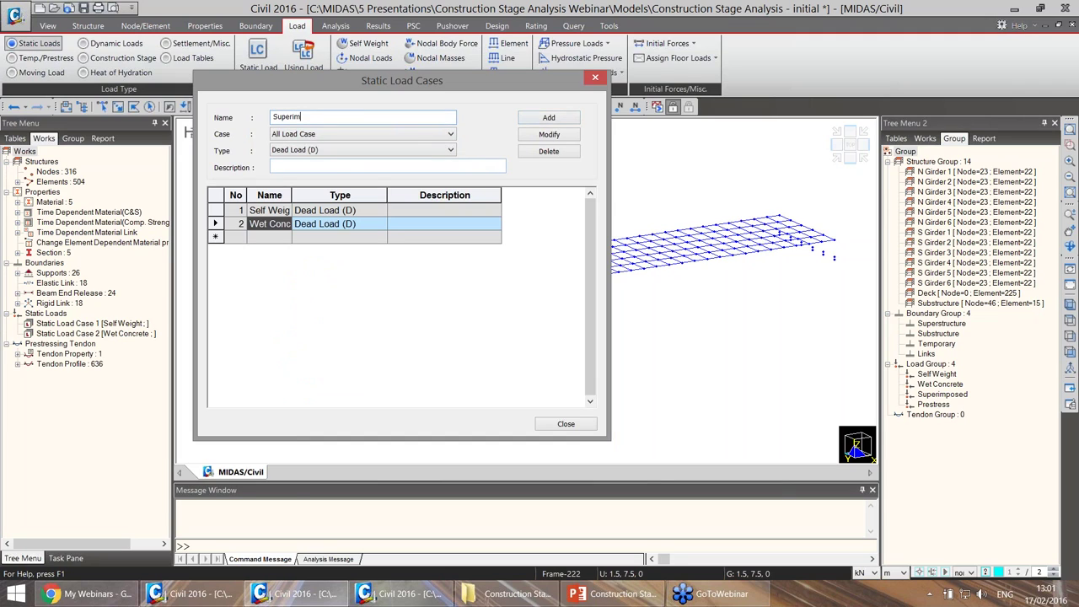
pyautogui.write('posed')
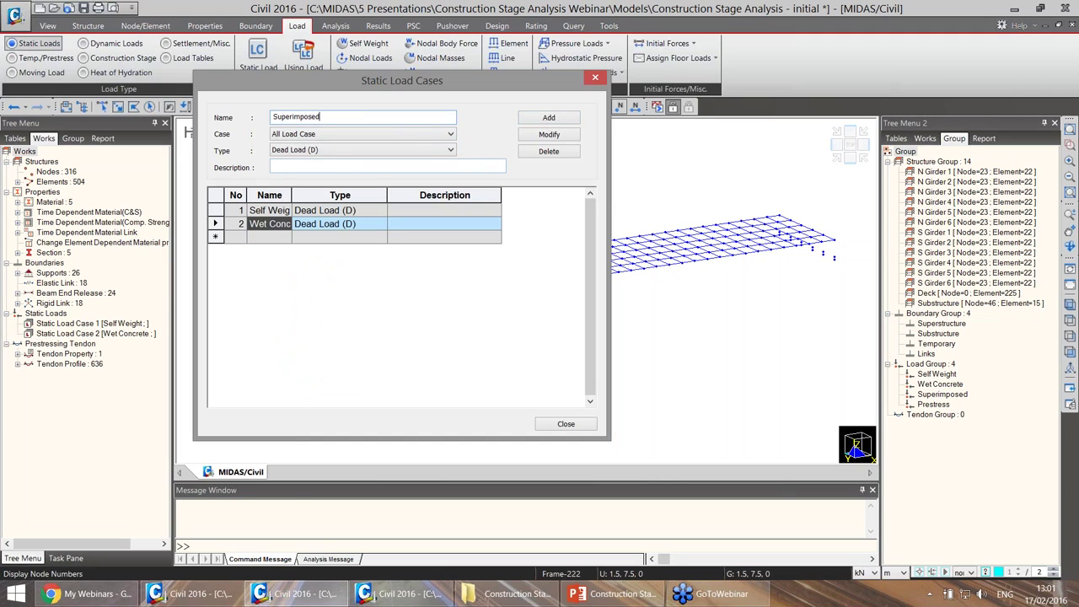
pyautogui.click(558, 117)
# Add a static load case named Prestress with the type Prestress (PS) and close the load case definitions.
pyautogui.write('Prestress')
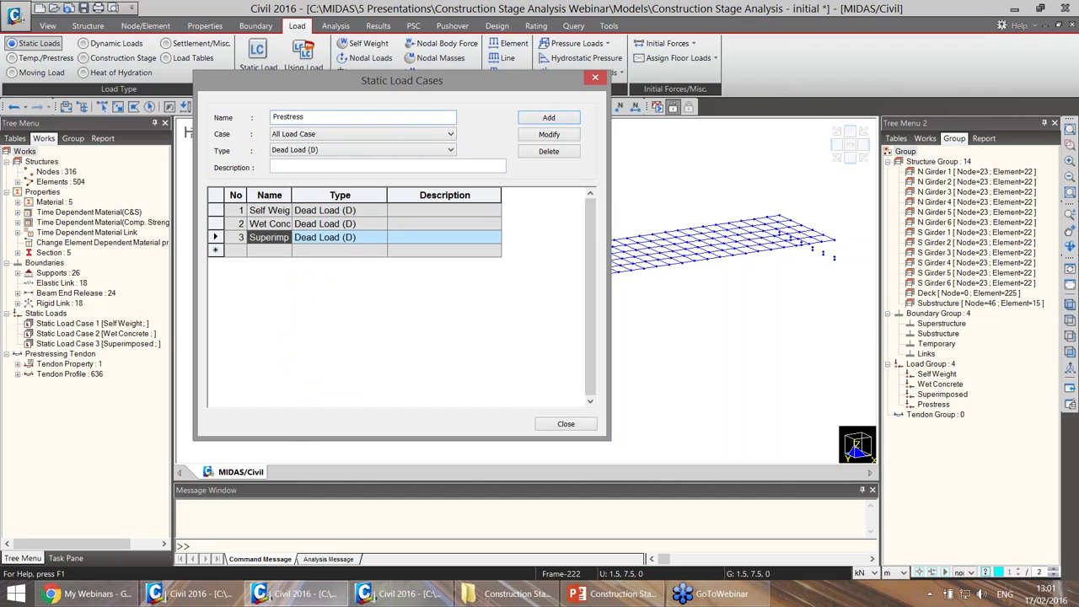
pyautogui.click(447, 150)
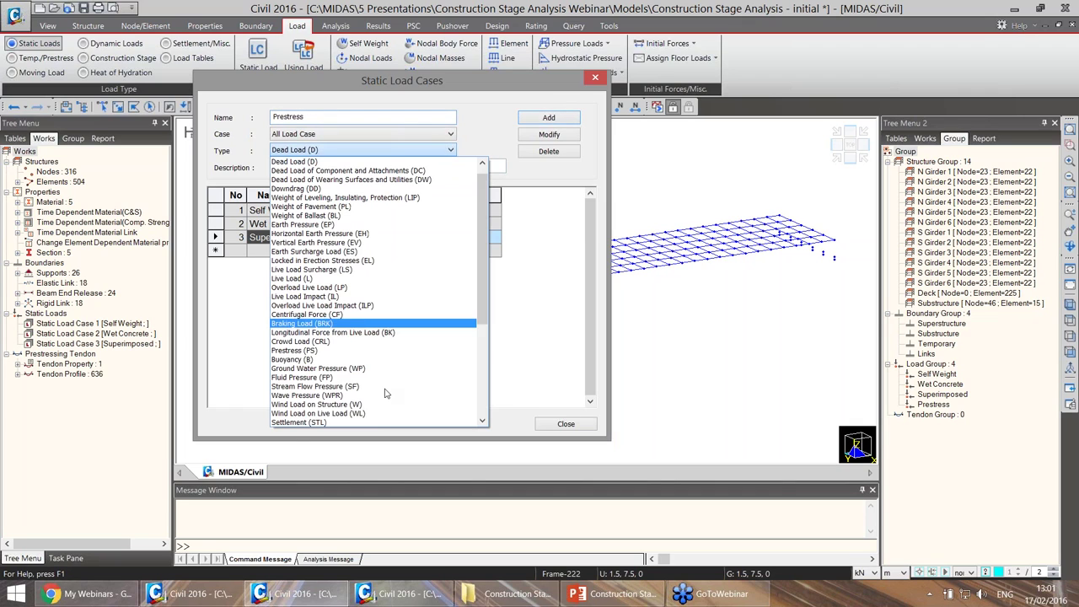
pyautogui.click(344, 350)
pyautogui.click(548, 118)
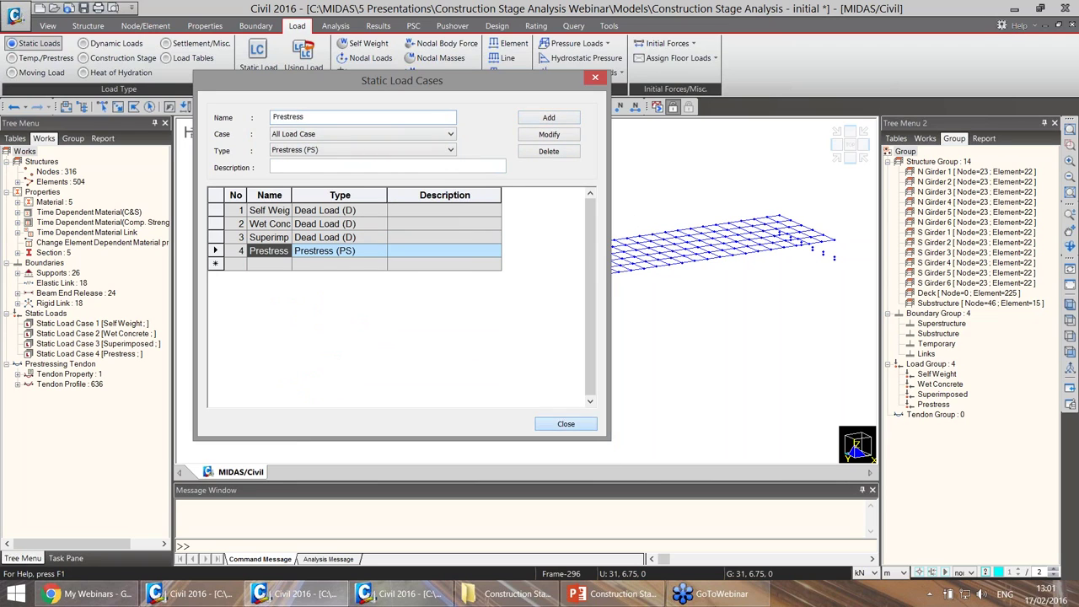
pyautogui.click(565, 423)
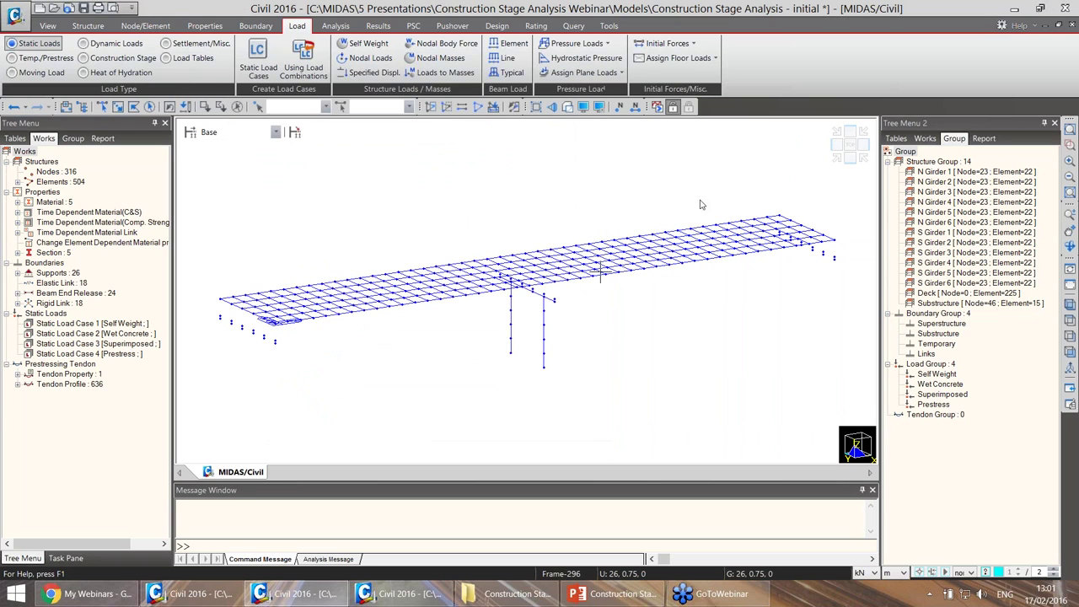
# Add a self weight load with a Z factor of -1 to the Self Weight load case and load group, and close the definition.
pyautogui.click(365, 43)
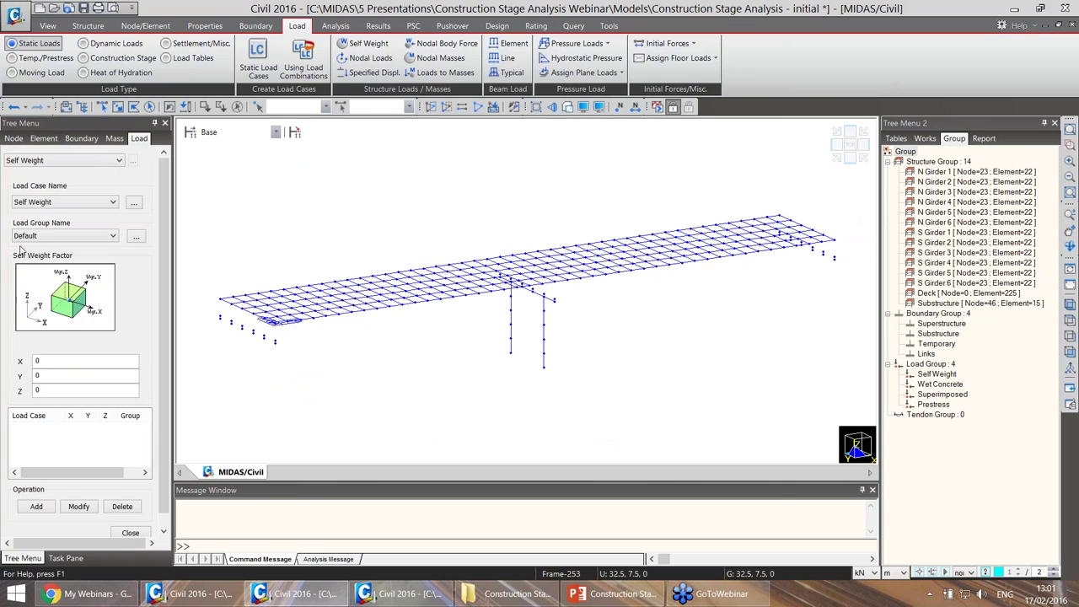
pyautogui.click(61, 202)
pyautogui.click(62, 202)
pyautogui.click(68, 237)
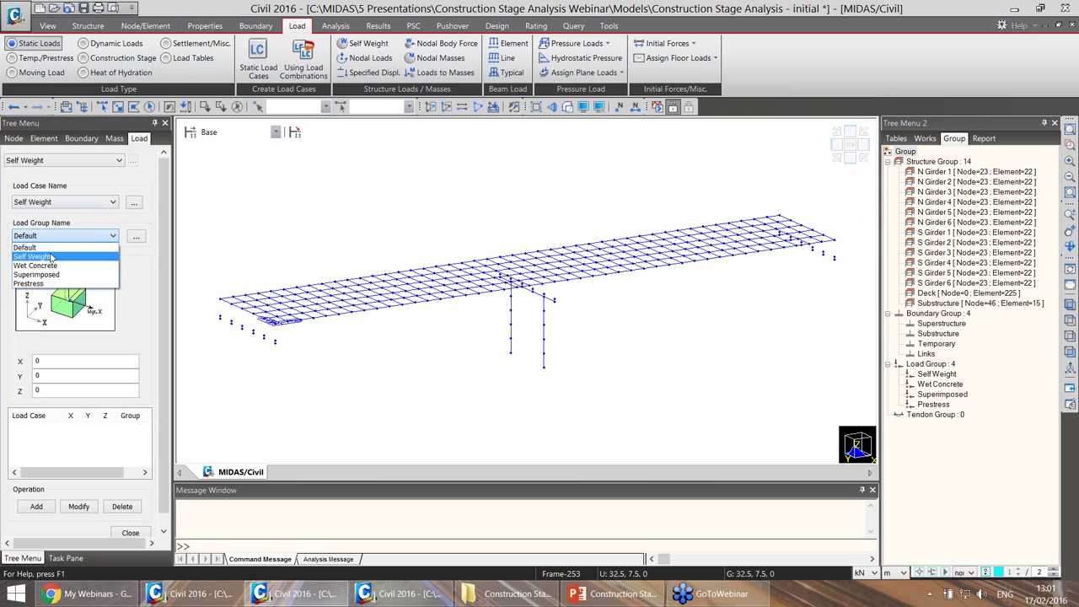
pyautogui.click(51, 257)
pyautogui.click(16, 391)
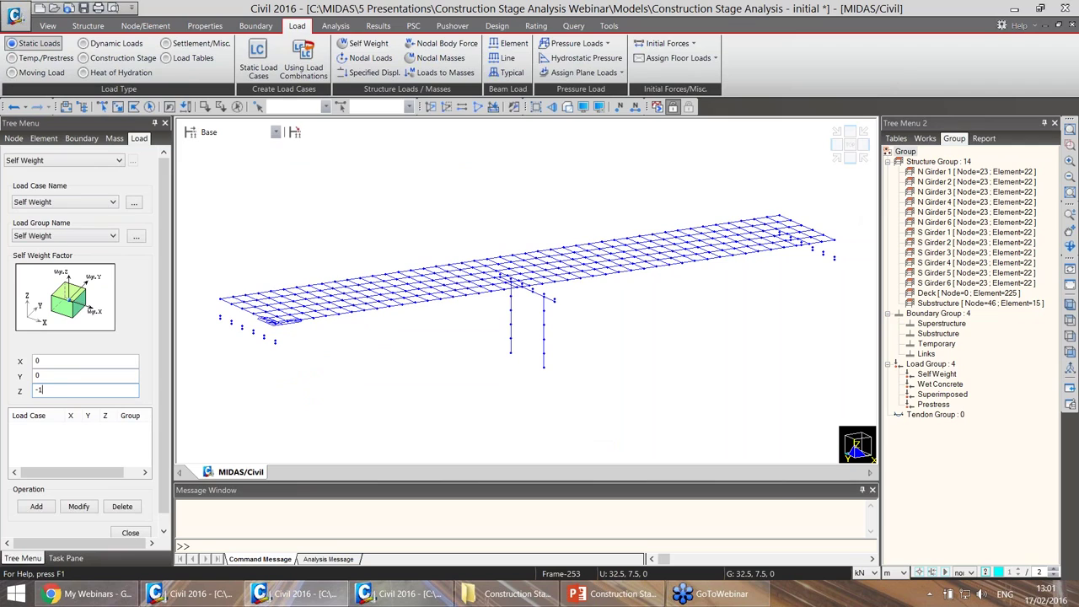
pyautogui.click(37, 509)
pyautogui.click(130, 532)
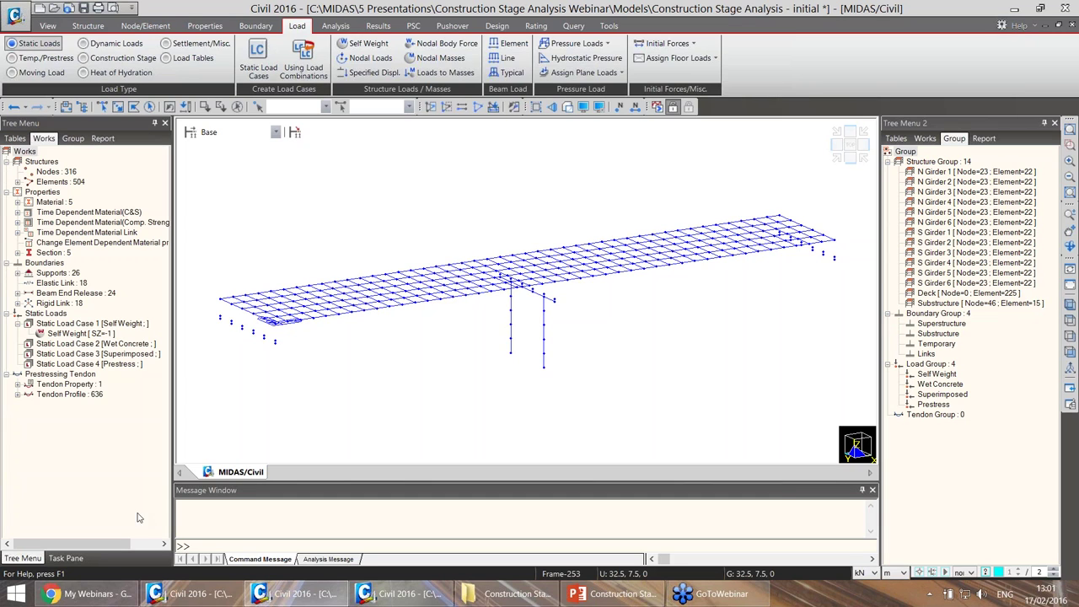
# Apply a uniform Global Z beam load of -7.5 kN/m to all Girder section elements, using the Wet Concrete load case and load group.
pyautogui.click(511, 44)
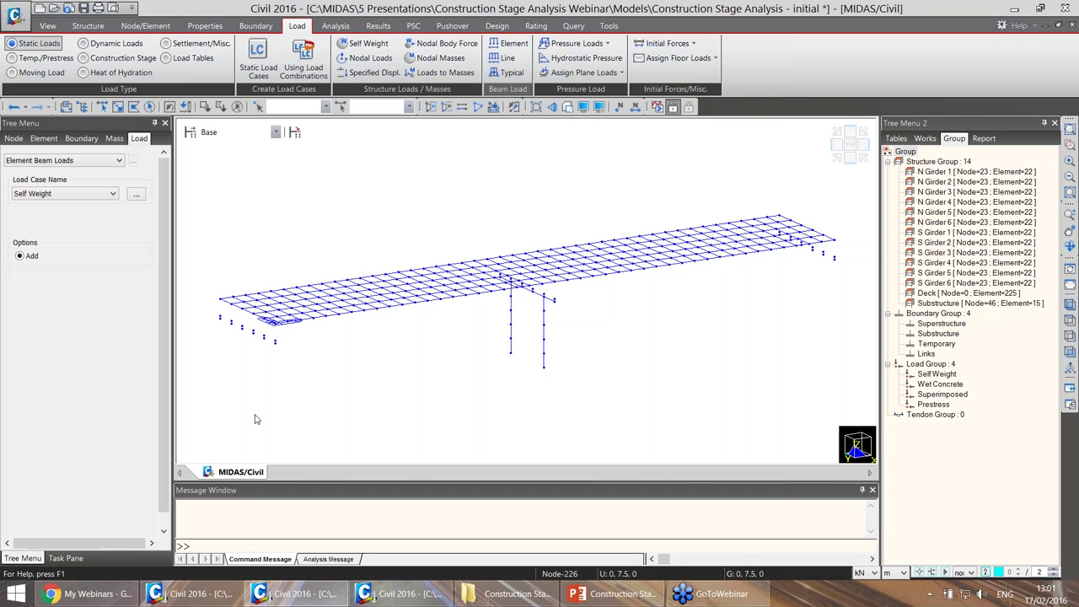
pyautogui.click(57, 193)
pyautogui.click(59, 213)
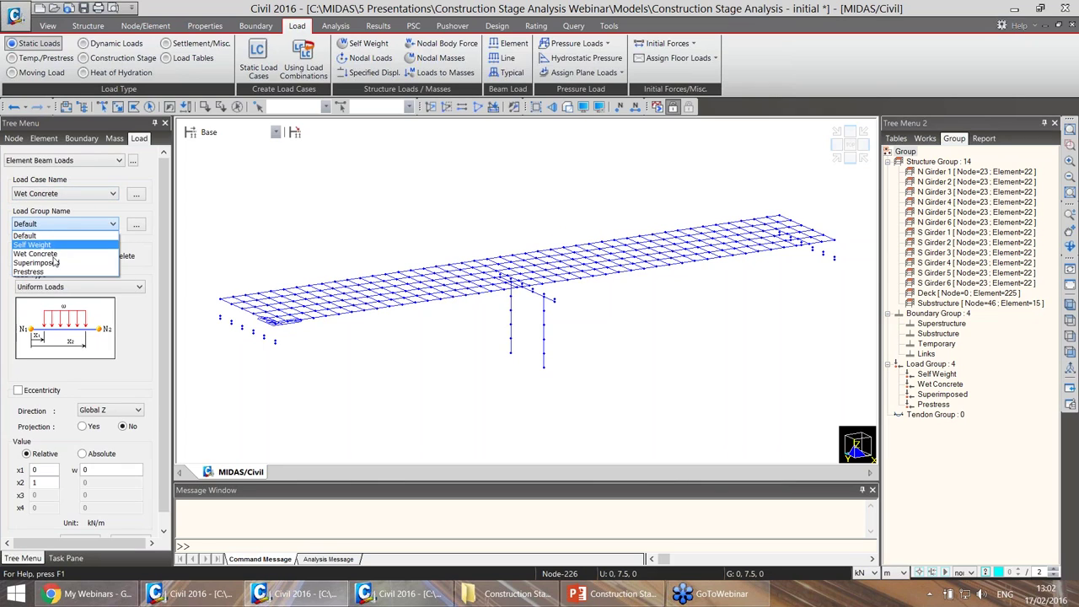
pyautogui.click(50, 253)
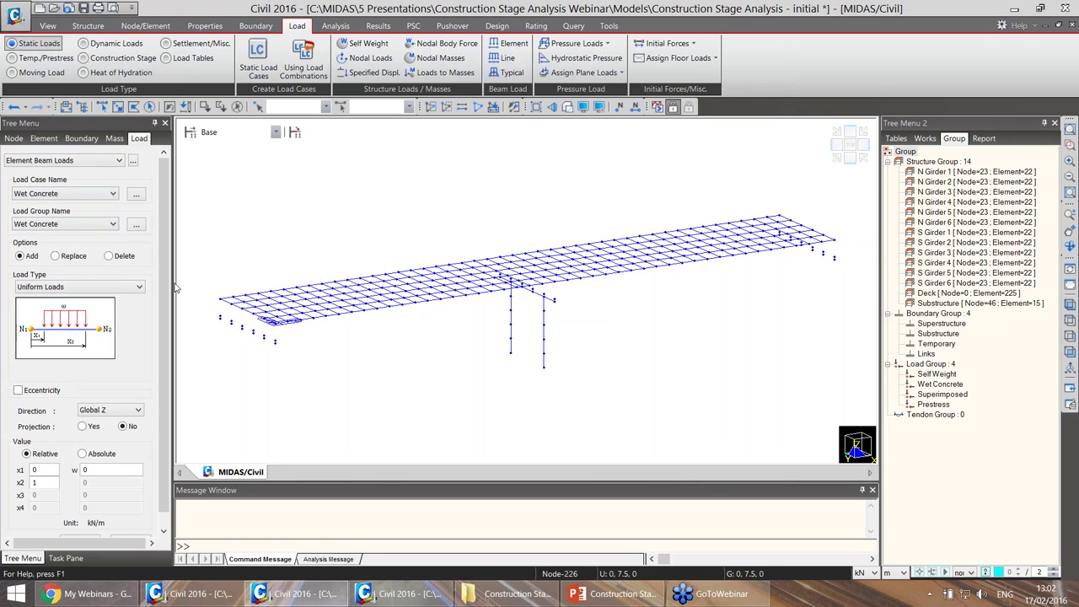
pyautogui.scroll(-1, 165, 337)
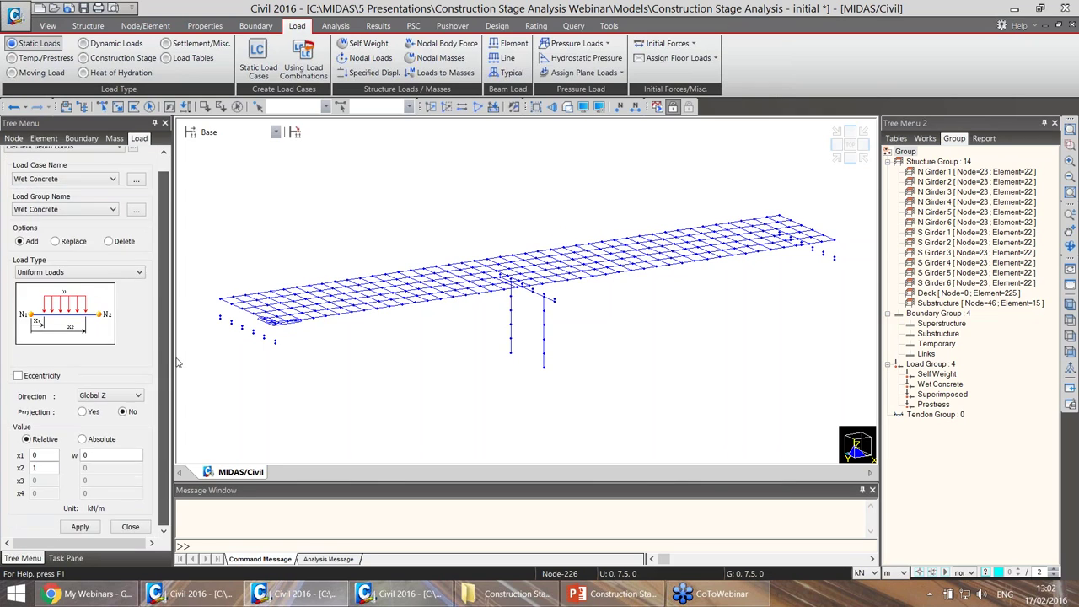
pyautogui.click(925, 138)
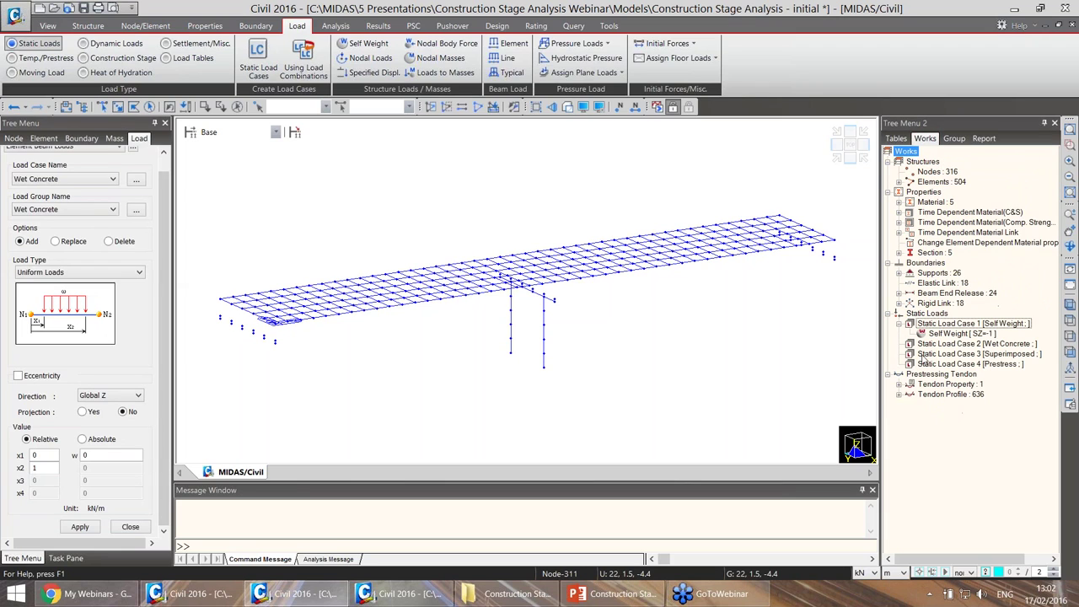
pyautogui.click(898, 252)
pyautogui.doubleClick(943, 273)
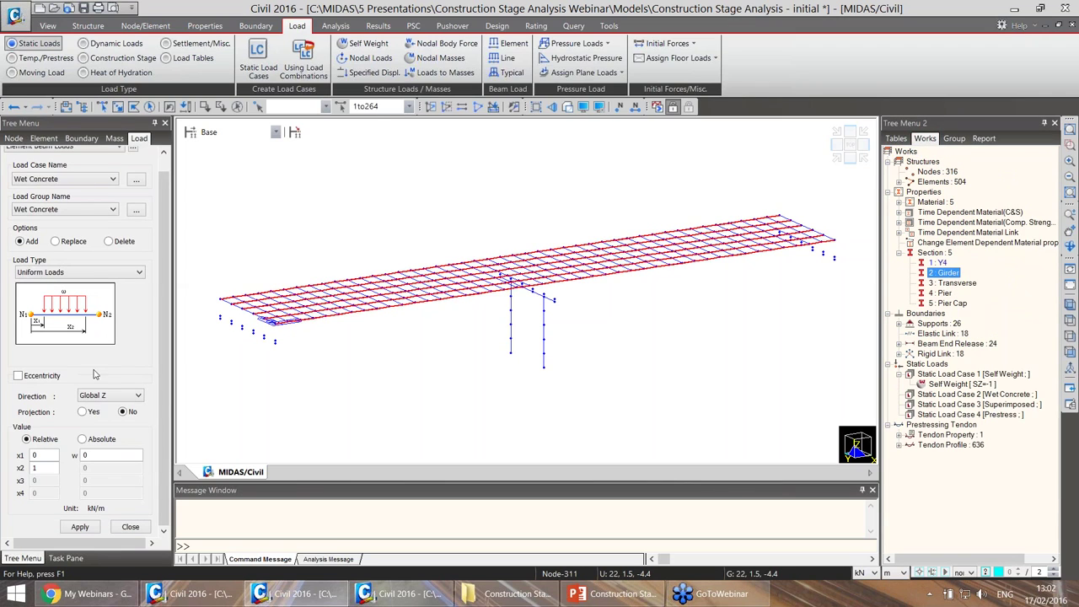
pyautogui.click(113, 455)
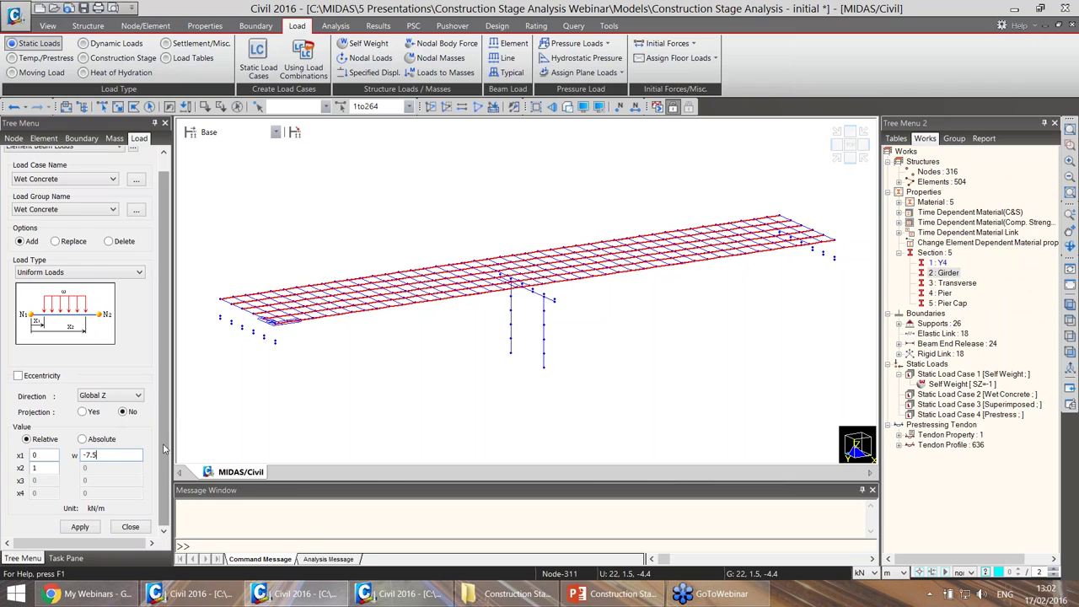
pyautogui.click(93, 529)
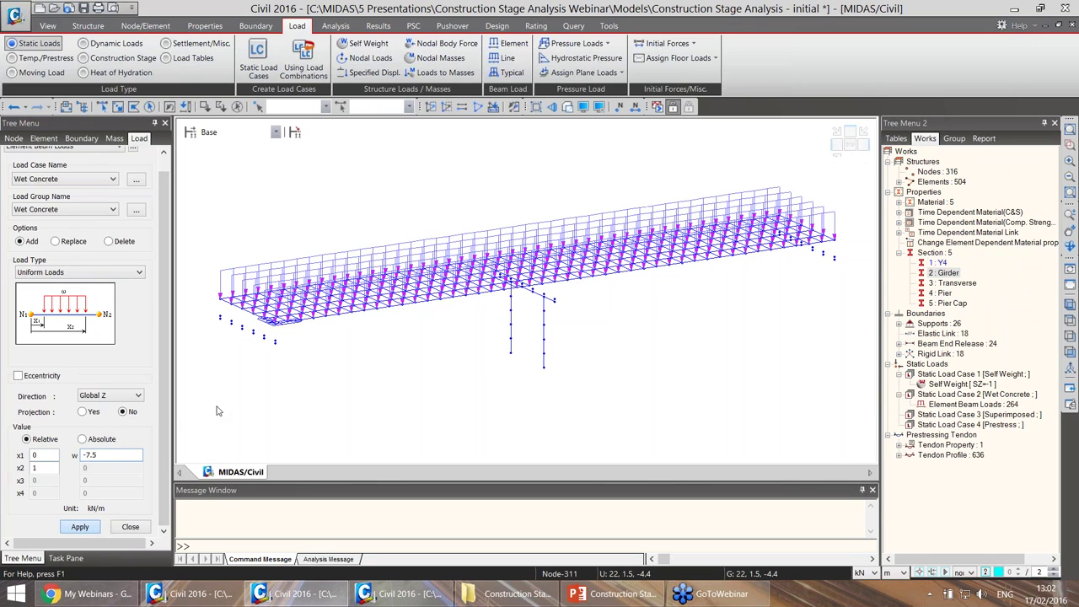
# Apply a uniform beam load of -2.5 kN/m to all Transverse section elements under the Superimposed load case and group, and close the beam loads.
pyautogui.click(68, 179)
pyautogui.click(46, 210)
pyautogui.click(46, 210)
pyautogui.click(38, 231)
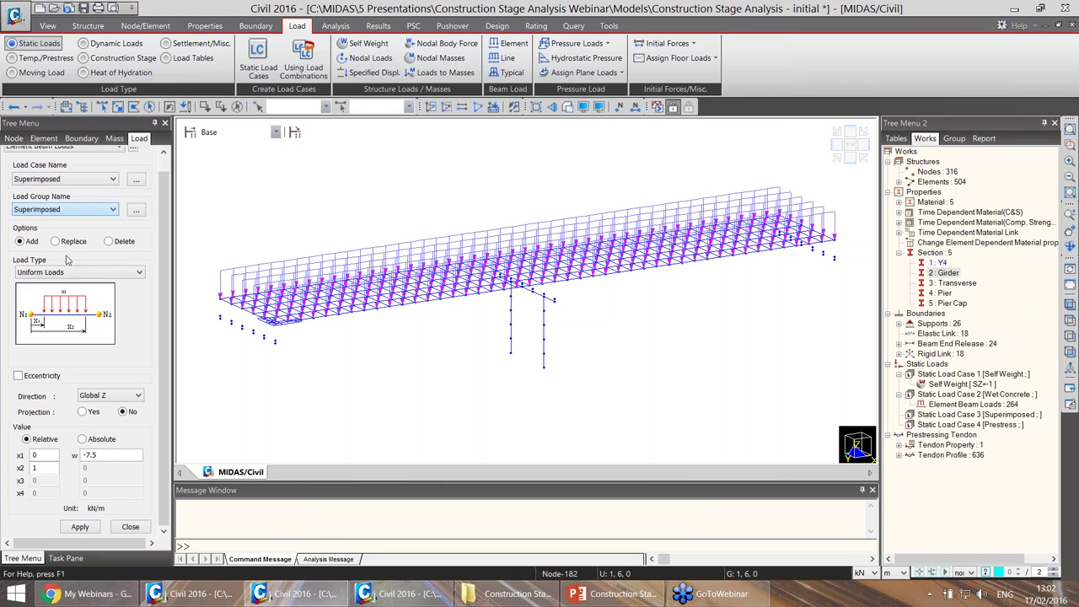
pyautogui.doubleClick(952, 283)
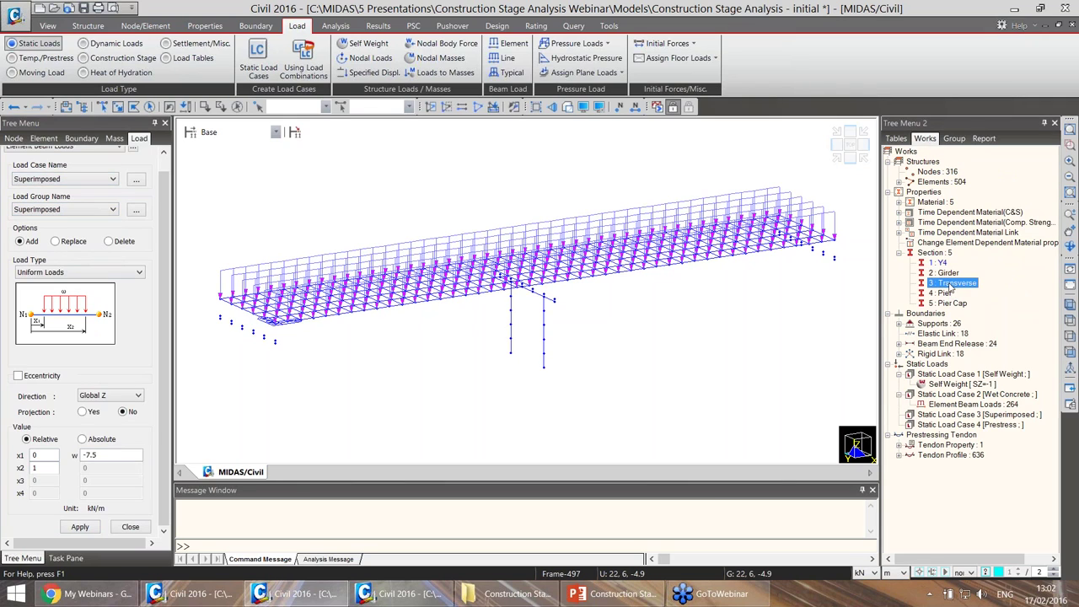
pyautogui.click(91, 455)
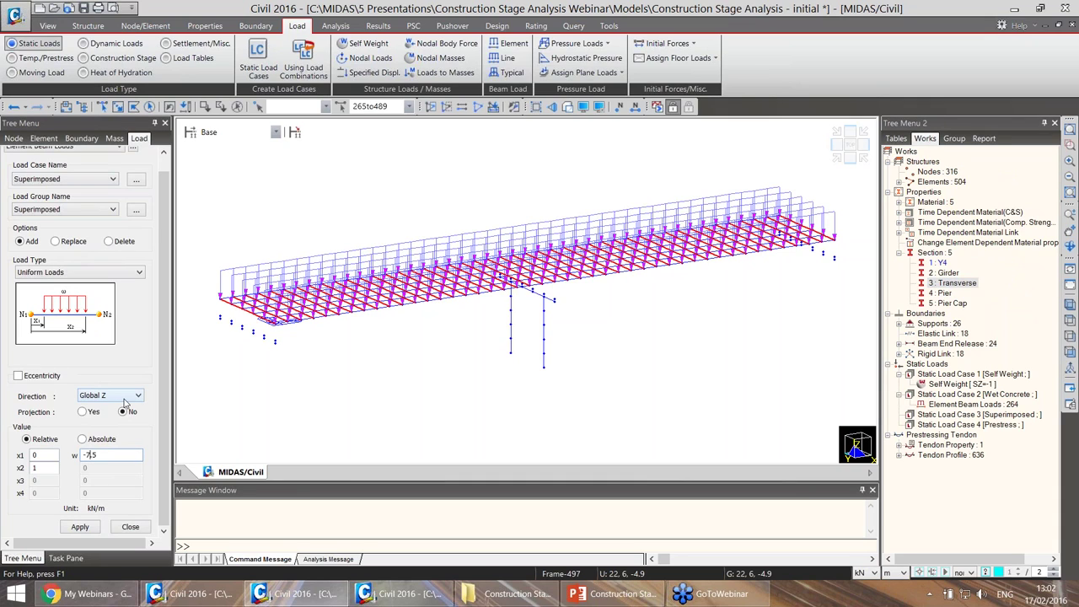
pyautogui.write('2')
pyautogui.click(80, 527)
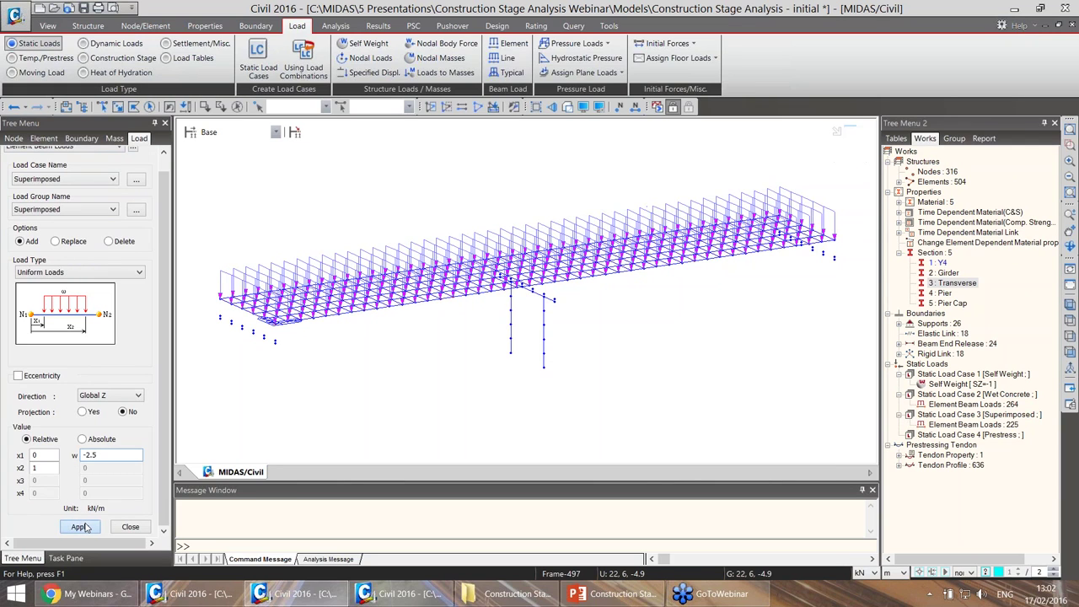
pyautogui.click(130, 529)
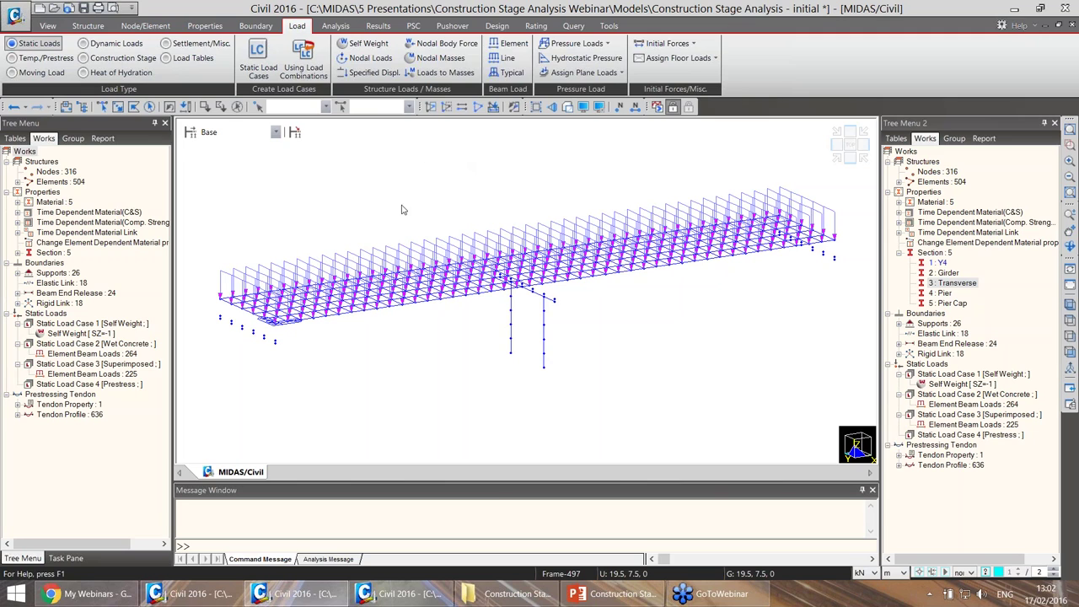
# Set up a tendon prestress load in the Prestress load case and load group, with strand_001 to strand_636 selected for loading.
pyautogui.click(41, 58)
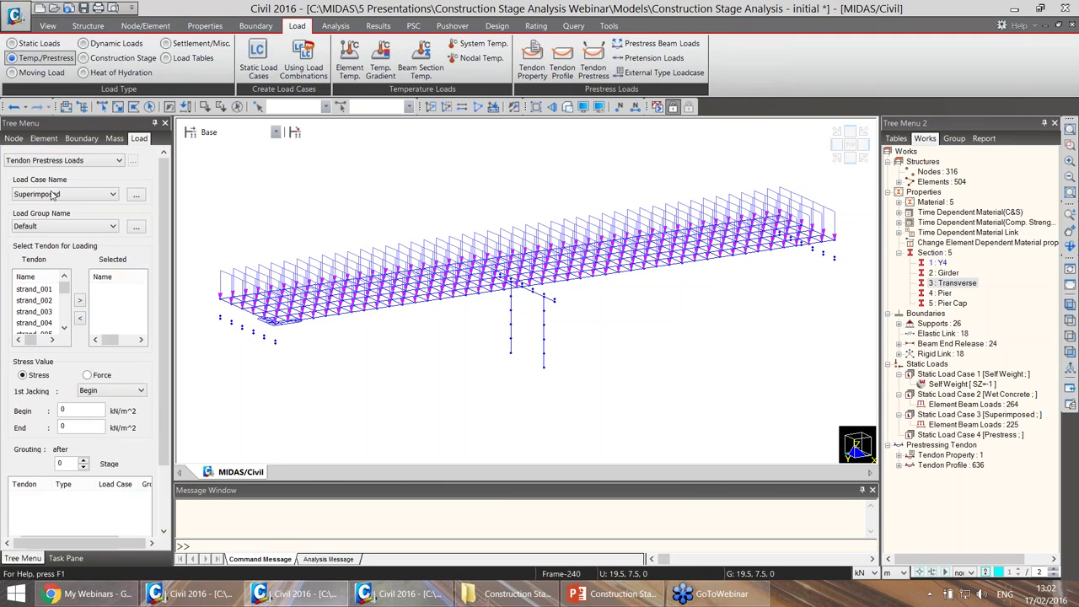
pyautogui.click(61, 194)
pyautogui.click(53, 233)
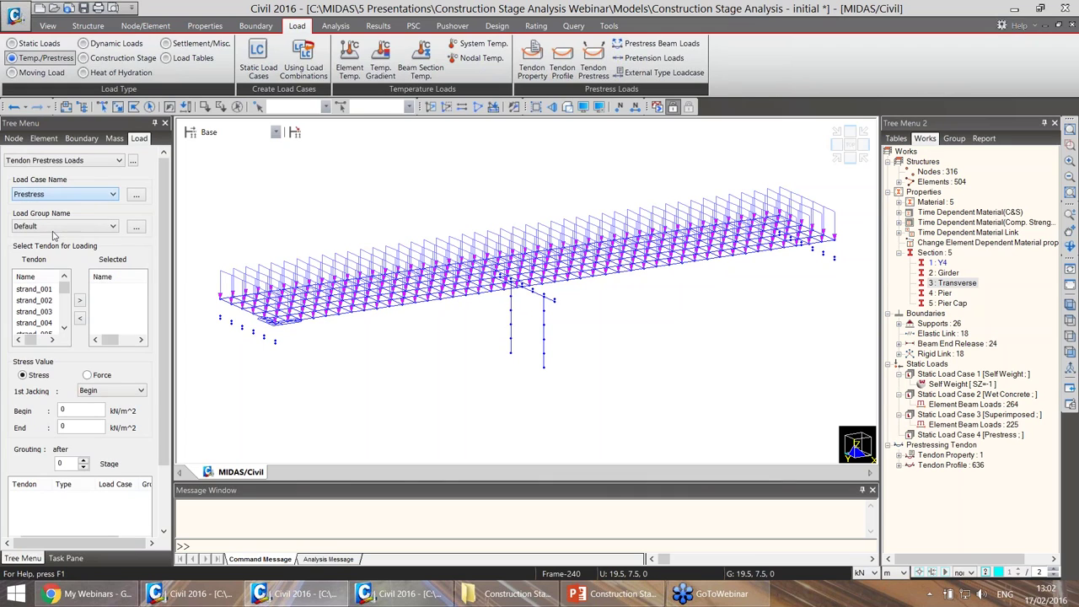
pyautogui.click(61, 227)
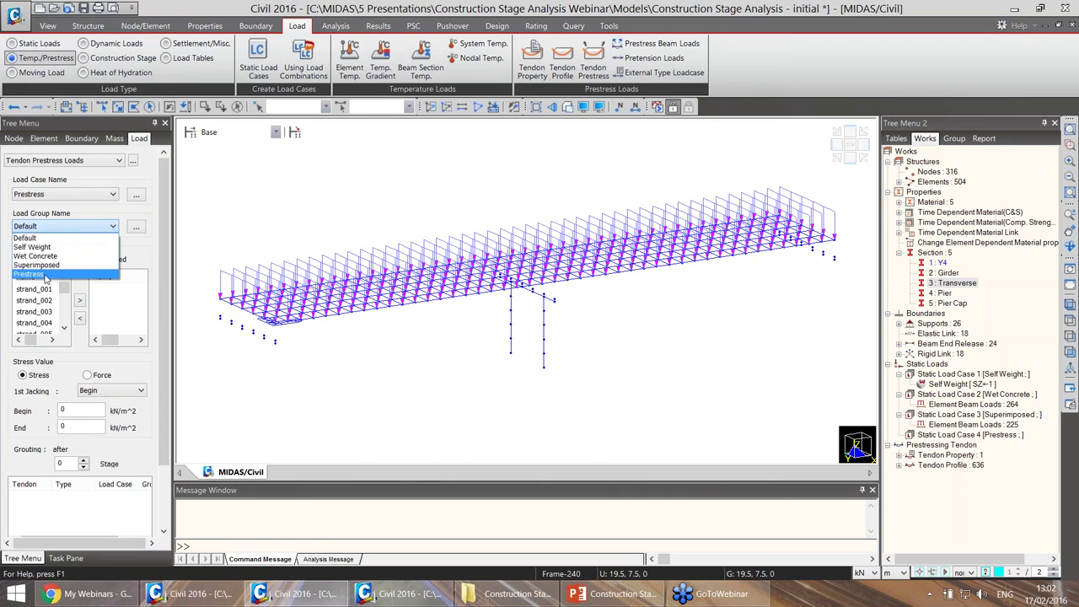
pyautogui.click(46, 274)
pyautogui.moveTo(64, 288); pyautogui.dragTo(66, 331)
pyautogui.keyDown('shift'); pyautogui.click(41, 327); pyautogui.keyUp('shift')
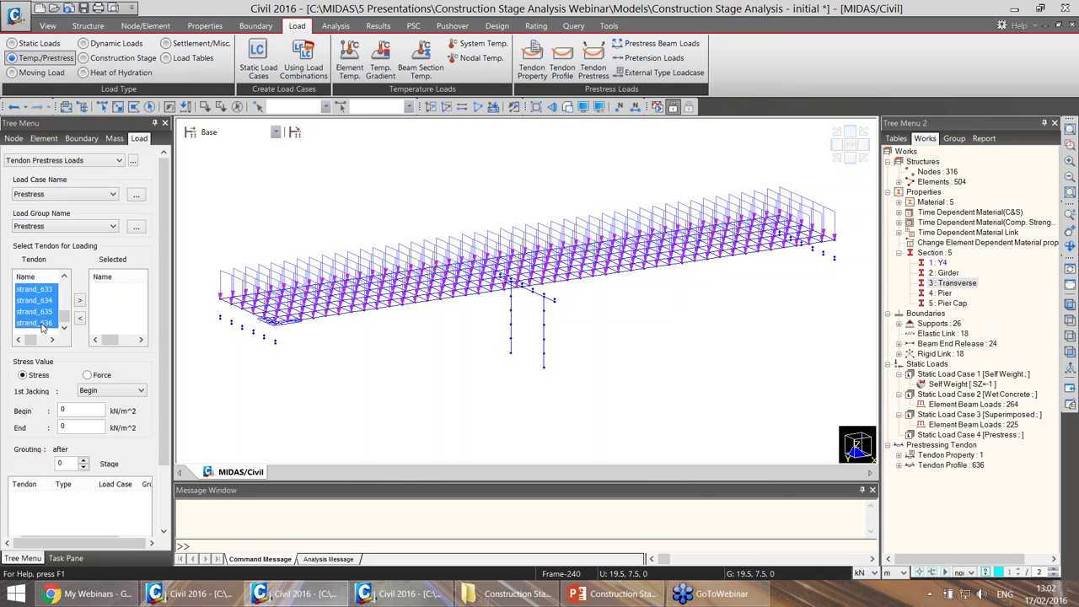
pyautogui.click(80, 300)
# Add the tendon prestress load with begin and end stresses of 1000000 kN/m^2, and close the definition.
pyautogui.doubleClick(72, 410)
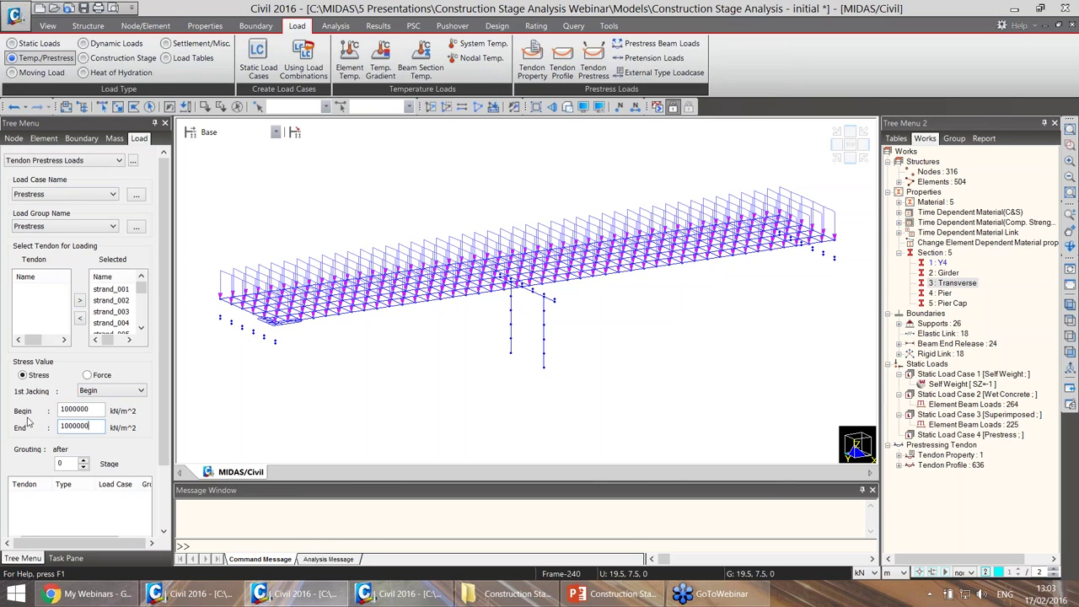
pyautogui.click(88, 426)
pyautogui.scroll(-2, 166, 396)
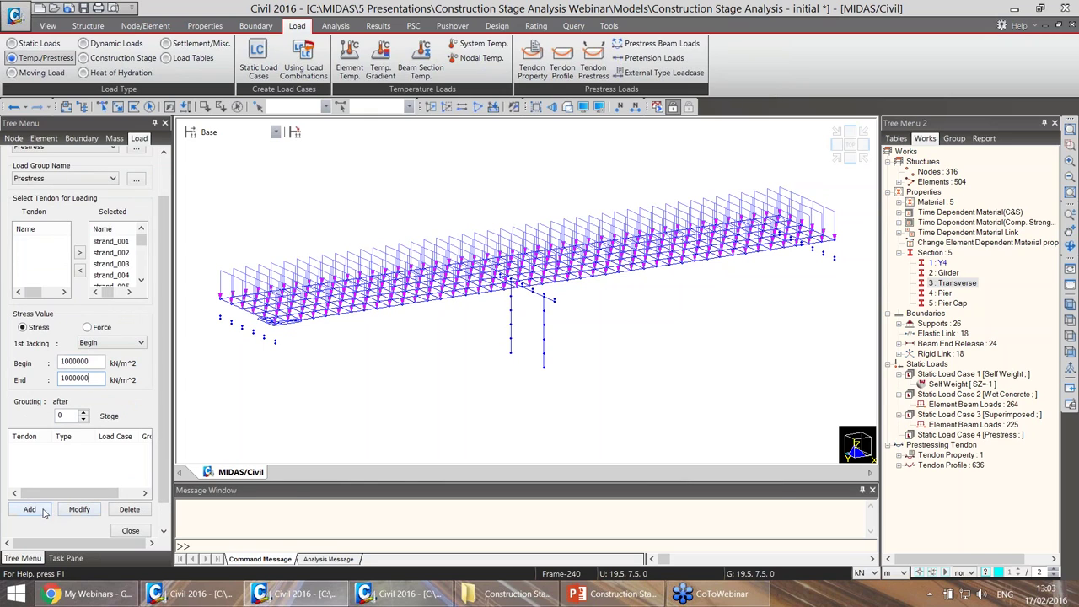
pyautogui.scroll(1, 166, 244)
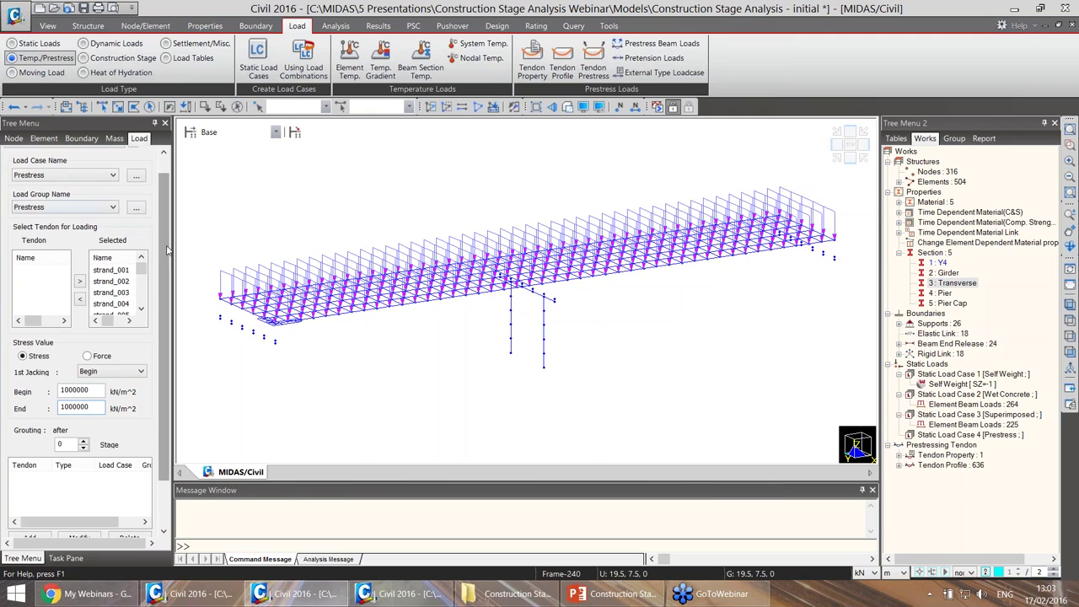
pyautogui.scroll(-2, 167, 249)
pyautogui.click(30, 479)
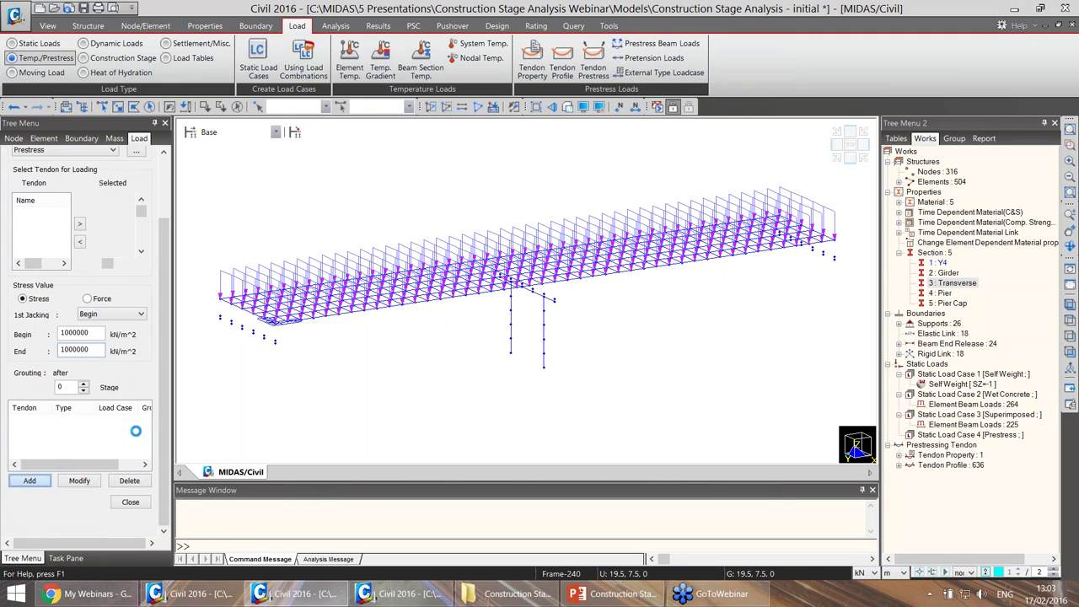
pyautogui.click(129, 502)
# Display the bridge with its section shapes and examine the strands along the girders and at the girder ends.
pyautogui.hotkey('ctrl', 'h')
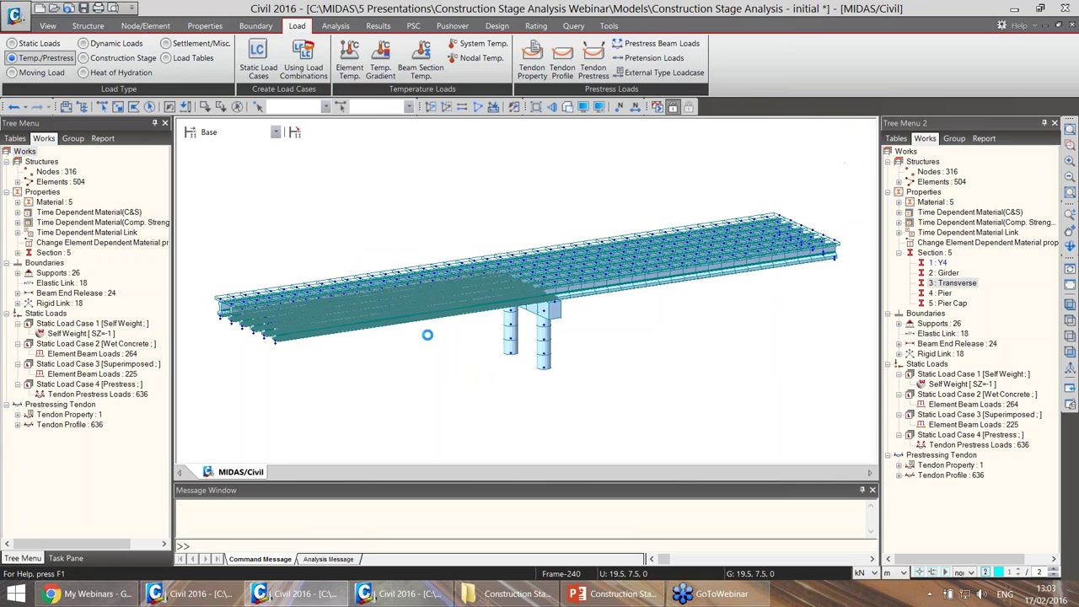
pyautogui.keyDown('ctrl'); pyautogui.moveTo(429, 334); pyautogui.dragTo(497, 328, button='middle'); pyautogui.keyUp('ctrl')
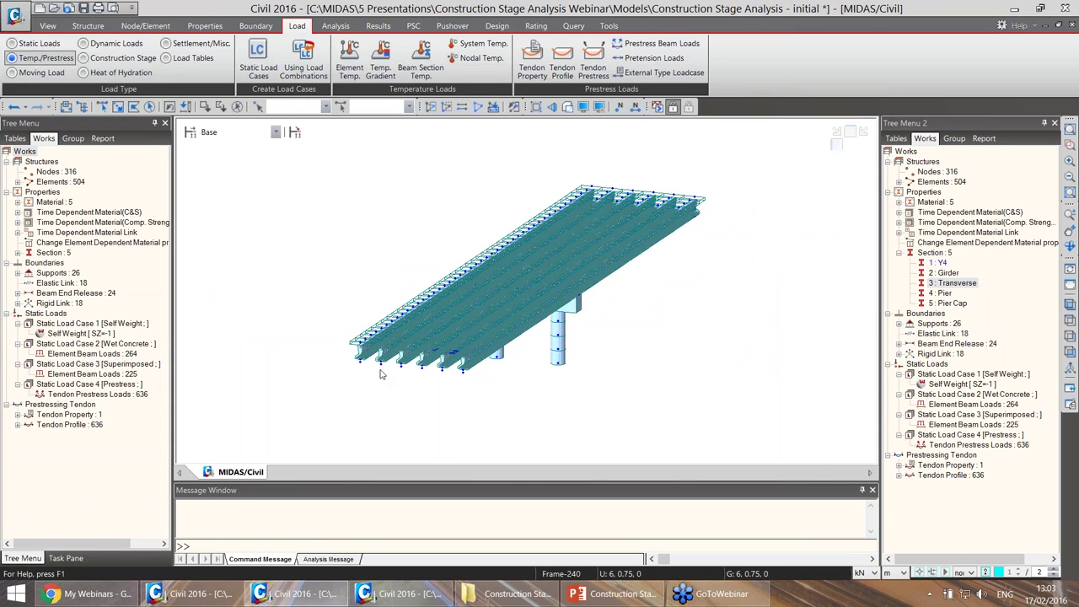
pyautogui.scroll(5, 438, 388)
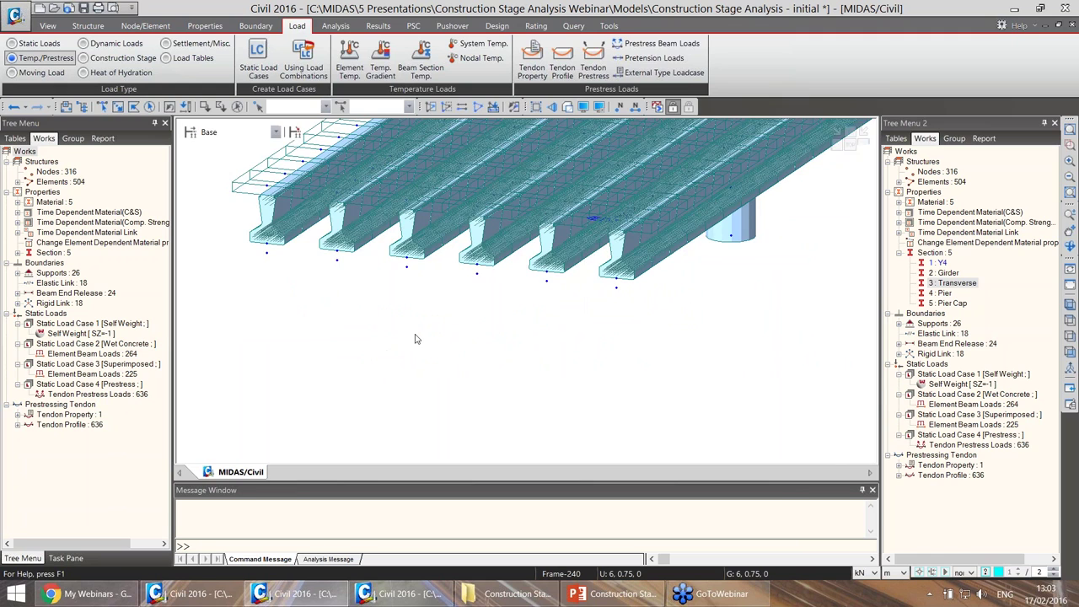
pyautogui.moveTo(411, 255); pyautogui.dragTo(411, 313, button='middle')
pyautogui.hotkey('ctrl', 'h')
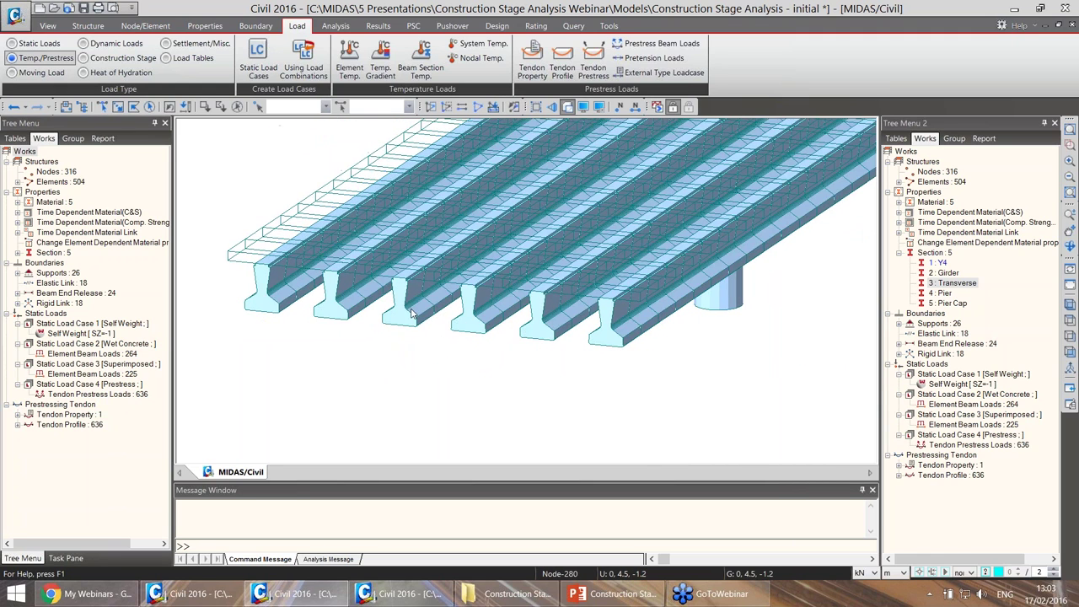
pyautogui.scroll(-5, 412, 313)
pyautogui.moveTo(514, 296); pyautogui.dragTo(400, 383, button='middle')
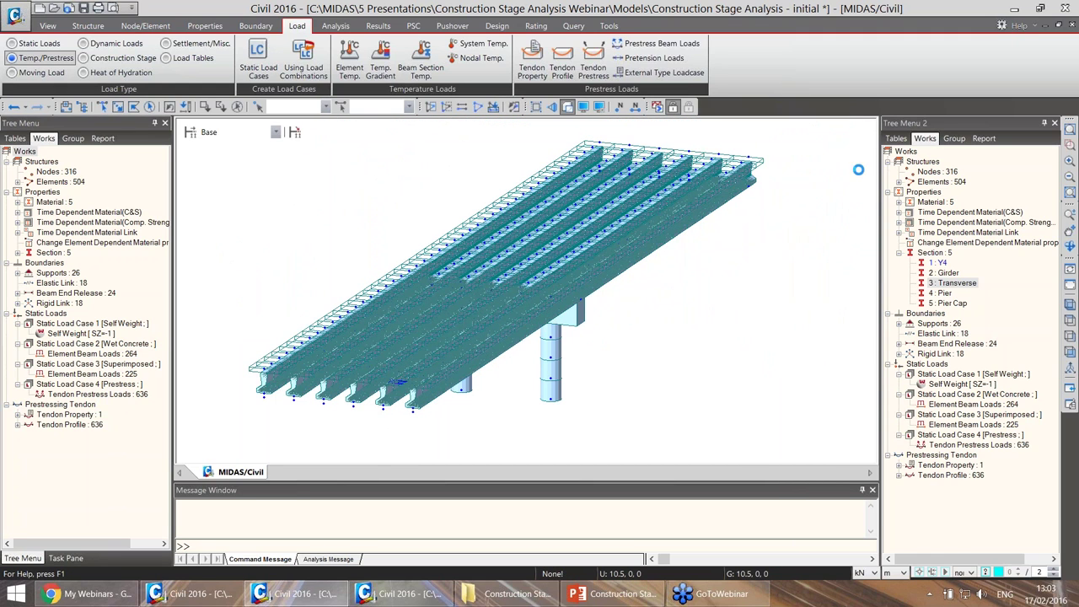
pyautogui.click(837, 163)
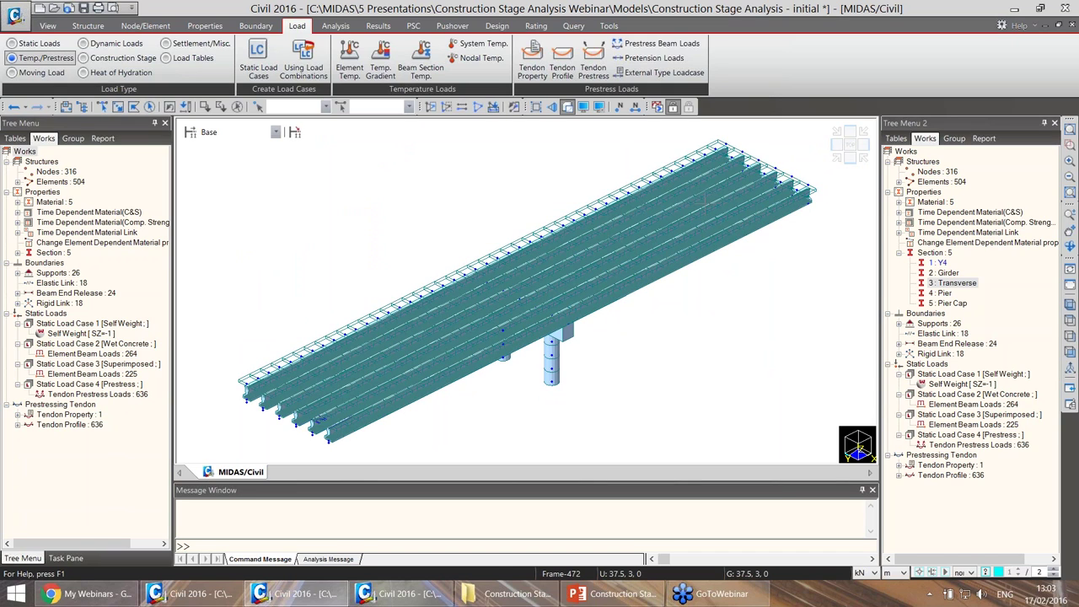
pyautogui.click(1069, 286)
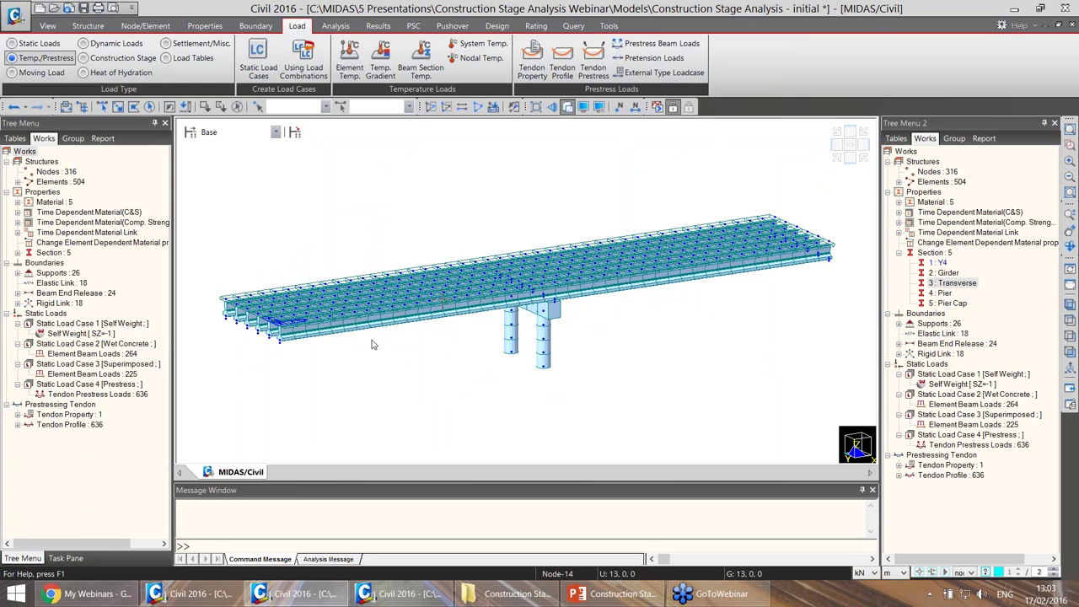
# Generate three construction stages named CS with suffix 1to3, saving the stage results.
pyautogui.click(193, 140)
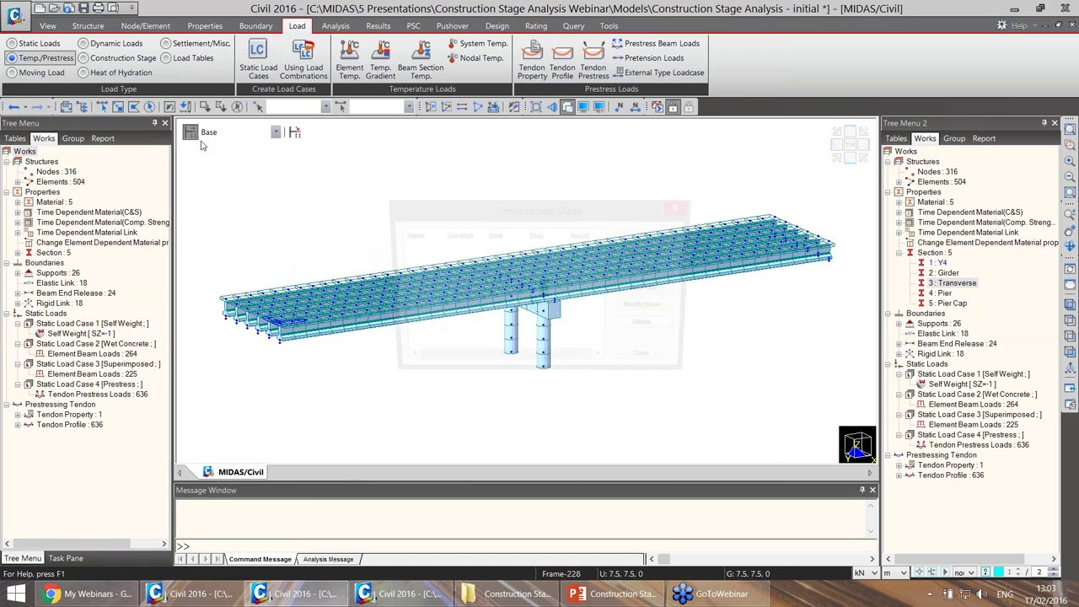
pyautogui.click(650, 291)
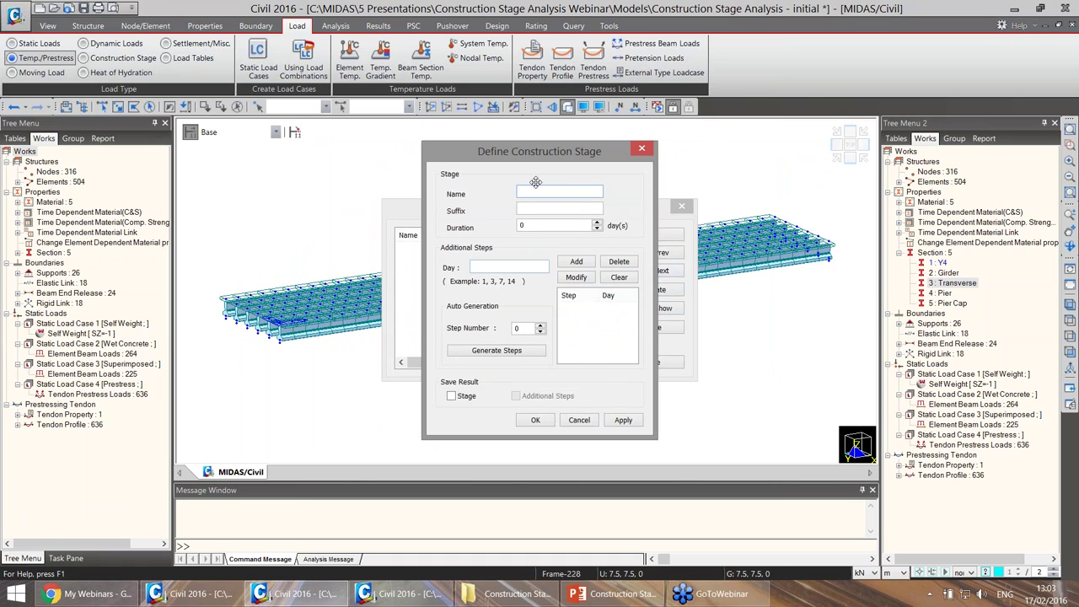
pyautogui.write('CS')
pyautogui.click(452, 396)
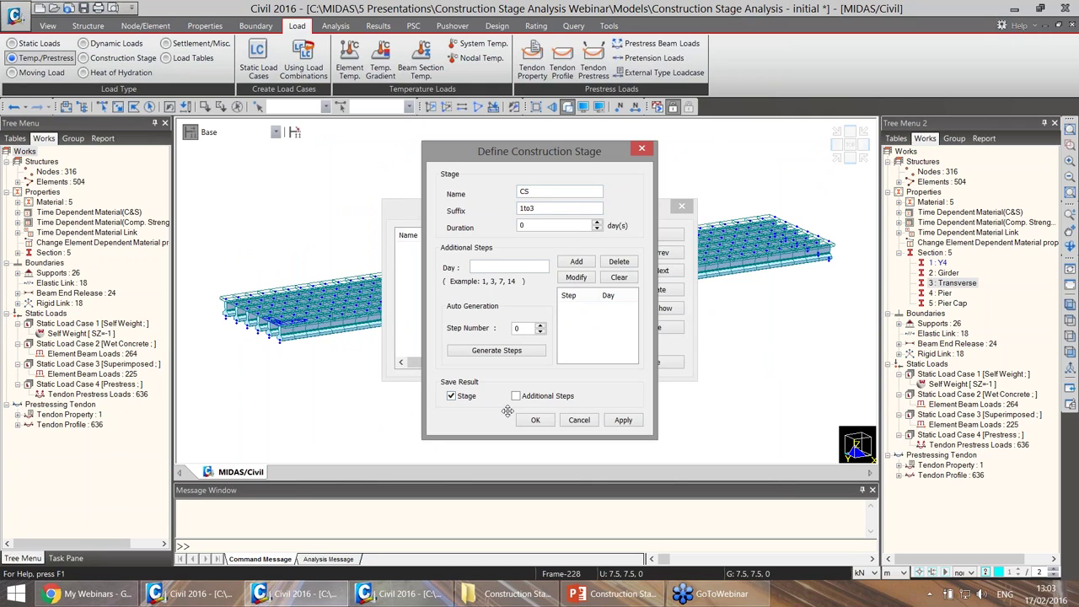
pyautogui.click(540, 420)
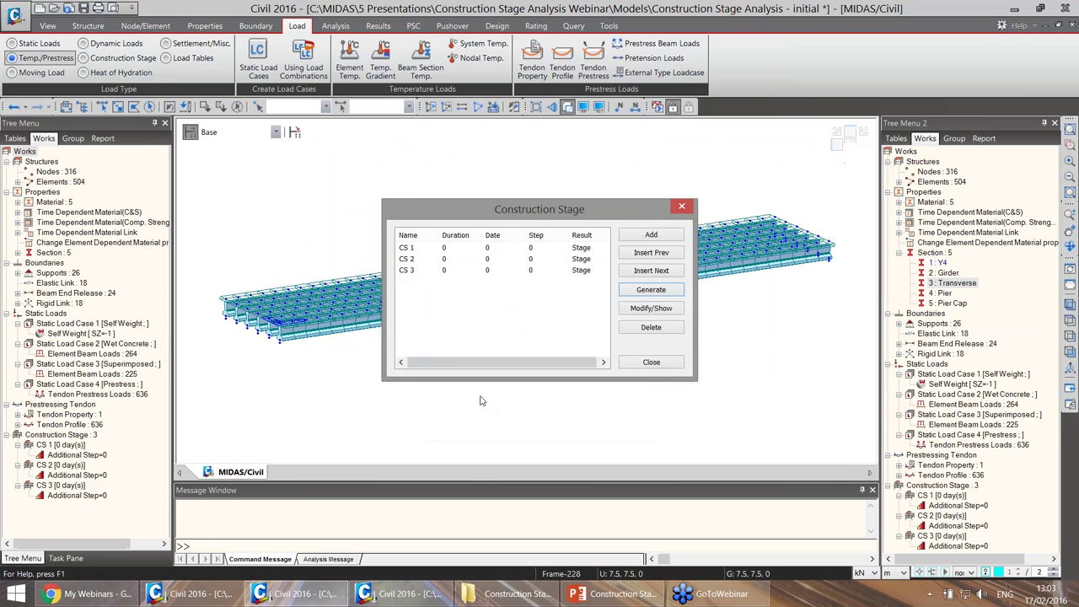
# Set the duration of stage CS 1 to 25 days and activate the Substructure element group at an age of 3 days.
pyautogui.doubleClick(444, 247)
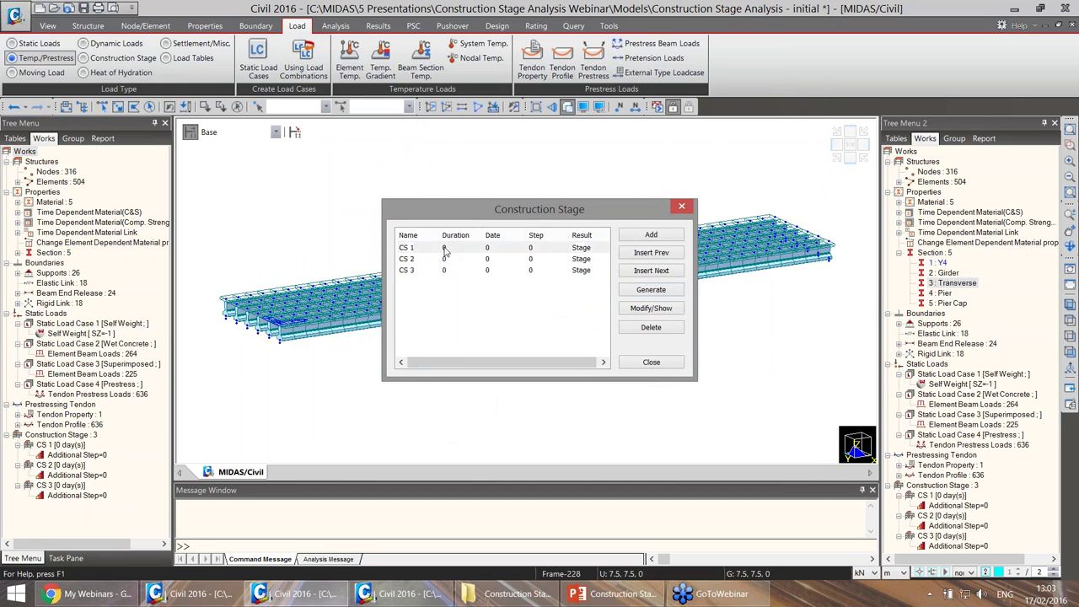
pyautogui.moveTo(587, 91); pyautogui.dragTo(577, 76)
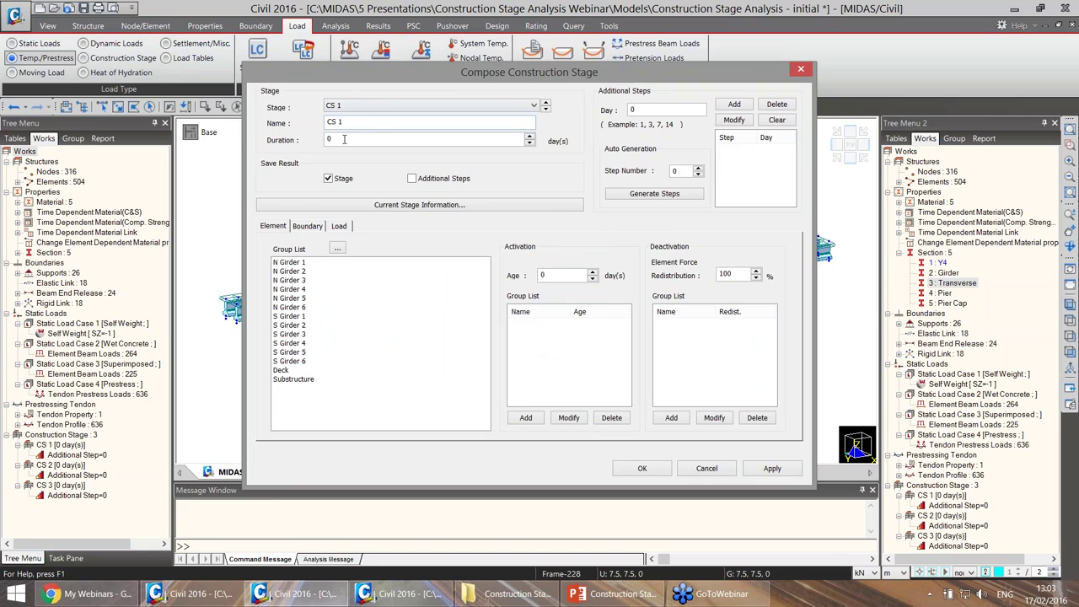
pyautogui.moveTo(338, 139); pyautogui.dragTo(250, 140)
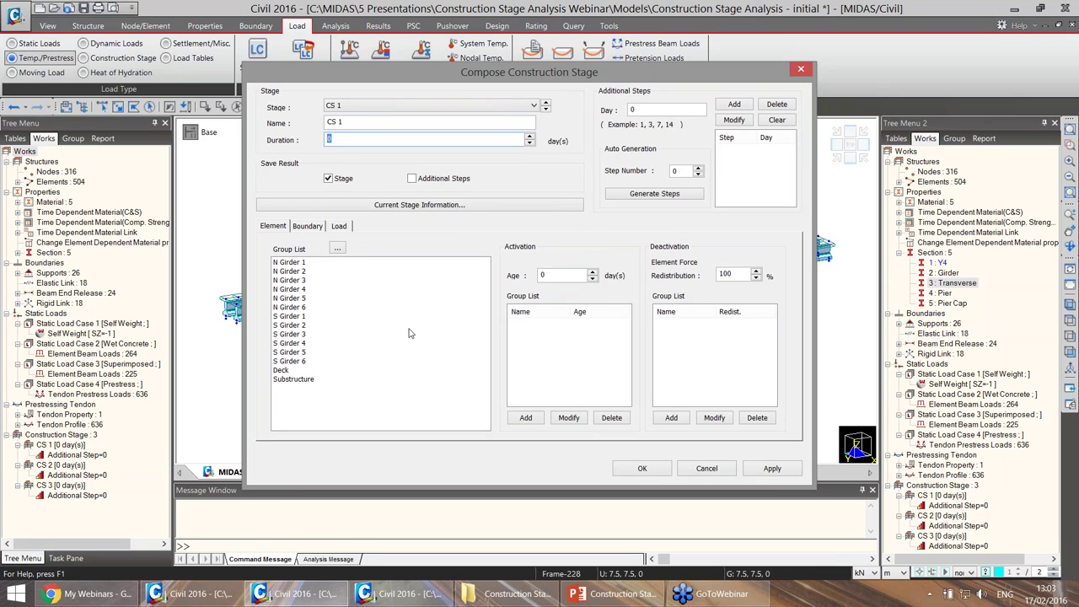
pyautogui.write('25')
pyautogui.click(300, 379)
pyautogui.moveTo(549, 276); pyautogui.dragTo(532, 282)
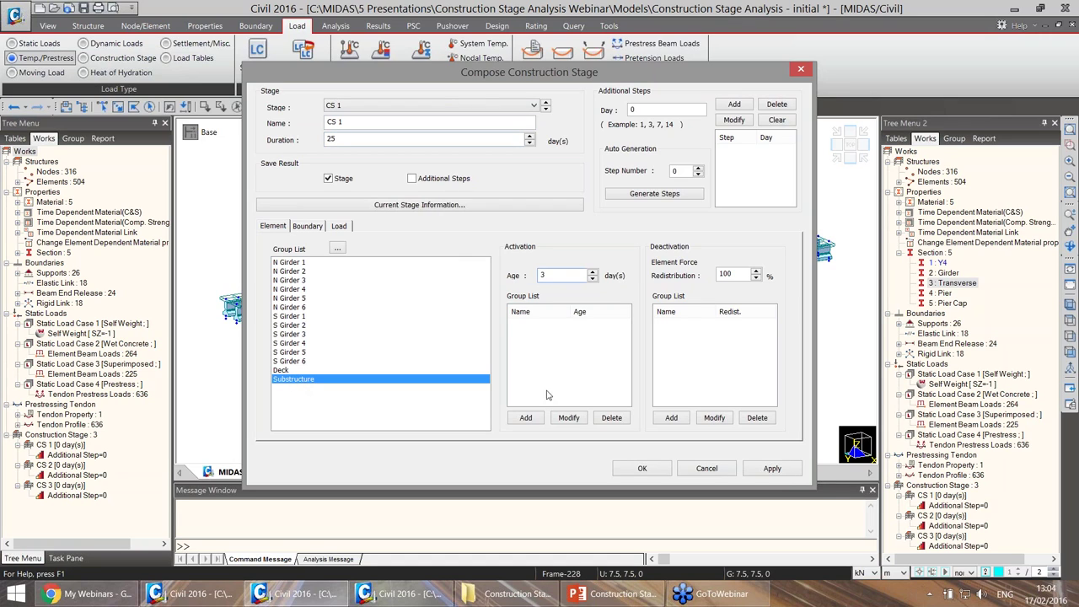
pyautogui.click(526, 418)
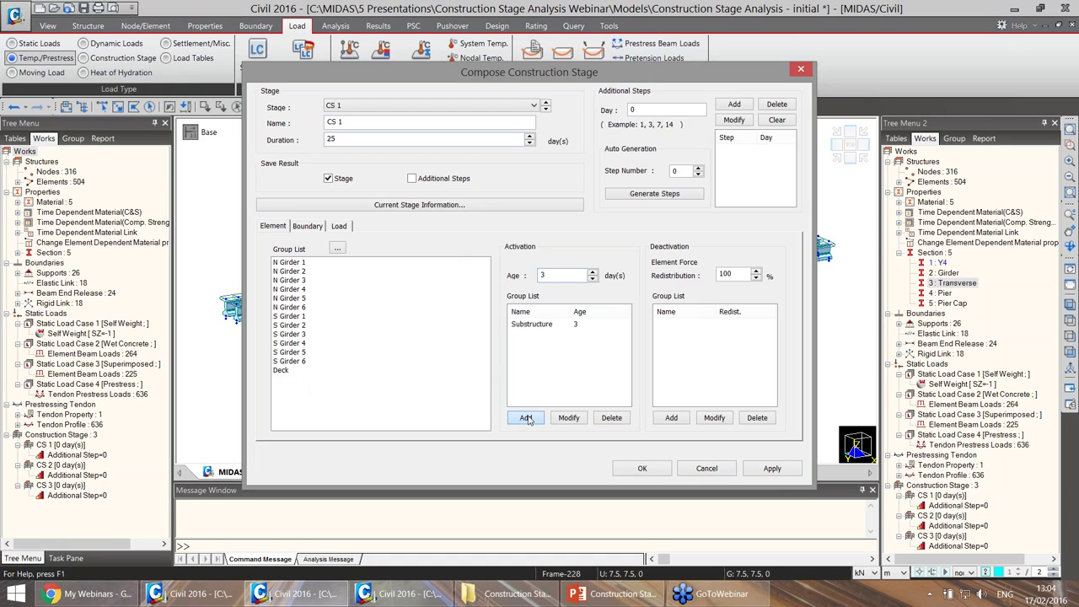
# Activate the Substructure boundary group in its deformed position and the Self Weight load group in CS 1, and apply the stage.
pyautogui.click(307, 226)
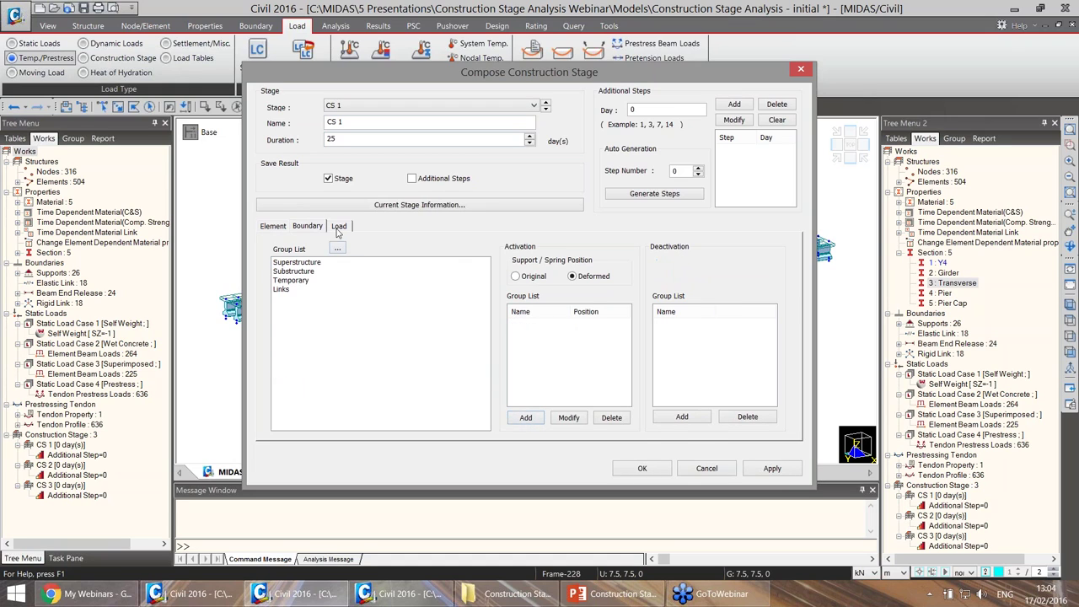
pyautogui.click(299, 273)
pyautogui.click(526, 418)
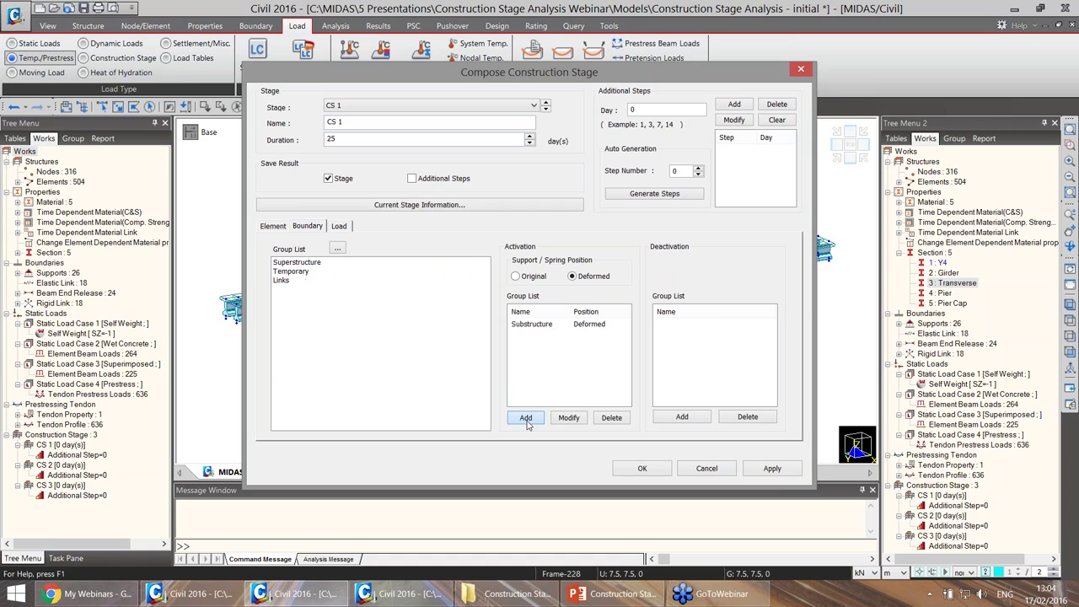
pyautogui.click(338, 226)
pyautogui.click(295, 265)
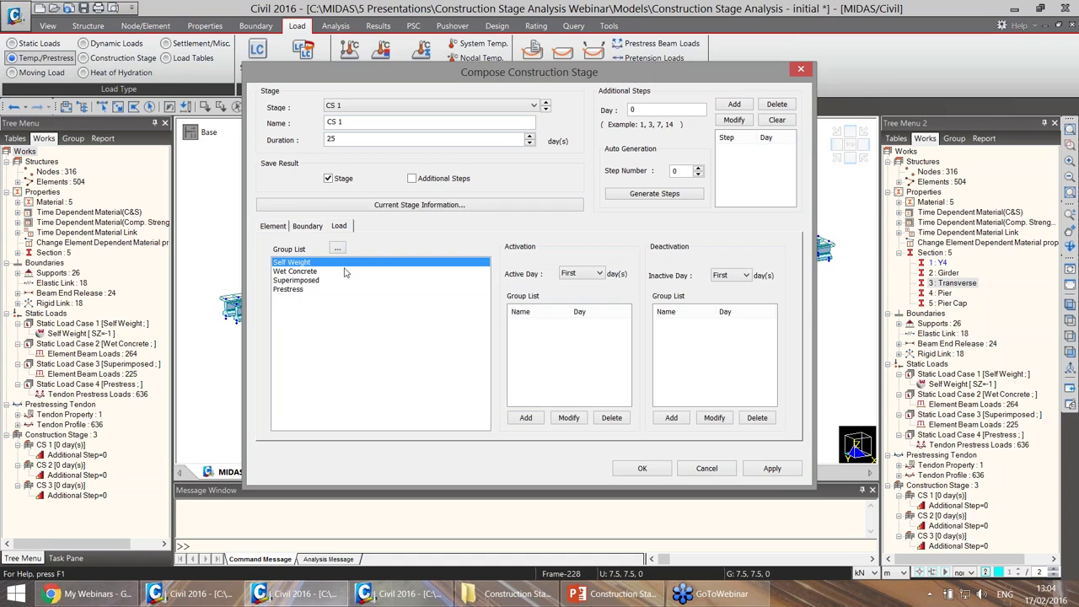
pyautogui.click(524, 418)
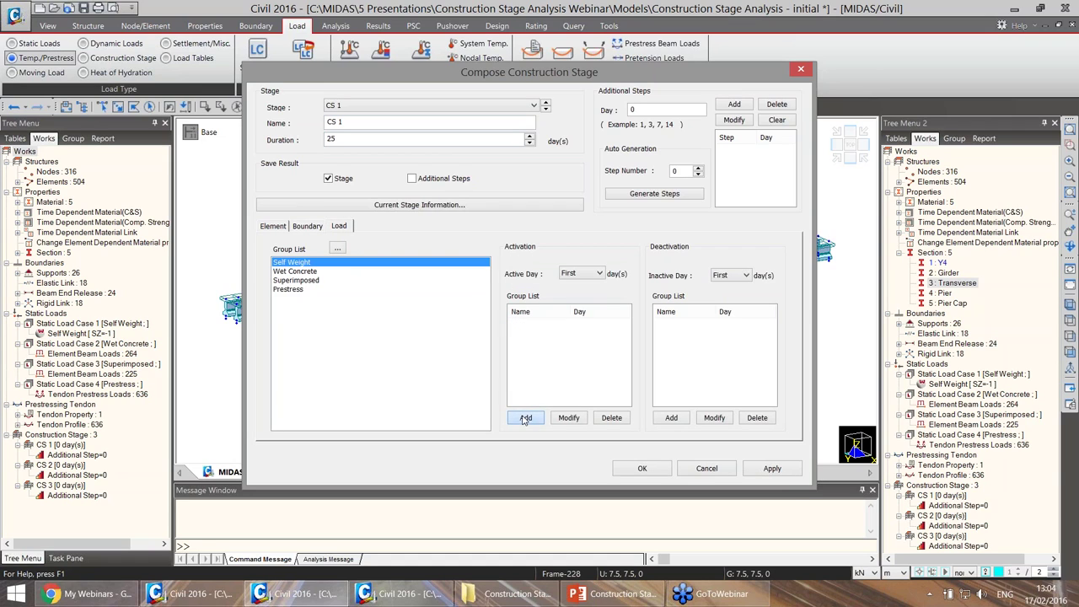
pyautogui.click(772, 469)
# Set the duration of stage CS 2 to 10 days and activate all N Girder and S Girder element groups at an age of 28 days.
pyautogui.click(405, 105)
pyautogui.click(405, 127)
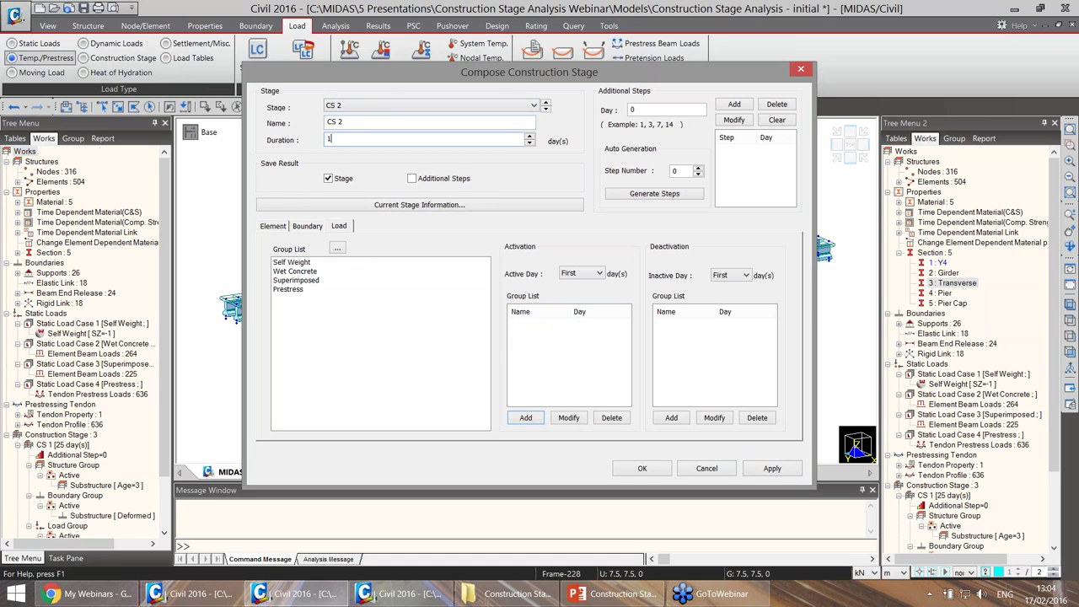
pyautogui.click(272, 227)
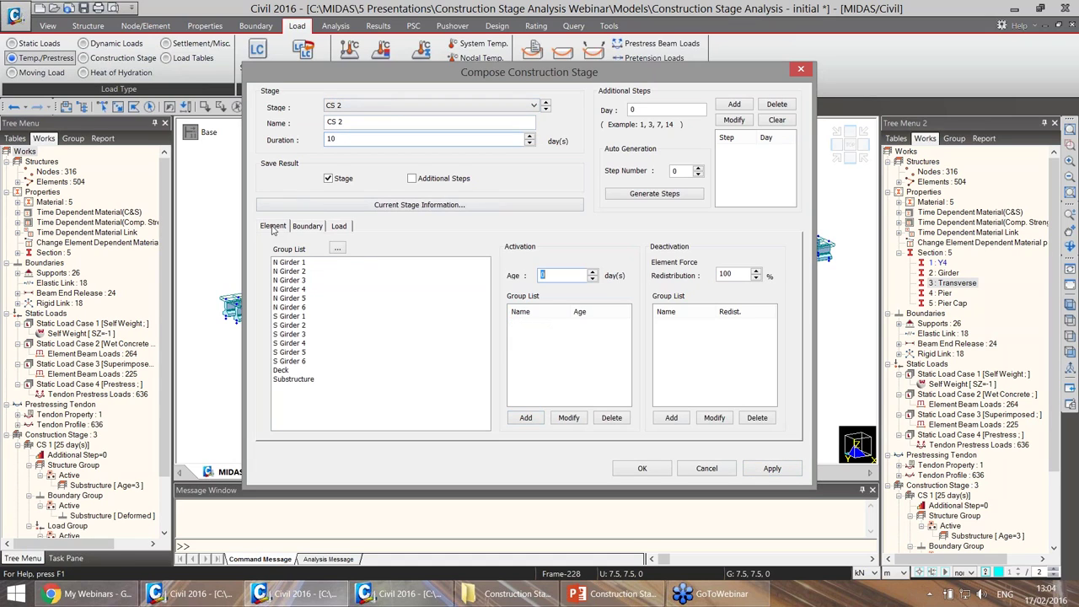
pyautogui.click(295, 262)
pyautogui.keyDown('shift'); pyautogui.click(305, 360); pyautogui.keyUp('shift')
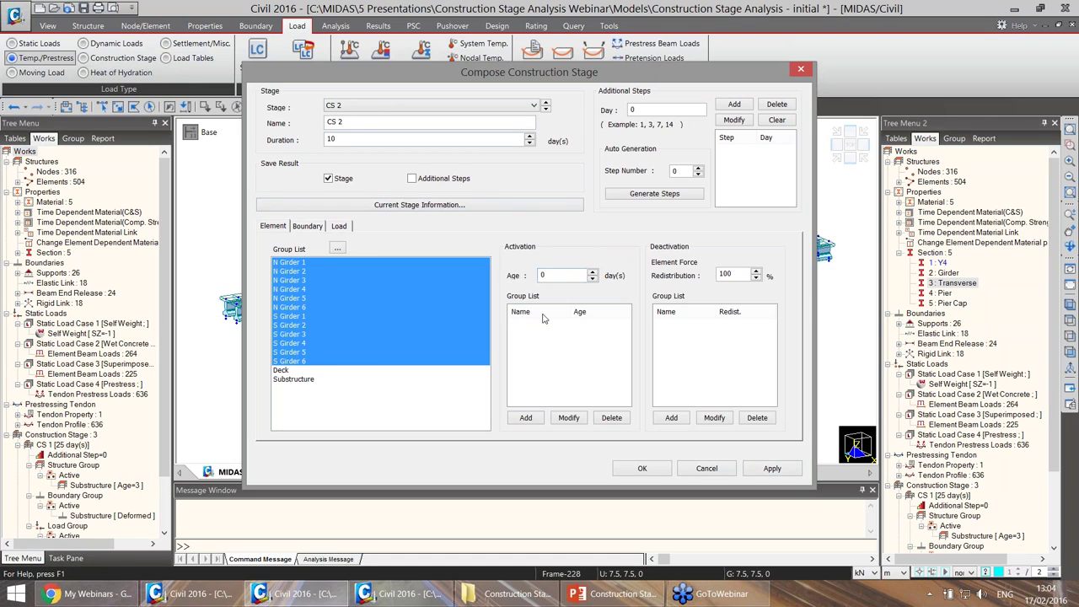
pyautogui.click(525, 276)
pyautogui.write('28')
pyautogui.click(525, 417)
pyautogui.click(525, 417)
# Activate the Temporary and Links boundary groups and the Wet Concrete and Prestress load groups in CS 2, and apply the stage.
pyautogui.click(308, 226)
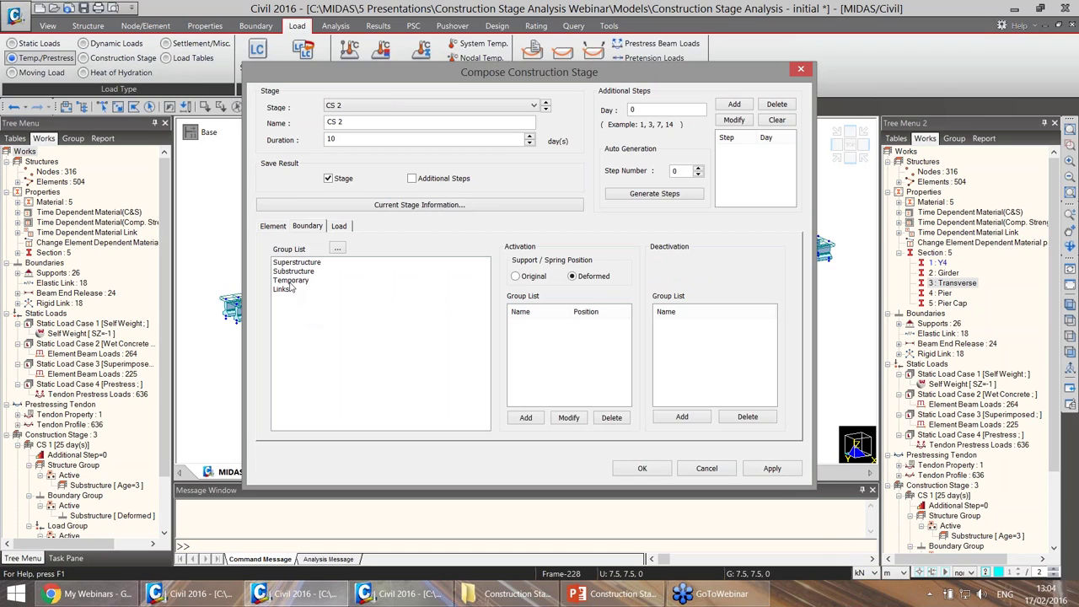
pyautogui.click(290, 282)
pyautogui.keyDown('shift'); pyautogui.click(291, 290); pyautogui.keyUp('shift')
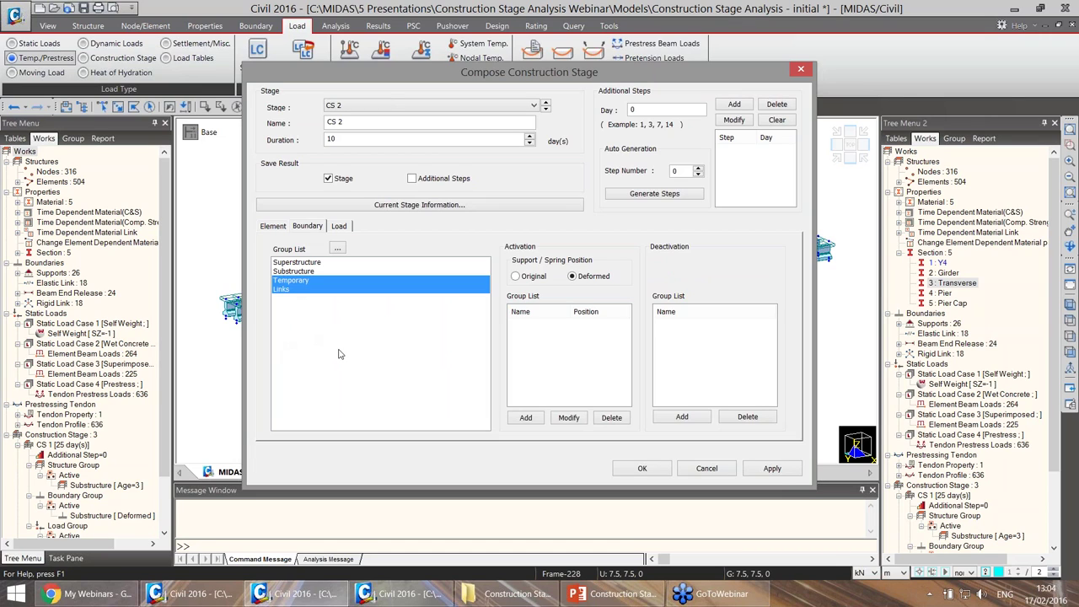
pyautogui.click(526, 418)
pyautogui.click(338, 229)
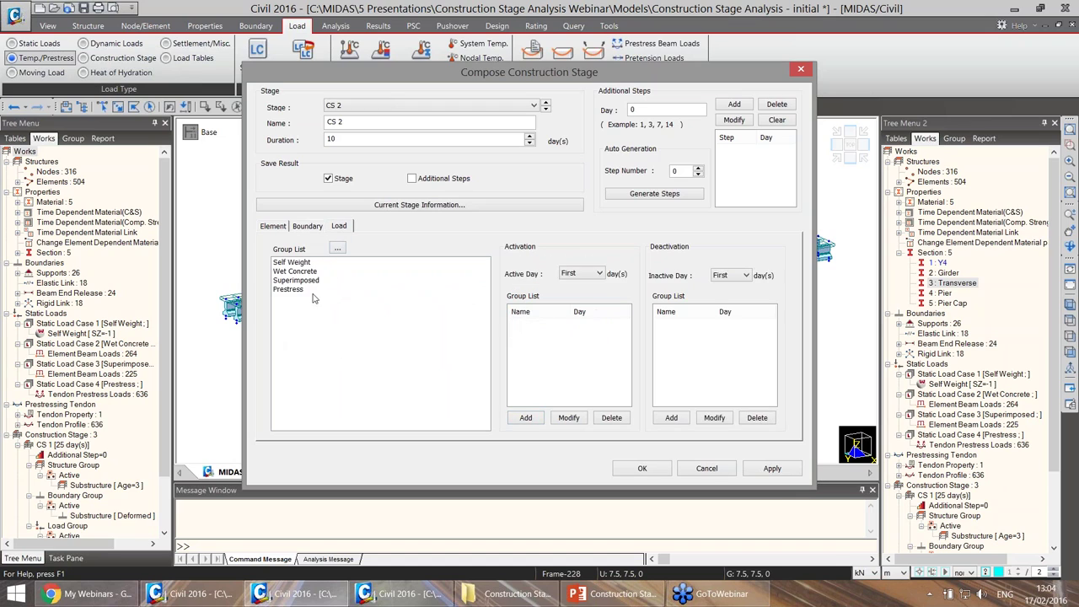
pyautogui.click(296, 272)
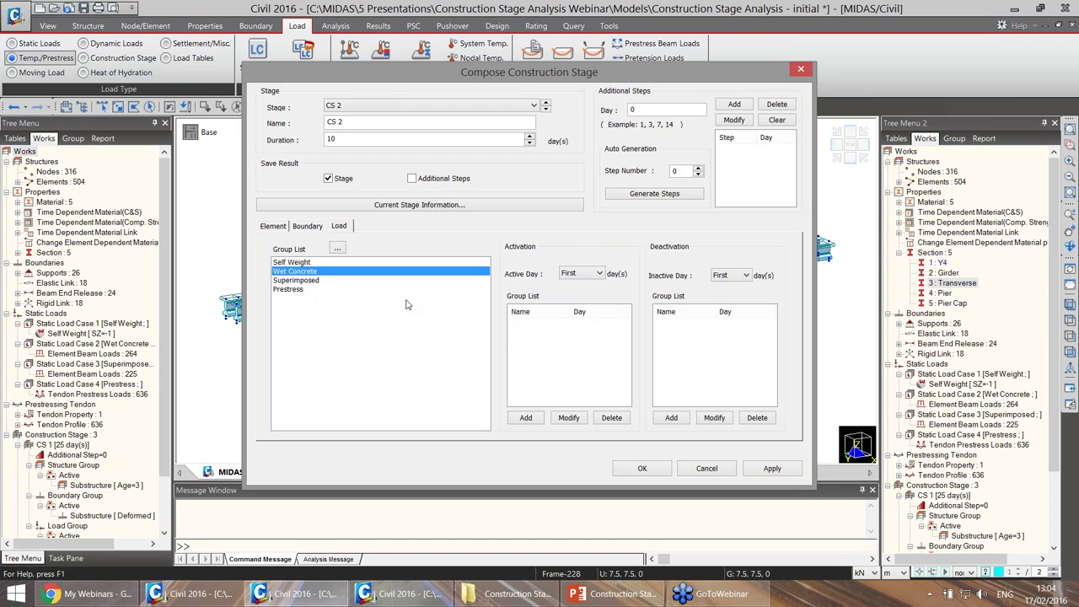
pyautogui.keyDown('ctrl'); pyautogui.click(297, 289); pyautogui.keyUp('ctrl')
pyautogui.click(528, 418)
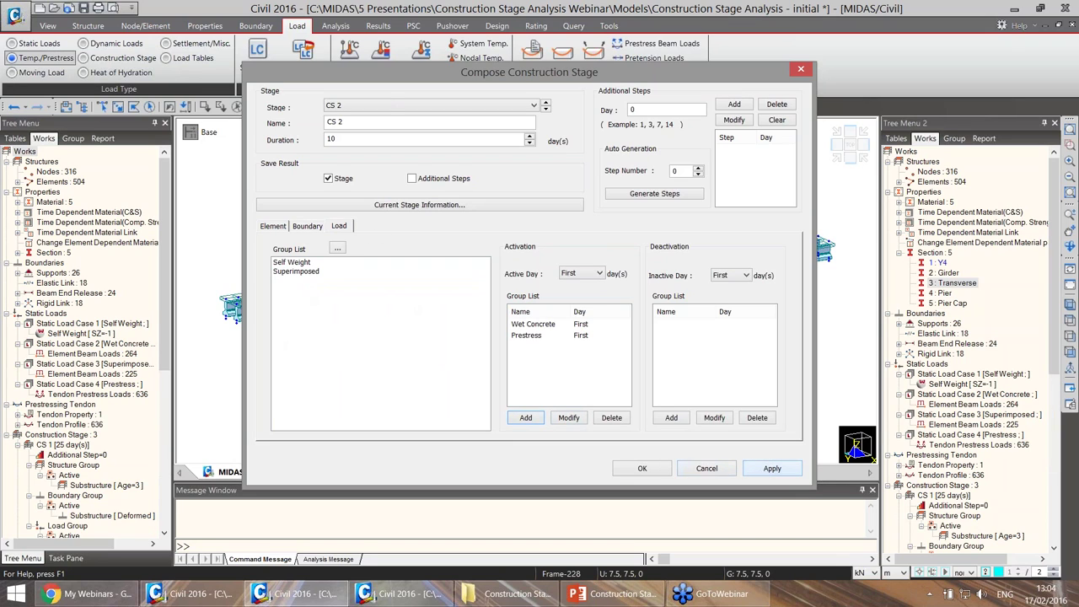
# Set the duration of stage CS 3 to 10000 days and activate the Deck element group at an age of 10 days.
pyautogui.click(389, 105)
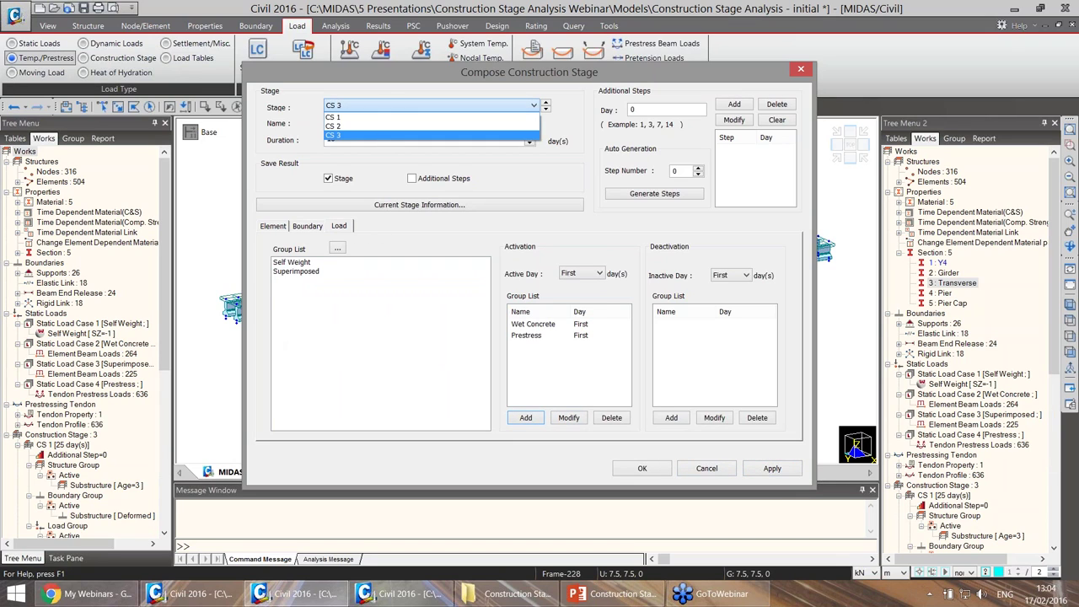
pyautogui.click(337, 135)
pyautogui.write('10000')
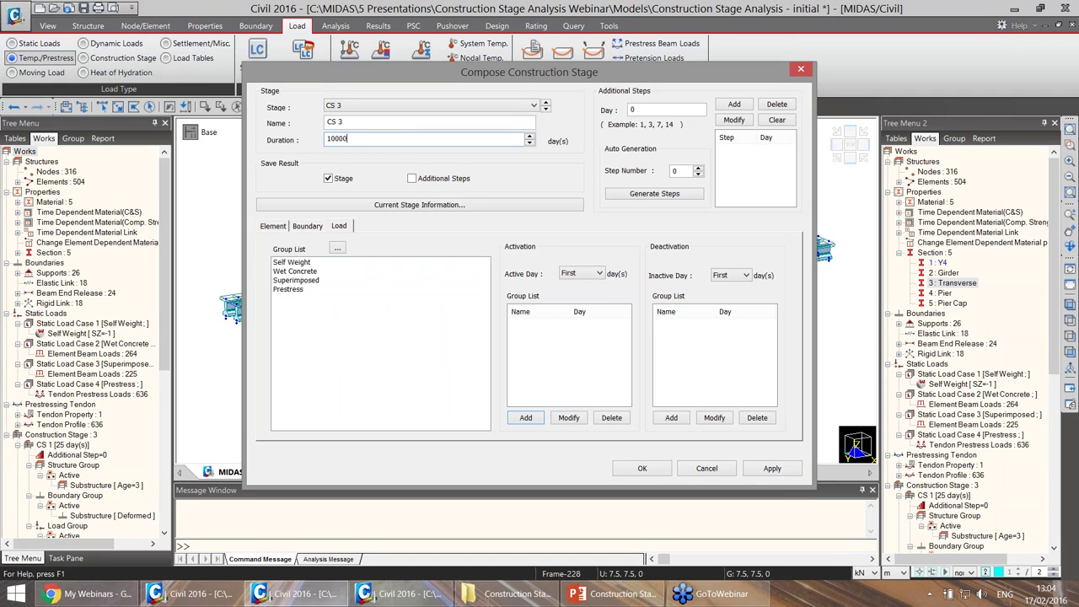
pyautogui.click(268, 227)
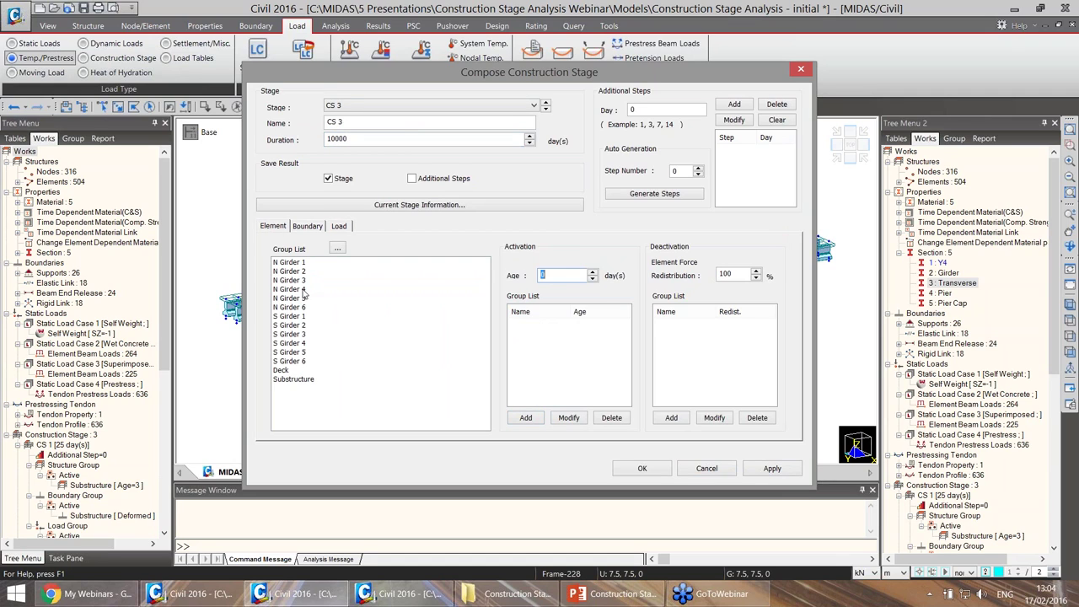
pyautogui.click(286, 371)
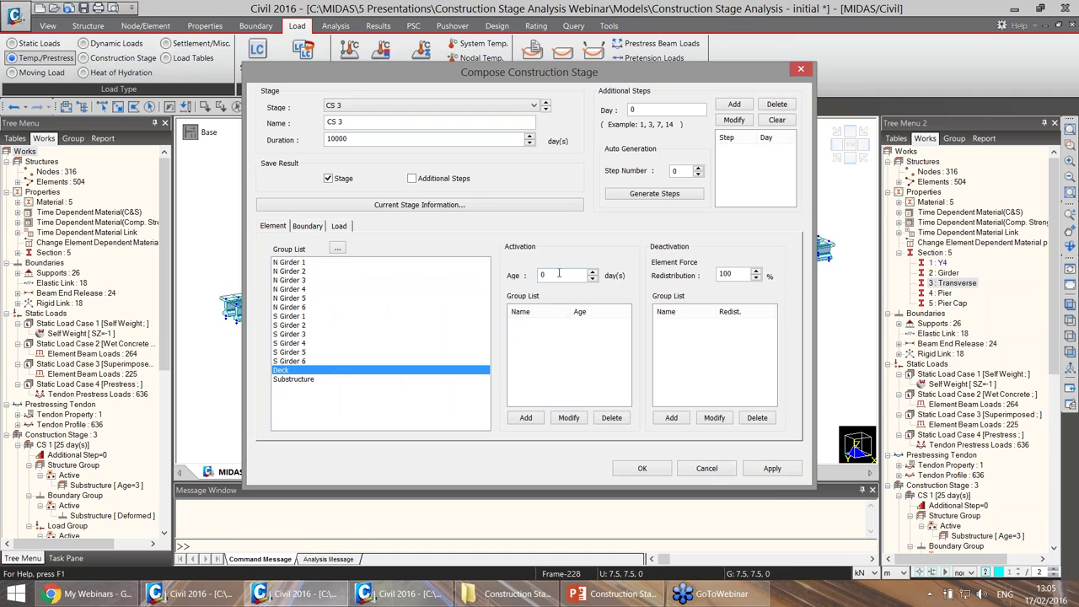
pyautogui.moveTo(555, 274); pyautogui.dragTo(523, 283)
pyautogui.write('10')
pyautogui.click(525, 418)
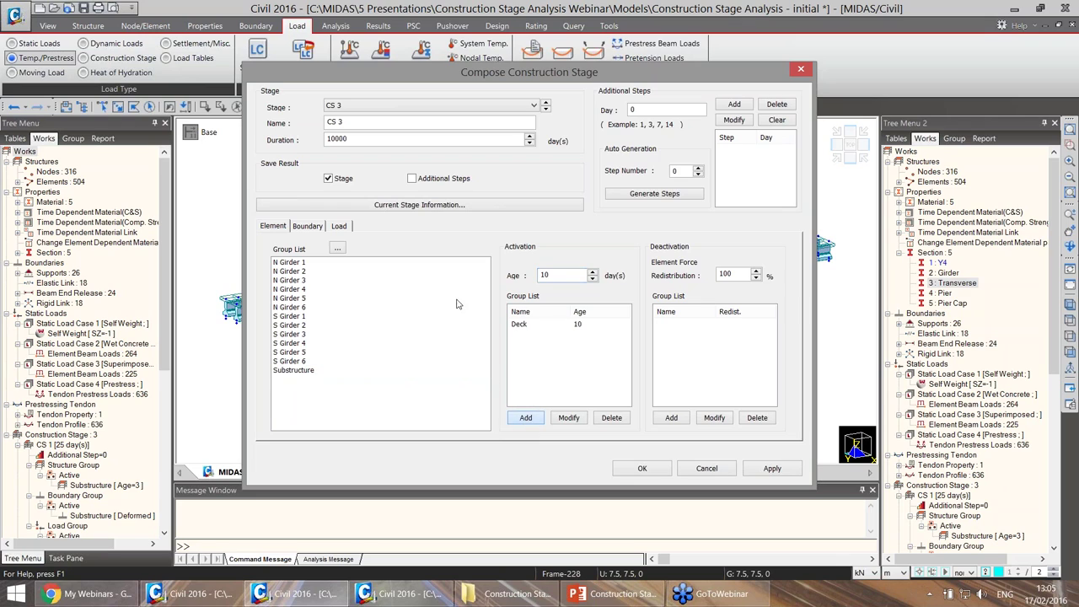
# Deactivate the Temporary boundary group in CS 3 and activate the Superstructure boundary group in its deformed position.
pyautogui.click(307, 226)
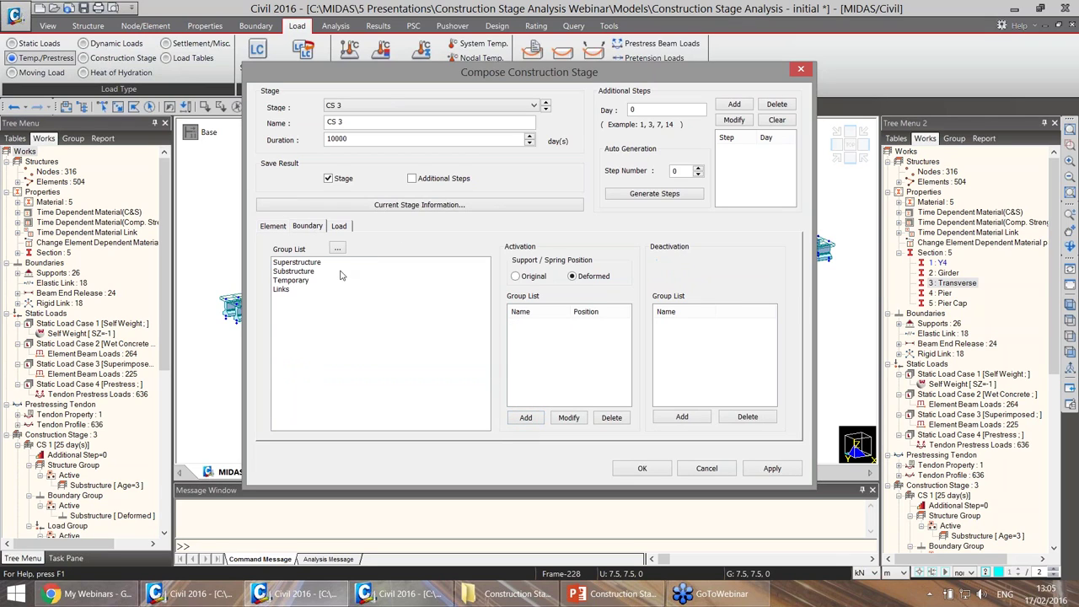
pyautogui.click(292, 282)
pyautogui.click(682, 417)
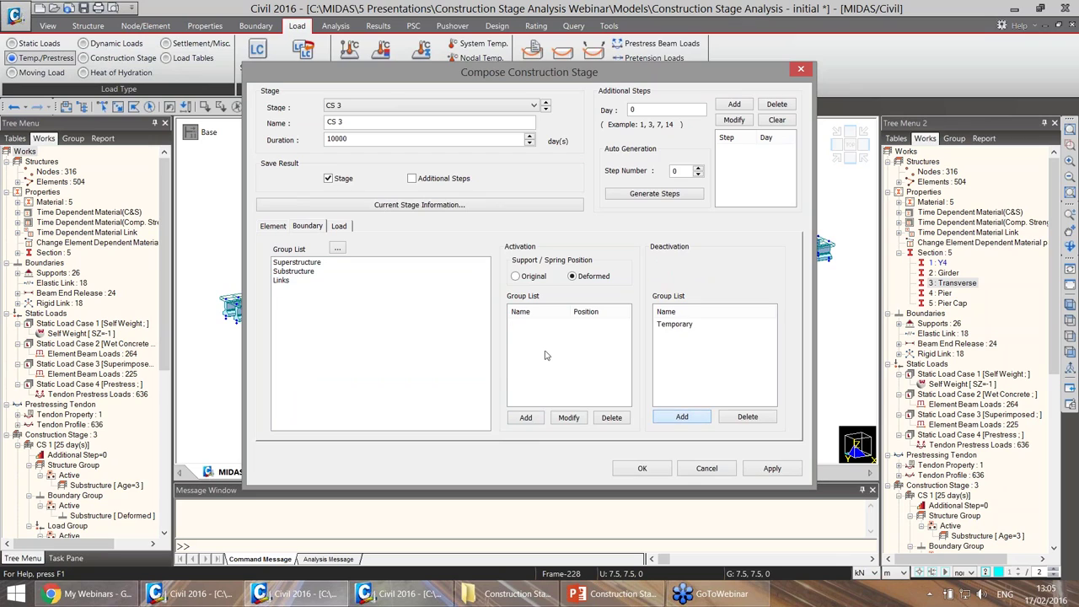
pyautogui.click(323, 263)
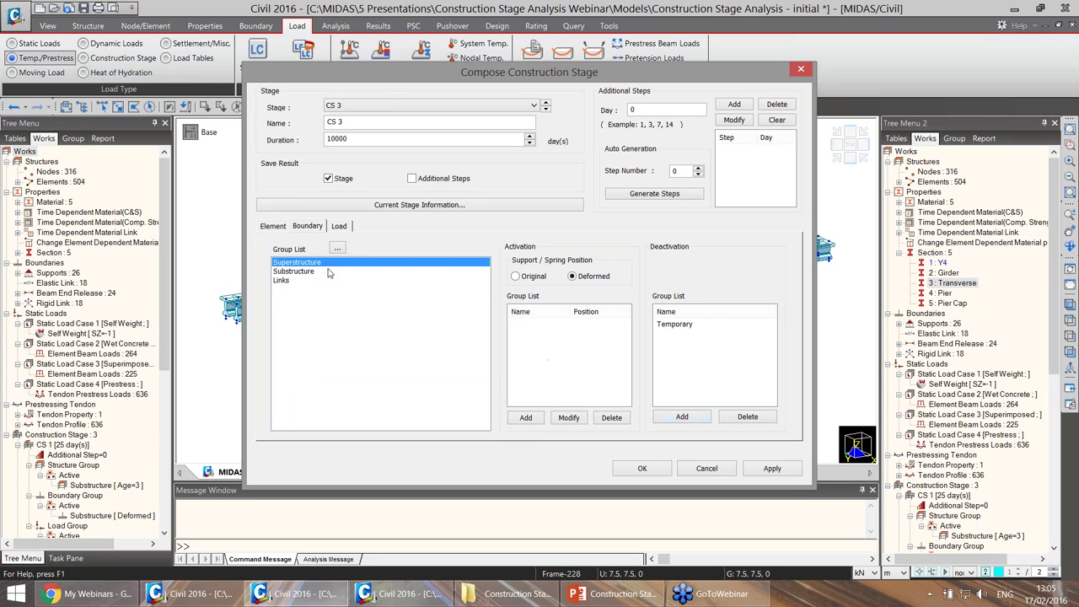
pyautogui.click(526, 418)
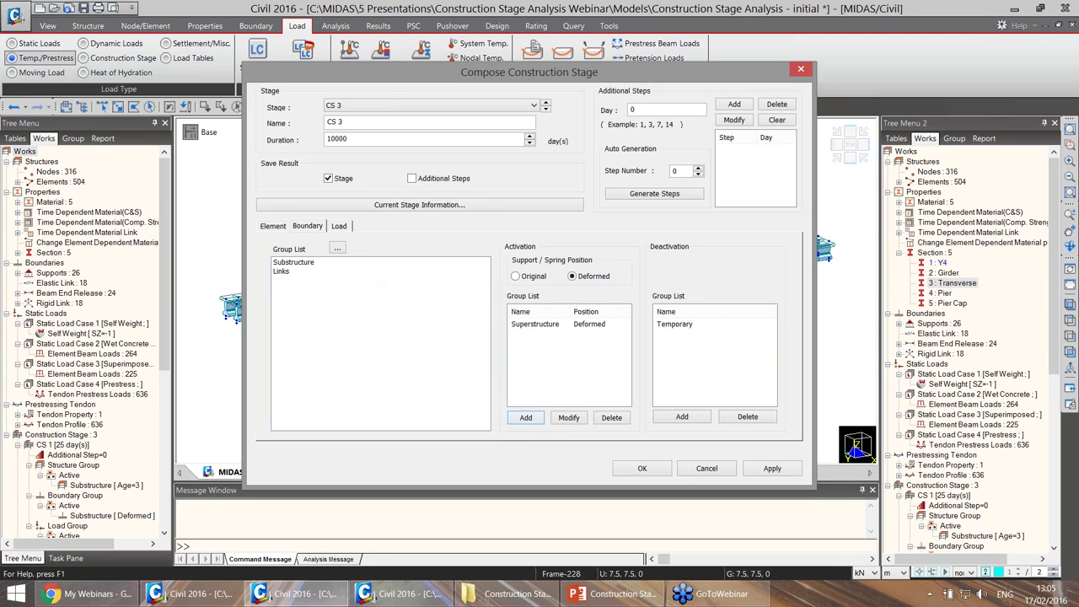
# Deactivate the Wet Concrete load group and activate the Superimposed load group on the first day of CS 3, and close the stage definition.
pyautogui.click(338, 226)
pyautogui.click(299, 272)
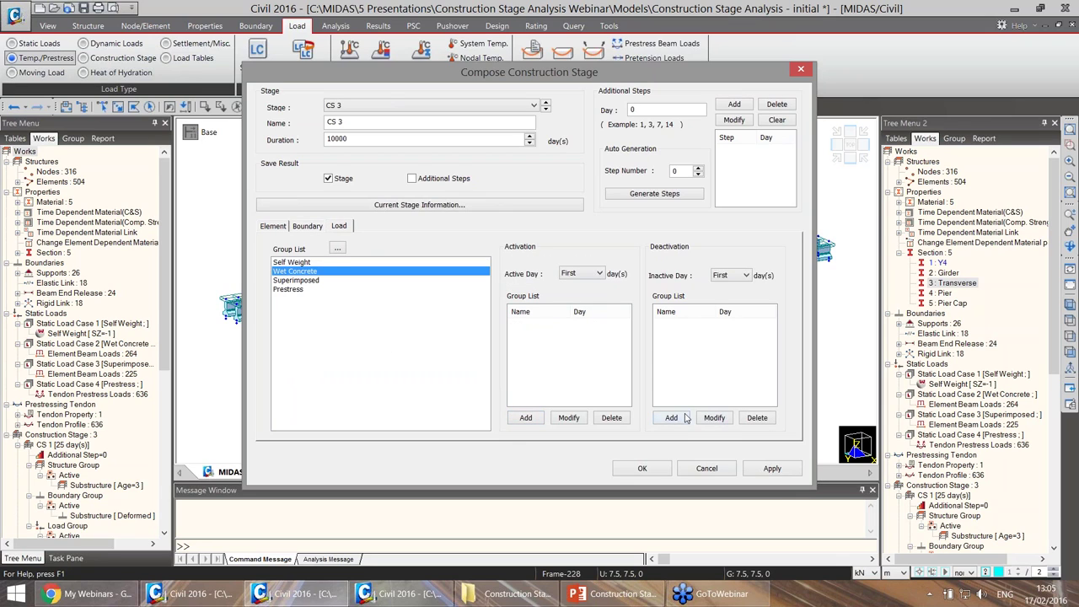
pyautogui.click(671, 418)
pyautogui.click(301, 271)
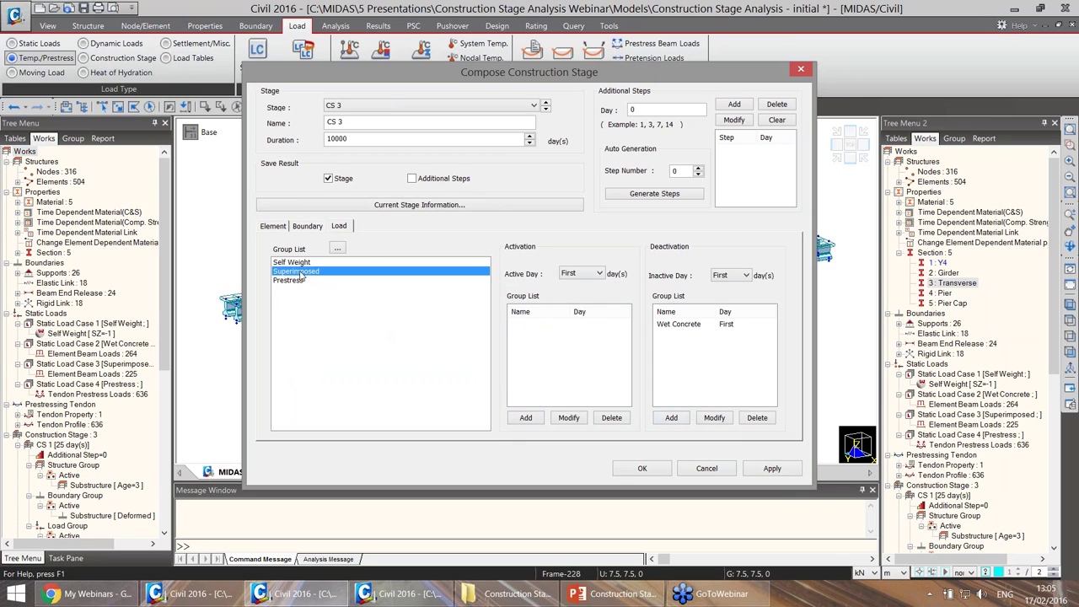
pyautogui.click(525, 418)
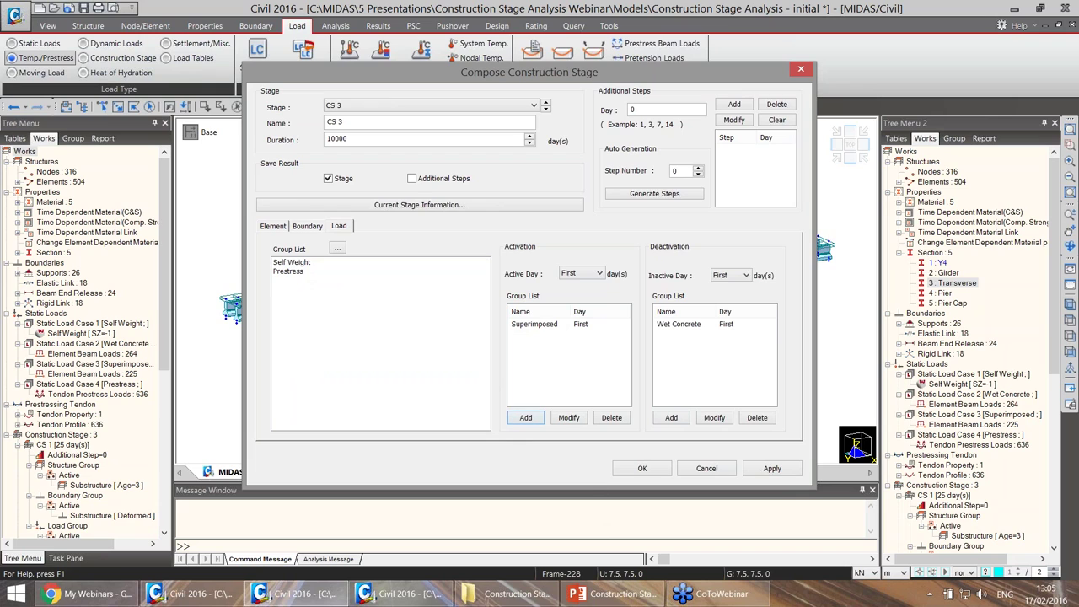
pyautogui.click(642, 468)
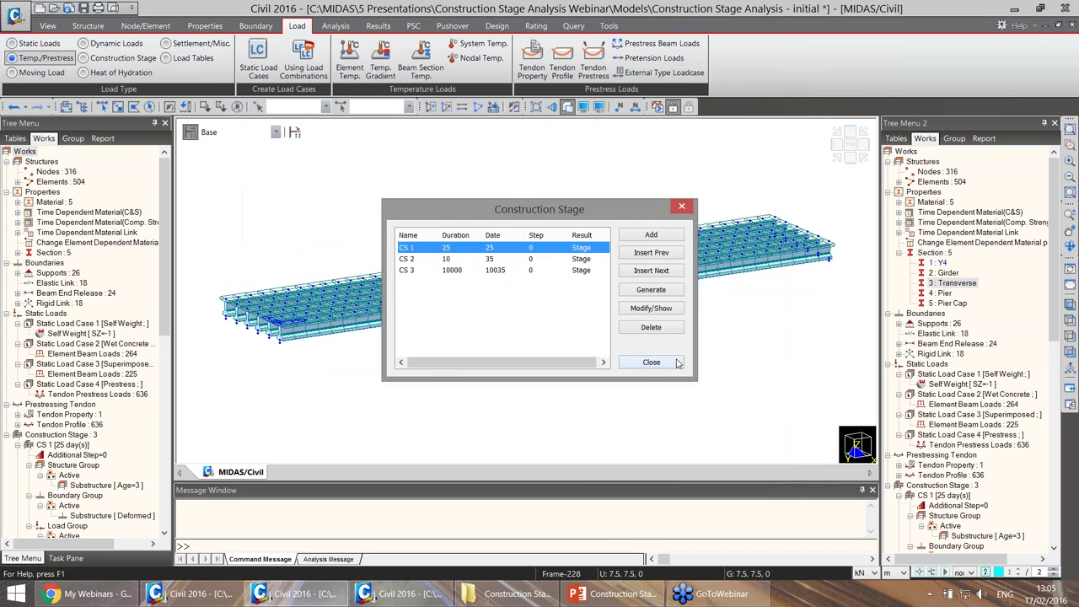
pyautogui.press('Escape')
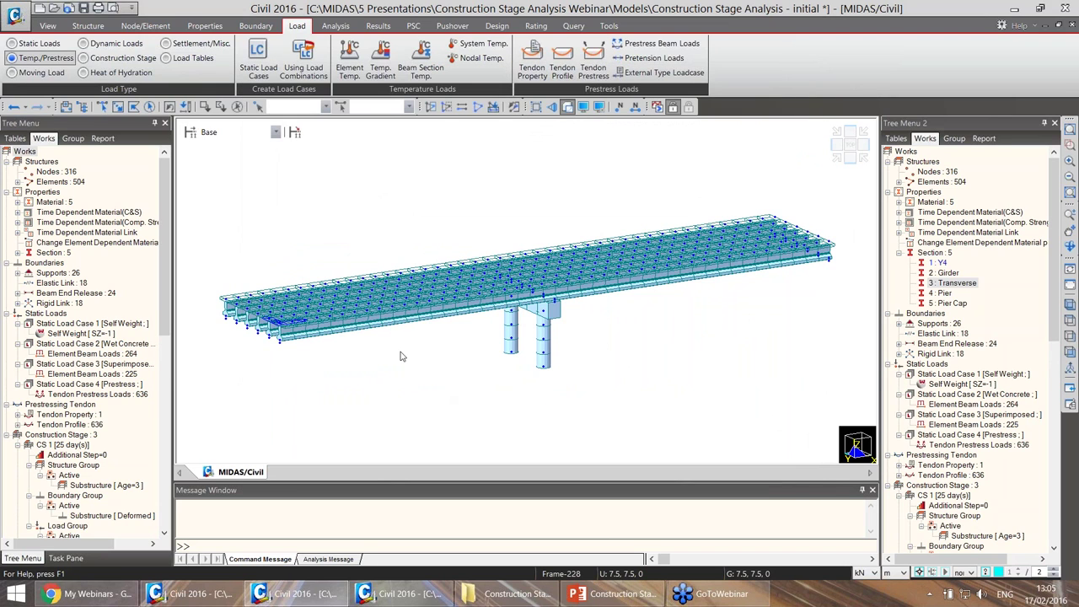
# Add a composite section for construction stage with CS 2 as the active stage and 2: Girder as the section.
pyautogui.click(294, 134)
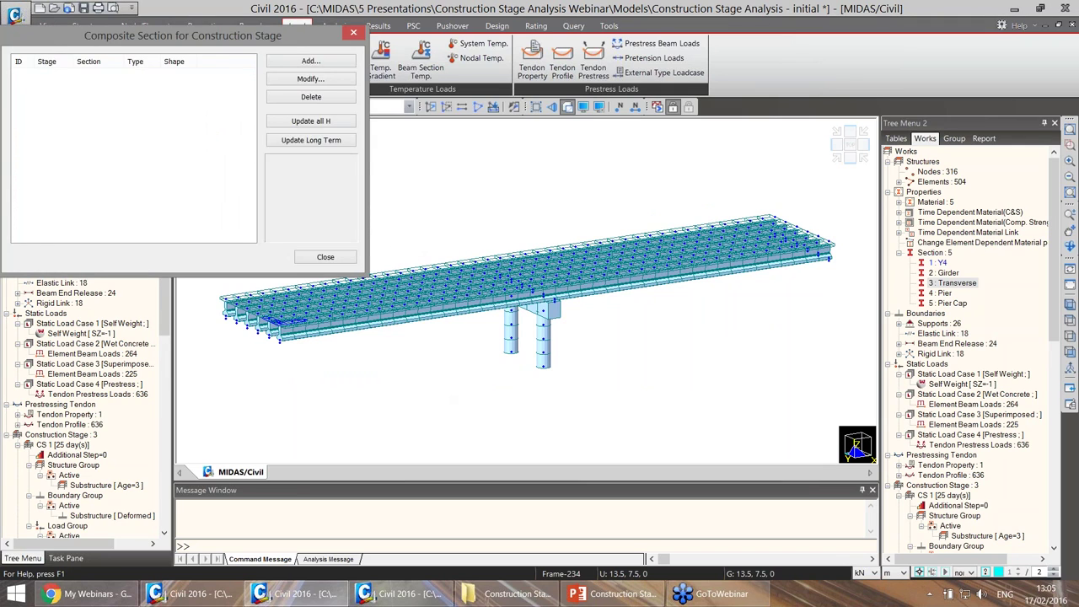
pyautogui.click(556, 124)
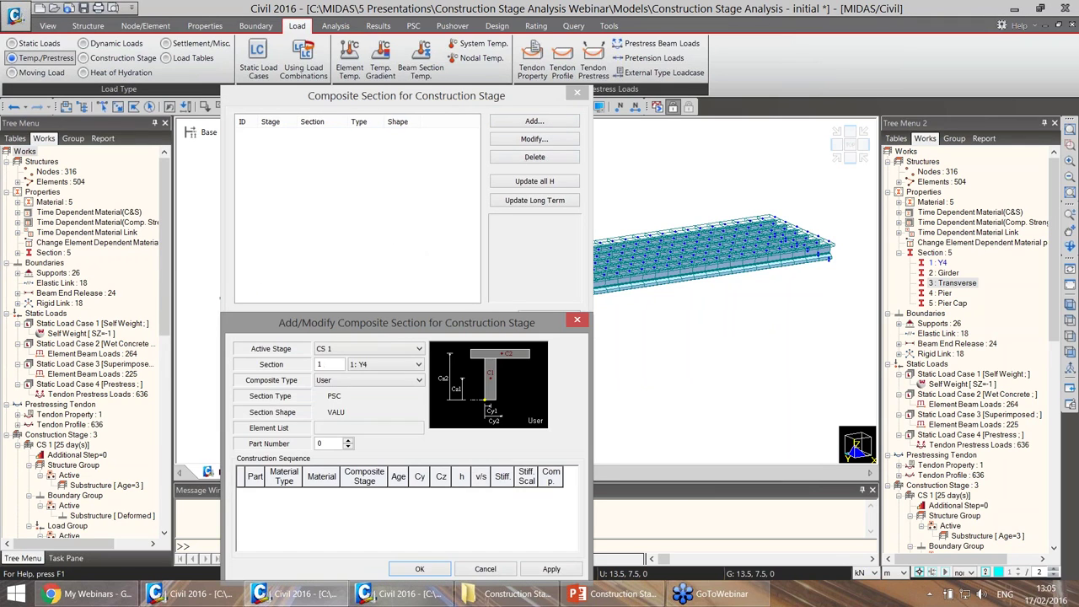
pyautogui.moveTo(489, 321); pyautogui.dragTo(600, 200)
pyautogui.click(476, 227)
pyautogui.click(463, 249)
pyautogui.click(493, 244)
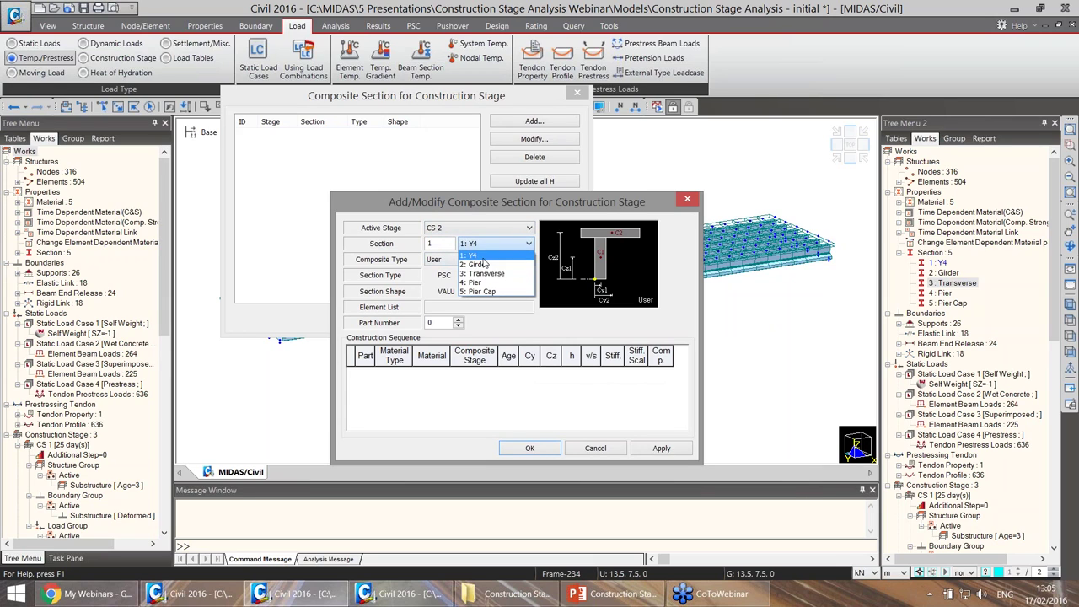
pyautogui.click(486, 265)
# Assign part 1 the 2: Girder material with CS 2 as its composite stage and an age of 28 days.
pyautogui.click(391, 372)
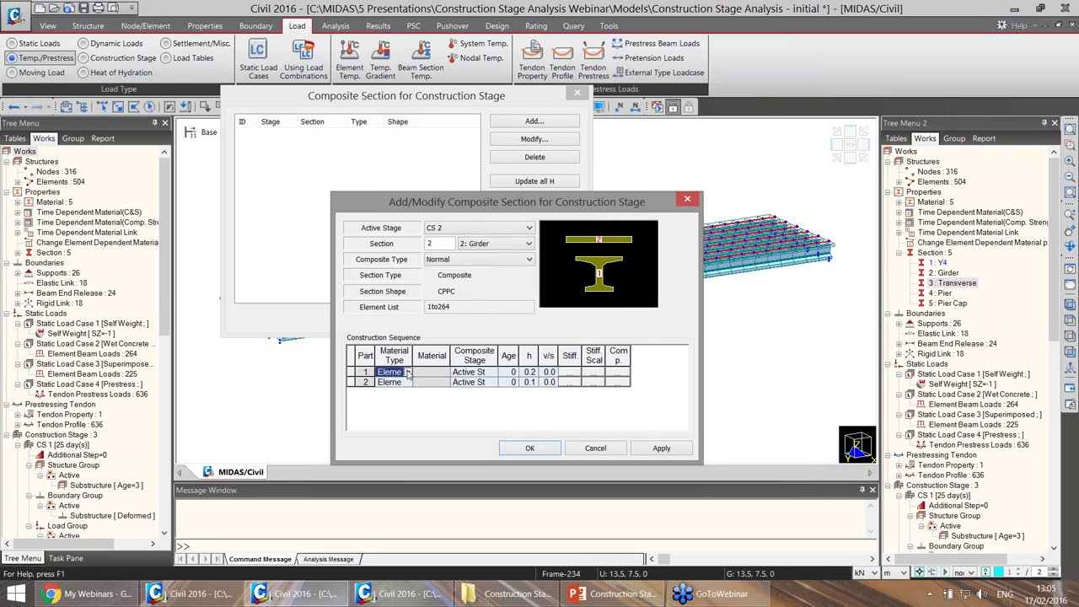
pyautogui.click(443, 374)
pyautogui.click(446, 372)
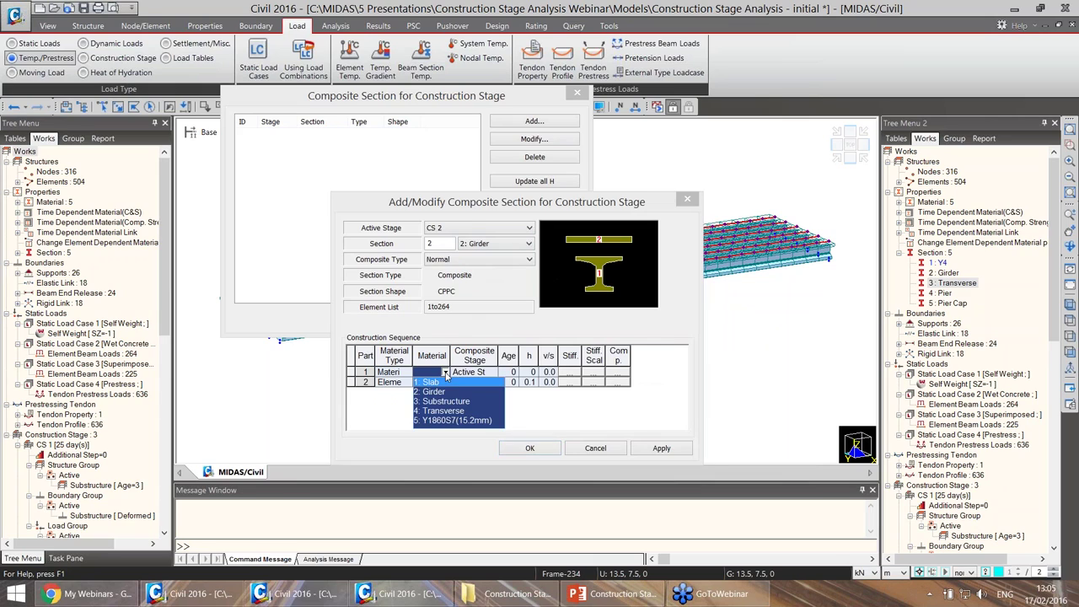
pyautogui.click(434, 391)
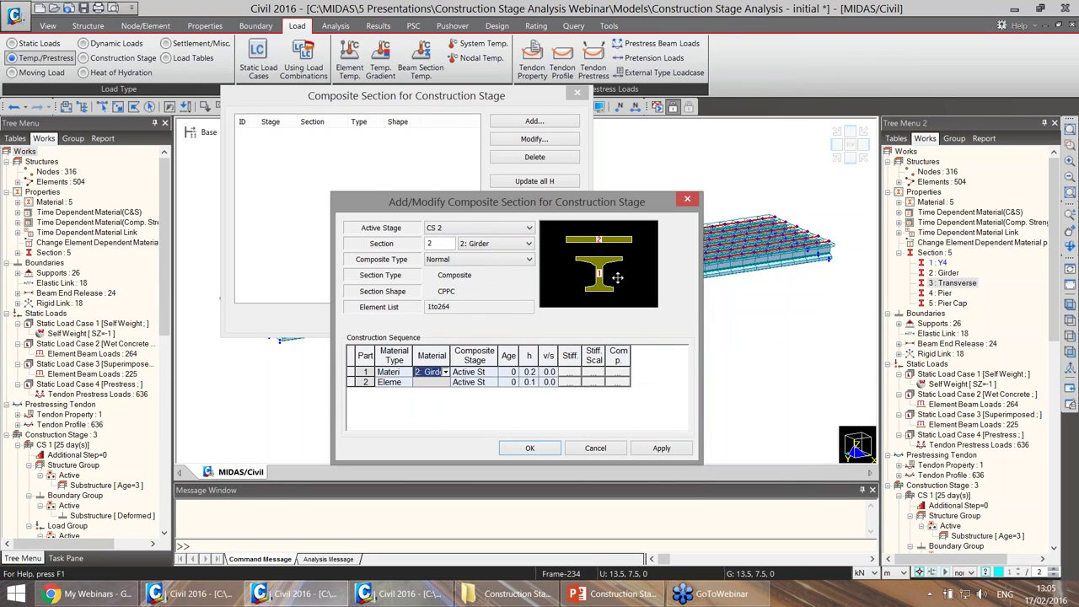
pyautogui.click(498, 375)
pyautogui.click(498, 375)
pyautogui.click(499, 393)
pyautogui.click(511, 373)
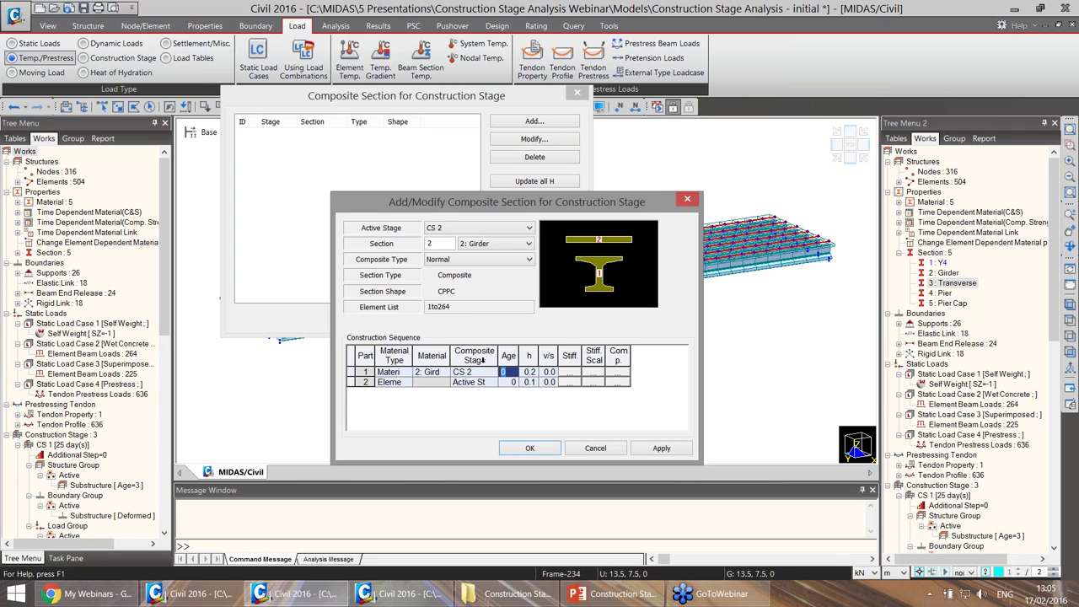
# Assign part 2 the 1: Slab material with composite stage CS 3 and an age of 10 days, and accept the composite section.
pyautogui.click(405, 385)
pyautogui.click(391, 402)
pyautogui.click(445, 384)
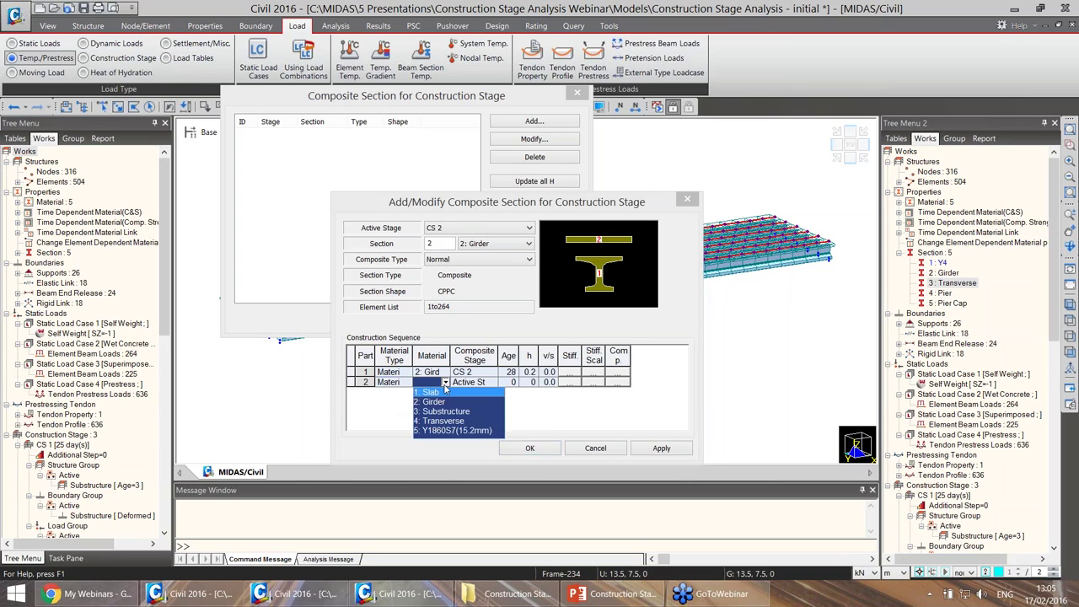
pyautogui.click(428, 391)
pyautogui.click(472, 382)
pyautogui.click(493, 381)
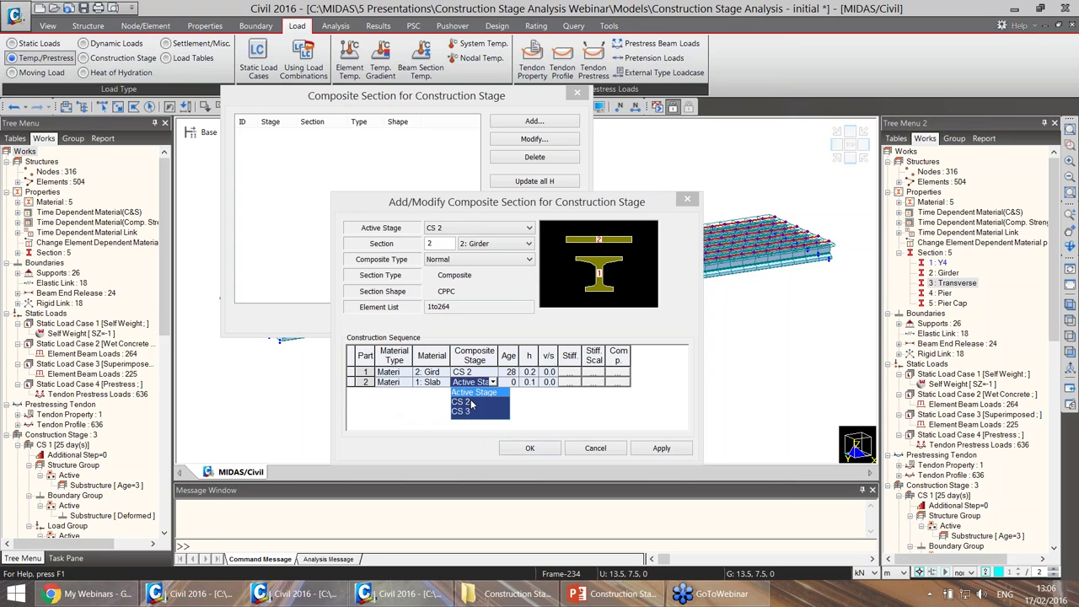
pyautogui.click(460, 411)
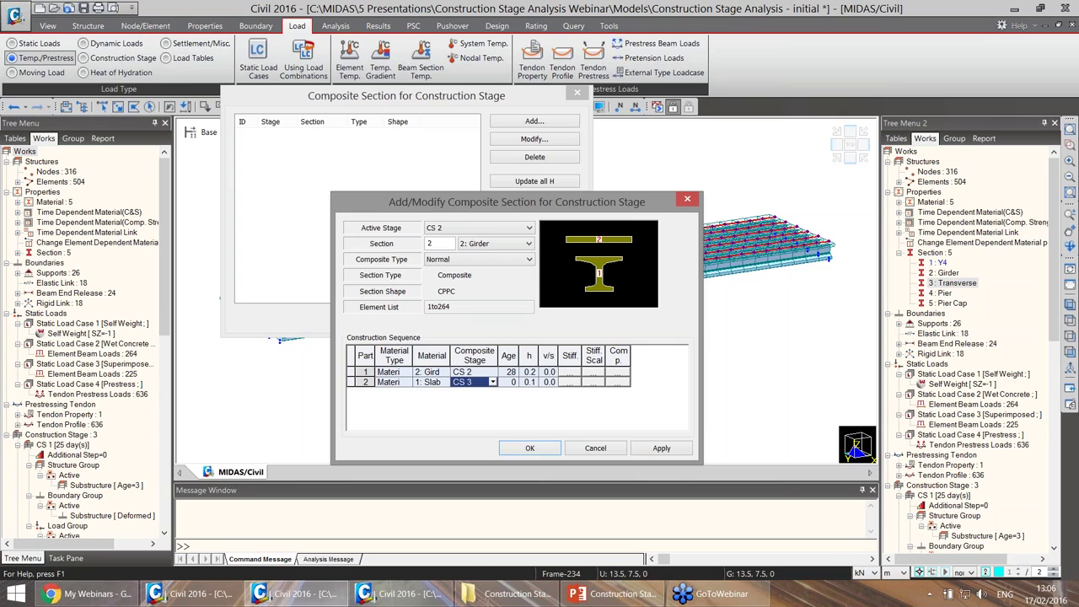
pyautogui.click(503, 382)
pyautogui.click(503, 382)
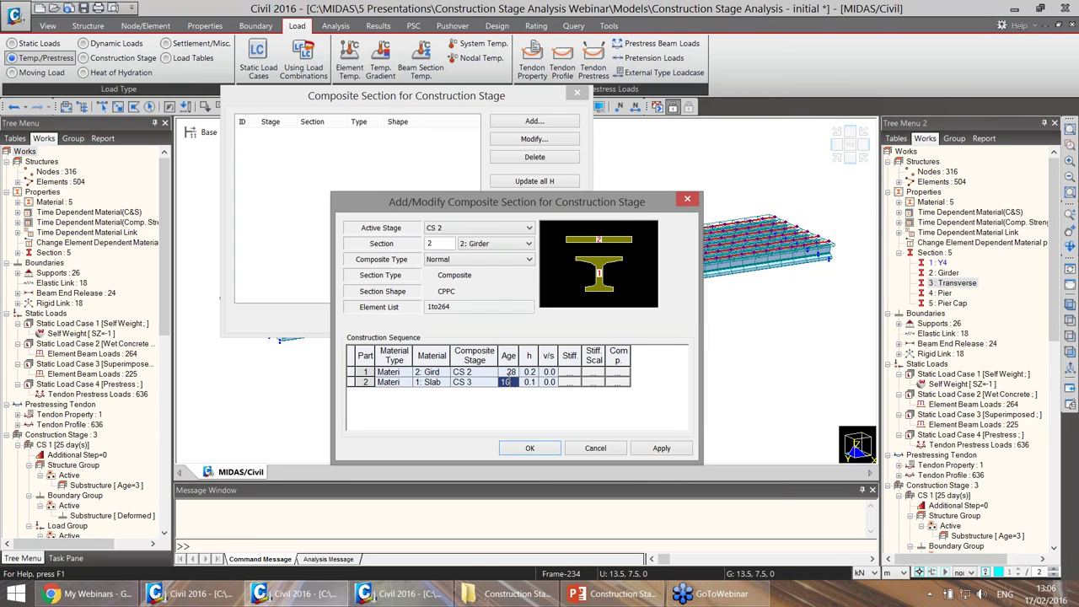
pyautogui.click(542, 451)
pyautogui.click(540, 321)
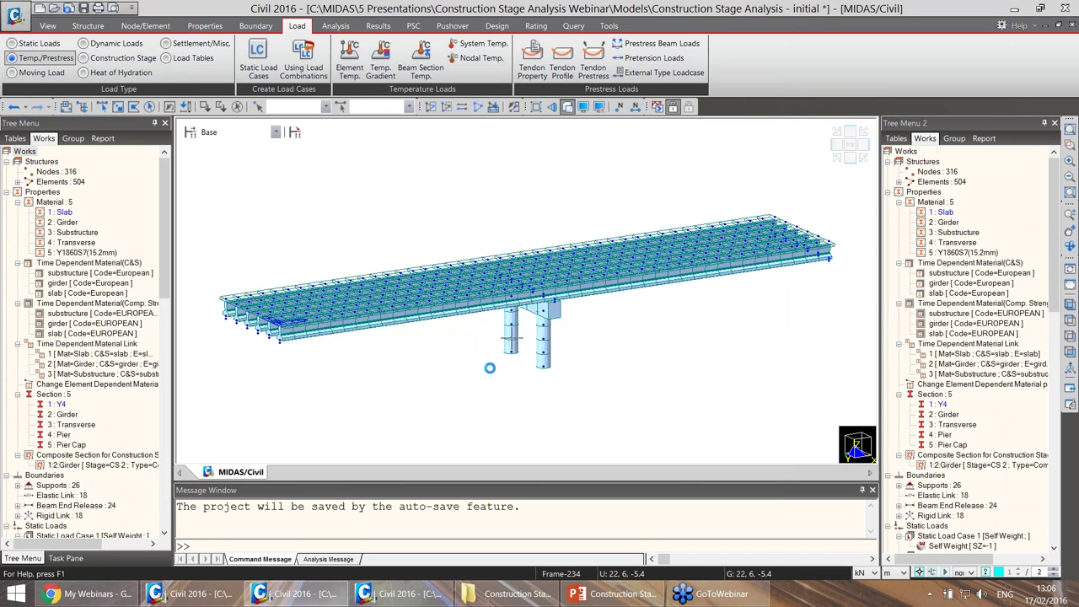
# Display construction stage CS 1 in the model view and inspect its Self Weight load case.
pyautogui.keyDown('ctrl'); pyautogui.moveTo(496, 310); pyautogui.dragTo(279, 126, button='middle'); pyautogui.keyUp('ctrl')
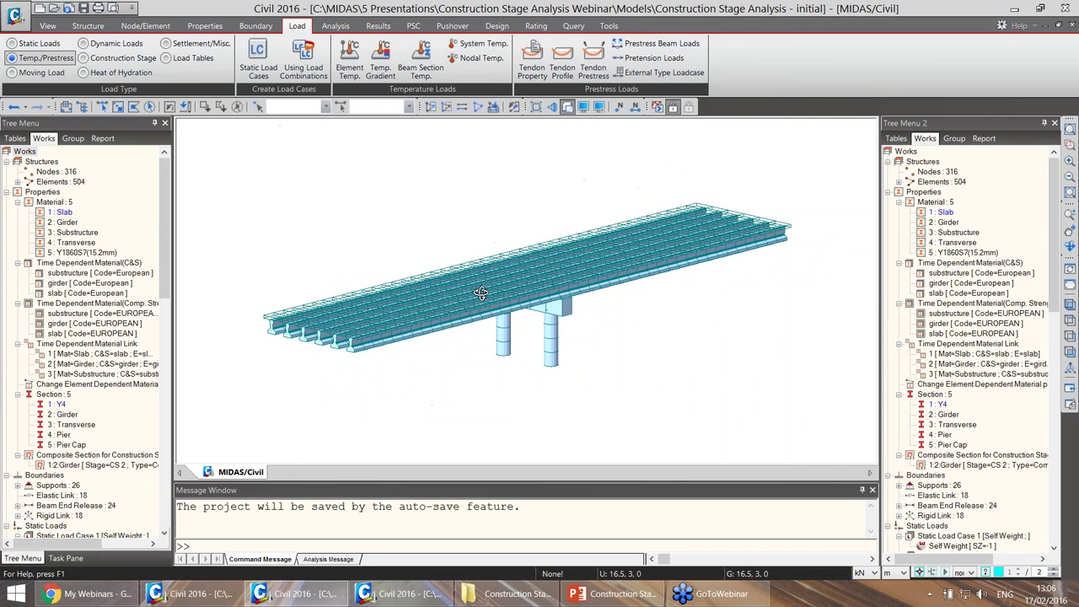
pyautogui.click(274, 131)
pyautogui.click(227, 150)
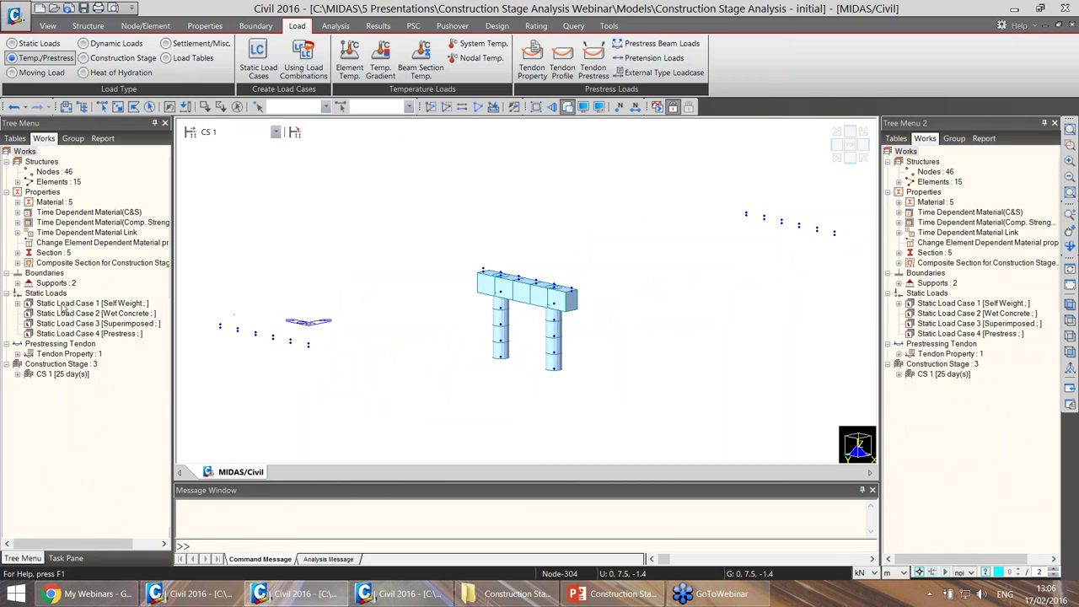
pyautogui.click(17, 308)
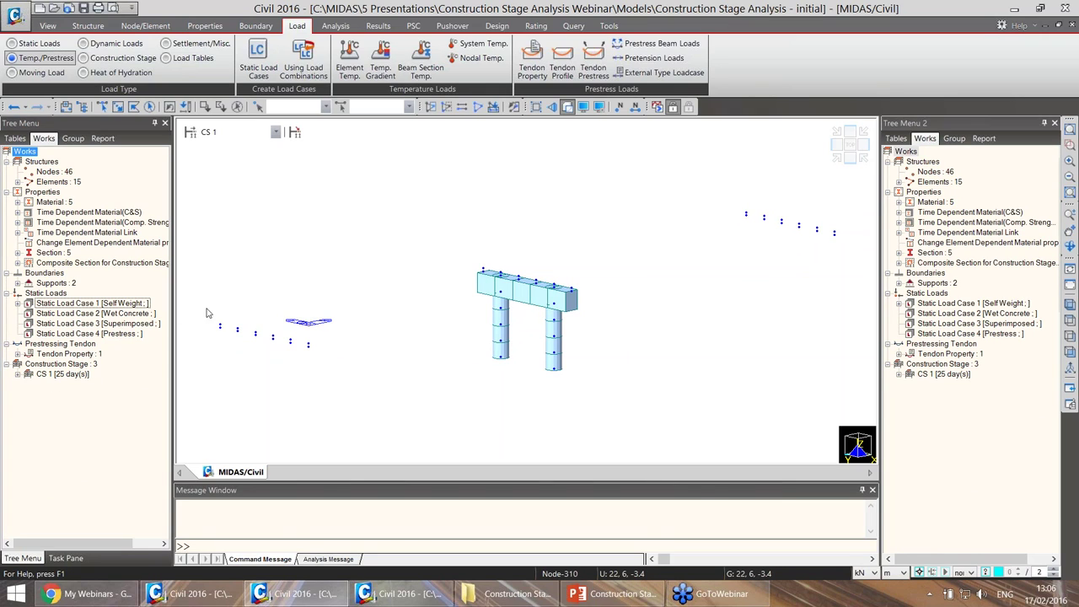
# Display construction stage CS 2 and return to the Base stage for comparison.
pyautogui.click(244, 133)
pyautogui.click(243, 168)
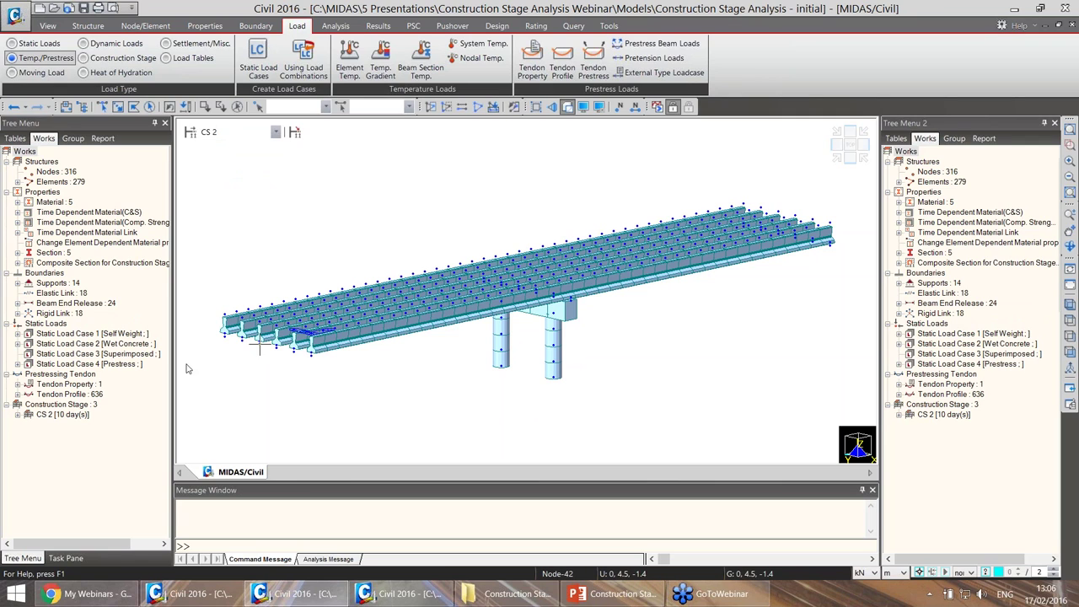
pyautogui.press('Up')
pyautogui.press('Up')
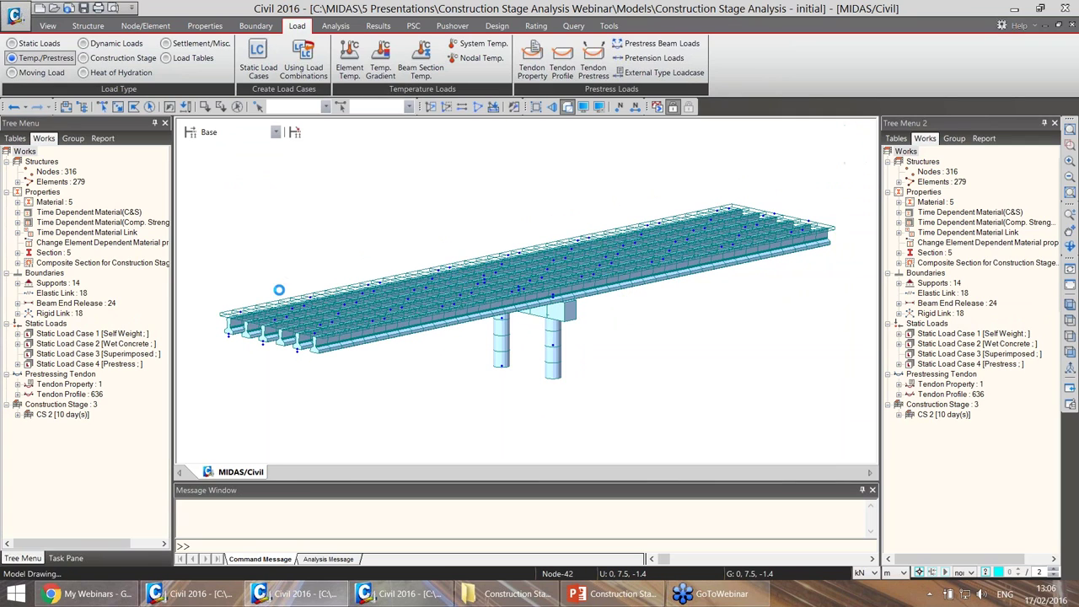
# Show stage CS 2 again, examine the girder ends up close, and restore the isometric view of the whole bridge.
pyautogui.click(236, 132)
pyautogui.click(216, 167)
pyautogui.rightClick(227, 257)
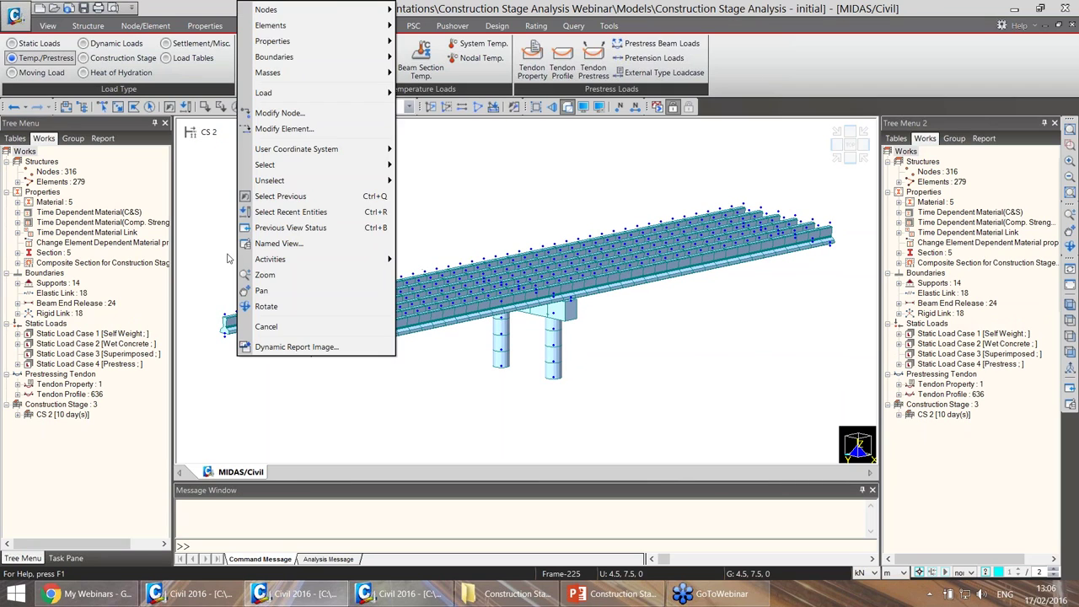
pyautogui.click(264, 276)
pyautogui.moveTo(209, 297); pyautogui.dragTo(324, 382)
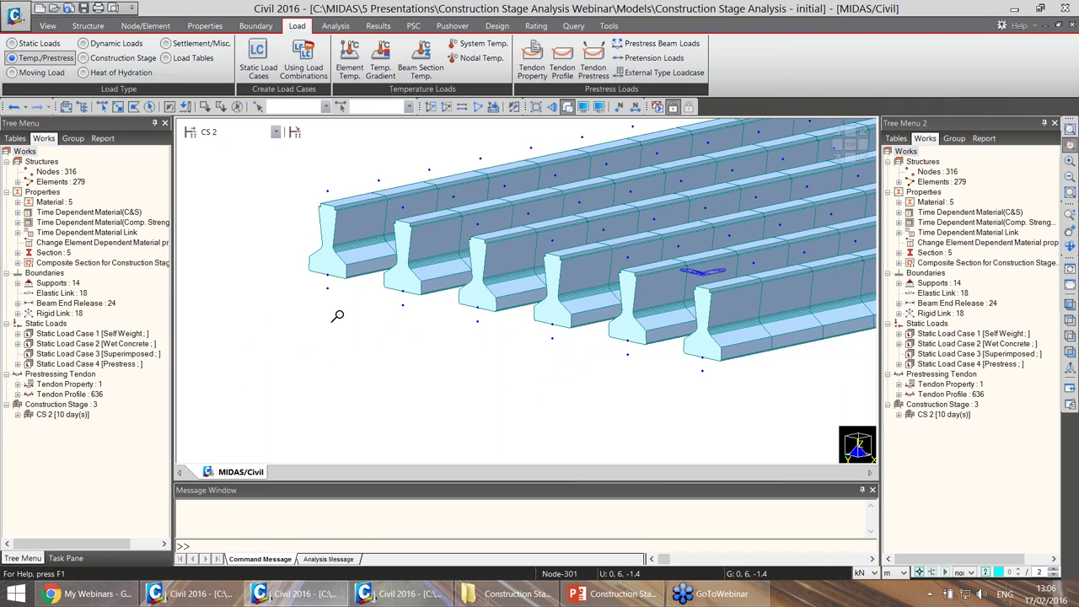
pyautogui.click(837, 160)
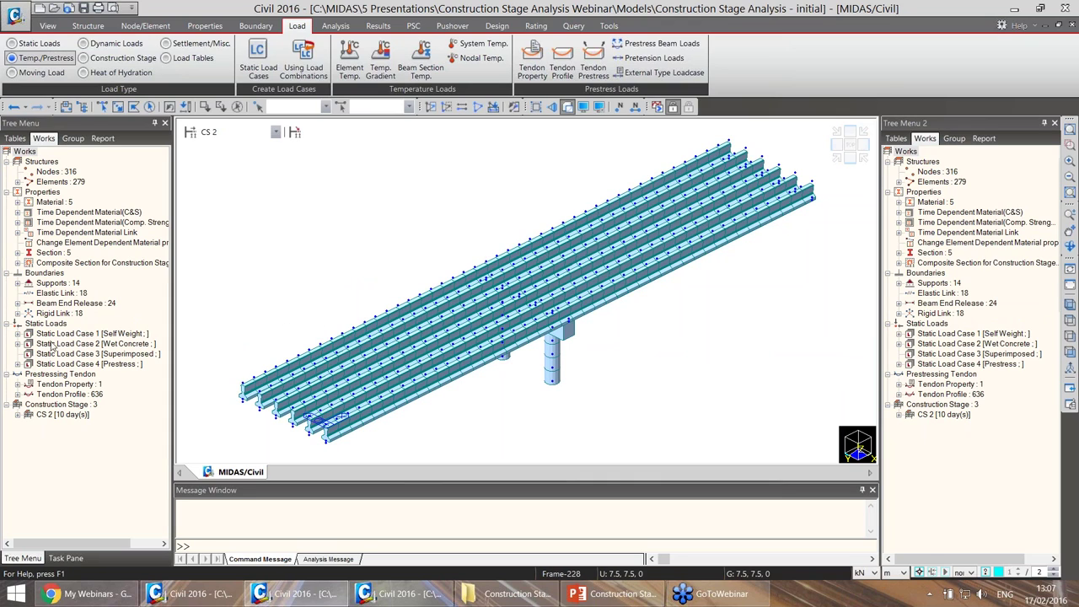
# Show and hide the Wet Concrete element beam loads active in CS 2, and list the loads of the Prestress load case.
pyautogui.click(18, 344)
pyautogui.rightClick(80, 355)
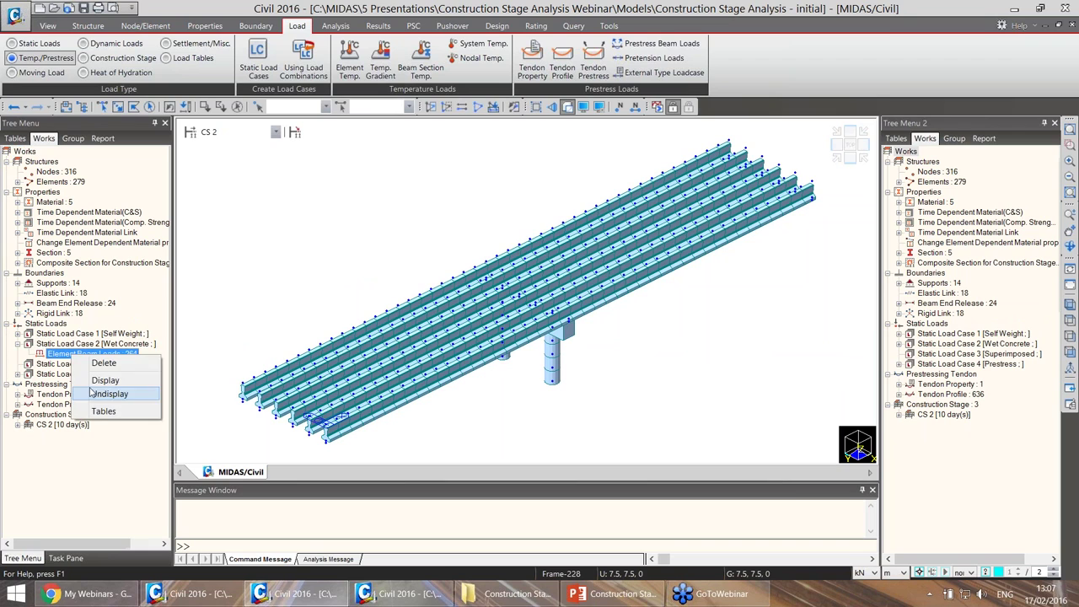
pyautogui.click(94, 381)
pyautogui.rightClick(93, 354)
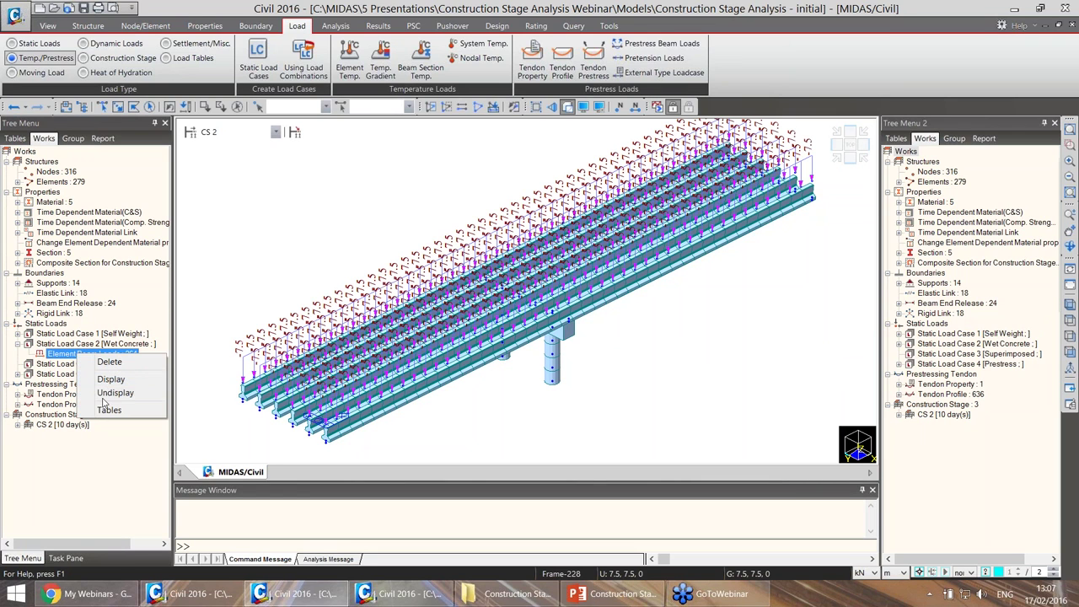
pyautogui.click(110, 392)
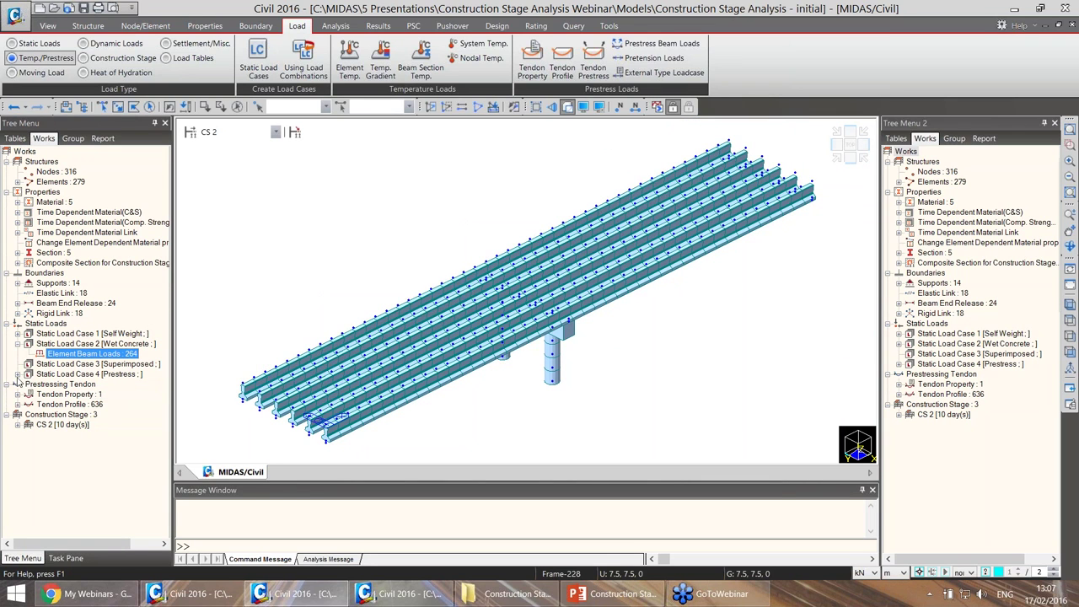
pyautogui.click(18, 374)
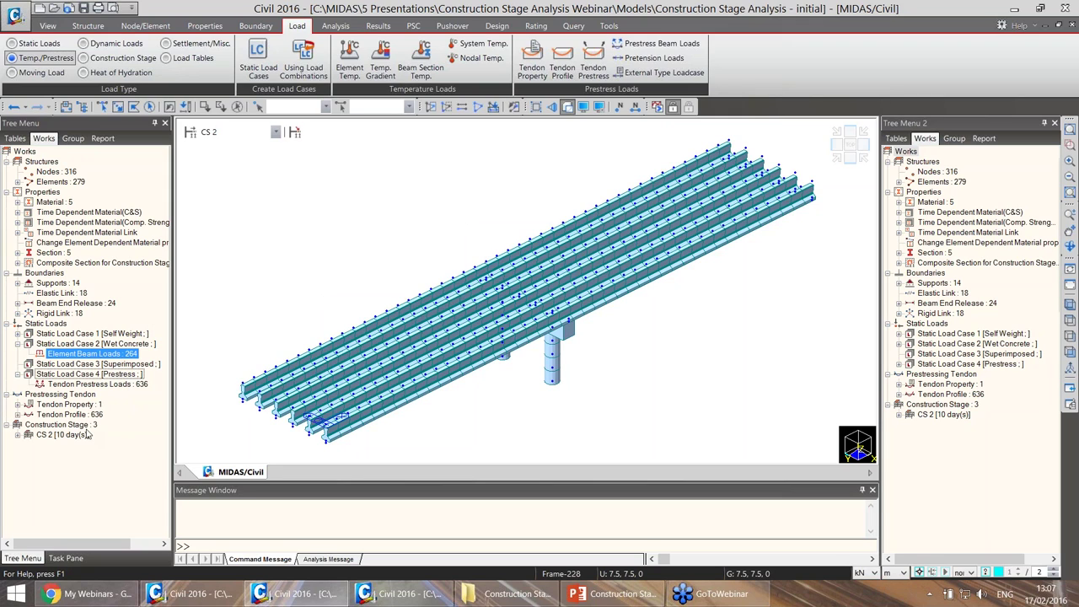
# Display construction stage CS 3 and compare it with the Base stage.
pyautogui.click(254, 132)
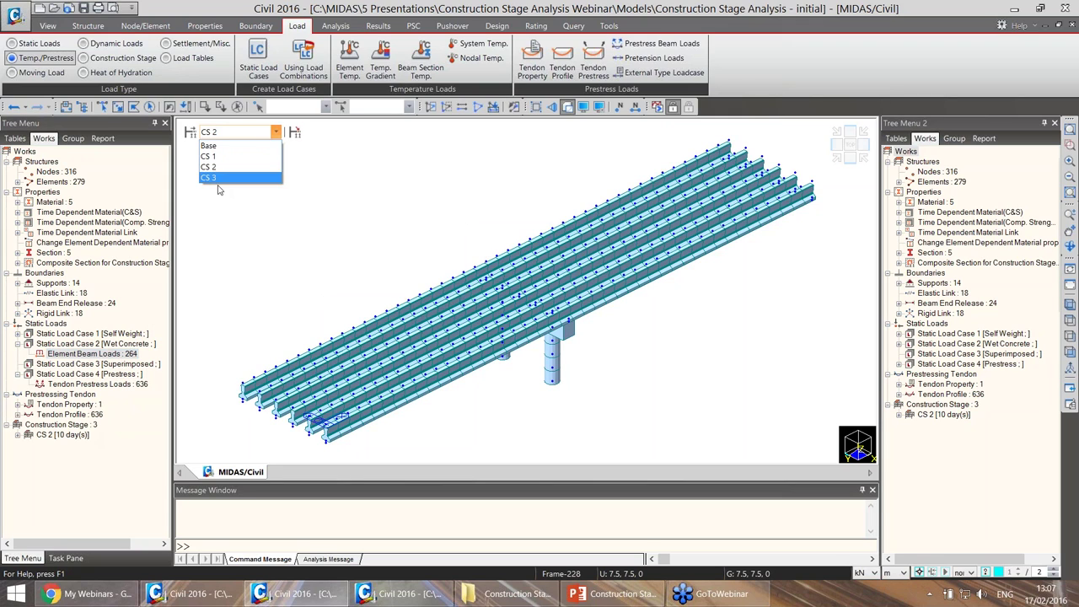
pyautogui.click(218, 178)
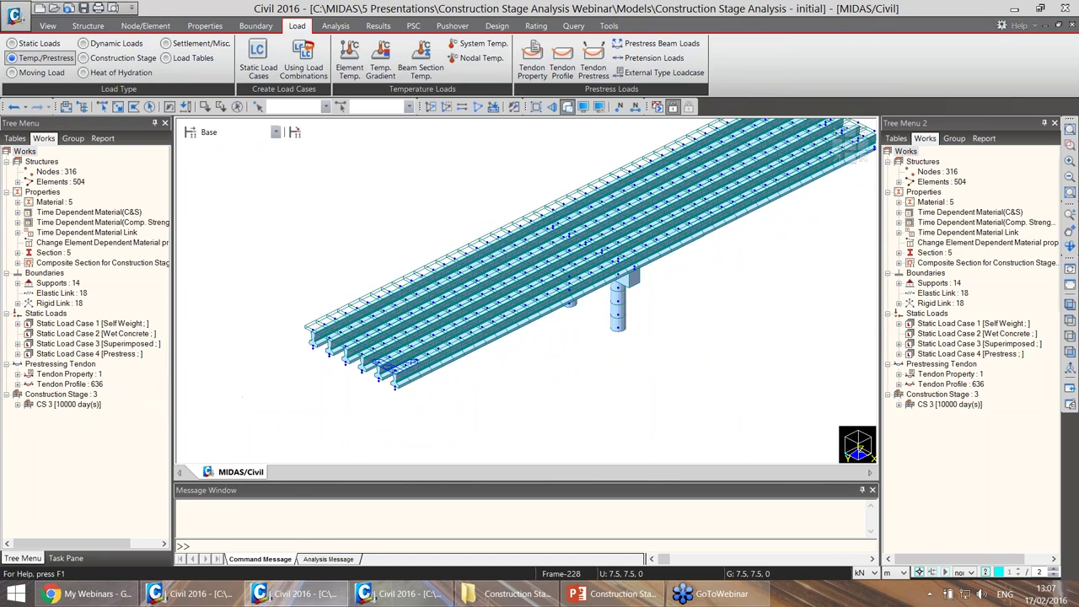
pyautogui.click(236, 132)
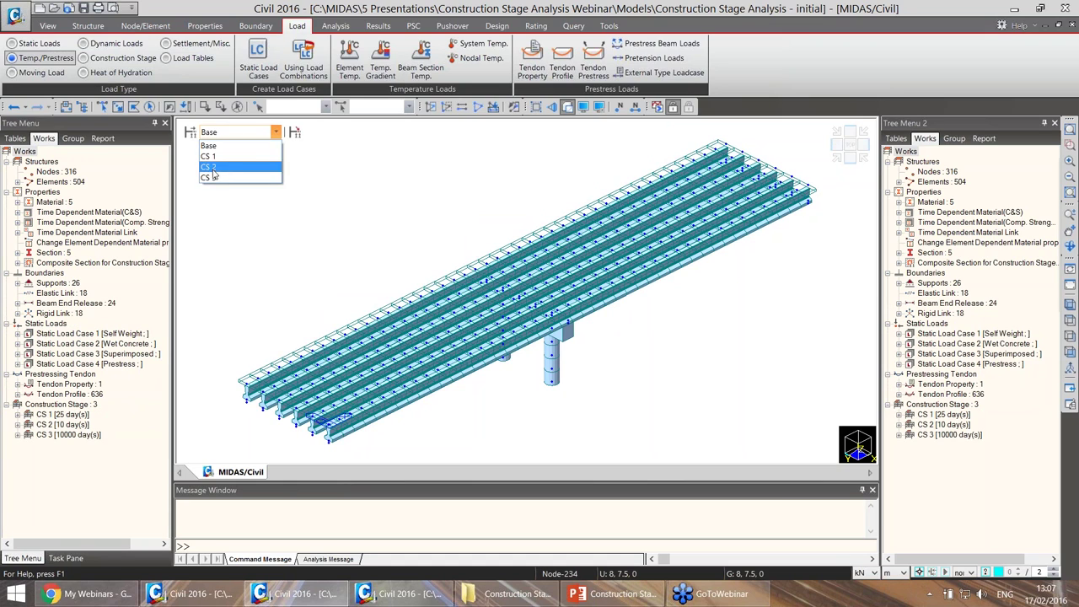
pyautogui.click(212, 179)
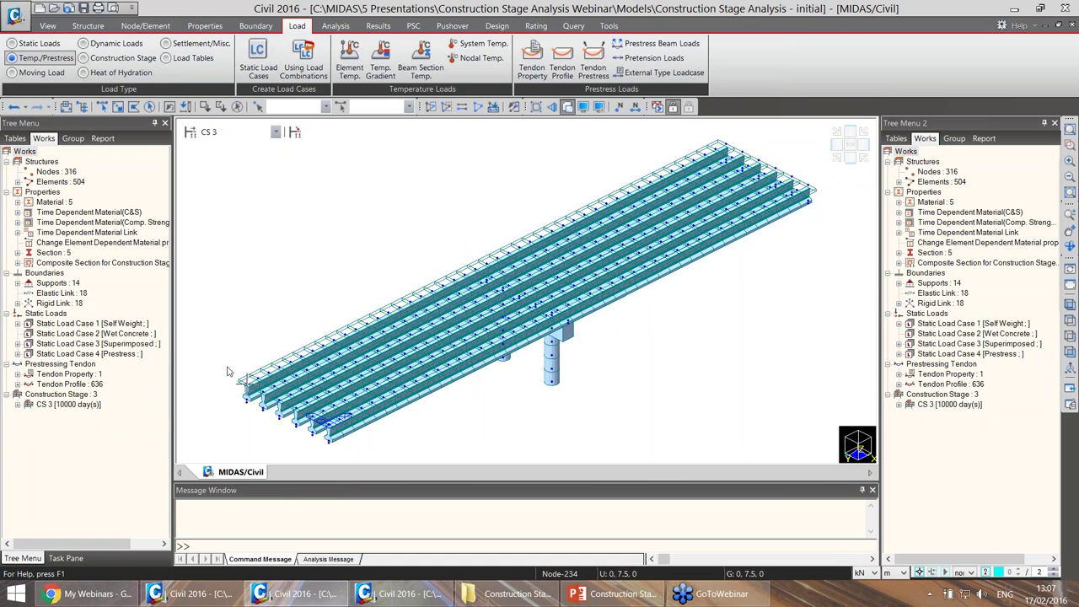
# Examine the deck slab and girder ends of CS 3 up close and fit the whole model back in view.
pyautogui.rightClick(233, 364)
pyautogui.click(253, 279)
pyautogui.moveTo(221, 370); pyautogui.dragTo(345, 431)
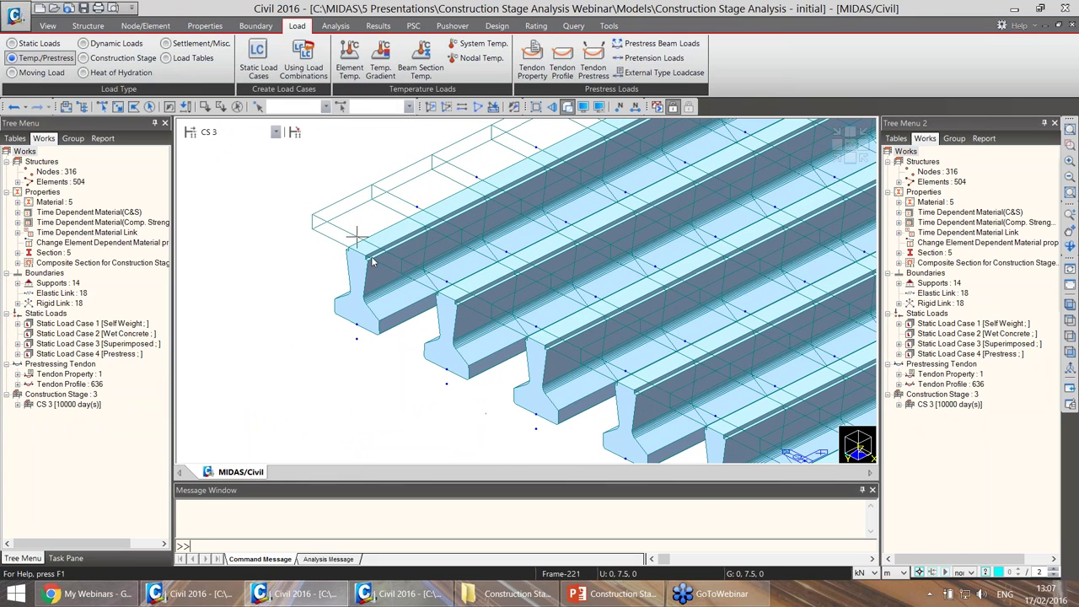
pyautogui.hotkey('ctrl', 'f')
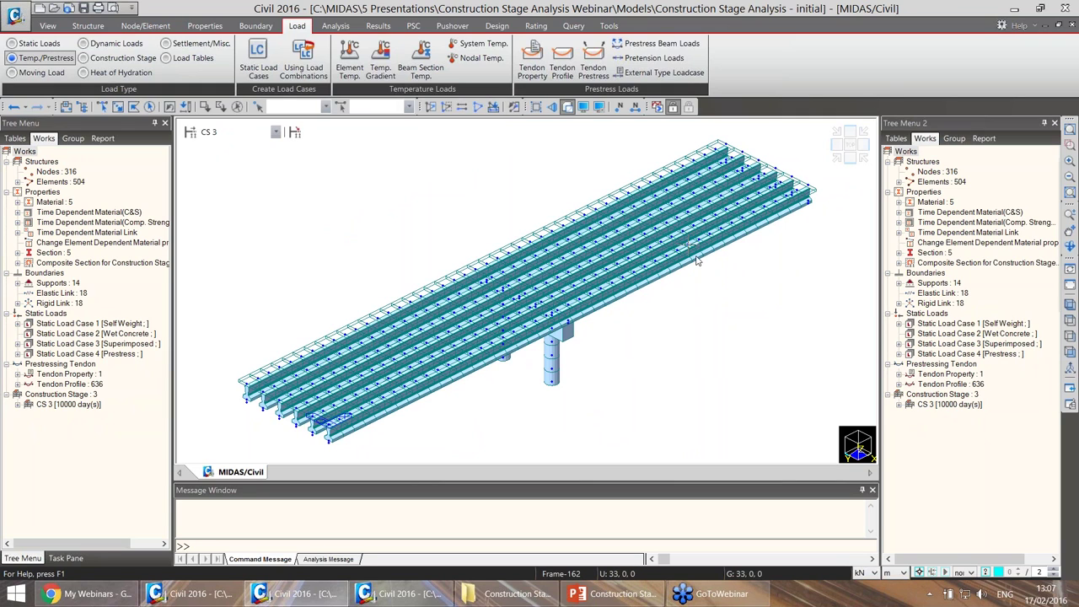
# Switch to the Construction Stage Analysis - final model and display the FZ reactions with values for CS: Dead Load in stage CS1.
pyautogui.click(224, 595)
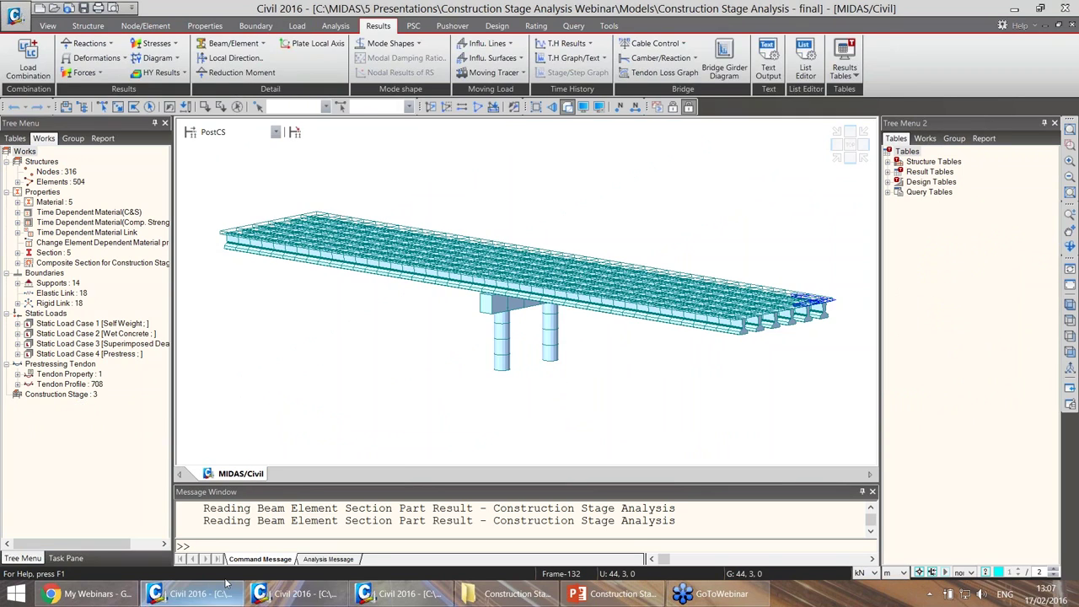
pyautogui.keyDown('ctrl'); pyautogui.moveTo(723, 256); pyautogui.dragTo(429, 212, button='middle'); pyautogui.keyUp('ctrl')
pyautogui.click(246, 132)
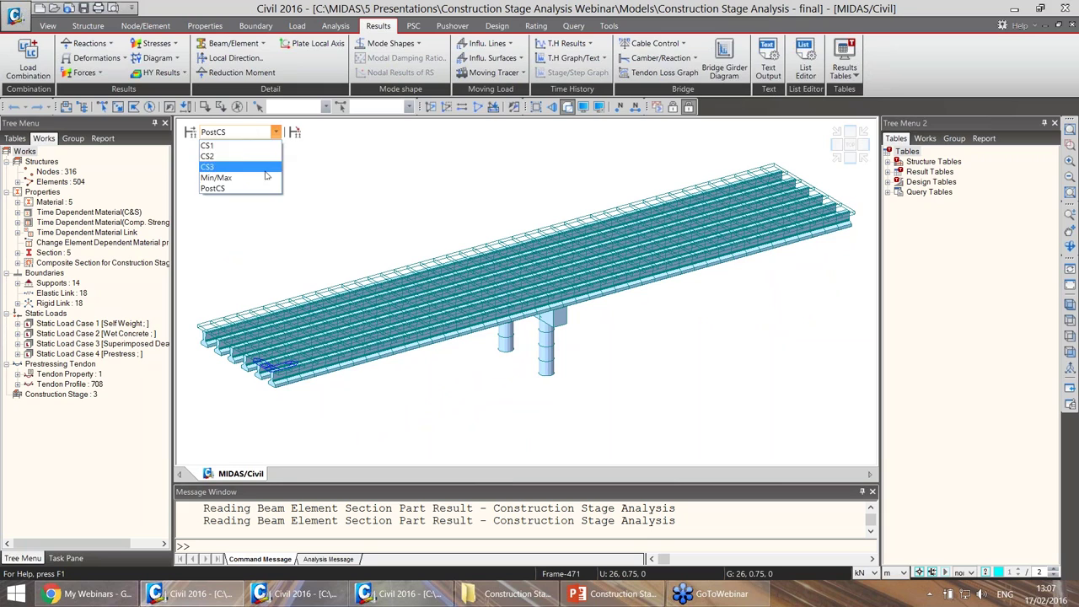
pyautogui.click(221, 145)
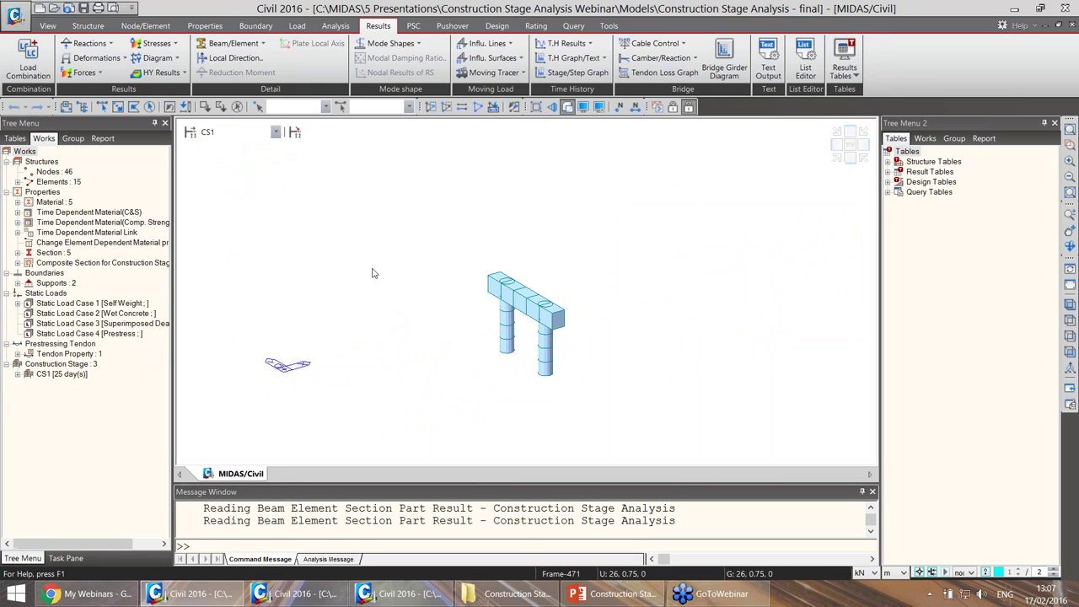
pyautogui.click(88, 43)
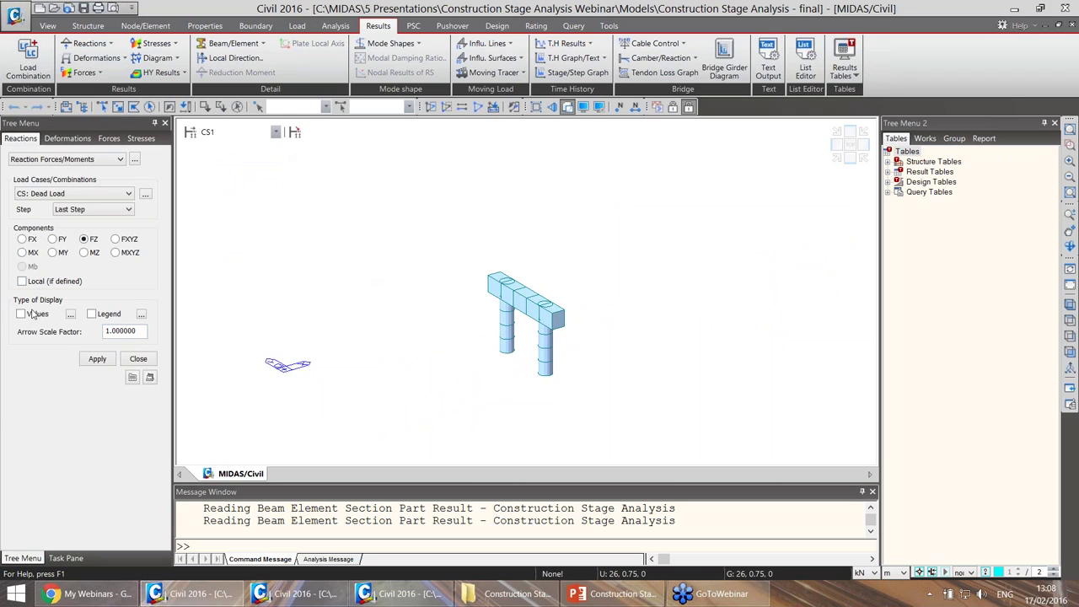
pyautogui.click(99, 360)
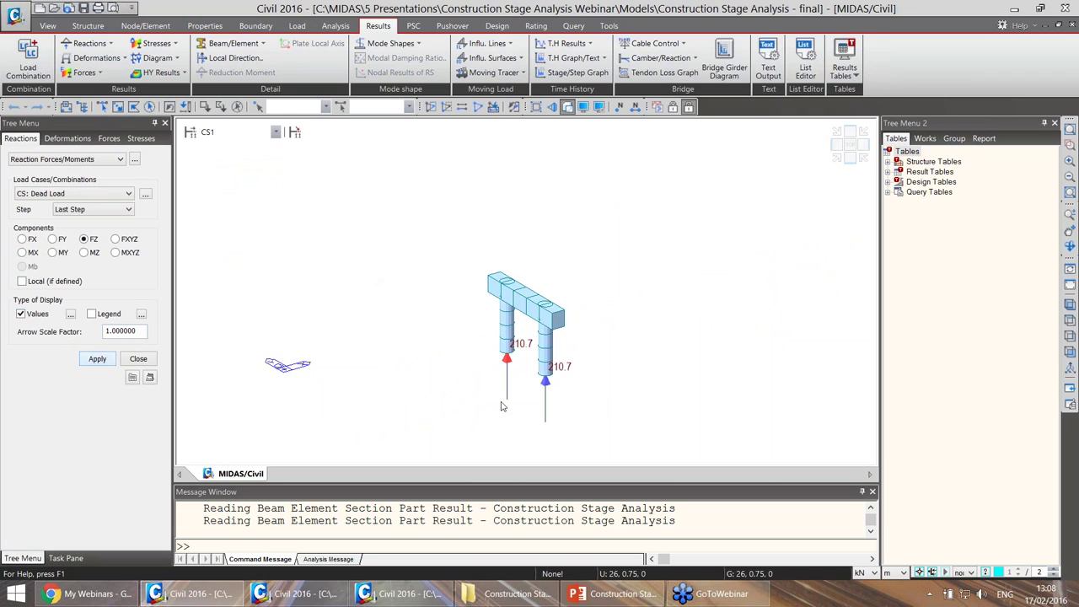
# Display the FZ reactions for CS: Dead Load in construction stages CS2 and CS3.
pyautogui.click(221, 140)
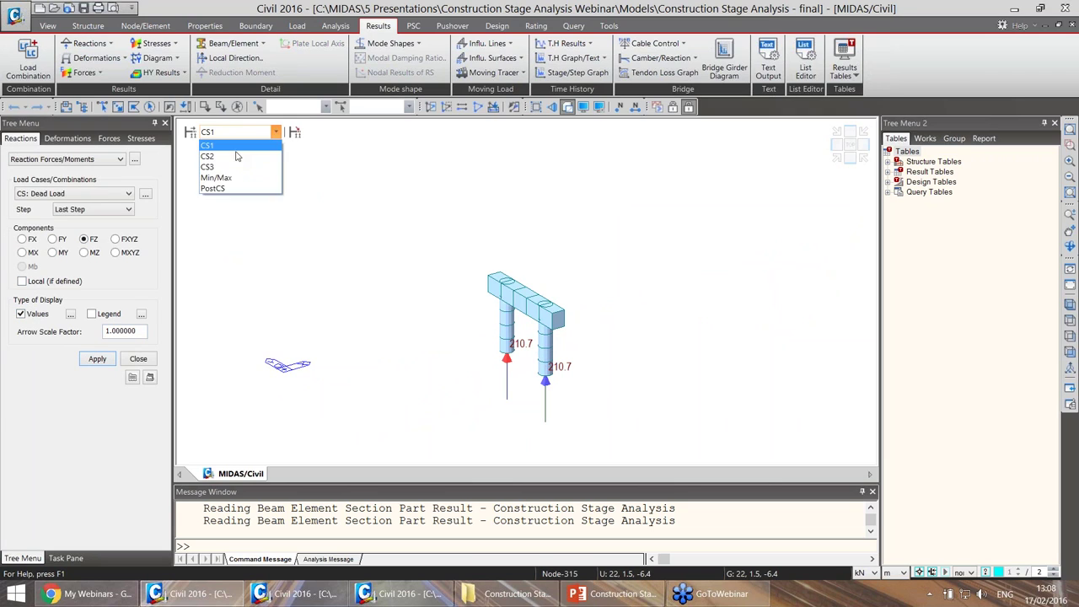
pyautogui.click(309, 206)
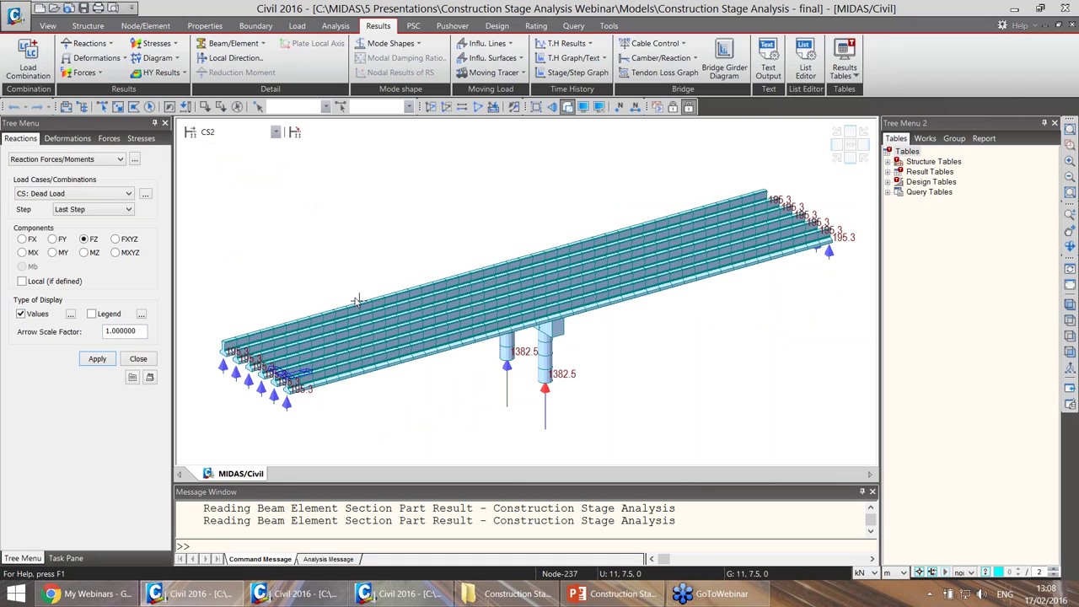
pyautogui.press('Down')
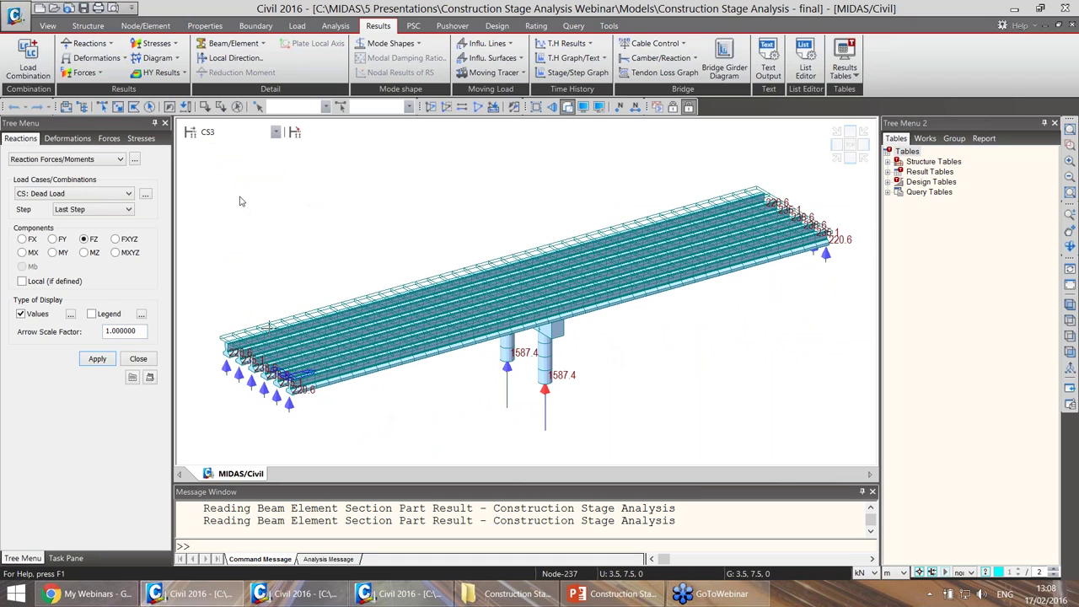
# Display the DXYZ displacement contour for CS: Tendon Primary in CS3 with the deformed shape and legend, without values.
pyautogui.click(127, 58)
pyautogui.click(108, 90)
pyautogui.click(93, 194)
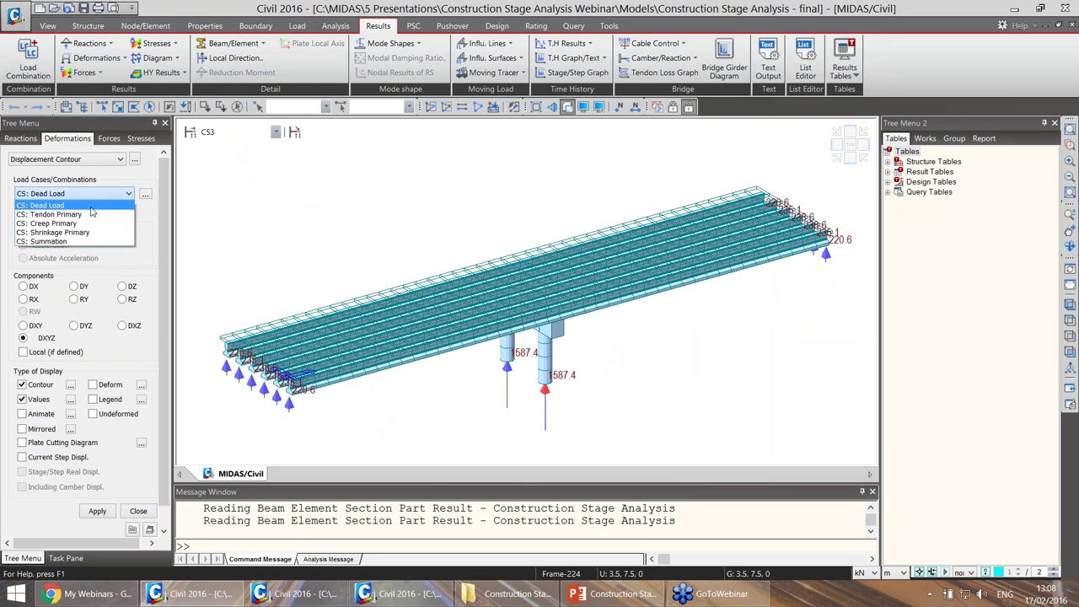
pyautogui.click(92, 212)
pyautogui.scroll(-1, 109, 394)
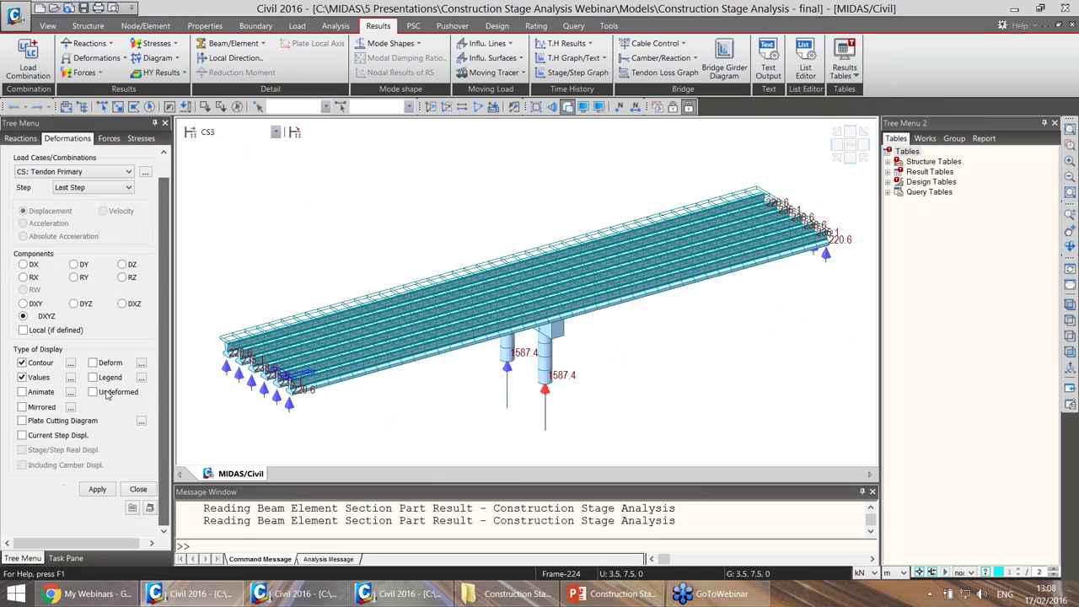
pyautogui.click(106, 364)
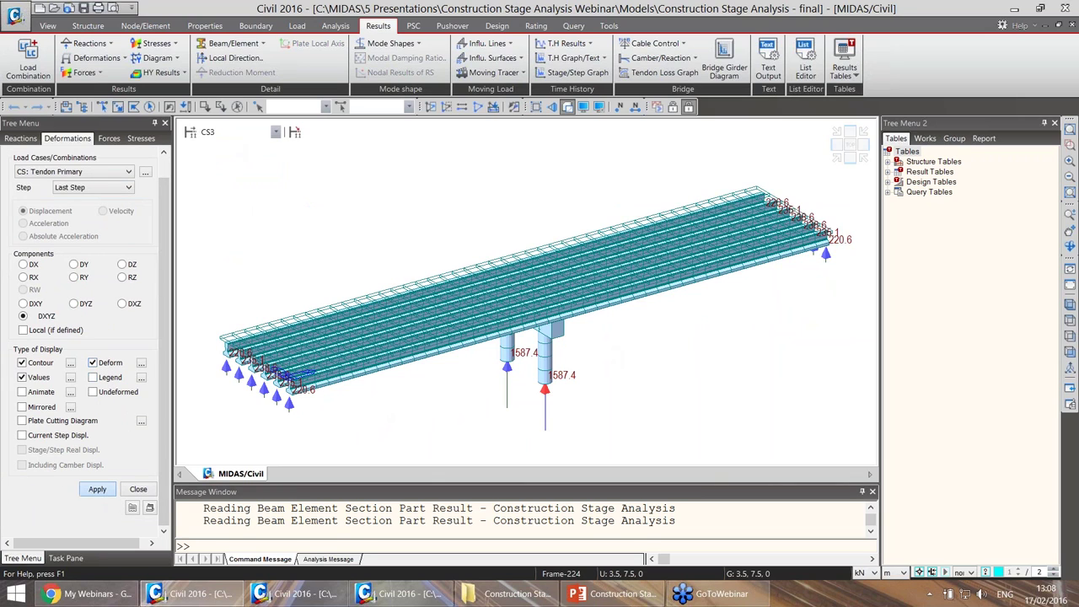
pyautogui.click(26, 378)
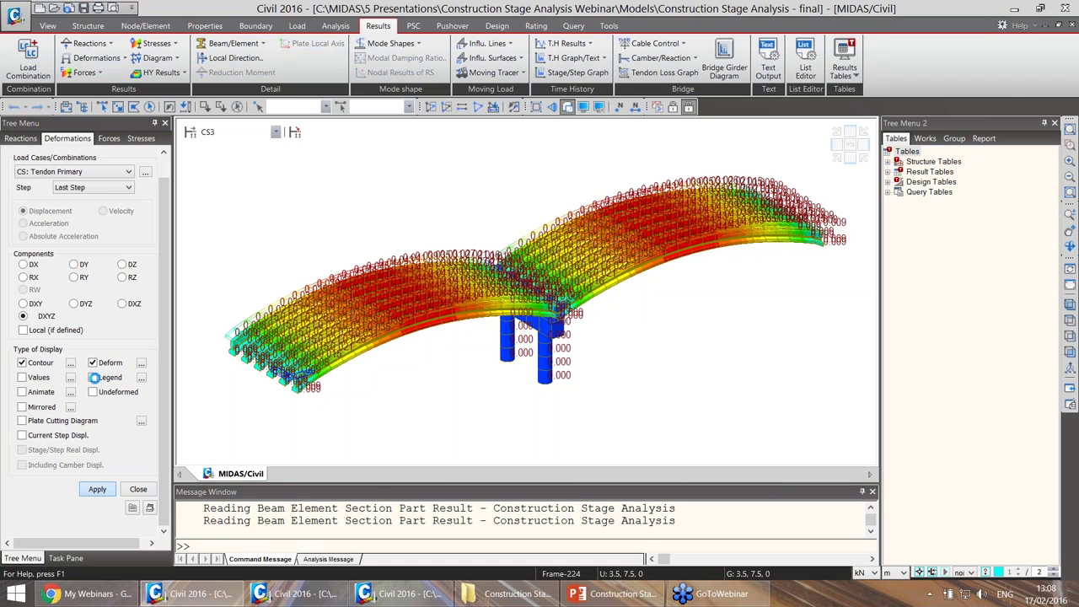
pyautogui.click(98, 489)
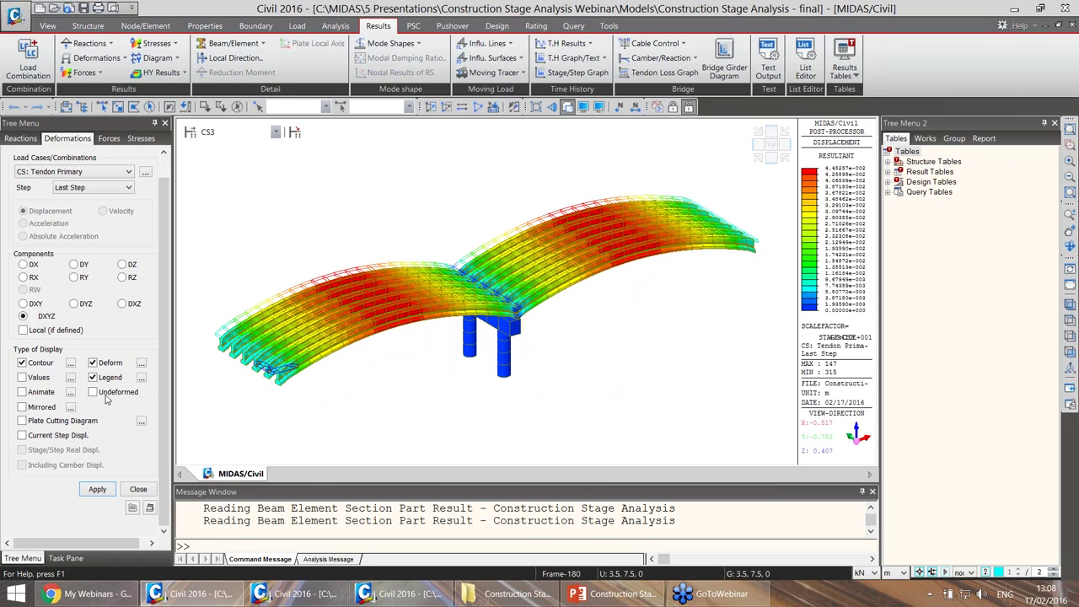
pyautogui.moveTo(531, 337)
pyautogui.keyDown('ctrl'); pyautogui.mouseDown(button='middle')
pyautogui.moveTo(556, 334)
pyautogui.moveTo(523, 337)
pyautogui.mouseUp(button='middle'); pyautogui.keyUp('ctrl')
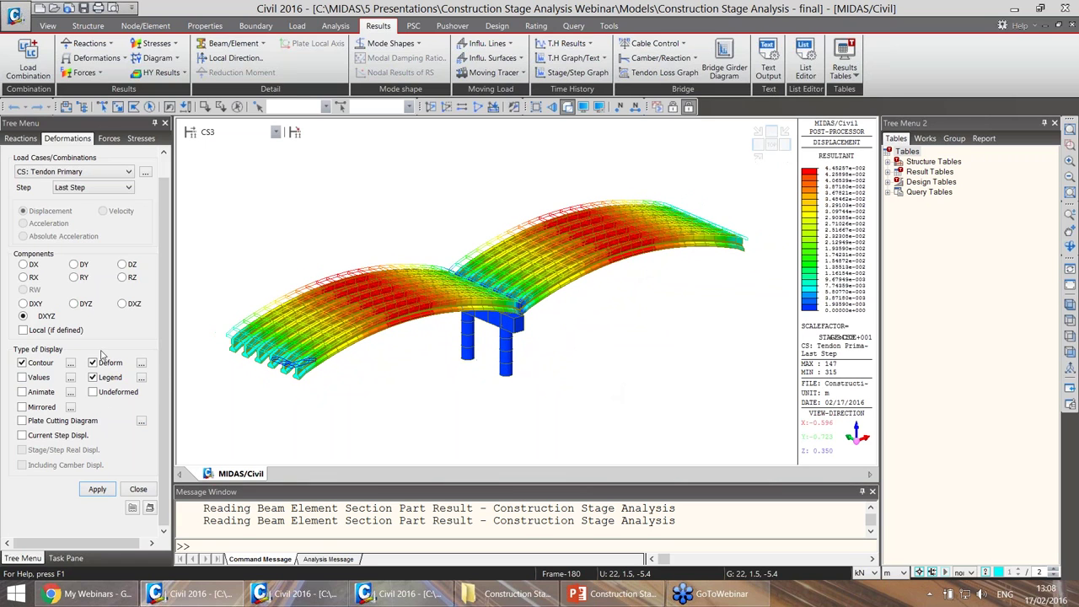
# Reduce the displacement contour to 12 colors and view the deformed bridge.
pyautogui.click(70, 363)
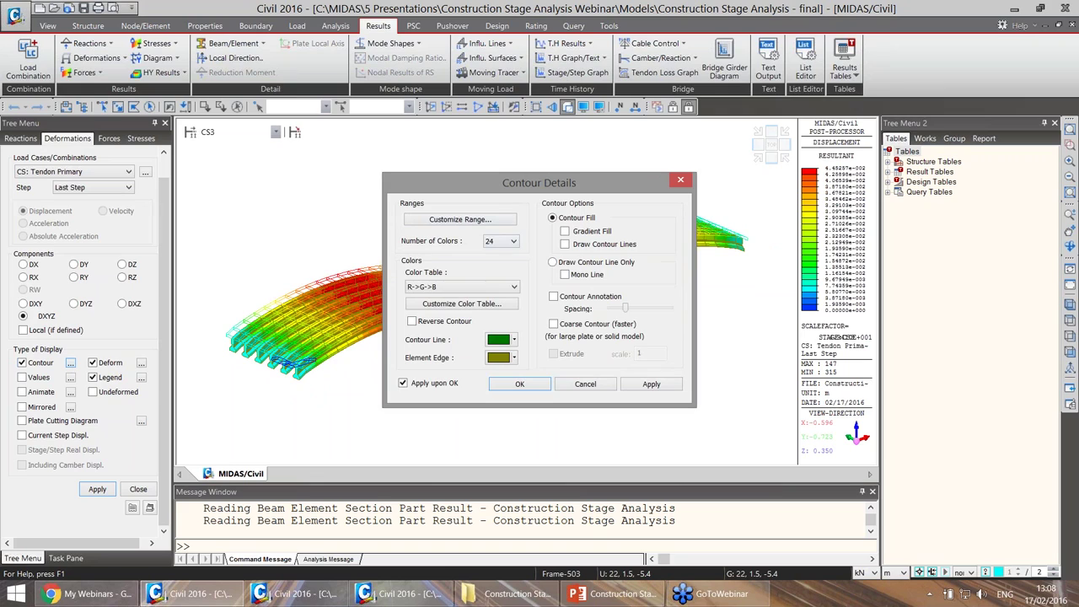
pyautogui.click(501, 242)
pyautogui.click(493, 260)
pyautogui.press('Return')
pyautogui.moveTo(367, 305); pyautogui.dragTo(631, 287, button='middle')
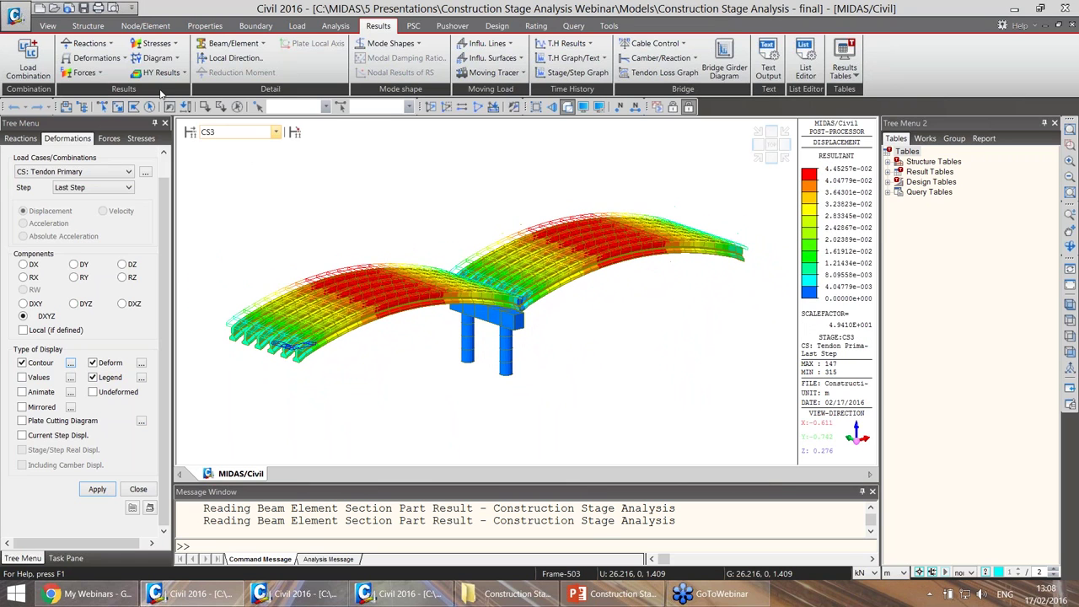
# Display the My beam diagram for CS: Dead Load in stage CS1 with solid fill and without the deformed shape.
pyautogui.click(84, 72)
pyautogui.click(108, 121)
pyautogui.click(245, 133)
pyautogui.click(259, 152)
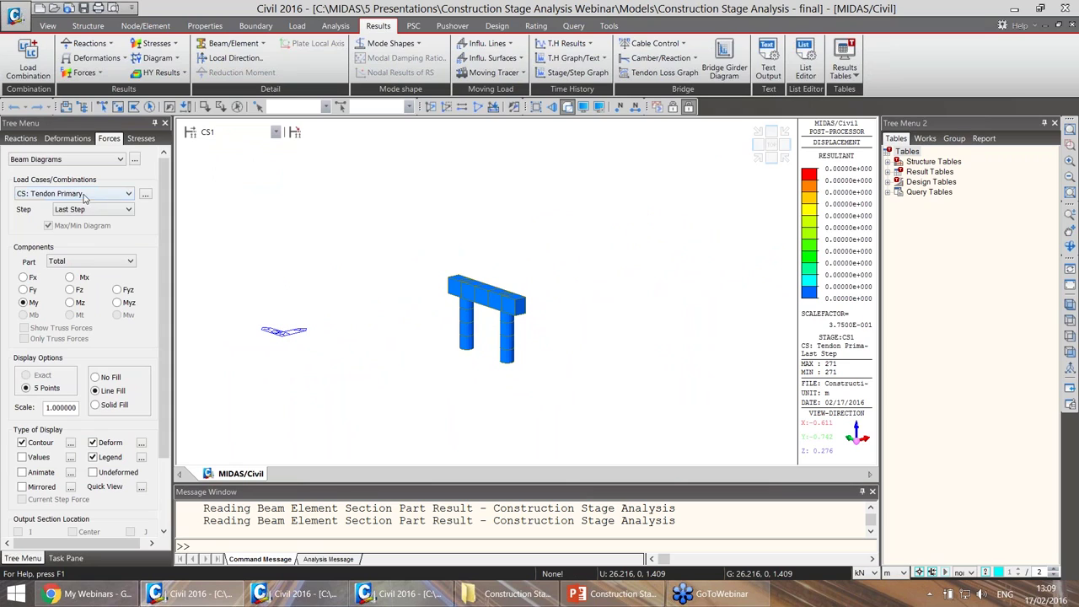
pyautogui.click(93, 443)
pyautogui.click(81, 194)
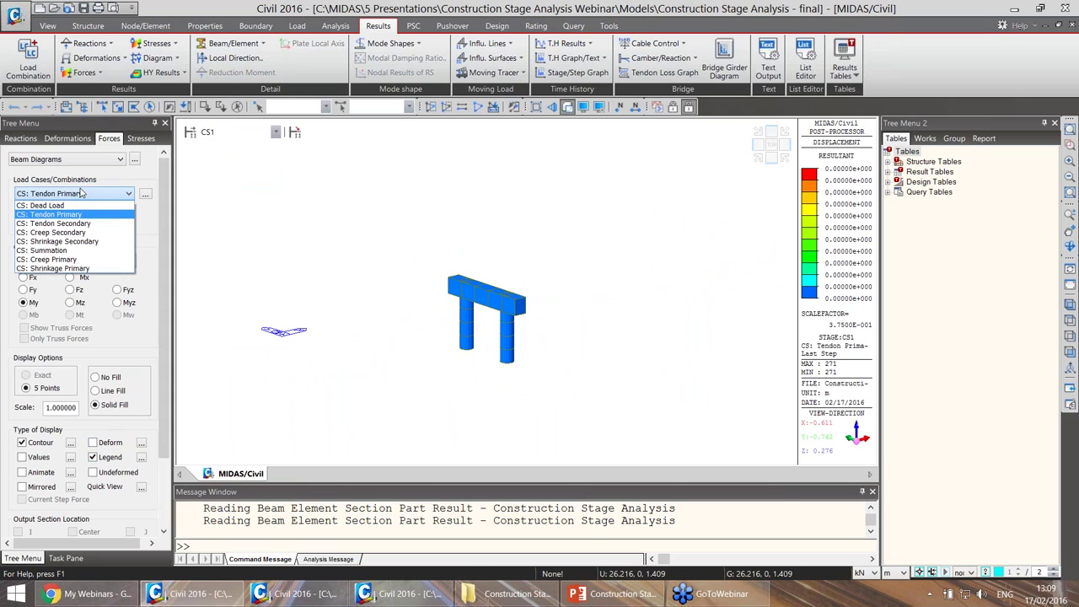
pyautogui.click(51, 206)
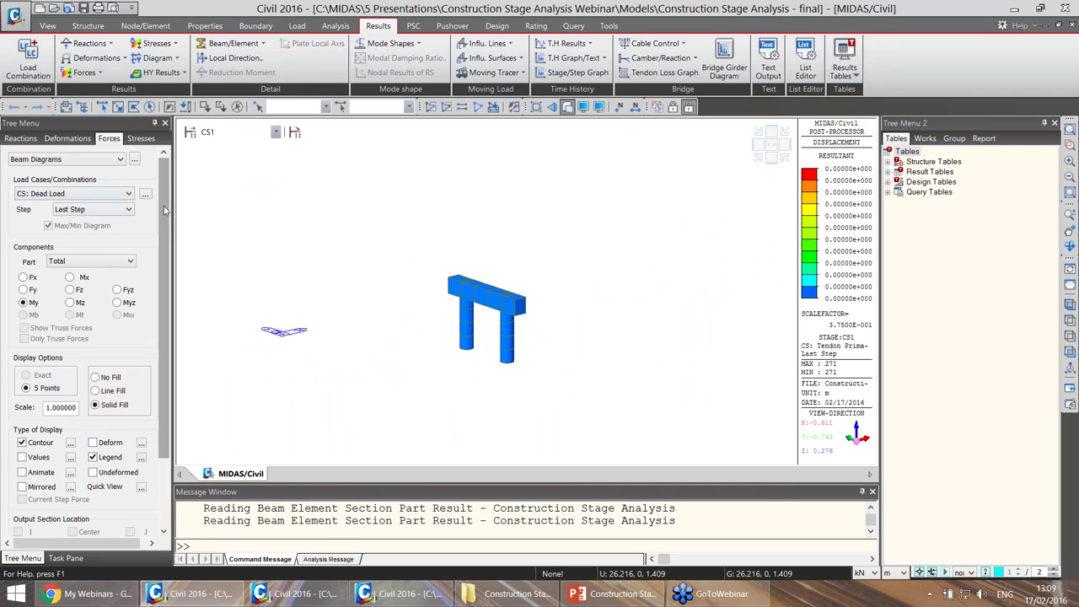
pyautogui.moveTo(164, 209); pyautogui.dragTo(163, 261)
pyautogui.click(108, 512)
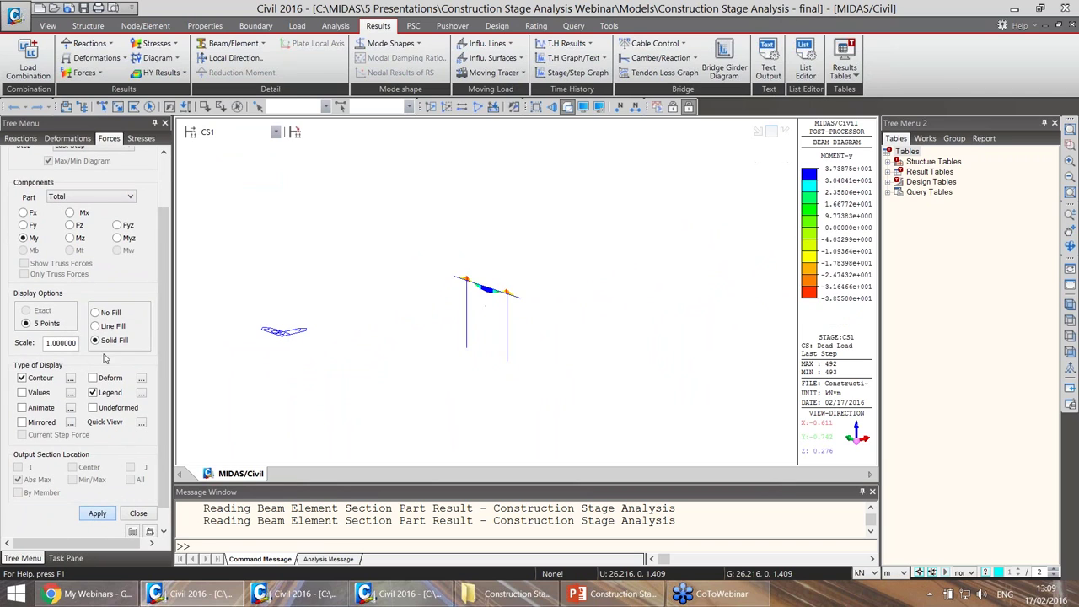
# Show the dead load My diagram for stage CS2 and examine both spans from the side and obliquely.
pyautogui.click(276, 132)
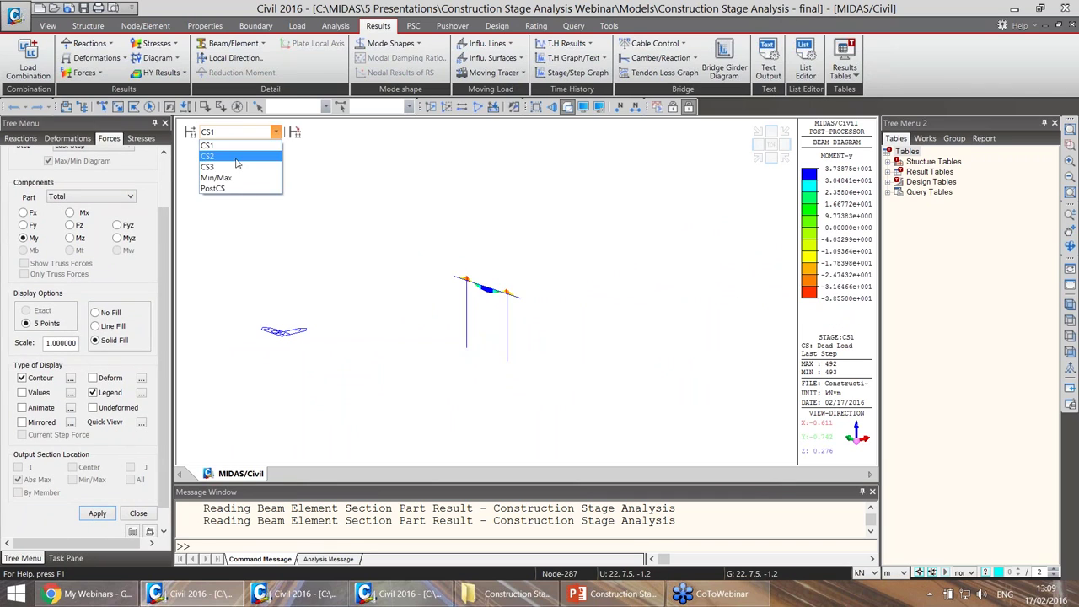
pyautogui.click(218, 163)
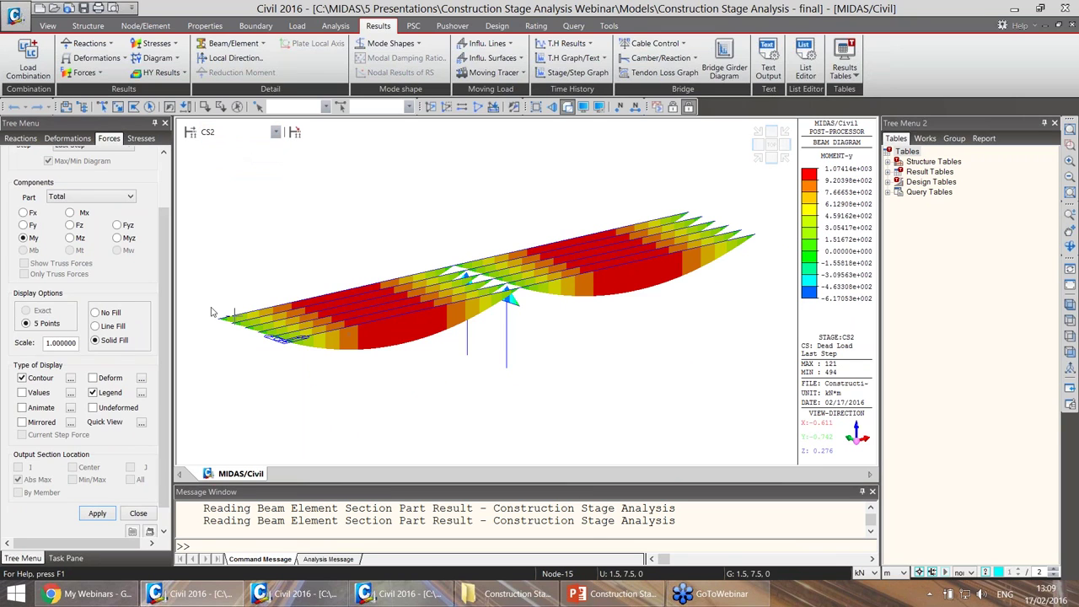
pyautogui.moveTo(397, 292); pyautogui.dragTo(354, 300, button='middle')
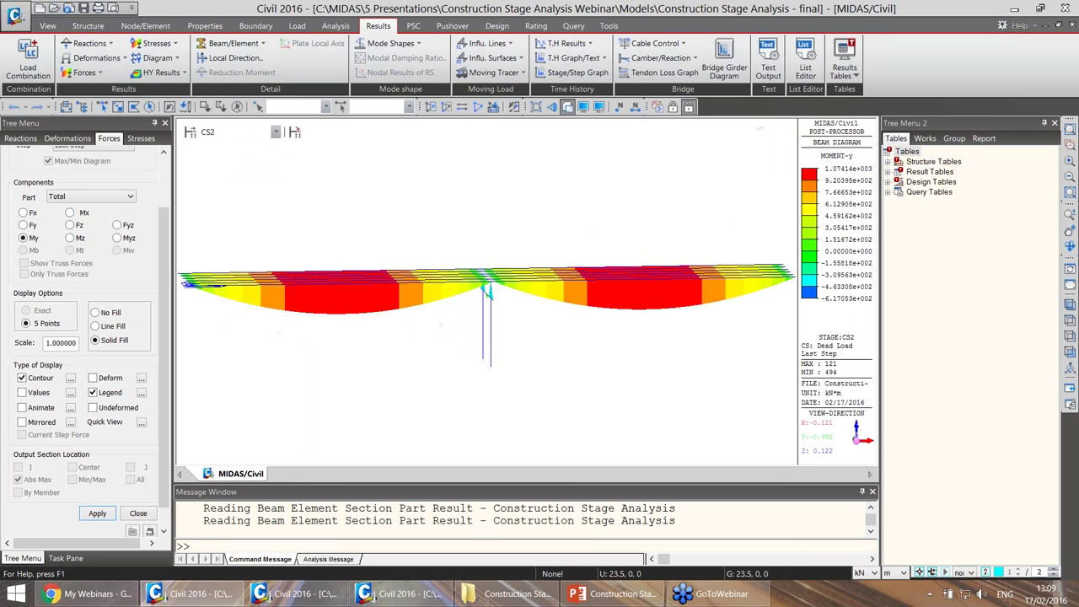
pyautogui.moveTo(211, 295); pyautogui.dragTo(246, 303, button='middle')
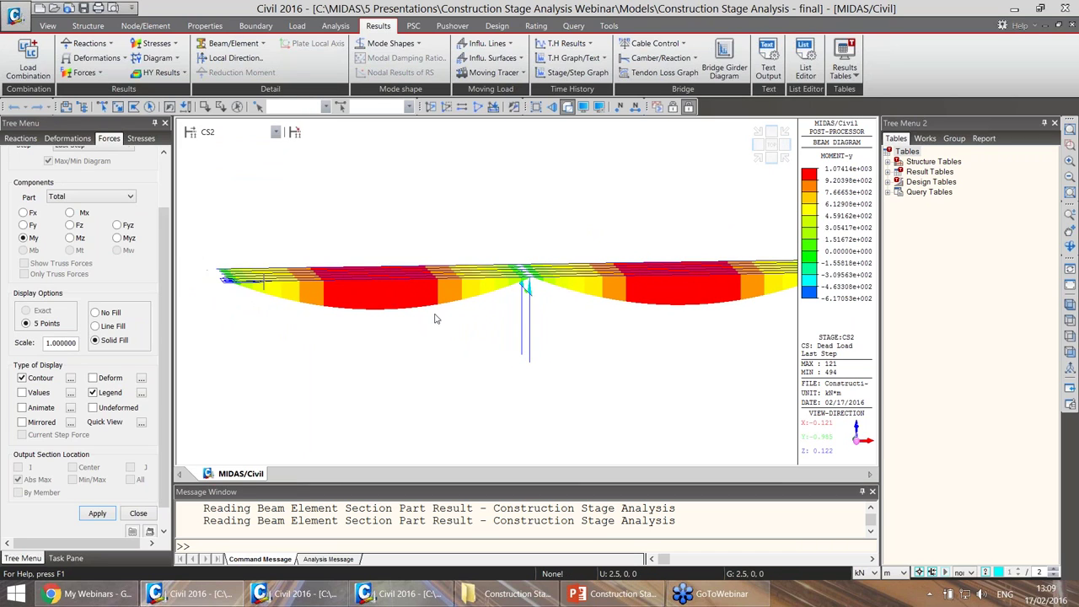
pyautogui.moveTo(497, 305); pyautogui.dragTo(377, 305, button='middle')
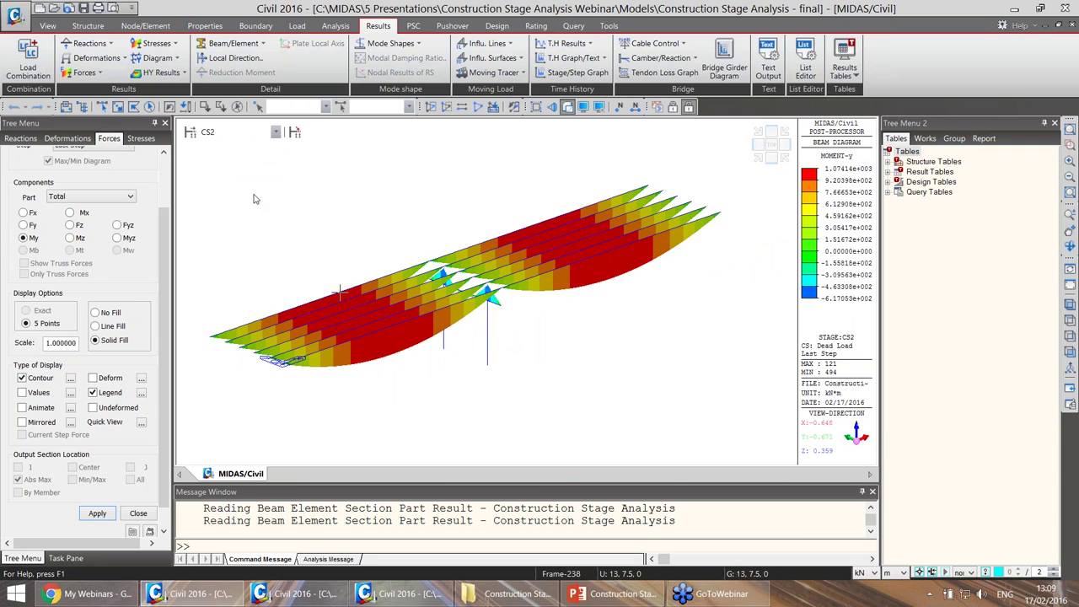
# Show the dead load My diagram for stage CS3 and examine it from the side and obliquely.
pyautogui.click(236, 132)
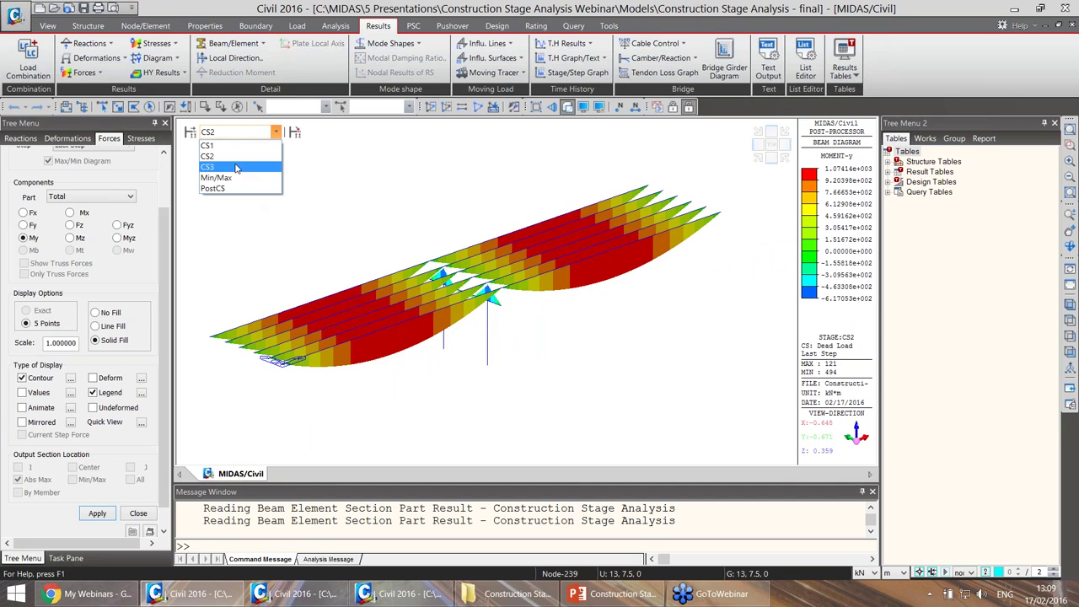
pyautogui.click(236, 167)
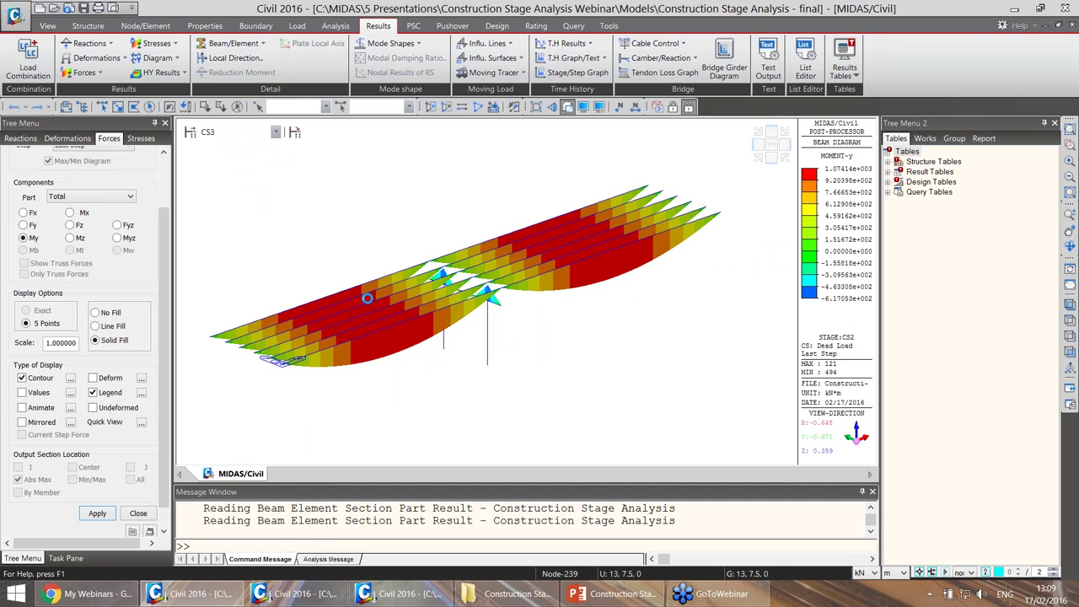
pyautogui.keyDown('ctrl'); pyautogui.moveTo(432, 357); pyautogui.dragTo(518, 287, button='middle'); pyautogui.keyUp('ctrl')
pyautogui.scroll(3, 52, 189)
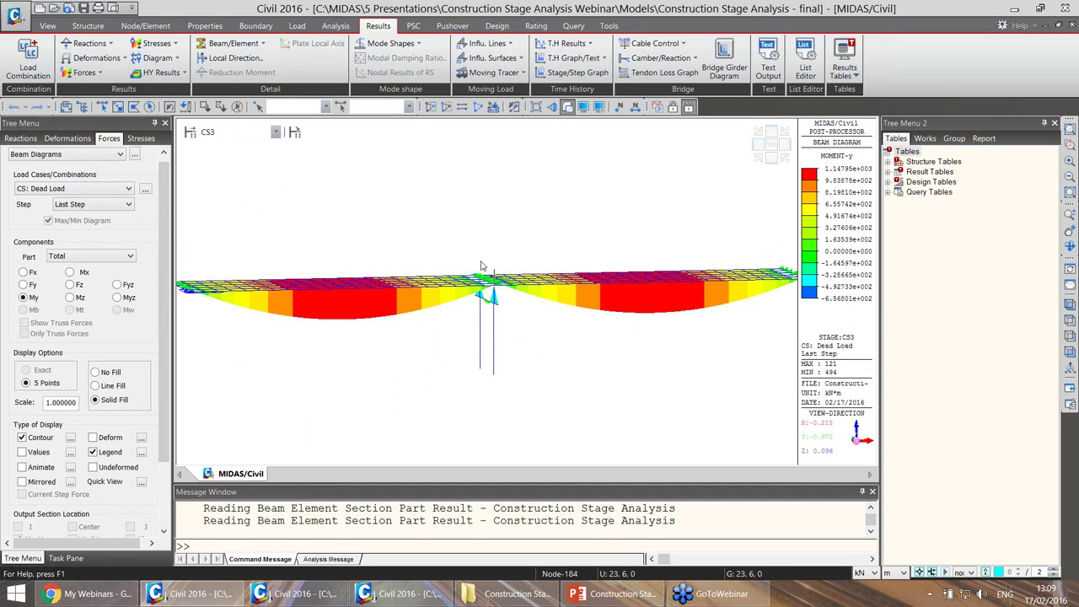
pyautogui.keyDown('ctrl'); pyautogui.moveTo(506, 330); pyautogui.dragTo(517, 313, button='middle'); pyautogui.keyUp('ctrl')
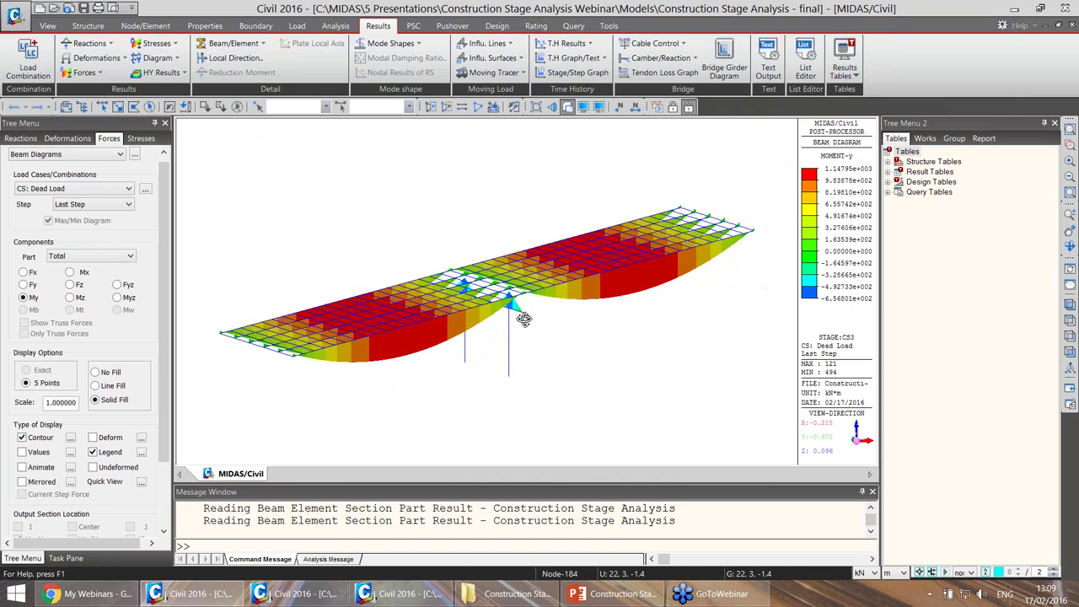
# Display the My beam diagram for CS: Tendon Primary in stage CS3.
pyautogui.click(61, 189)
pyautogui.click(50, 210)
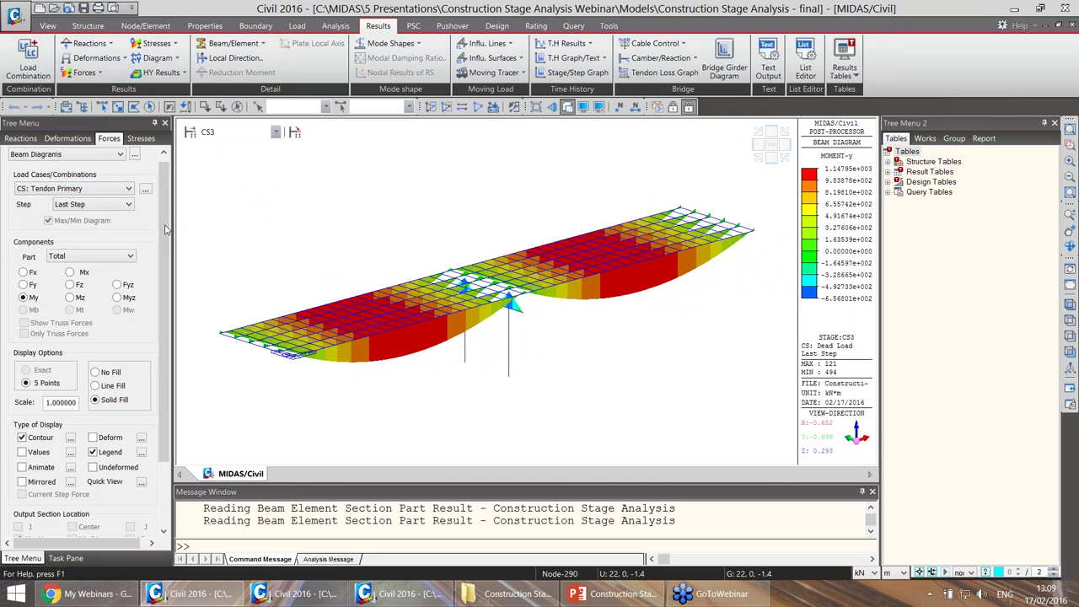
pyautogui.scroll(-3, 165, 229)
pyautogui.click(97, 488)
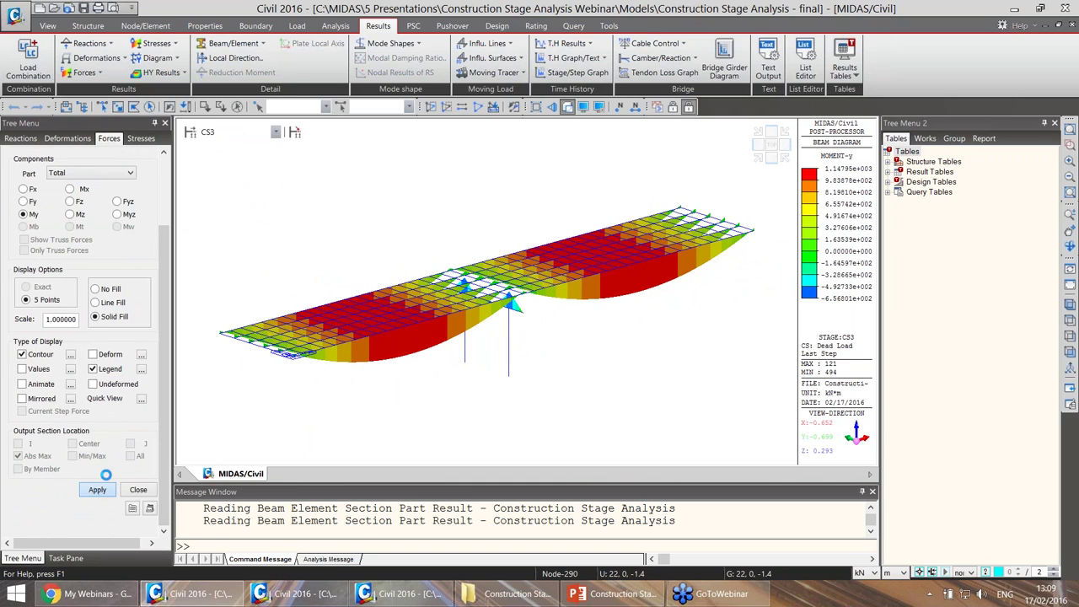
# Display the My beam diagram for CS: Creep Secondary in stage CS3.
pyautogui.scroll(3, 155, 244)
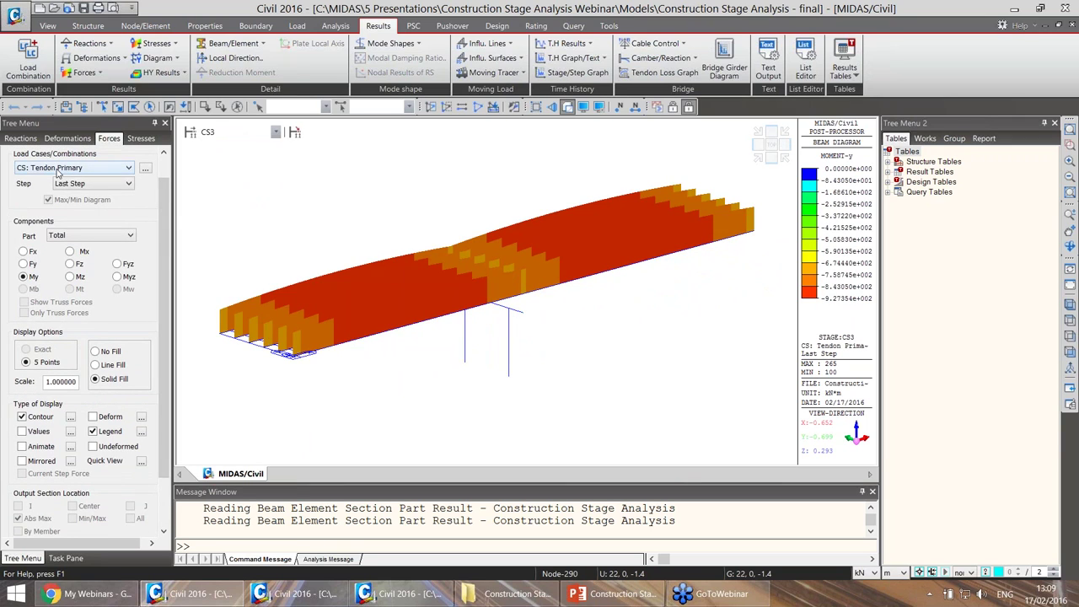
pyautogui.click(58, 169)
pyautogui.click(52, 209)
pyautogui.scroll(-2, 164, 483)
pyautogui.click(97, 501)
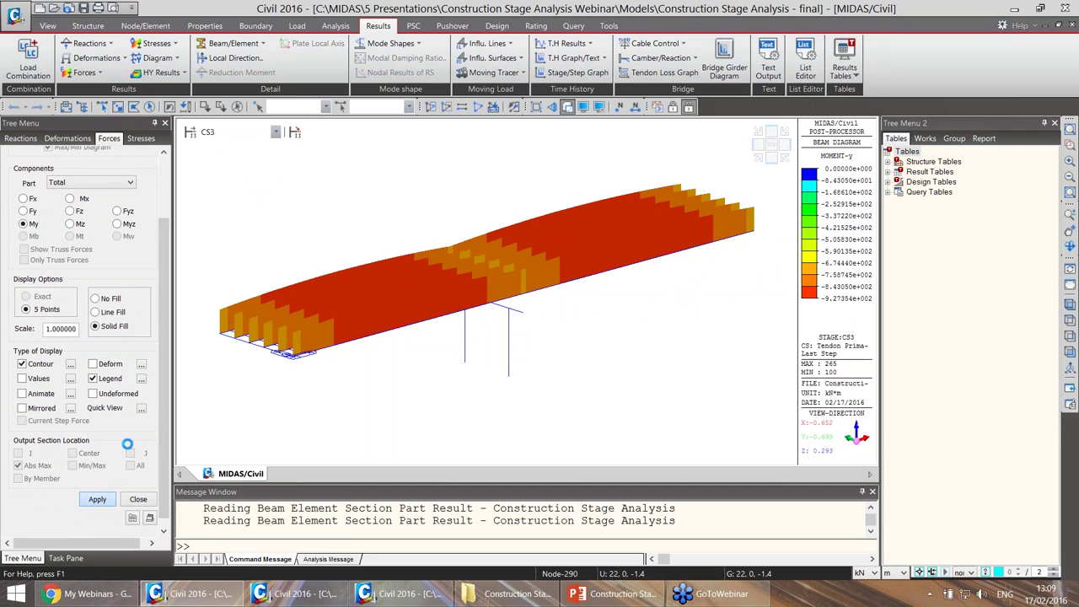
# Display the My beam diagram for CS: Shrinkage Secondary in stage CS3.
pyautogui.scroll(2, 166, 244)
pyautogui.click(103, 184)
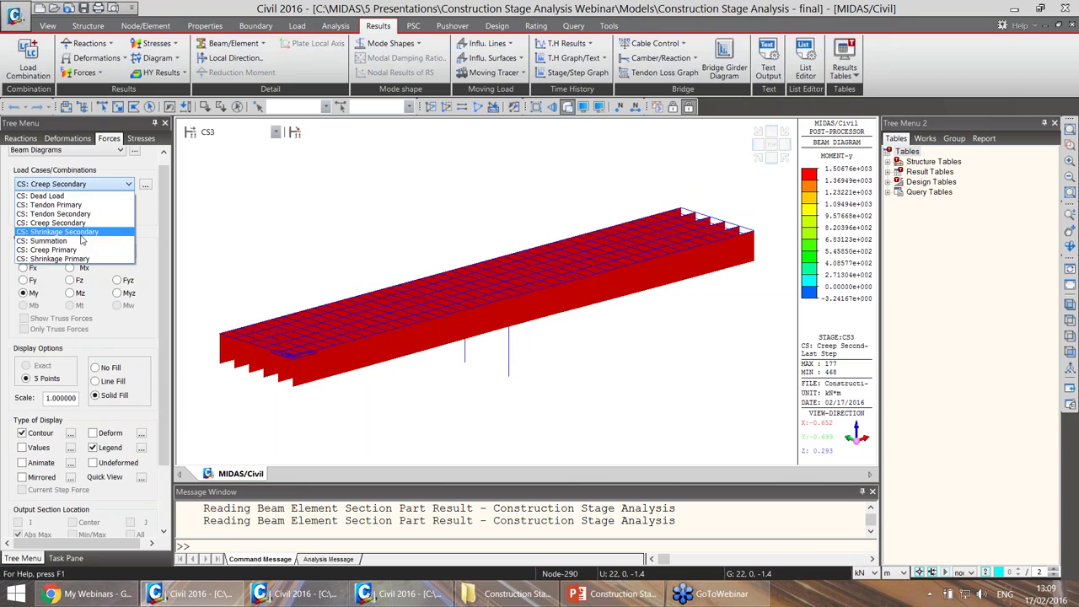
pyautogui.click(58, 231)
pyautogui.scroll(-2, 117, 471)
pyautogui.click(97, 490)
# Display the My beam diagram for CS: Summation in stage CS3 and view it from a lower angle.
pyautogui.scroll(1, 168, 260)
pyautogui.scroll(1, 168, 259)
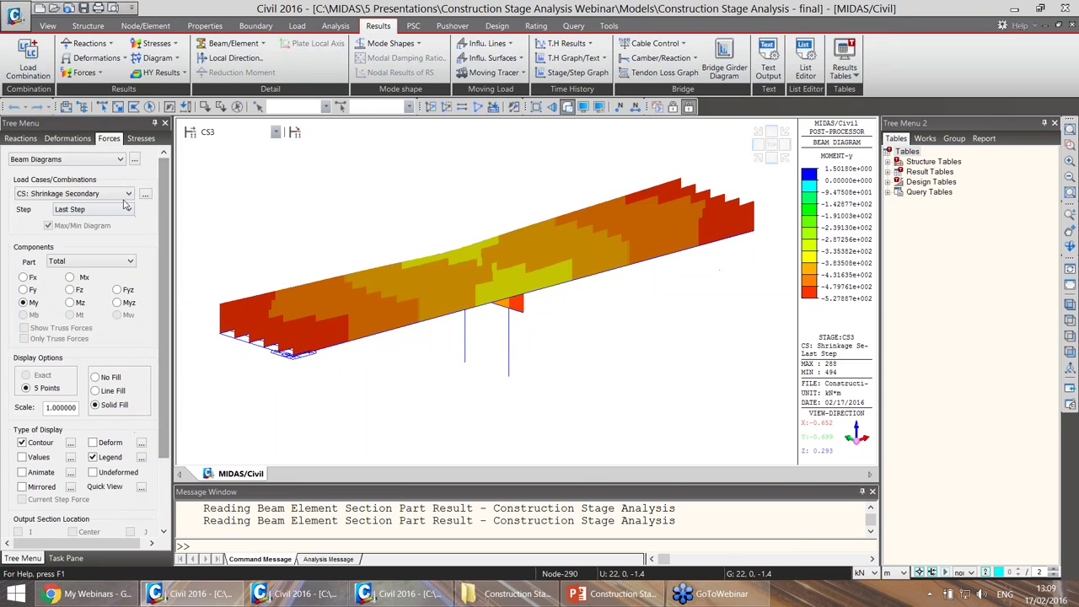
pyautogui.click(125, 193)
pyautogui.click(81, 250)
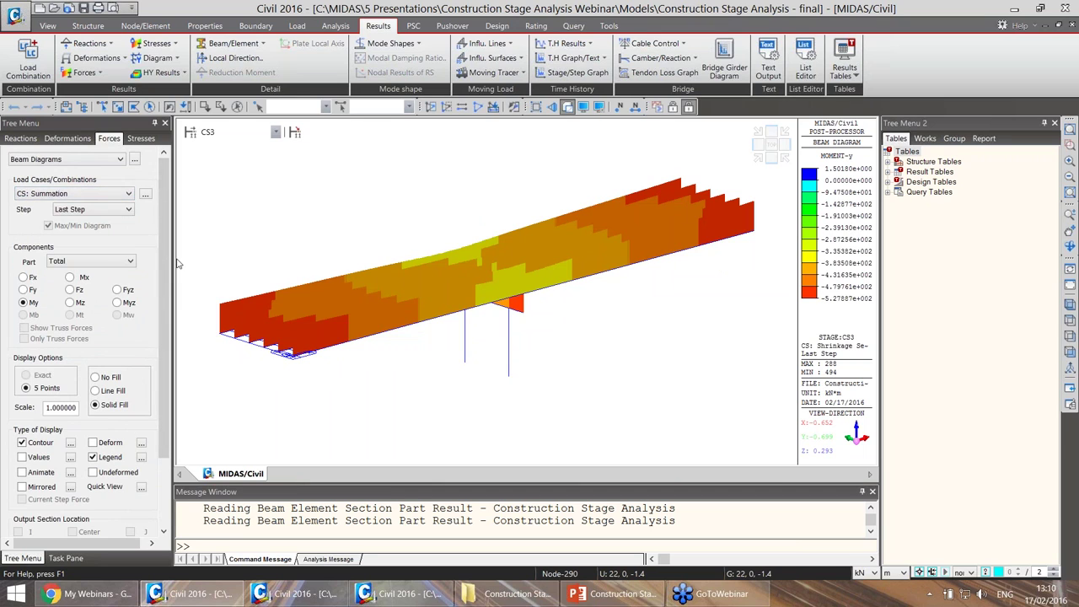
pyautogui.scroll(-2, 165, 261)
pyautogui.click(103, 492)
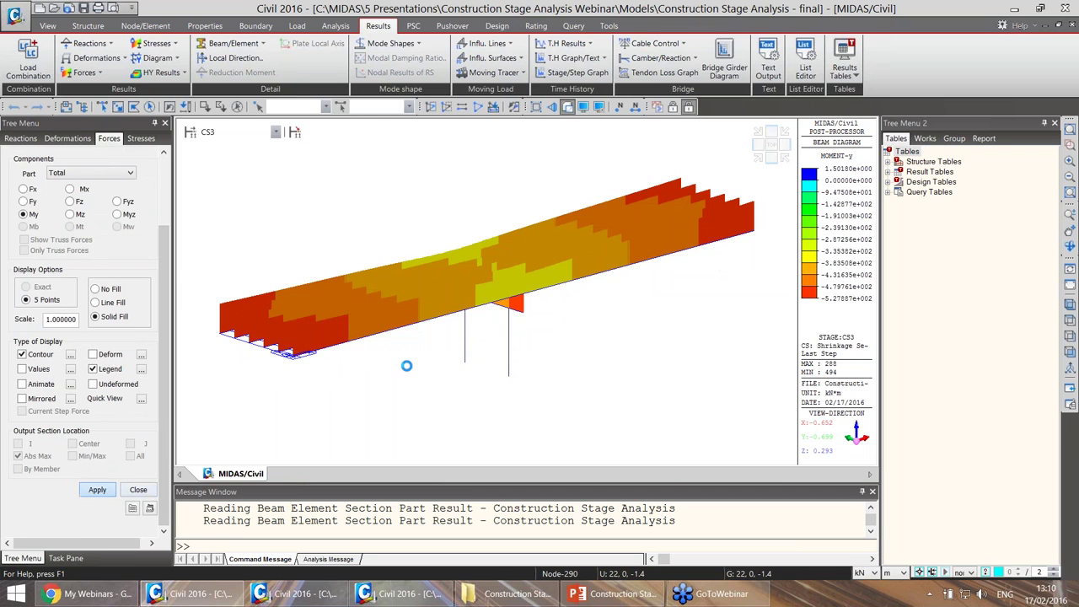
pyautogui.moveTo(632, 305)
pyautogui.keyDown('ctrl'); pyautogui.mouseDown(button='middle')
pyautogui.moveTo(587, 300)
pyautogui.moveTo(632, 291)
pyautogui.mouseUp(button='middle'); pyautogui.keyUp('ctrl')
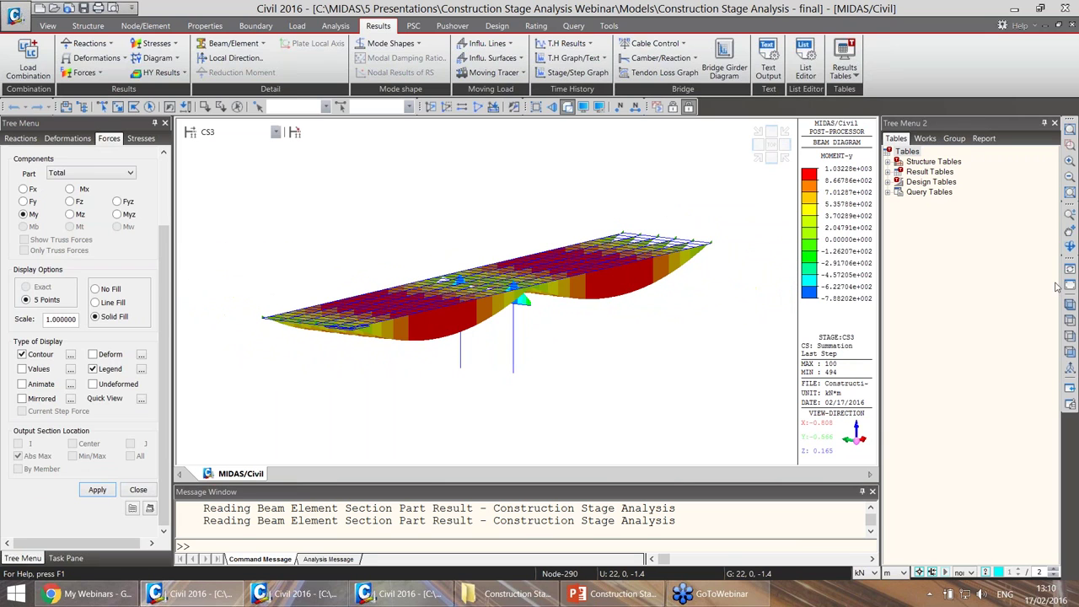
# Plot the tendon time-dependent loss graph in stage CS2 for strand_001 and for strand_044, and close the graph.
pyautogui.click(1065, 281)
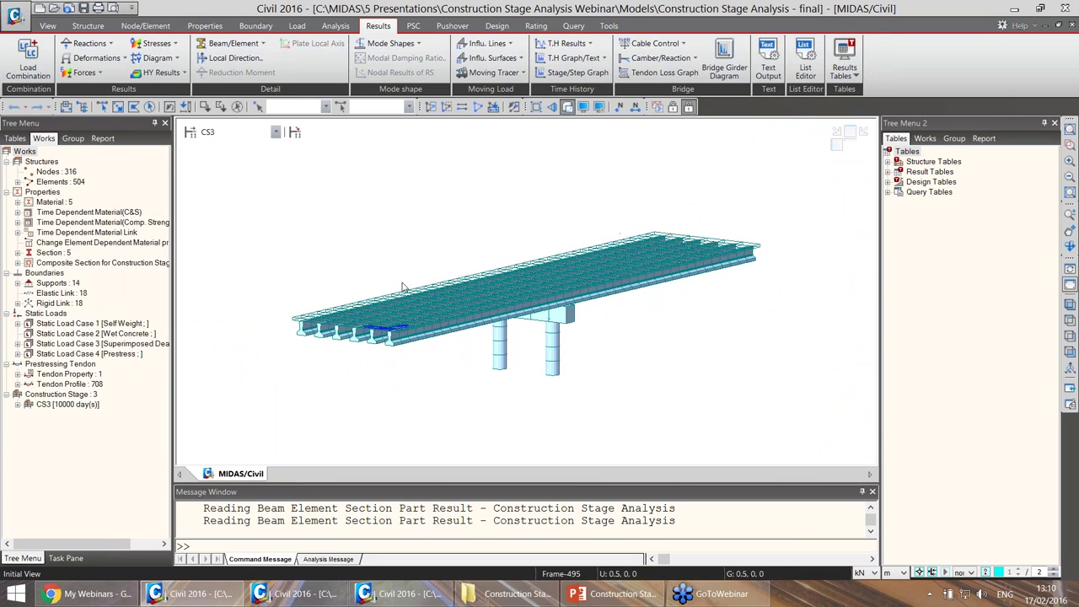
pyautogui.click(661, 74)
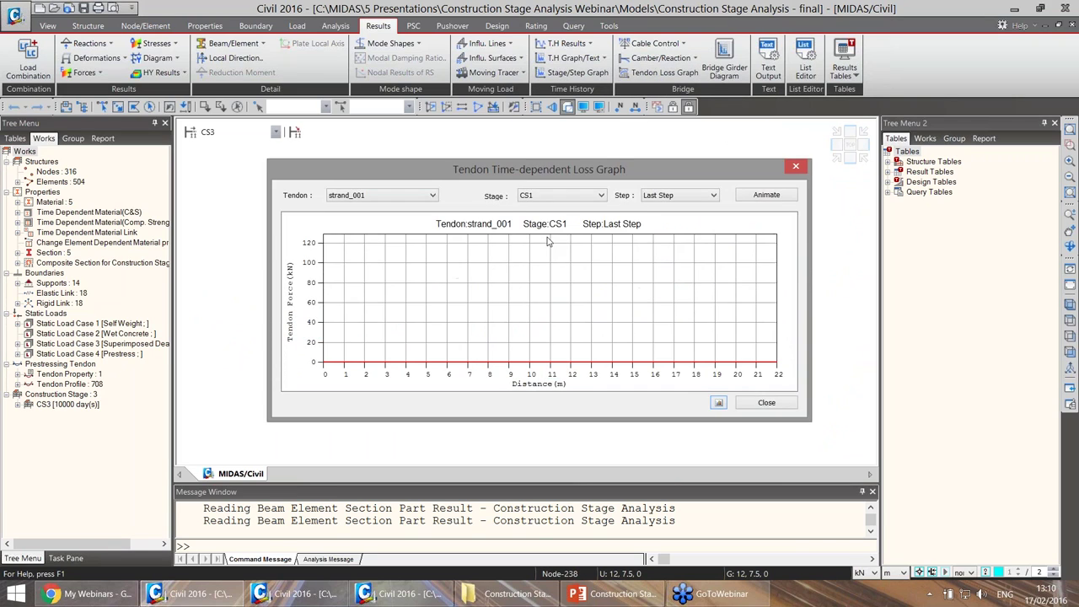
pyautogui.click(560, 195)
pyautogui.click(556, 216)
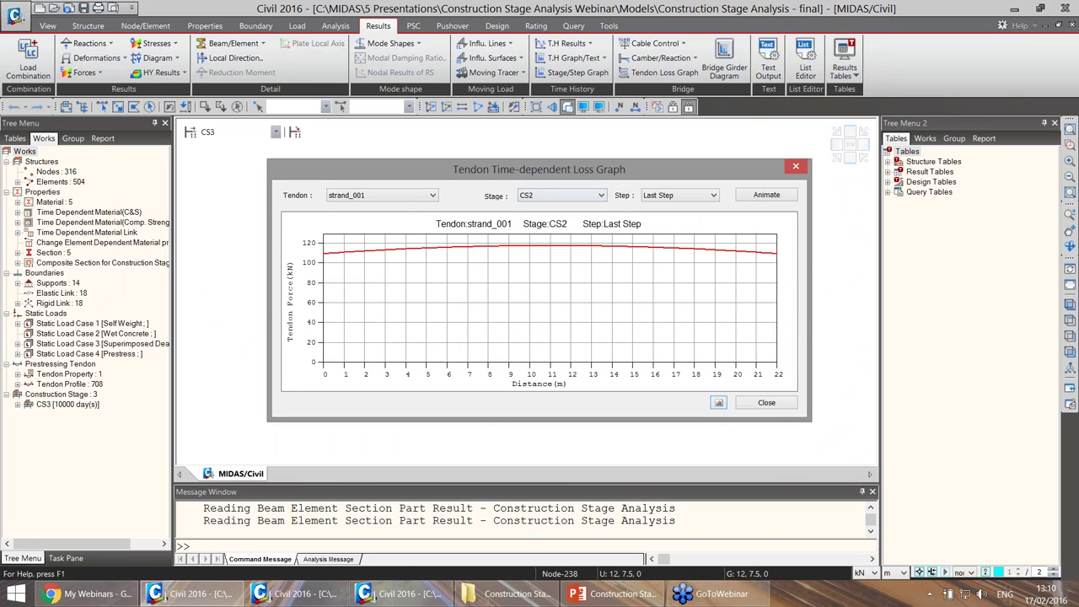
pyautogui.click(432, 195)
pyautogui.scroll(-5, 371, 354)
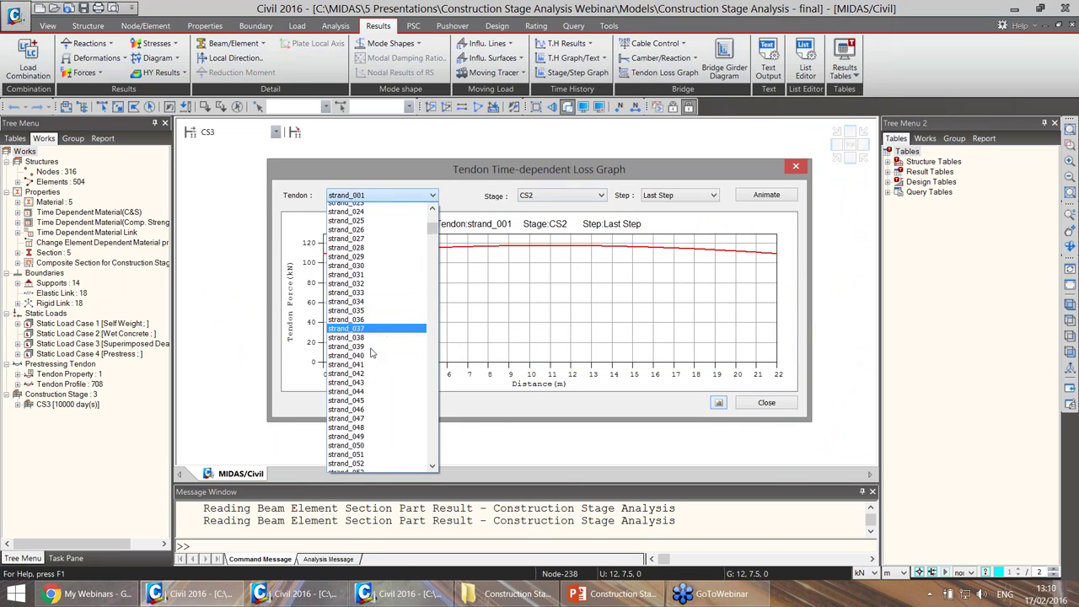
pyautogui.click(370, 353)
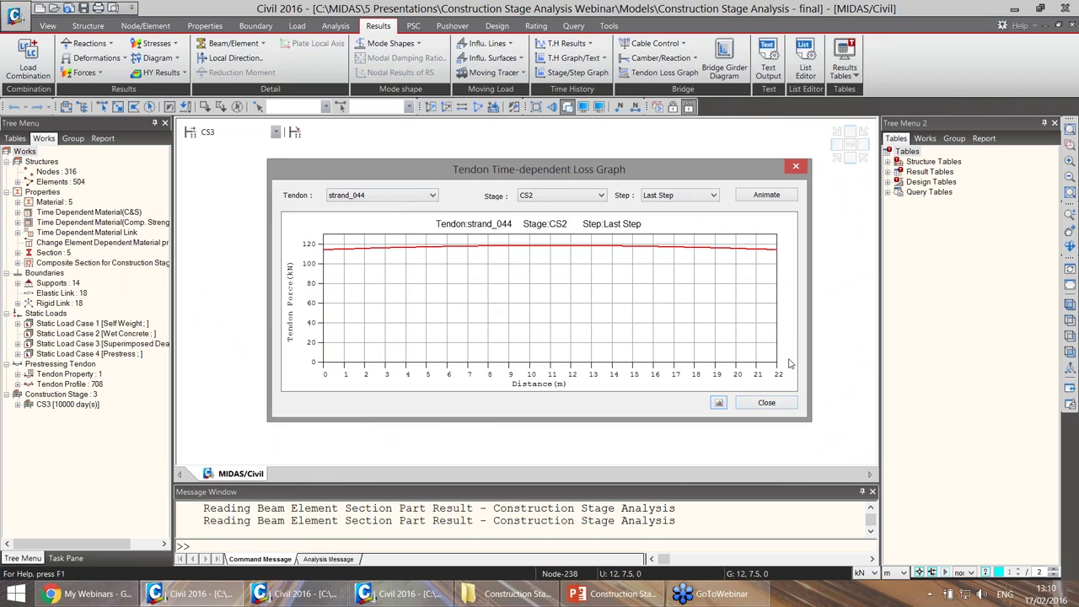
pyautogui.click(766, 402)
# Open the Tendon Loss results table.
pyautogui.click(844, 68)
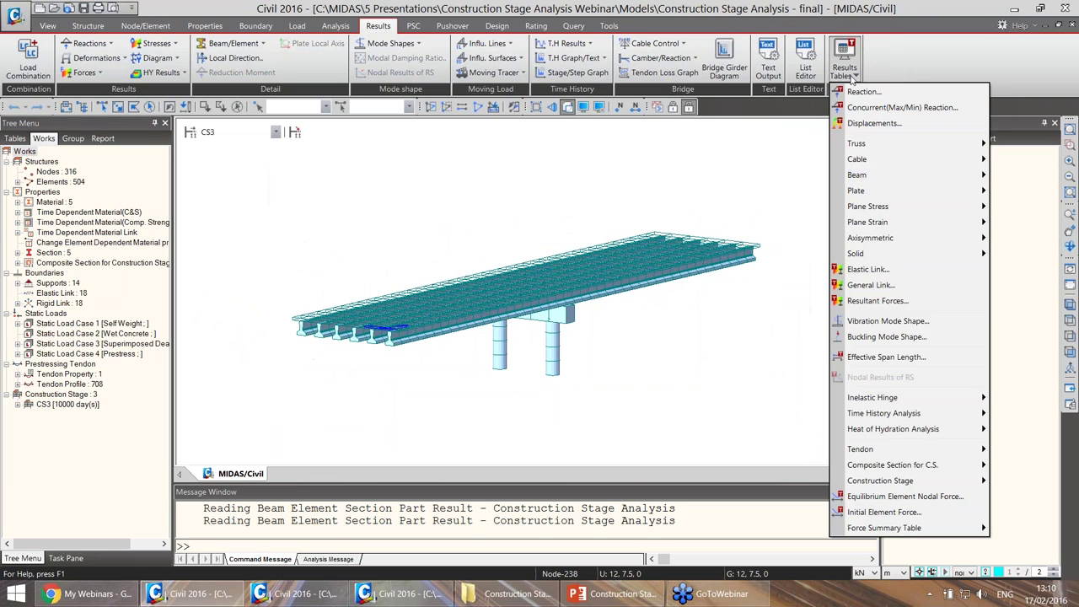
pyautogui.moveTo(885, 455)
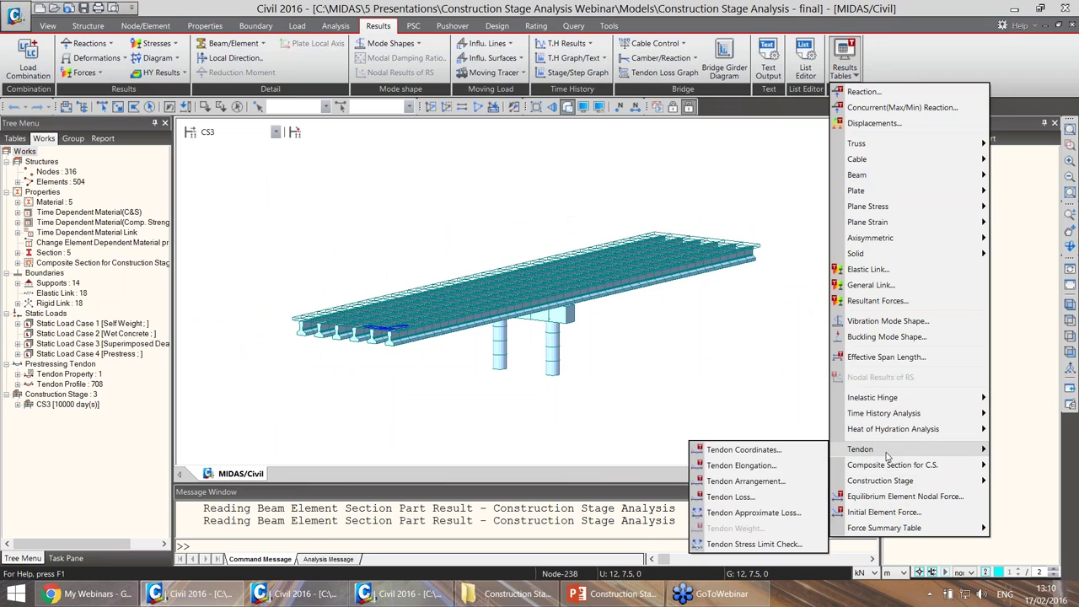
pyautogui.click(730, 497)
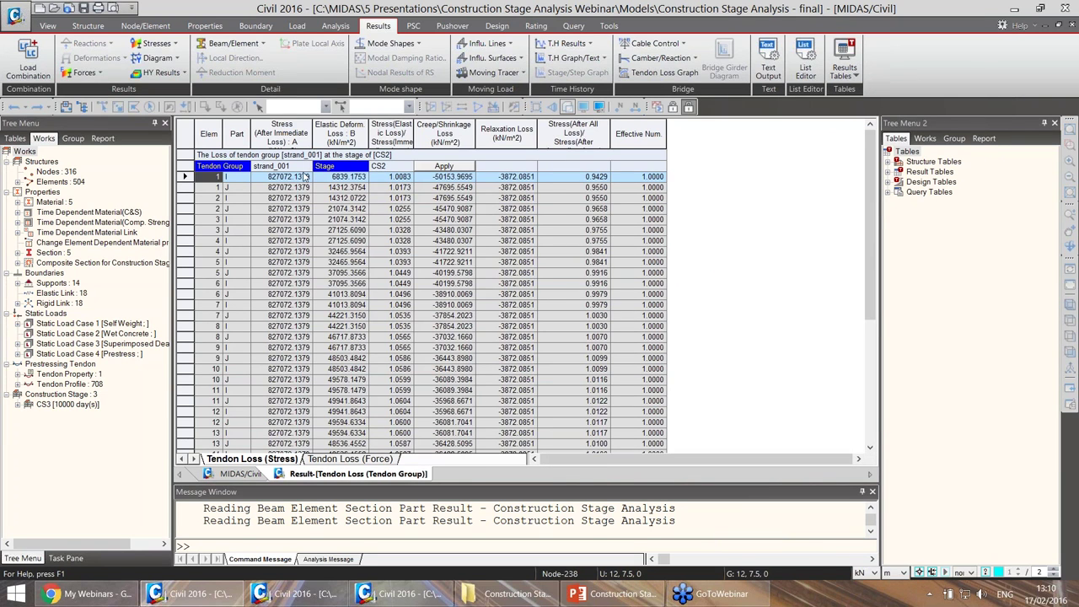
# List the tendon losses of tendon group strand_029 at stage CS2 in the results table.
pyautogui.click(409, 166)
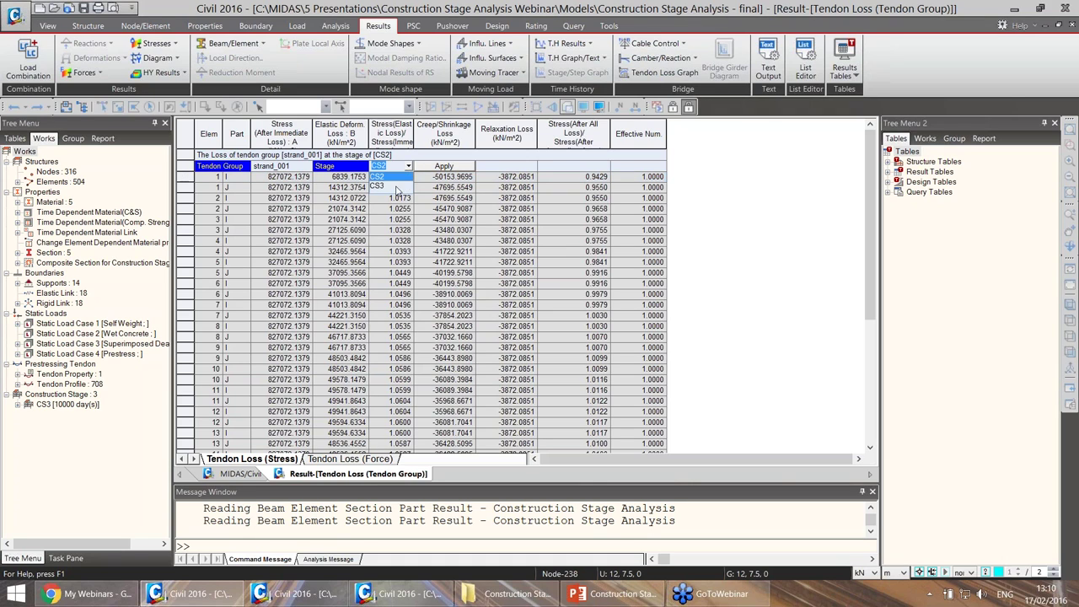
pyautogui.click(390, 188)
pyautogui.click(305, 168)
pyautogui.click(307, 166)
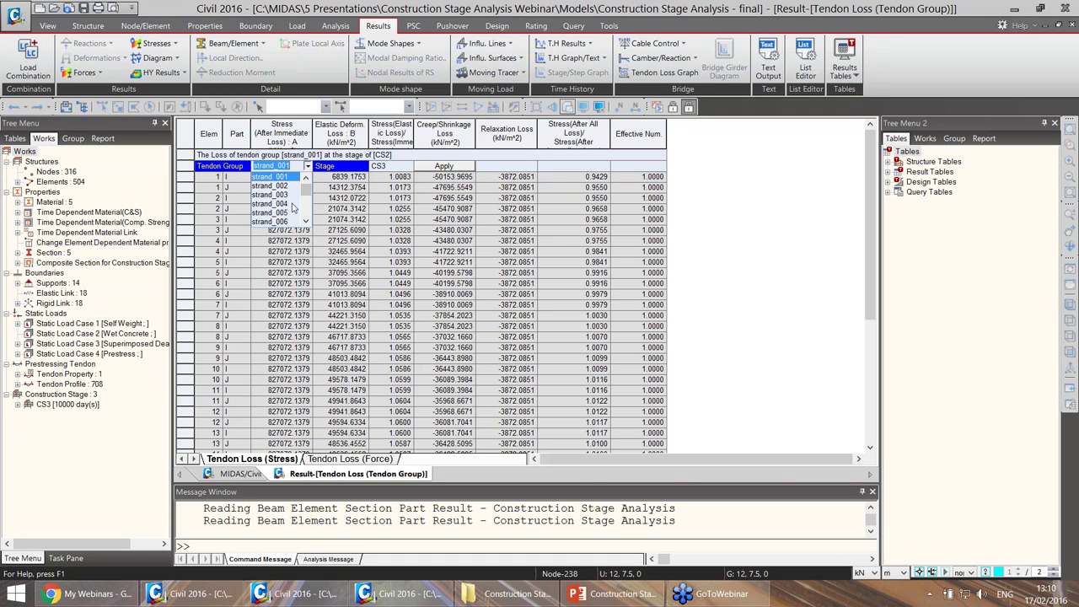
pyautogui.scroll(-8, 280, 214)
pyautogui.click(274, 217)
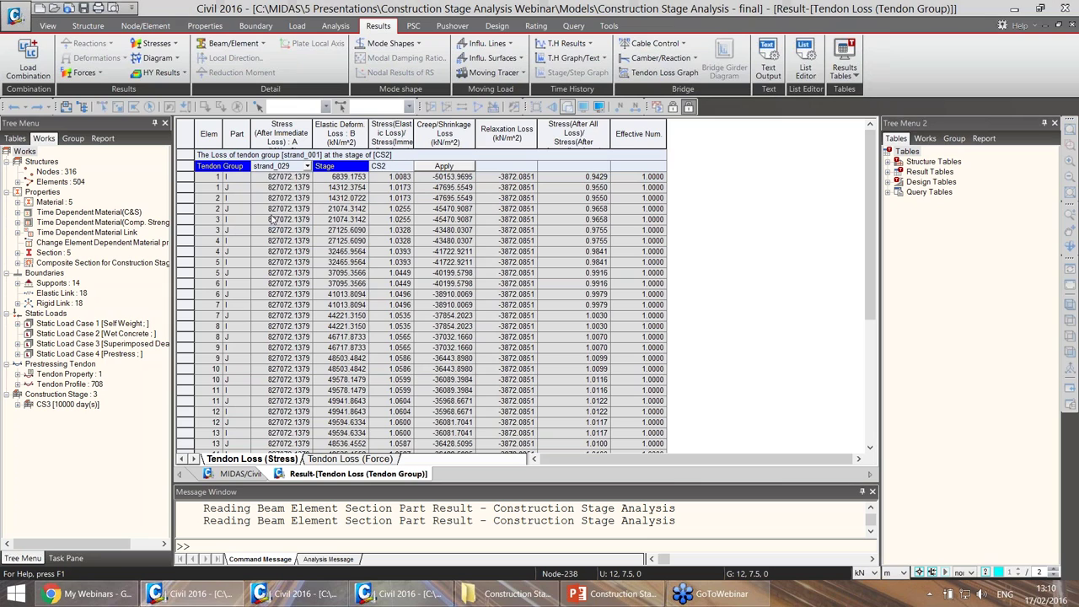
pyautogui.click(440, 166)
# Widen the tendon loss table's stress and loss columns to read their full headings, and close the table.
pyautogui.moveTo(314, 126); pyautogui.dragTo(518, 145)
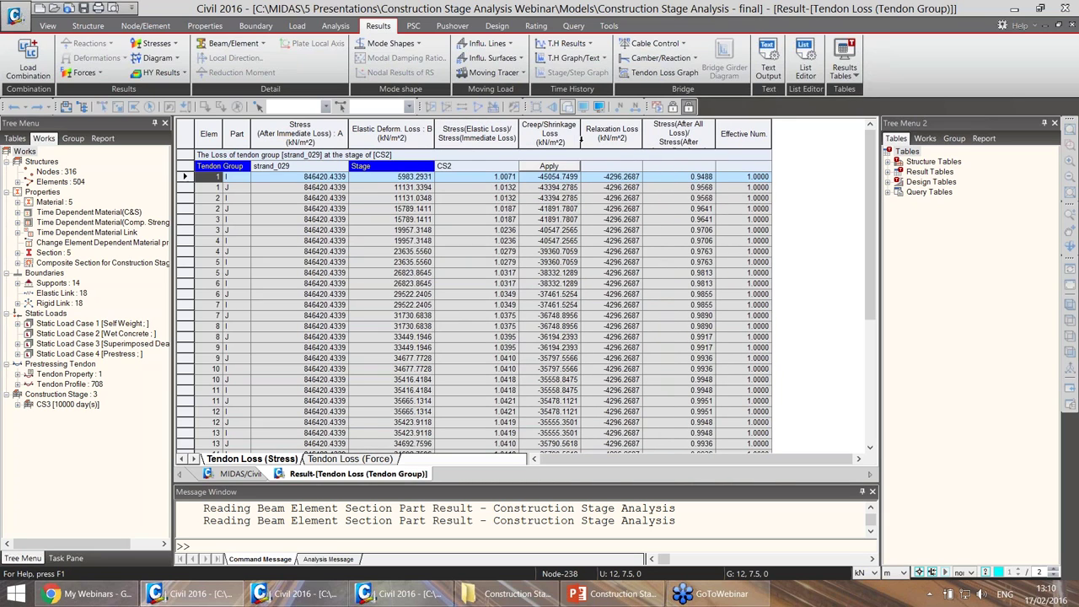
pyautogui.moveTo(581, 139); pyautogui.dragTo(706, 142)
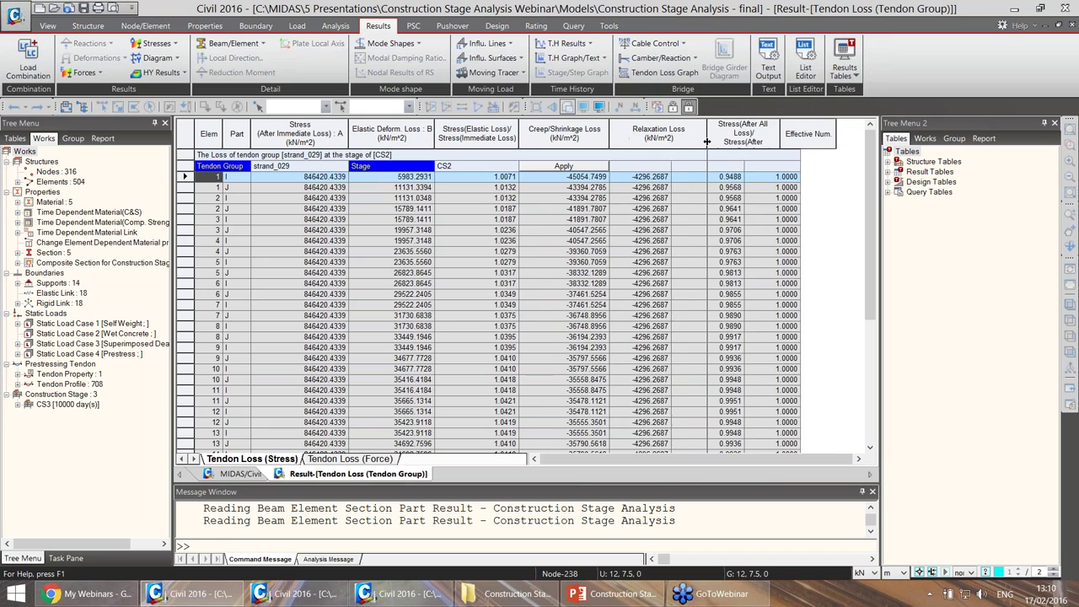
pyautogui.middleClick(337, 474)
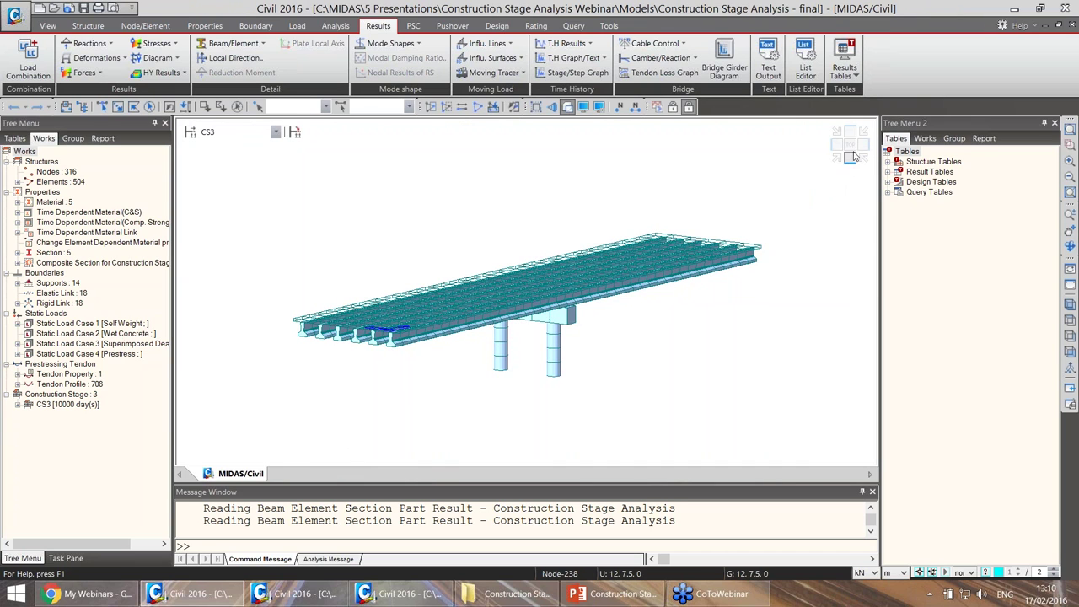
# Tabulate the composite-section beam stresses of elements 1to10 for Dead Load(CS) in stage CS3 at Part i only.
pyautogui.click(853, 76)
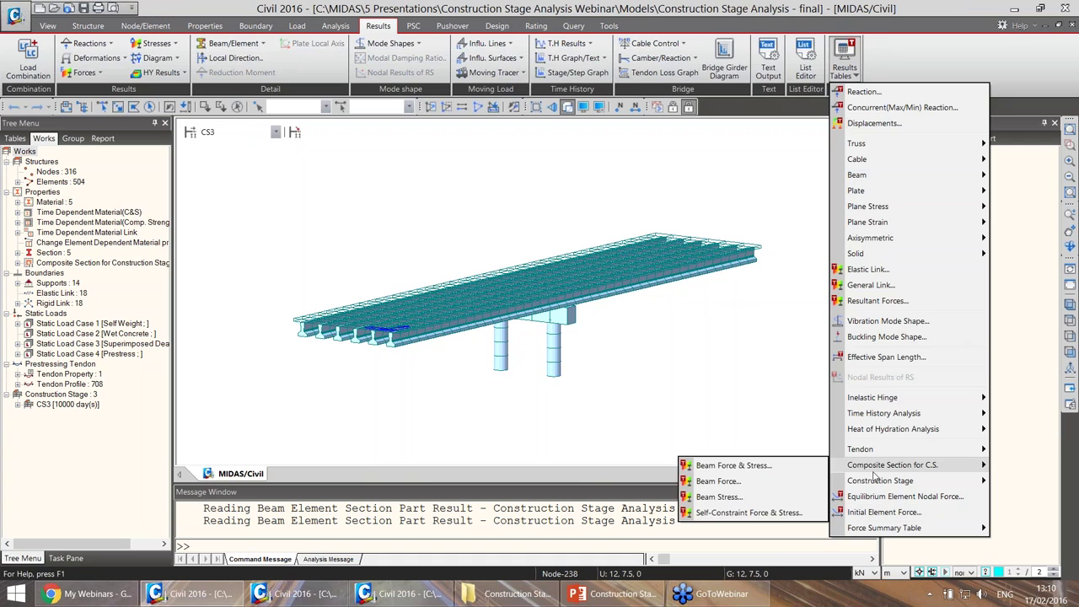
pyautogui.click(718, 497)
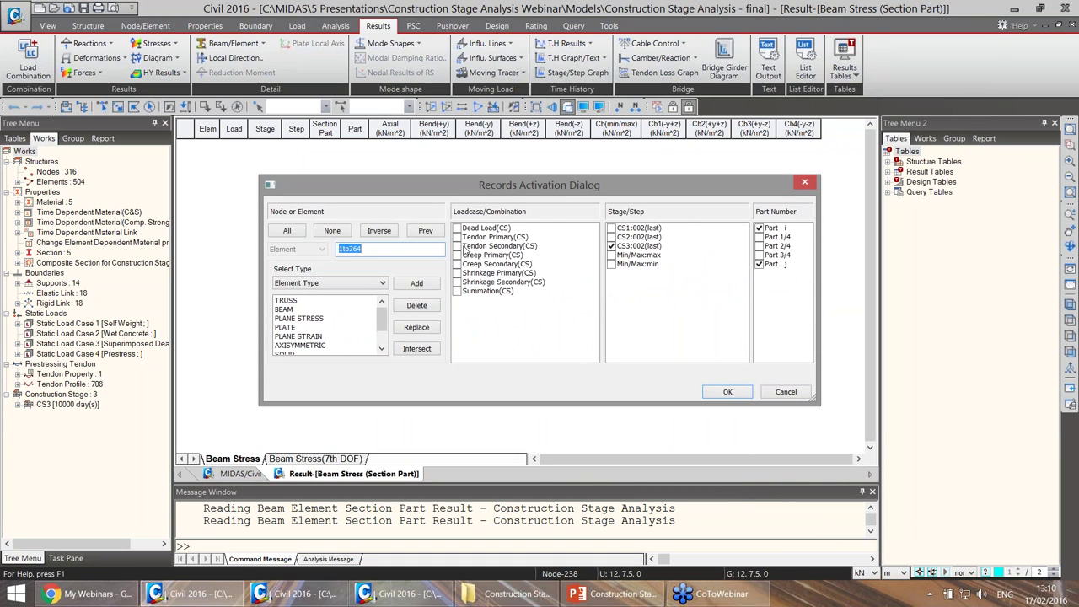
pyautogui.write('10')
pyautogui.click(457, 229)
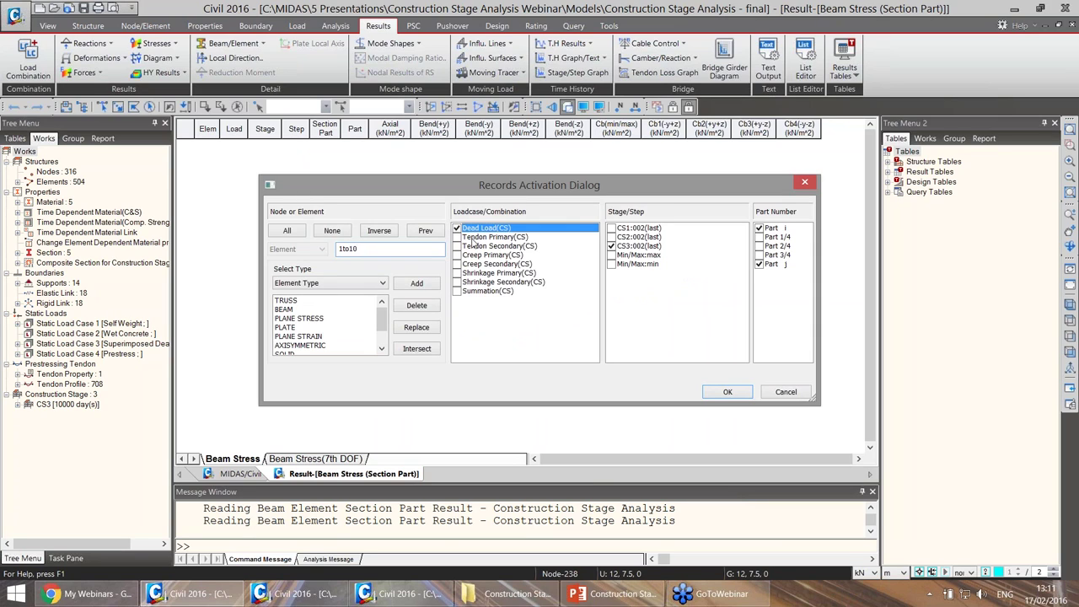
pyautogui.click(764, 265)
pyautogui.click(727, 392)
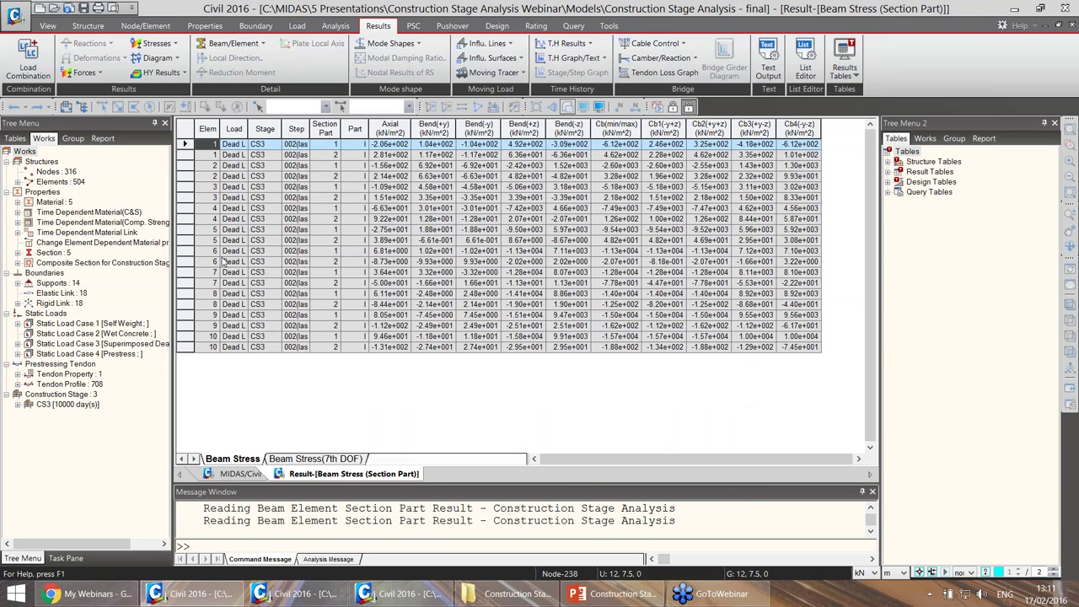
# Examine the stresses of section parts 1 and 2 of element 1, and close the beam stress table.
pyautogui.click(187, 144)
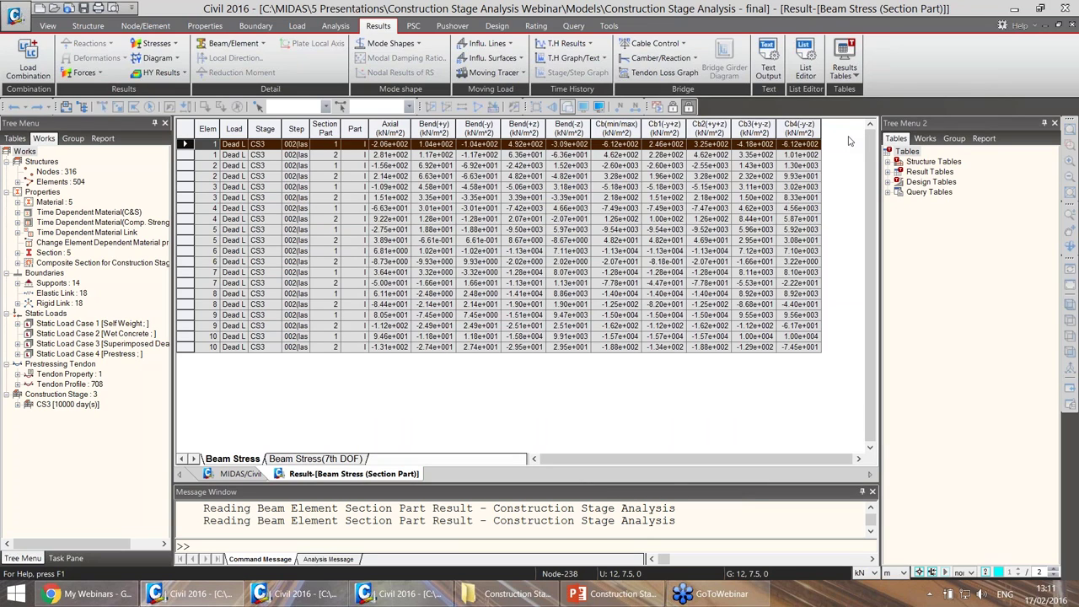
pyautogui.click(186, 155)
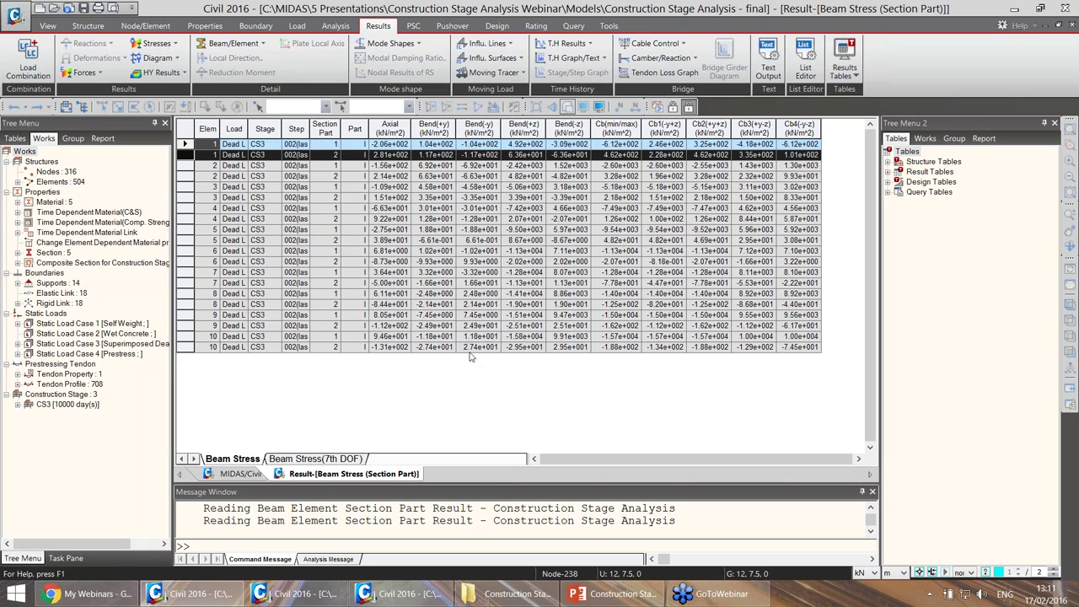
pyautogui.middleClick(376, 476)
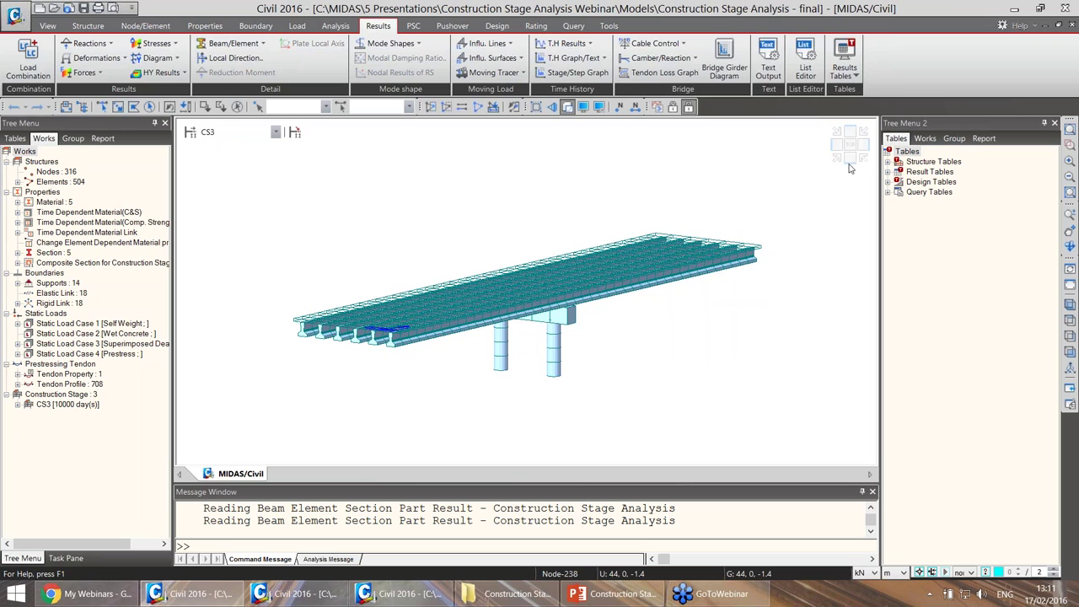
pyautogui.moveTo(828, 175); pyautogui.dragTo(685, 371)
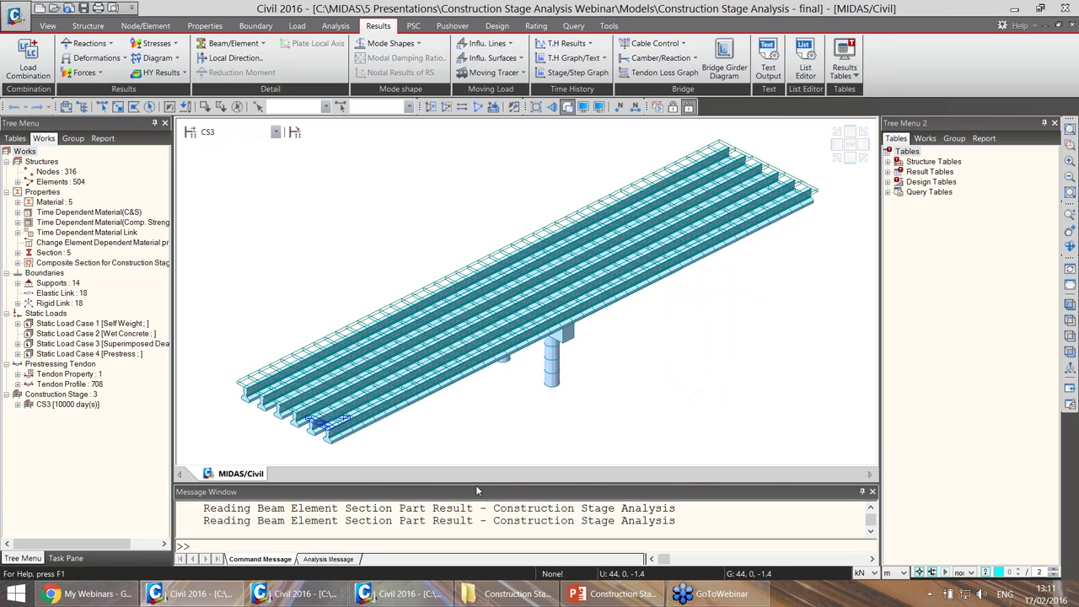
# Switch to the PSC Composite Wizard - initial model and start the Prestressed Composite Bridge wizard.
pyautogui.click(430, 593)
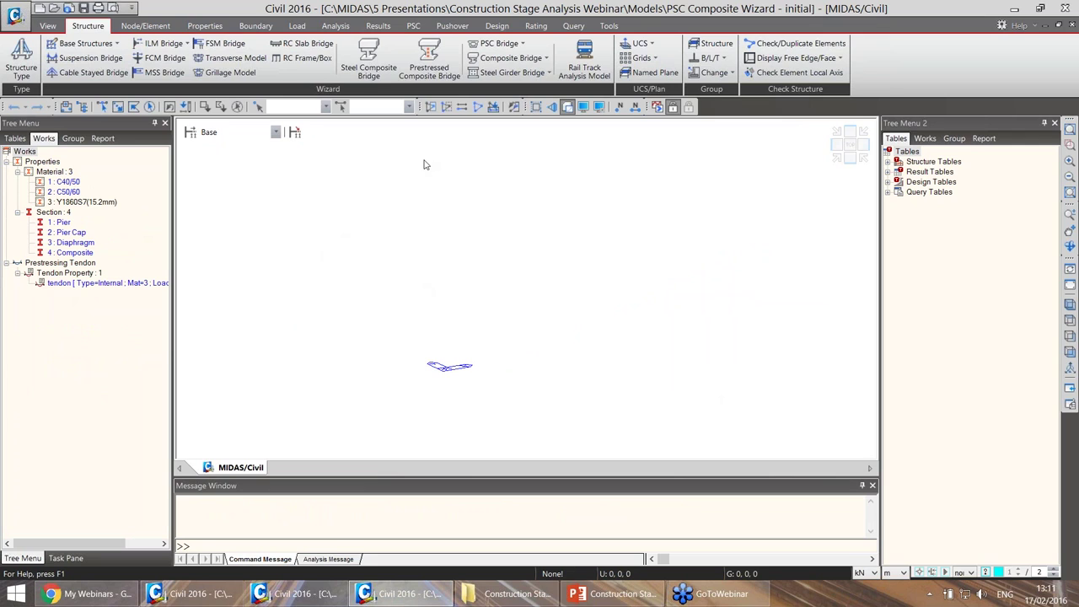
pyautogui.click(436, 76)
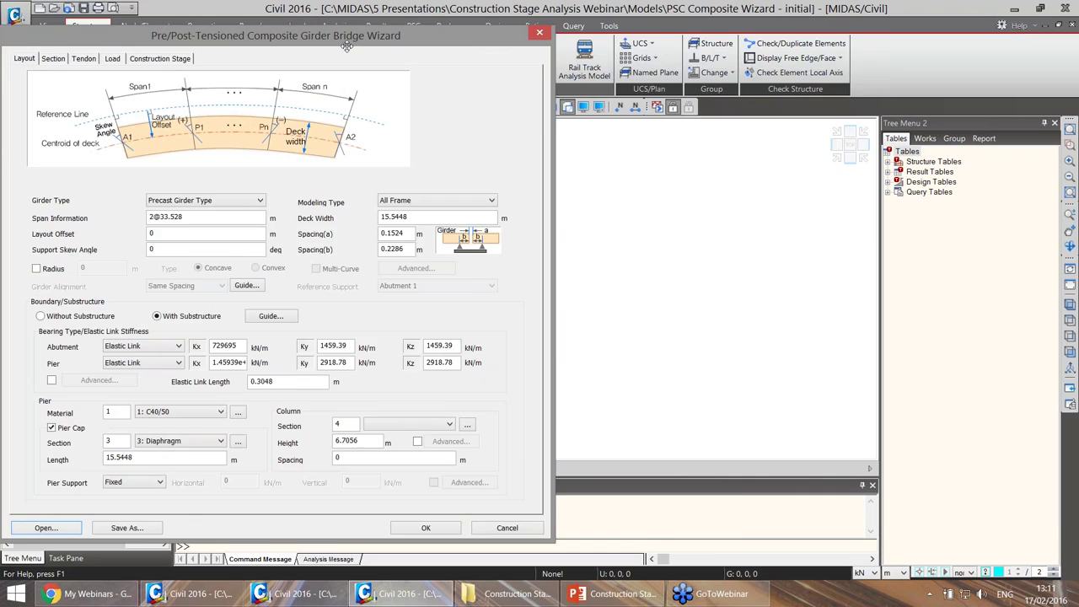
pyautogui.moveTo(346, 47); pyautogui.dragTo(530, 44)
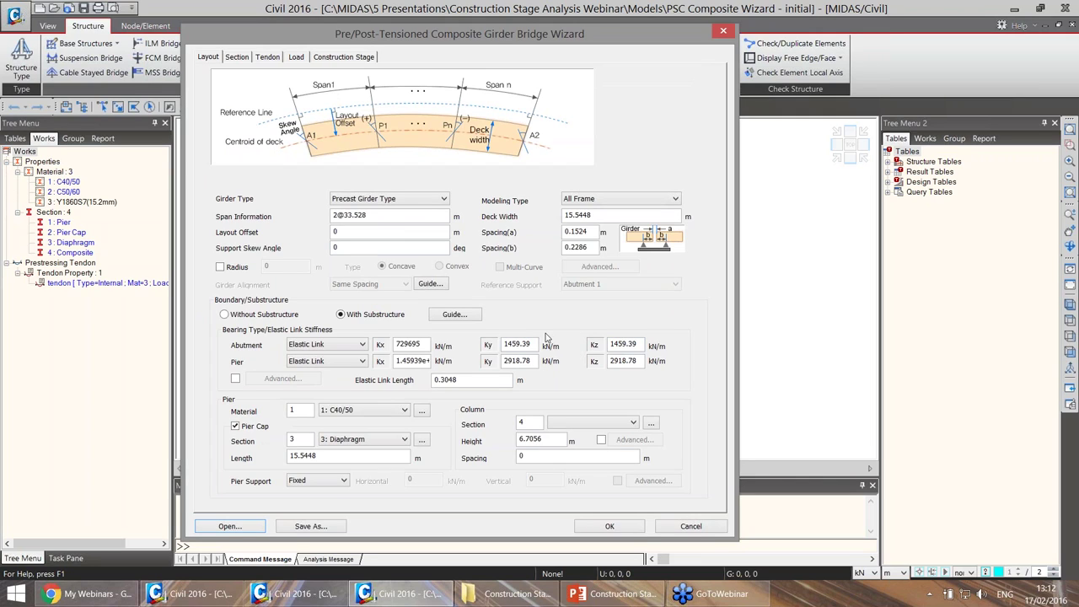
# Load the saved wizard data file PSC Composite Wizard.wzd into the composite girder bridge wizard.
pyautogui.click(230, 526)
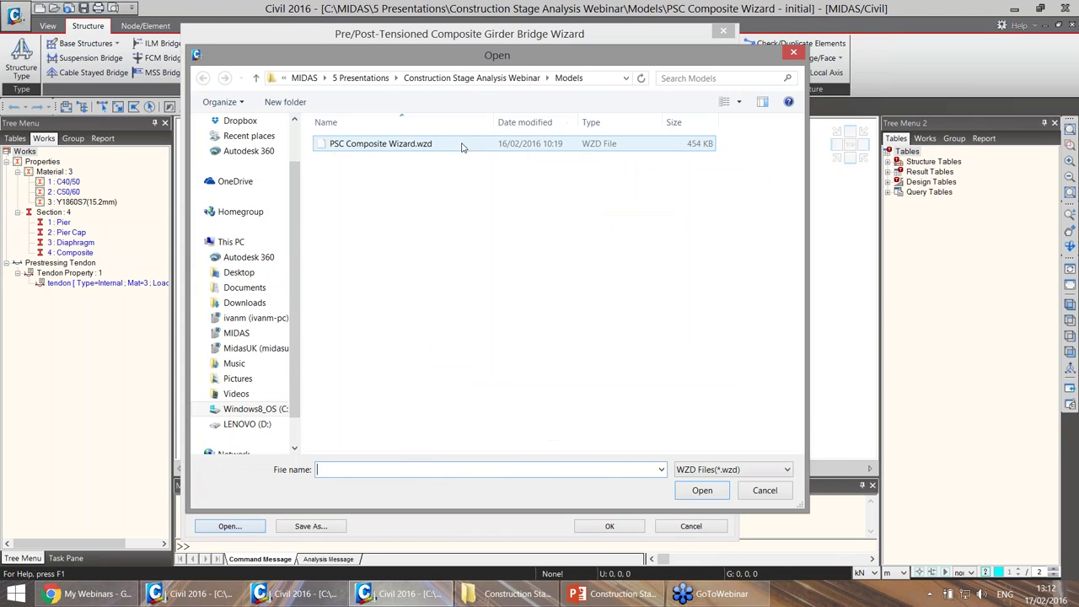
pyautogui.doubleClick(416, 148)
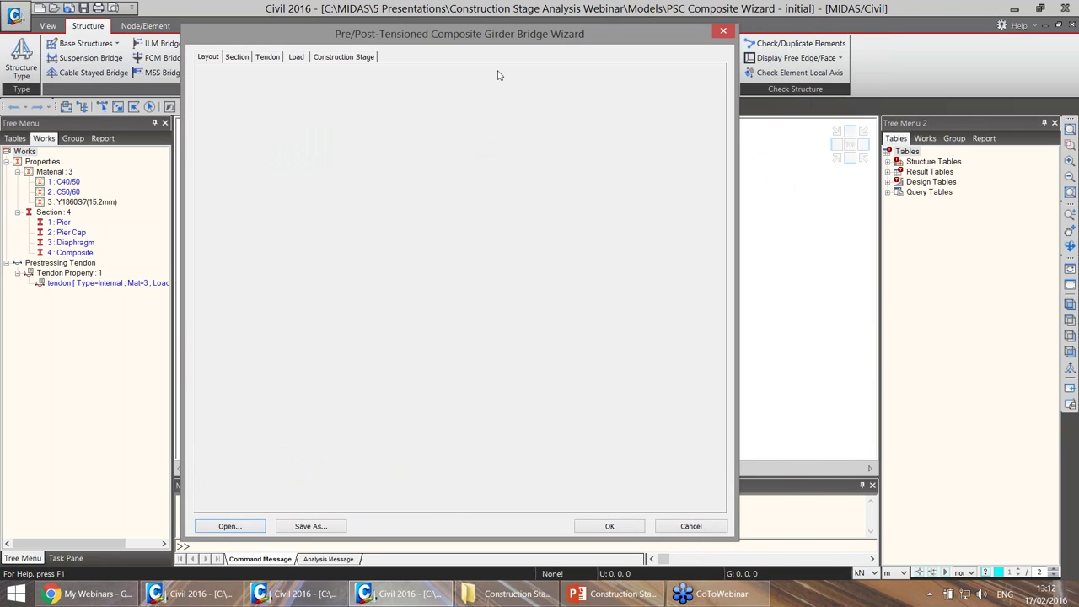
pyautogui.moveTo(512, 32); pyautogui.dragTo(530, 27)
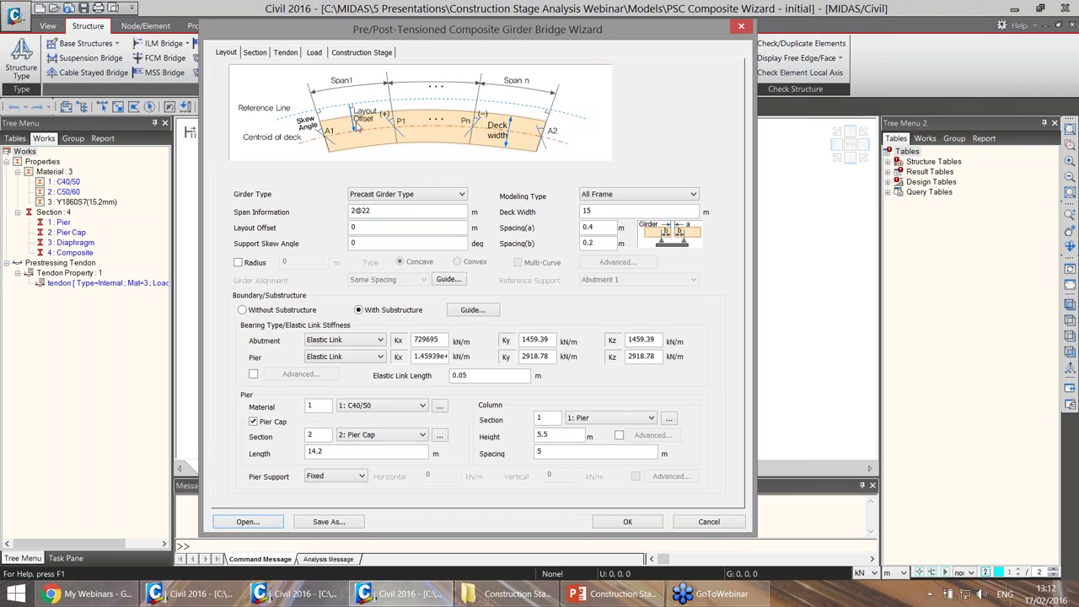
pyautogui.moveTo(461, 31); pyautogui.dragTo(453, 29)
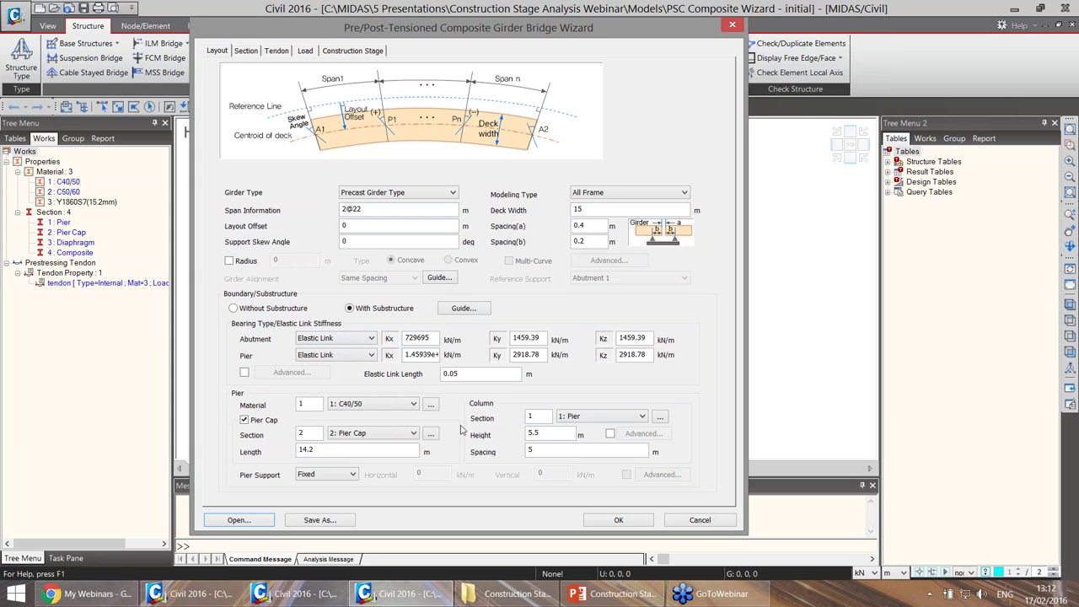
# View the wizard's guide images for girder alignment and for the boundary and substructure dimensions.
pyautogui.click(439, 279)
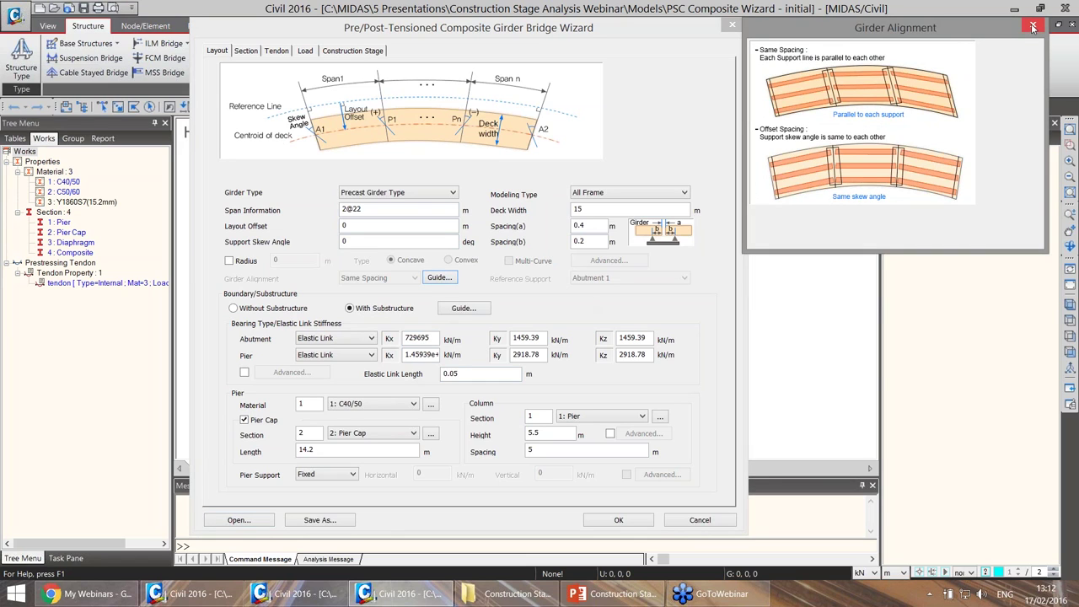
pyautogui.click(1034, 25)
pyautogui.click(486, 310)
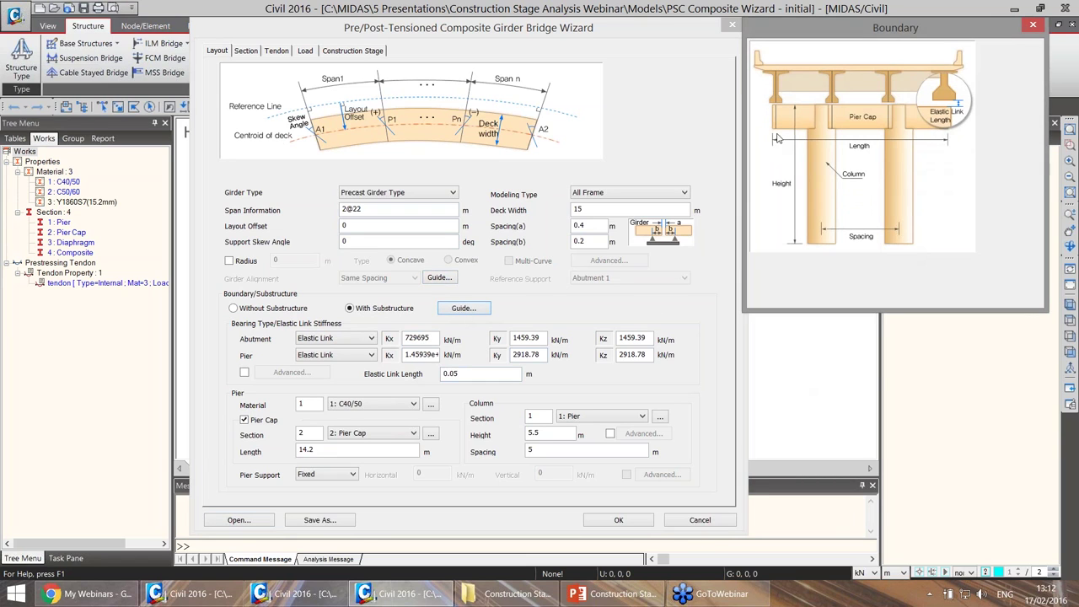
pyautogui.click(1033, 25)
# Show the wizard's section settings and look through the girder offsets of all six girders.
pyautogui.click(246, 51)
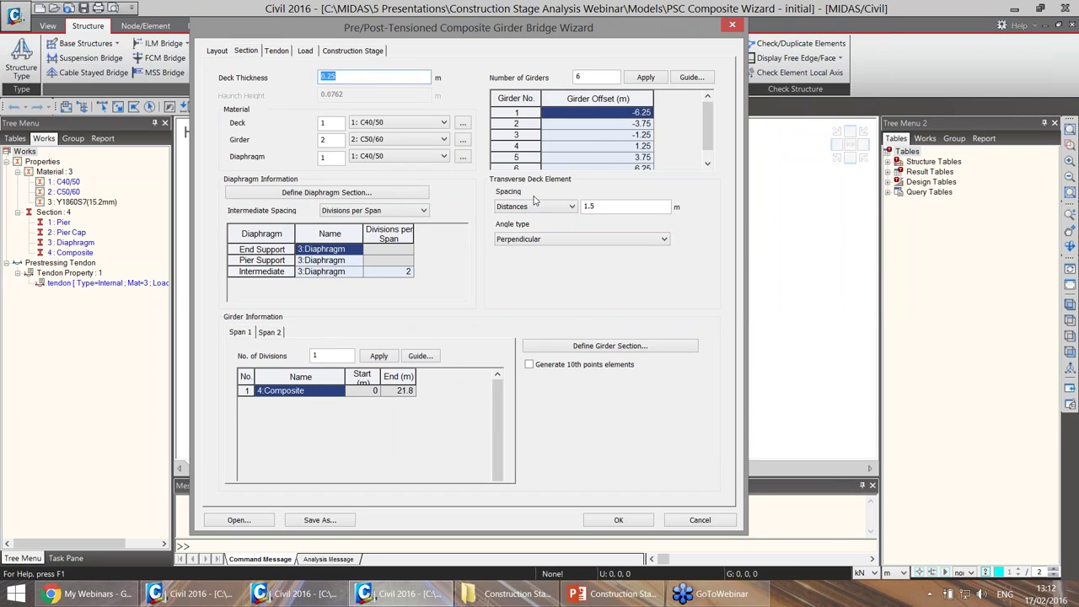
pyautogui.moveTo(708, 132); pyautogui.dragTo(710, 160)
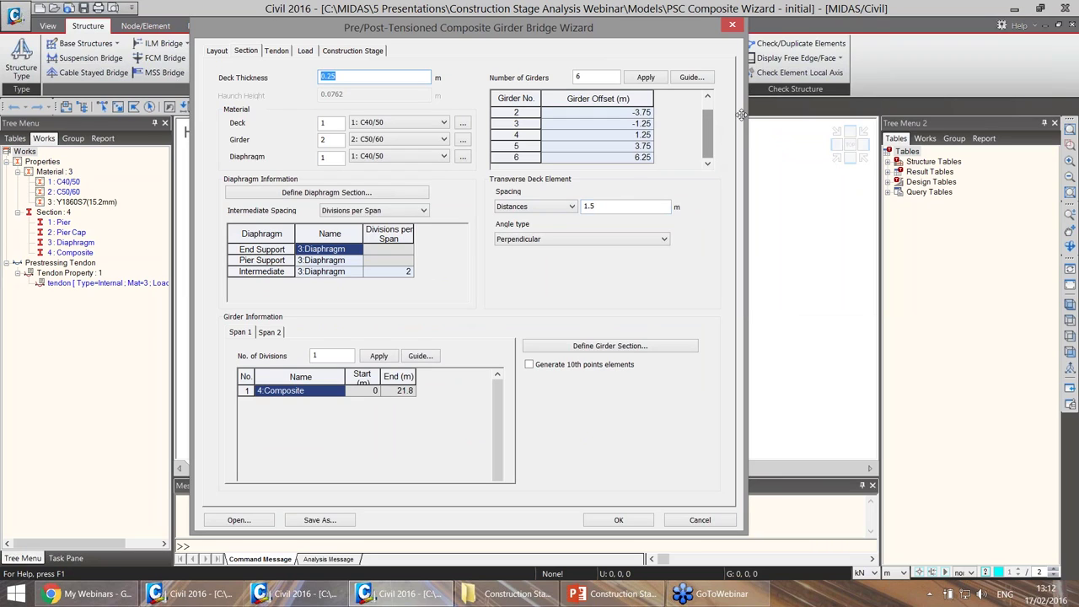
pyautogui.scroll(1, 711, 156)
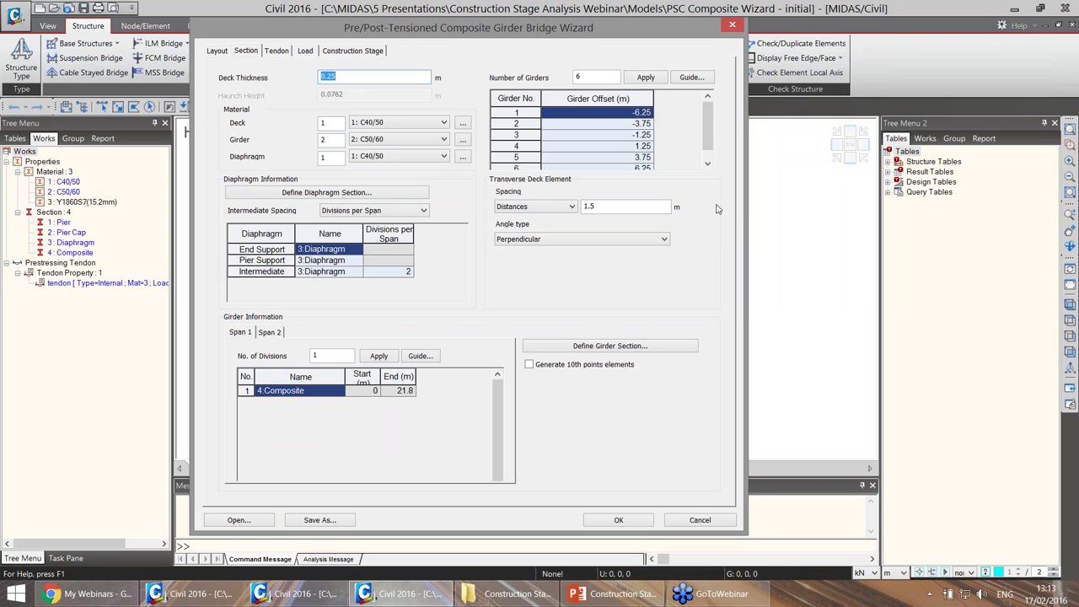
pyautogui.scroll(-1, 710, 131)
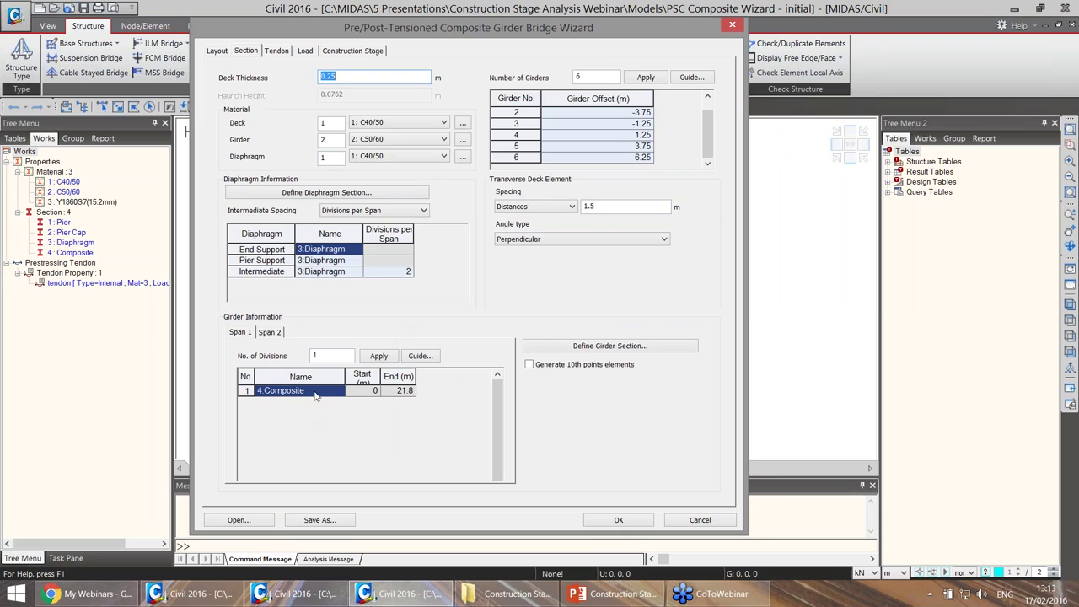
# Review the wizard's tendon assignment for Span1 and its pavement, barrier and dead load settings.
pyautogui.click(390, 356)
pyautogui.click(282, 52)
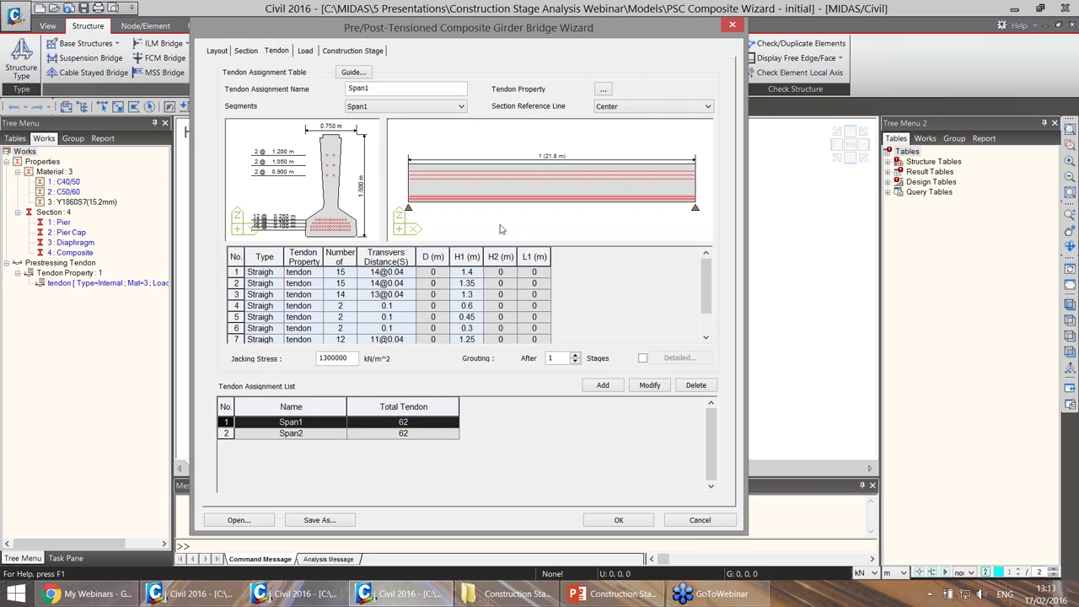
pyautogui.click(305, 50)
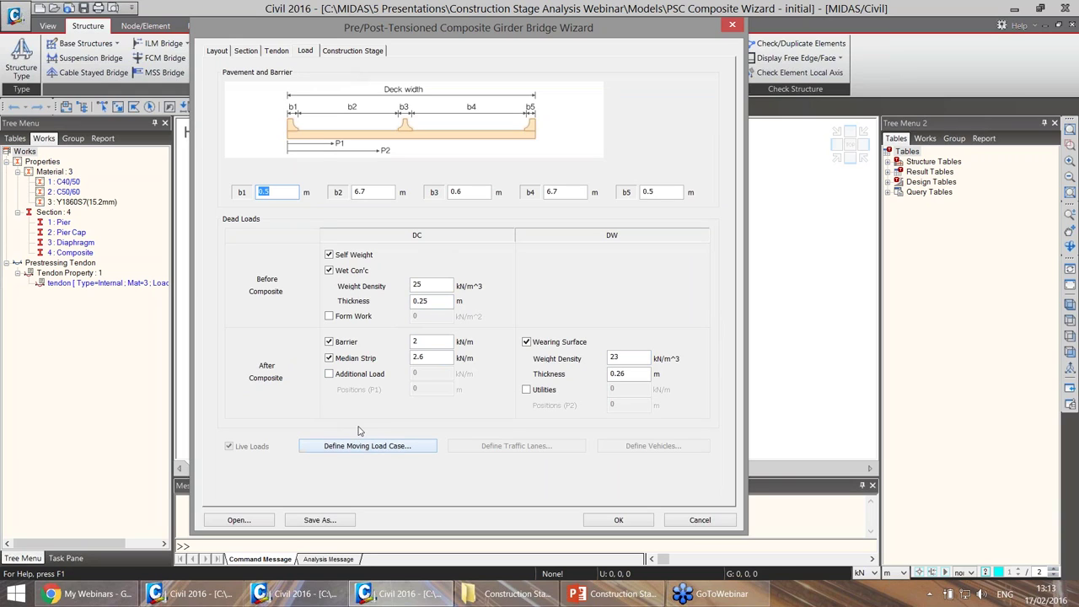
# Show the wizard's construction stage settings and view the guide image of the splice girder construction sequence.
pyautogui.click(342, 53)
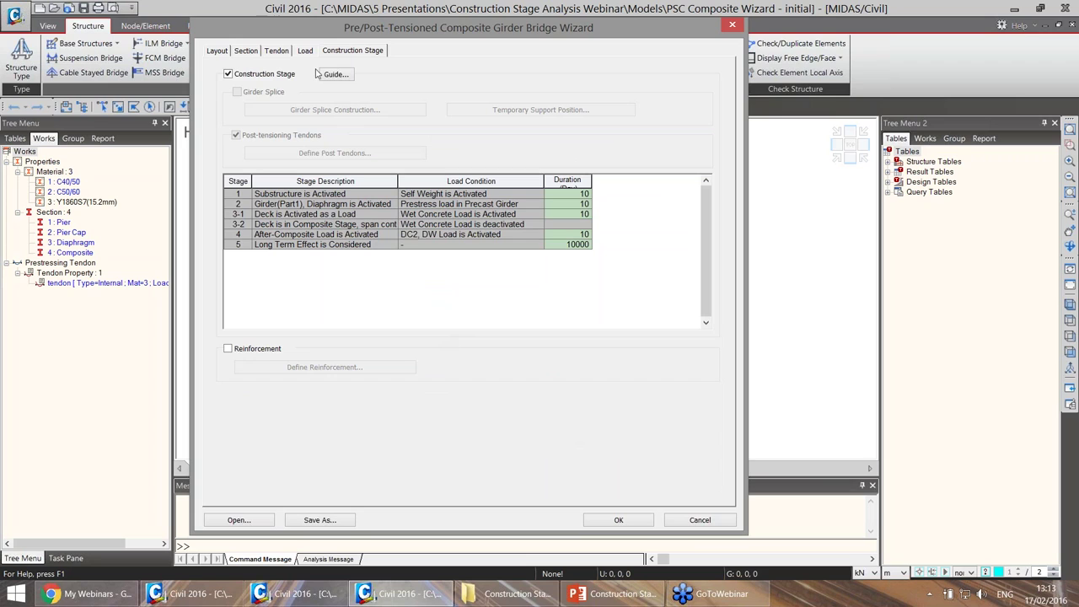
pyautogui.click(341, 77)
pyautogui.moveTo(873, 39); pyautogui.dragTo(896, 59)
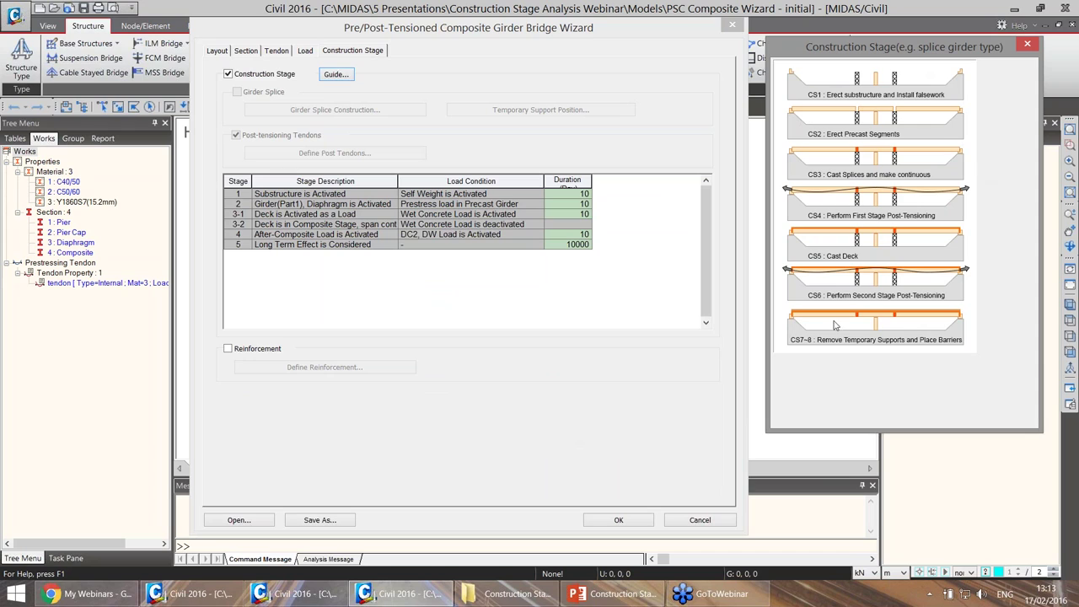
pyautogui.click(1029, 46)
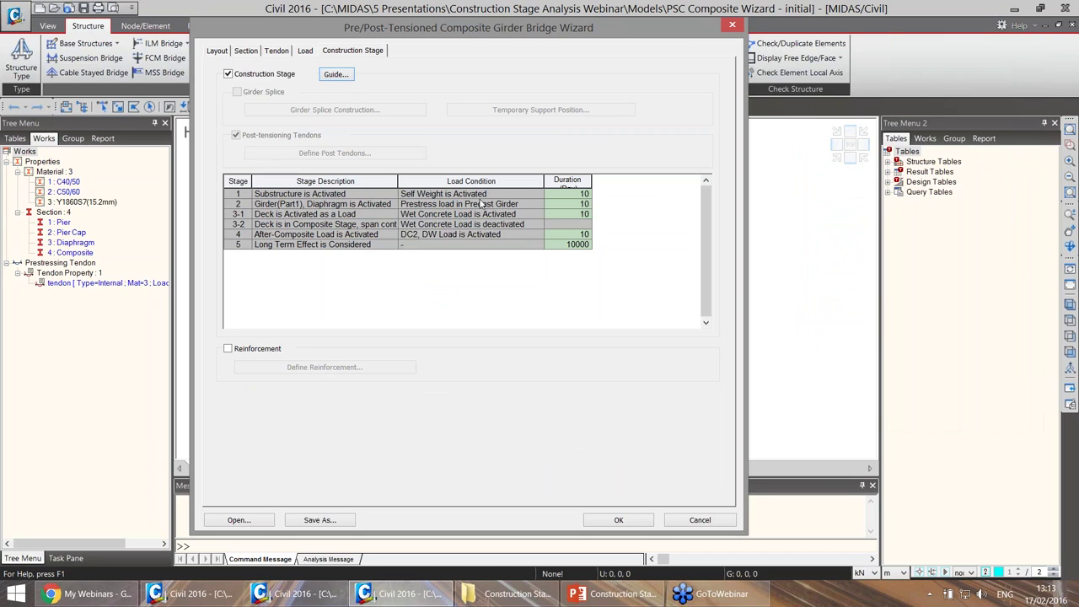
# Check the long-term stage's duration and generate the composite girder bridge model from the wizard's data.
pyautogui.click(582, 244)
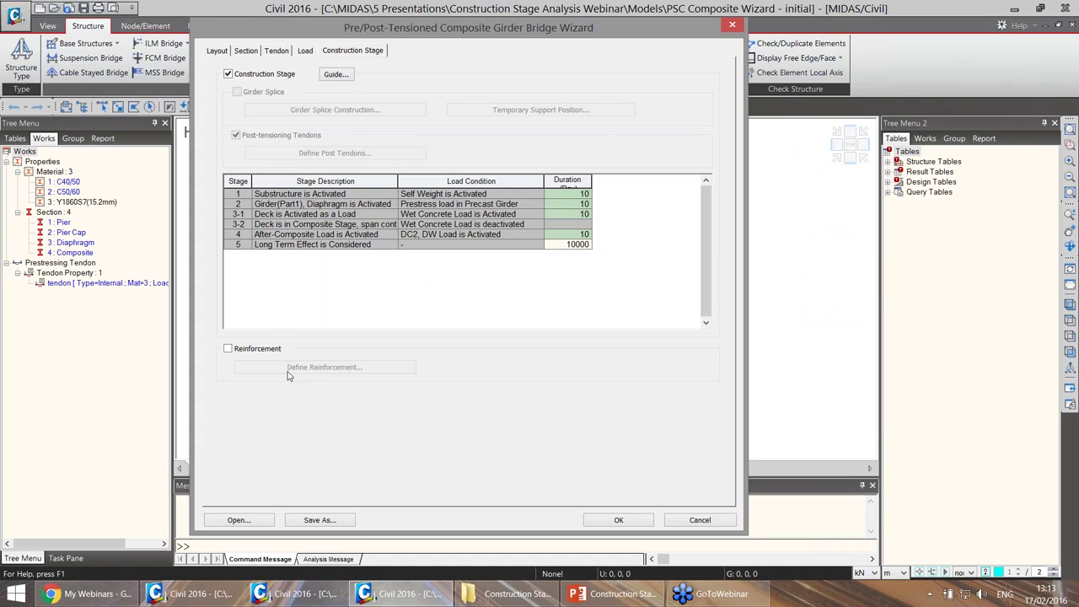
pyautogui.click(618, 520)
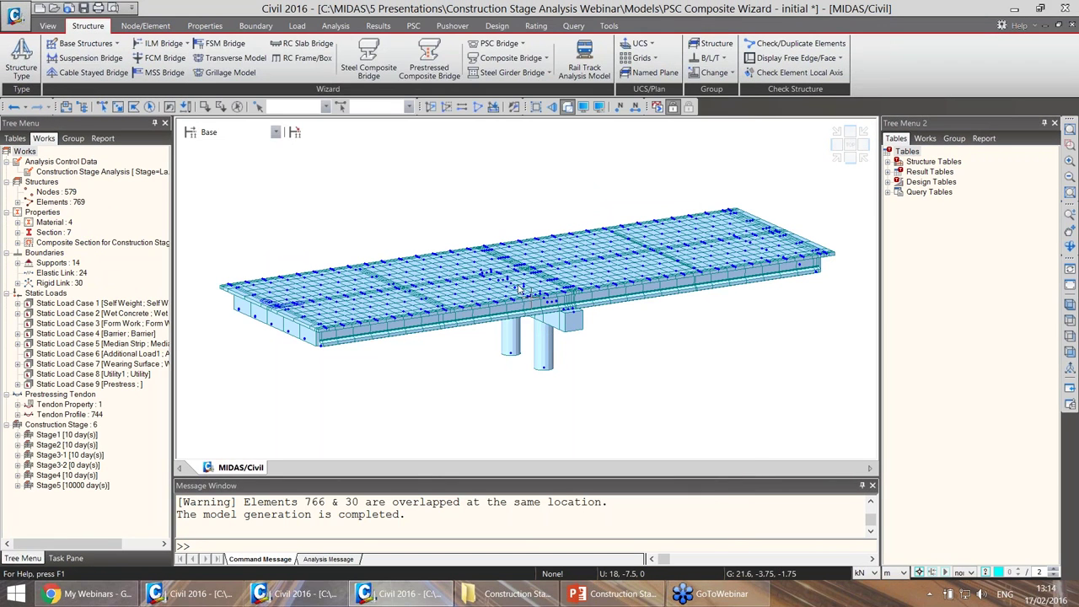
# Step the generated bridge model through construction stages Stage1 to Stage5 and return the display to the Base stage.
pyautogui.keyDown('ctrl'); pyautogui.moveTo(520, 289); pyautogui.dragTo(484, 266, button='middle'); pyautogui.keyUp('ctrl')
pyautogui.click(240, 135)
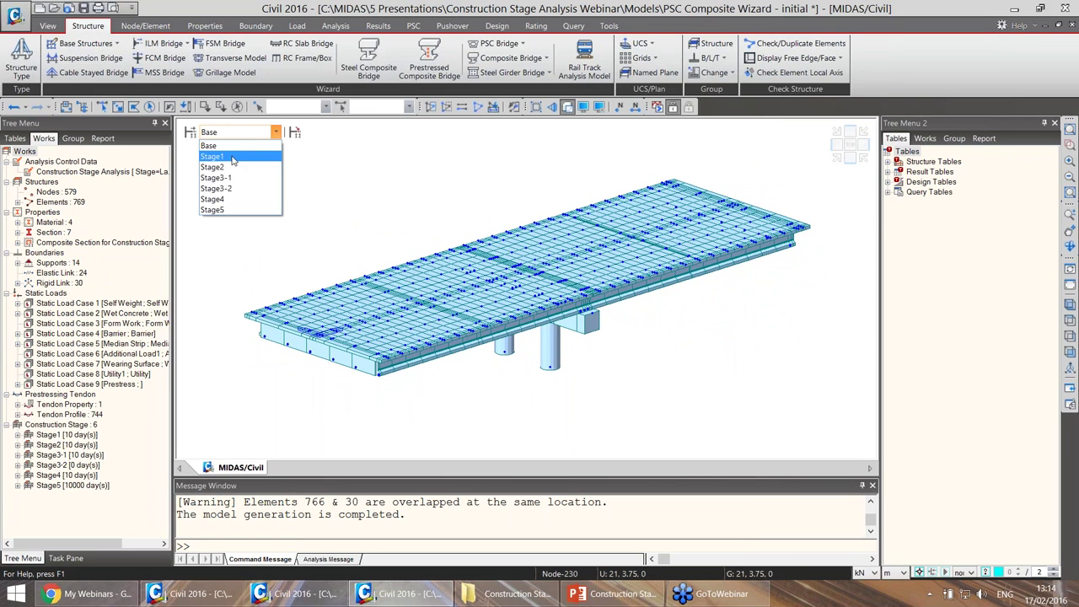
pyautogui.click(215, 156)
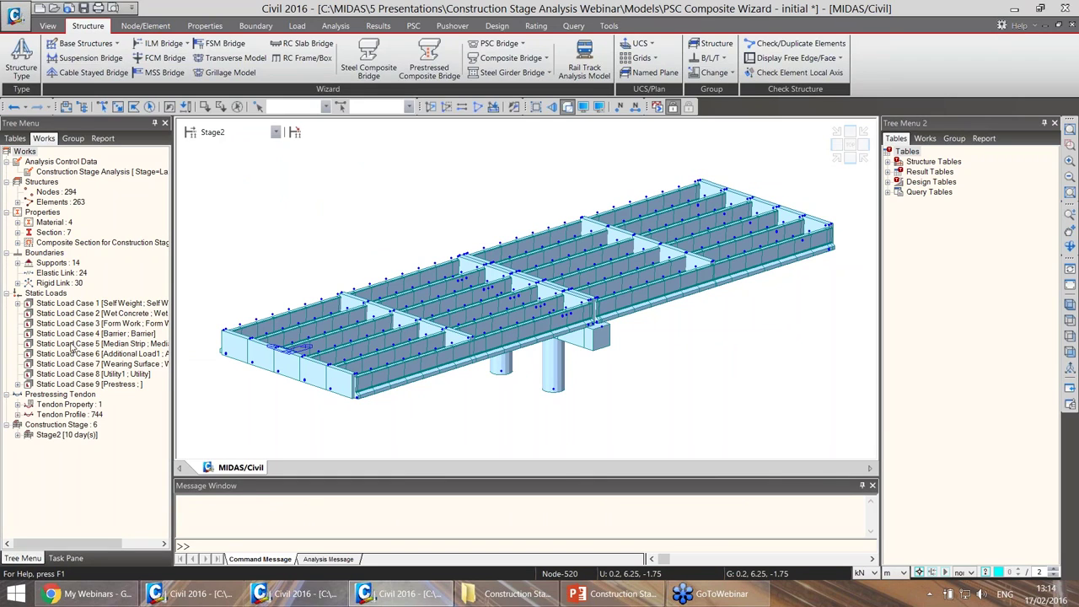
pyautogui.press('Down')
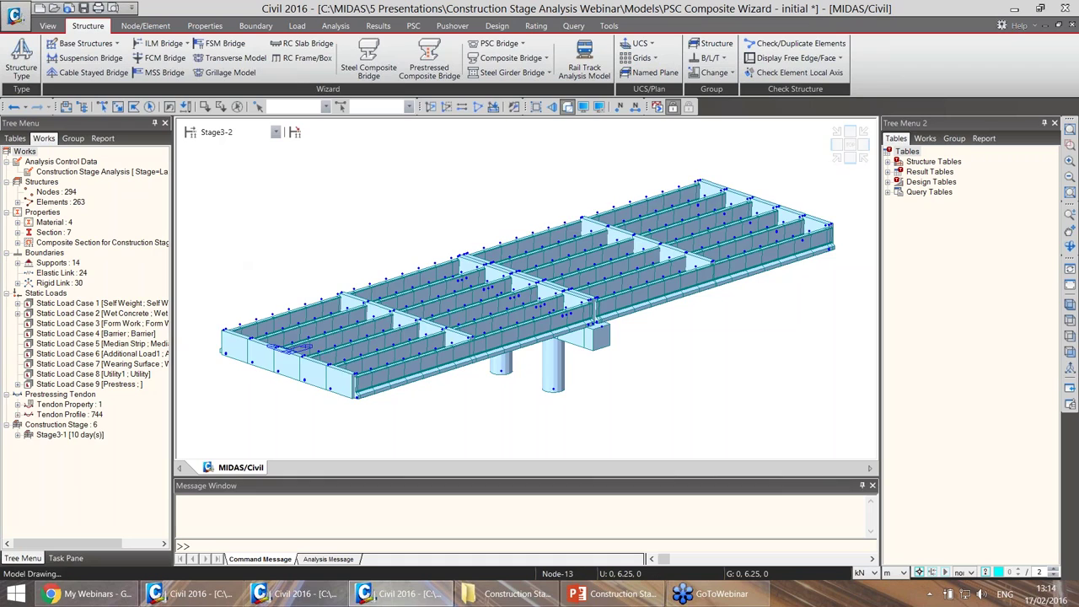
pyautogui.press('Down')
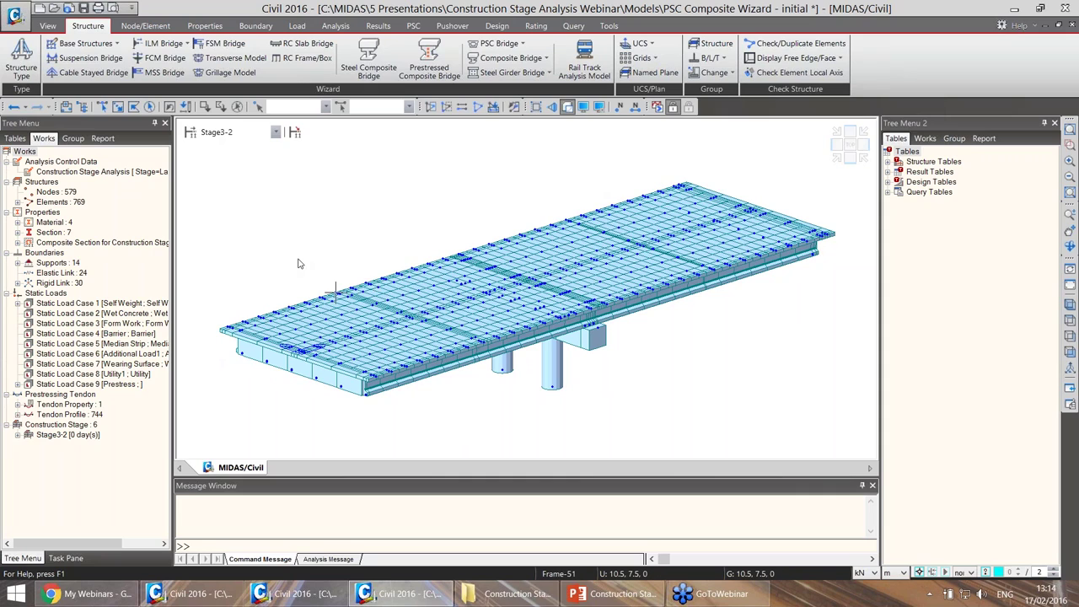
pyautogui.press('Down')
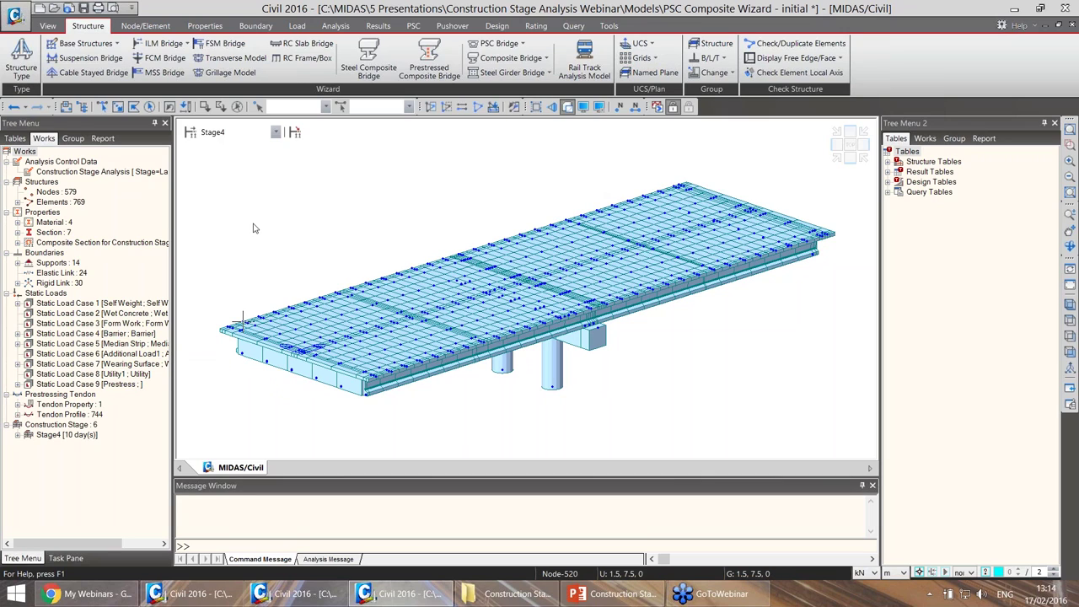
pyautogui.press('Down')
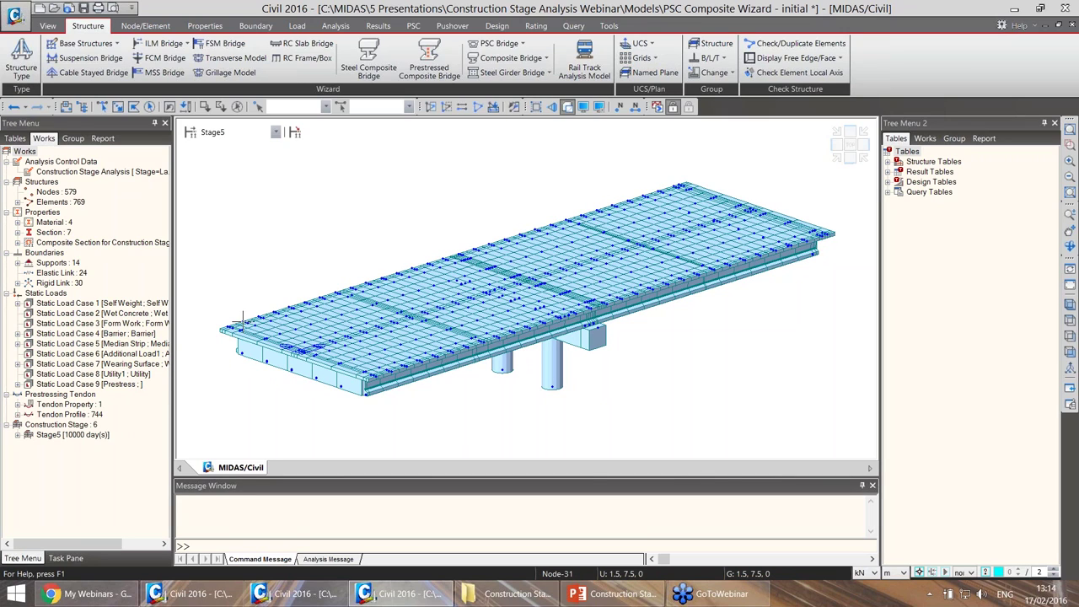
pyautogui.click(232, 134)
pyautogui.click(207, 148)
# Switch to the Construction Stage Analysis presentation in PowerPoint.
pyautogui.click(621, 594)
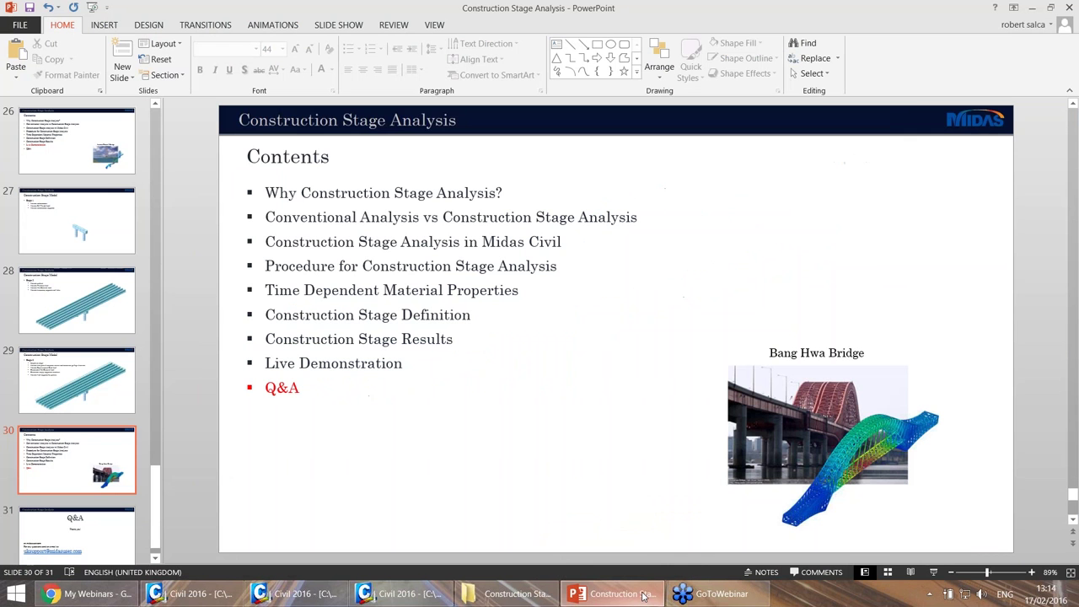